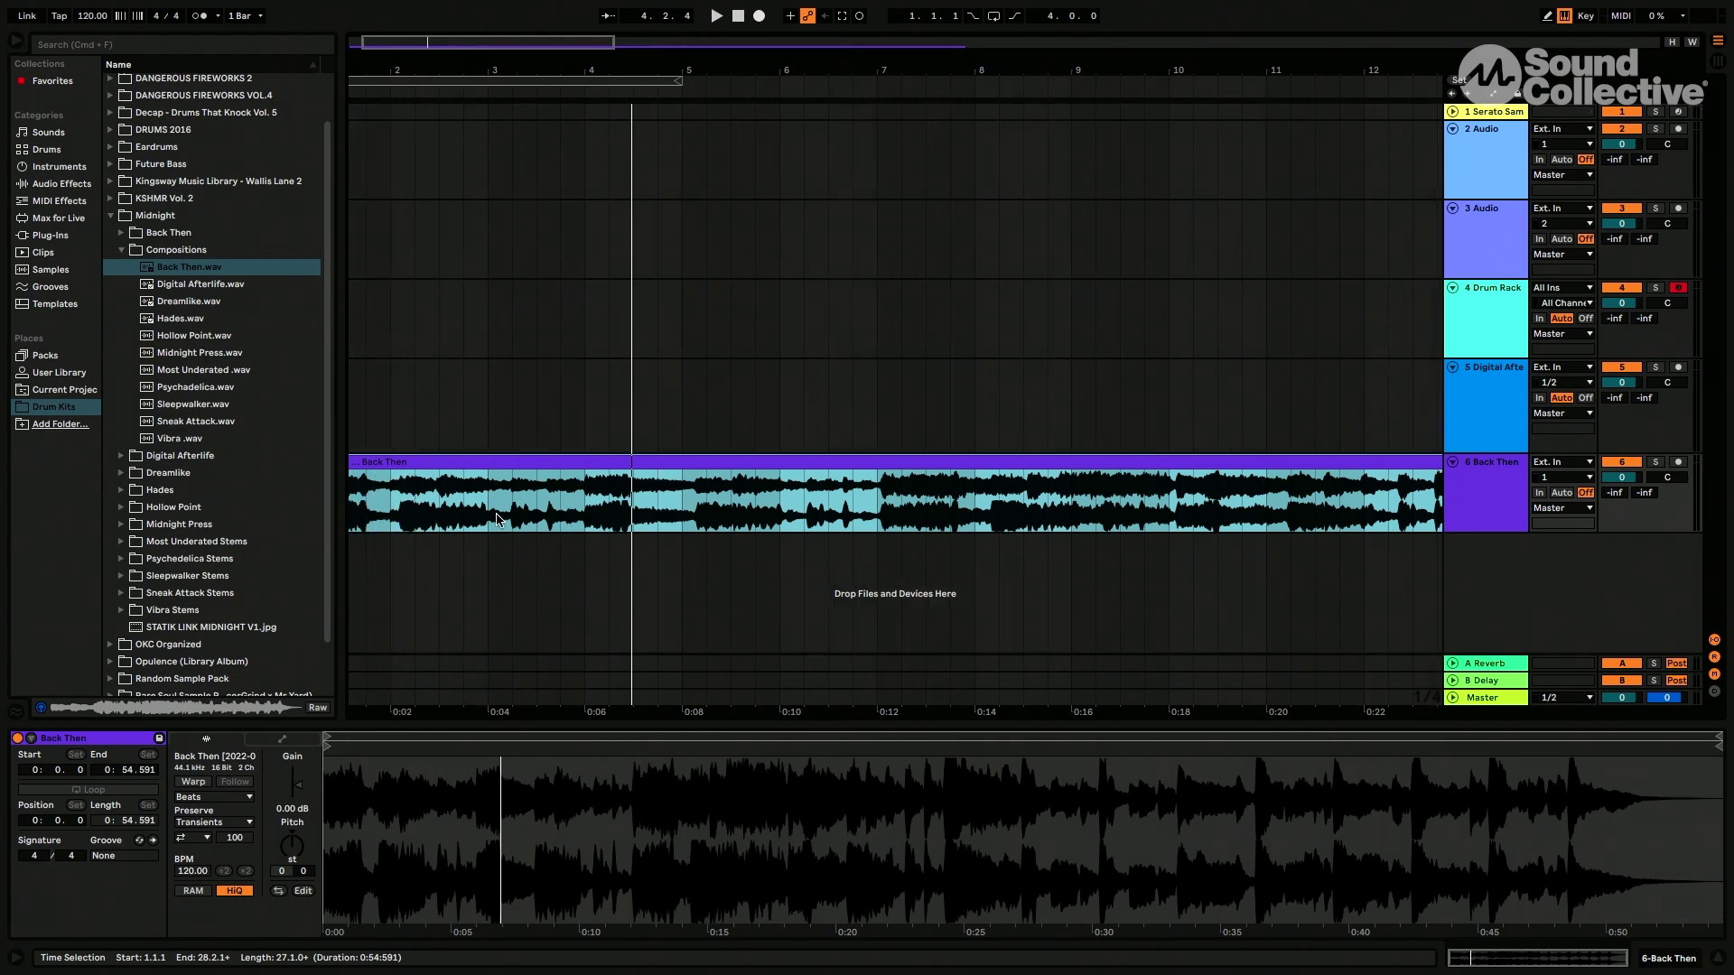
# Play the Back Then clip on track 6 from its start to hear its original timing.
pyautogui.click(657, 464)
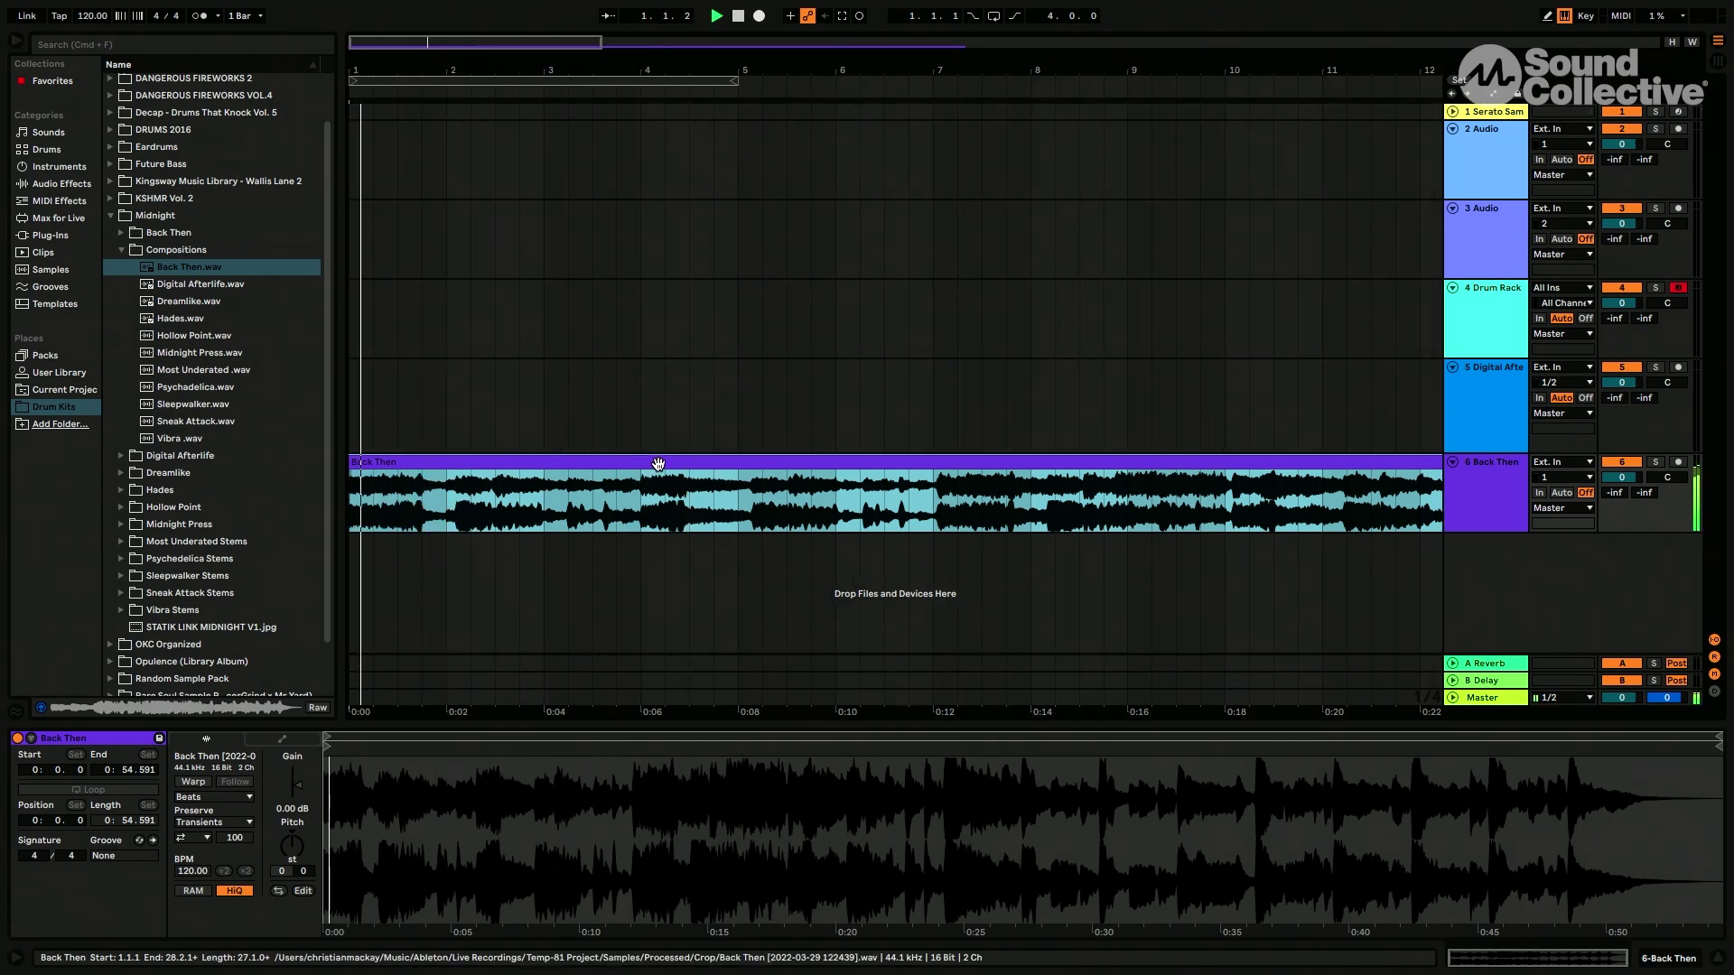
pyautogui.press('space')
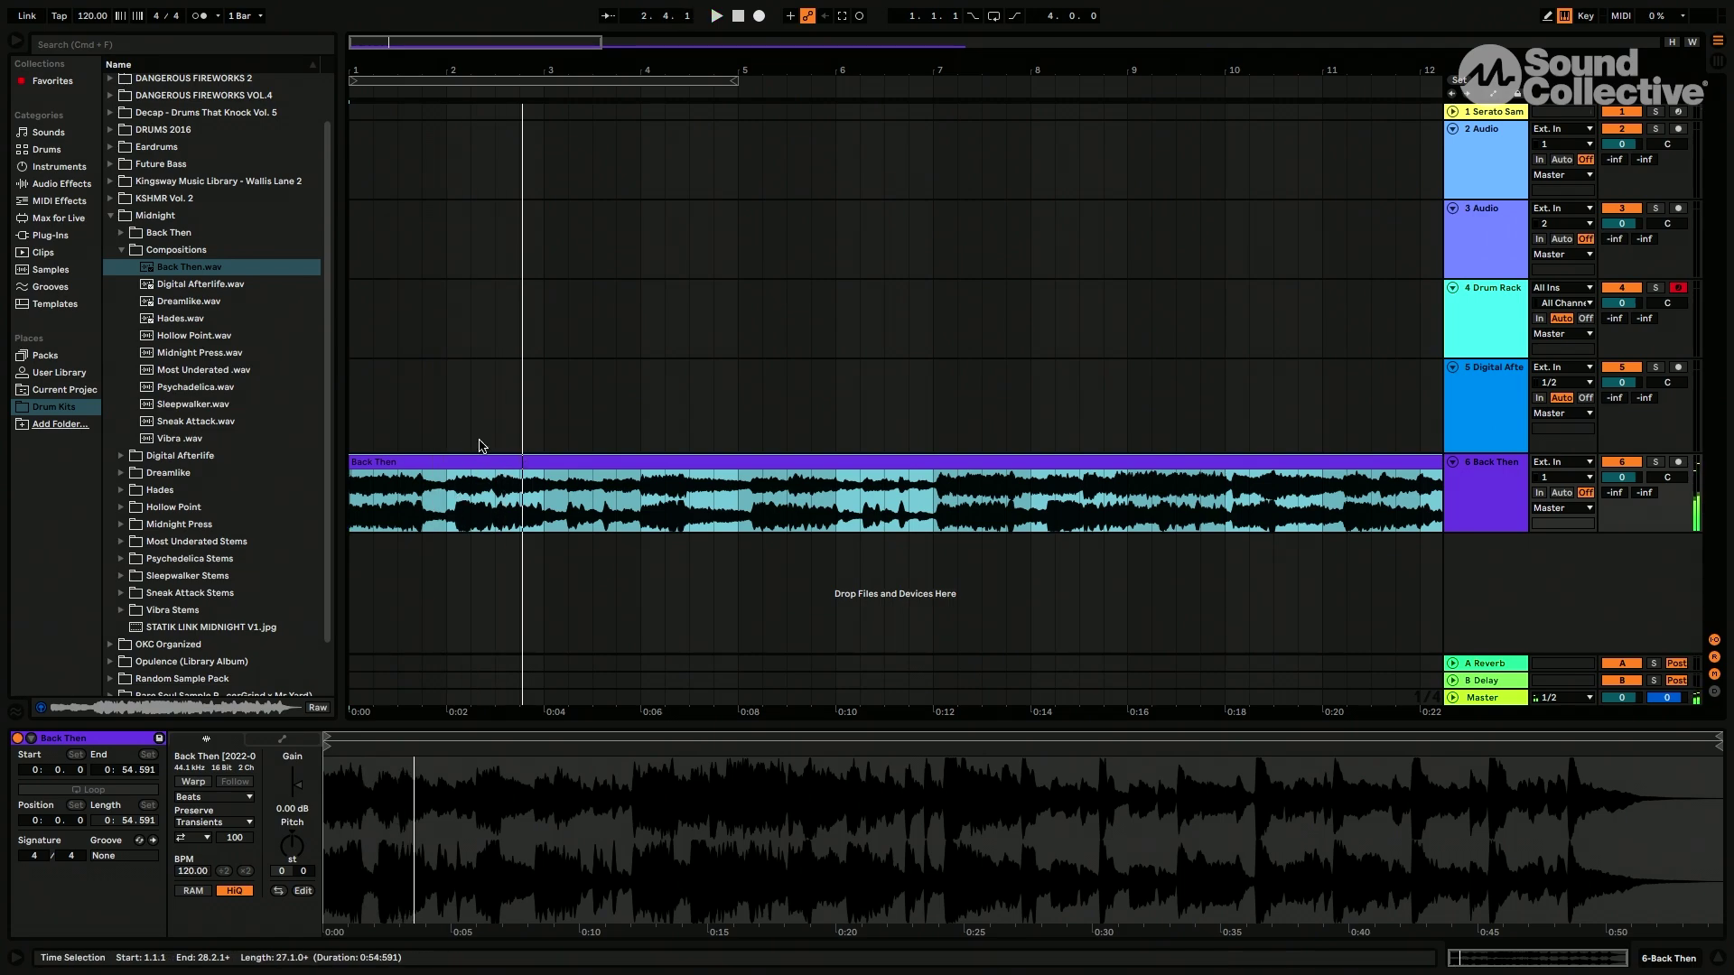
# Clear the leftover clip on track 5 between bars 37 and 45 and place the insert mark at bar 1.
pyautogui.press('-')
pyautogui.press('-')
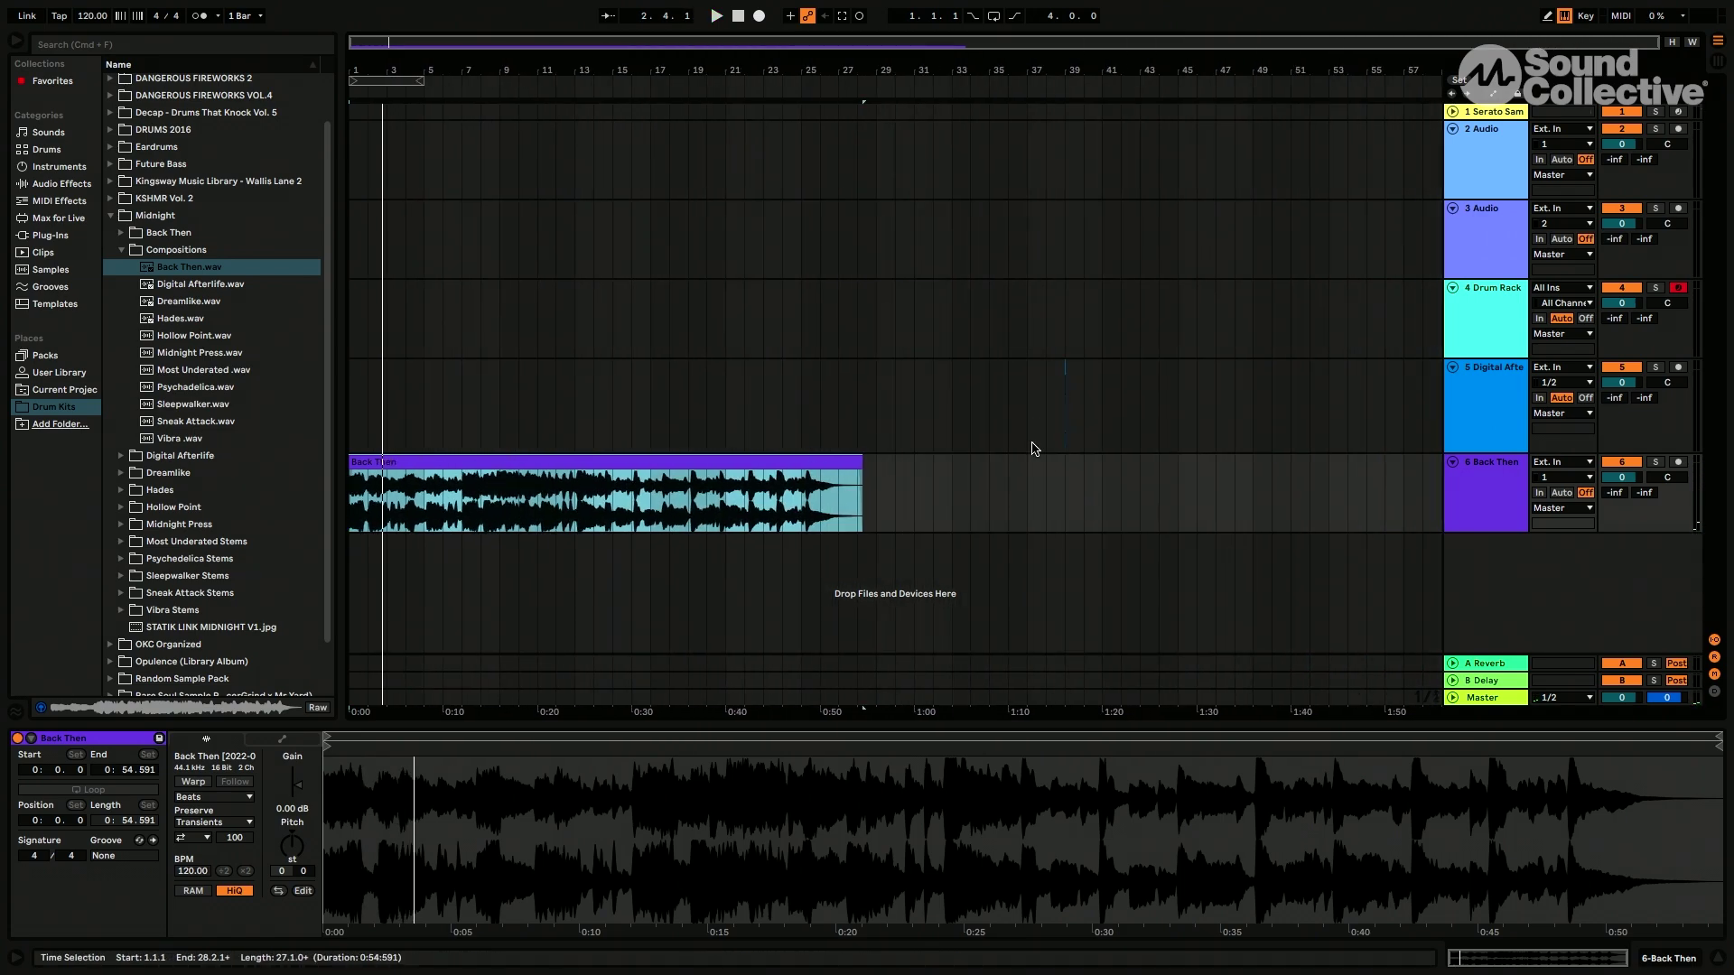
pyautogui.moveTo(1034, 425); pyautogui.dragTo(1169, 477)
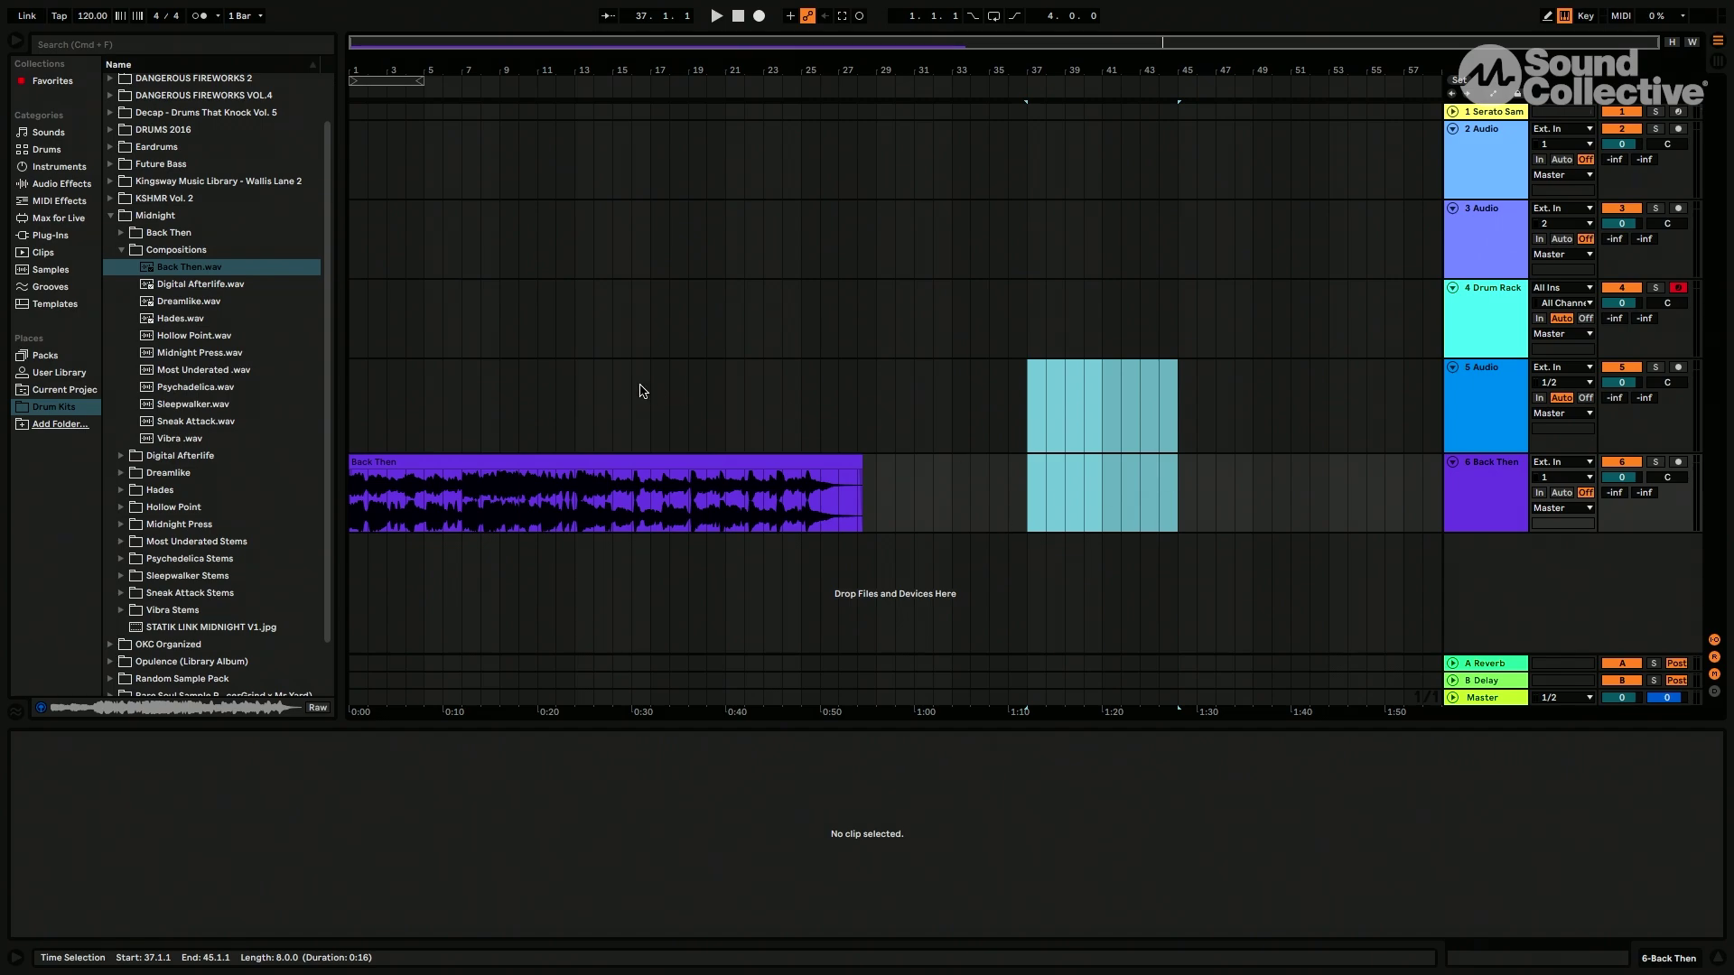
pyautogui.click(361, 389)
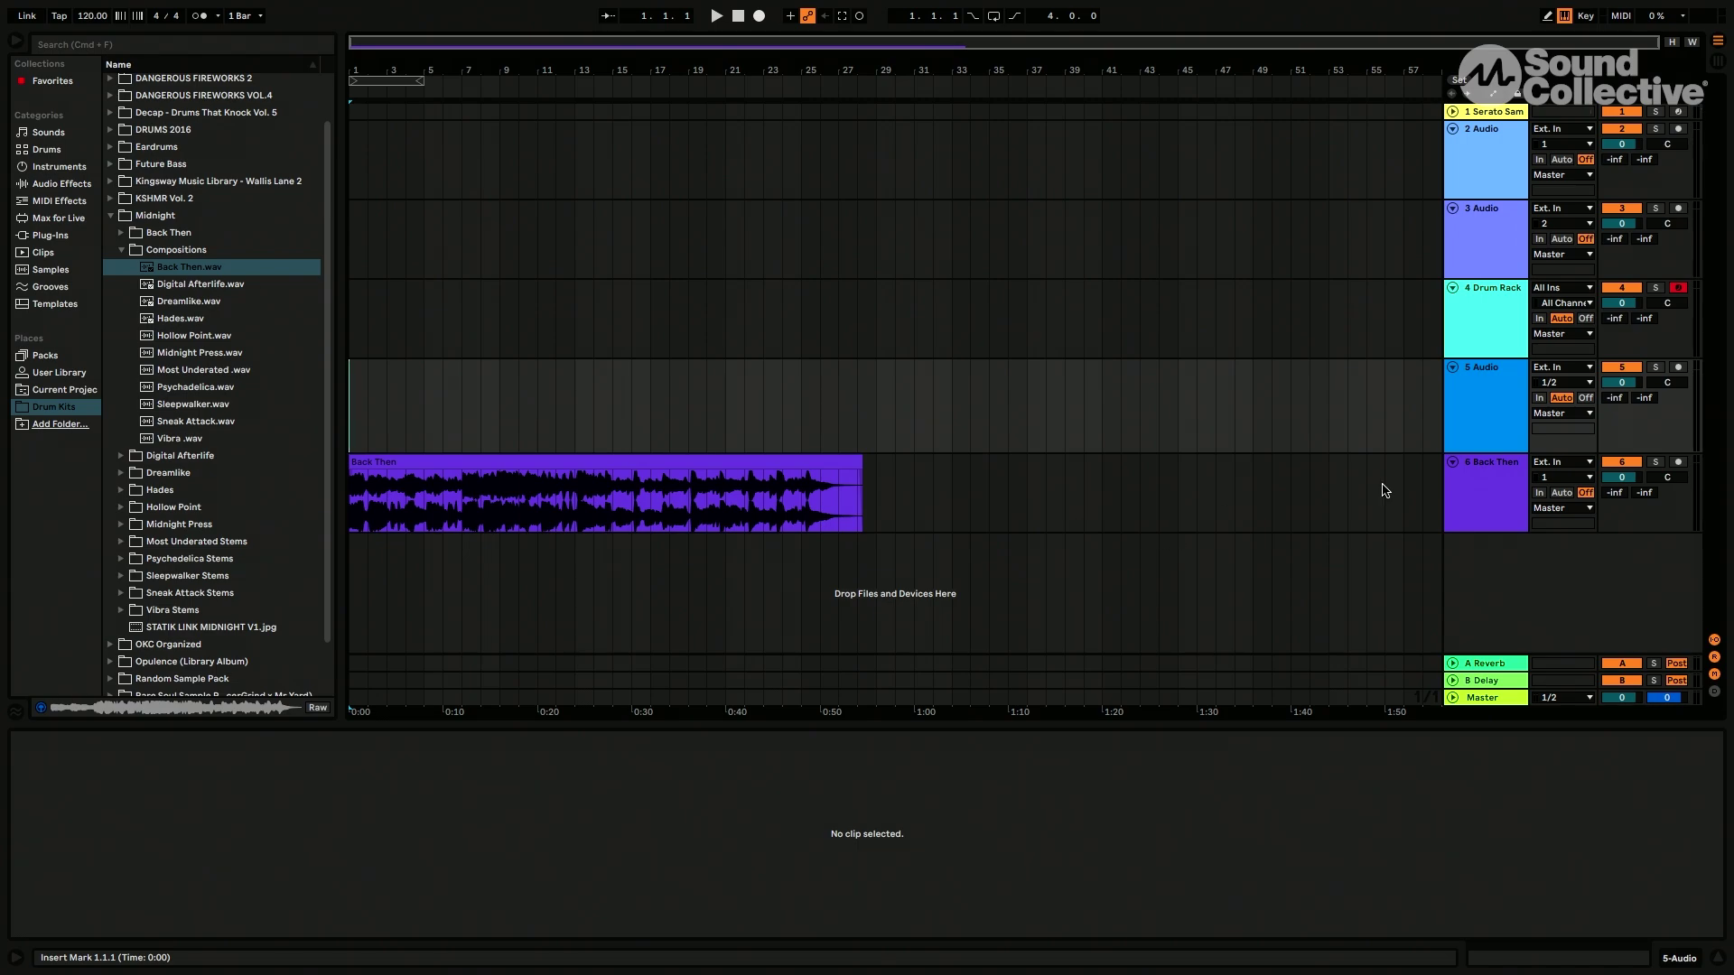
# Collapse the existing Back Then track and place Back Then.wav from the Compositions folder at bar 1 of track 5.
pyautogui.click(1453, 463)
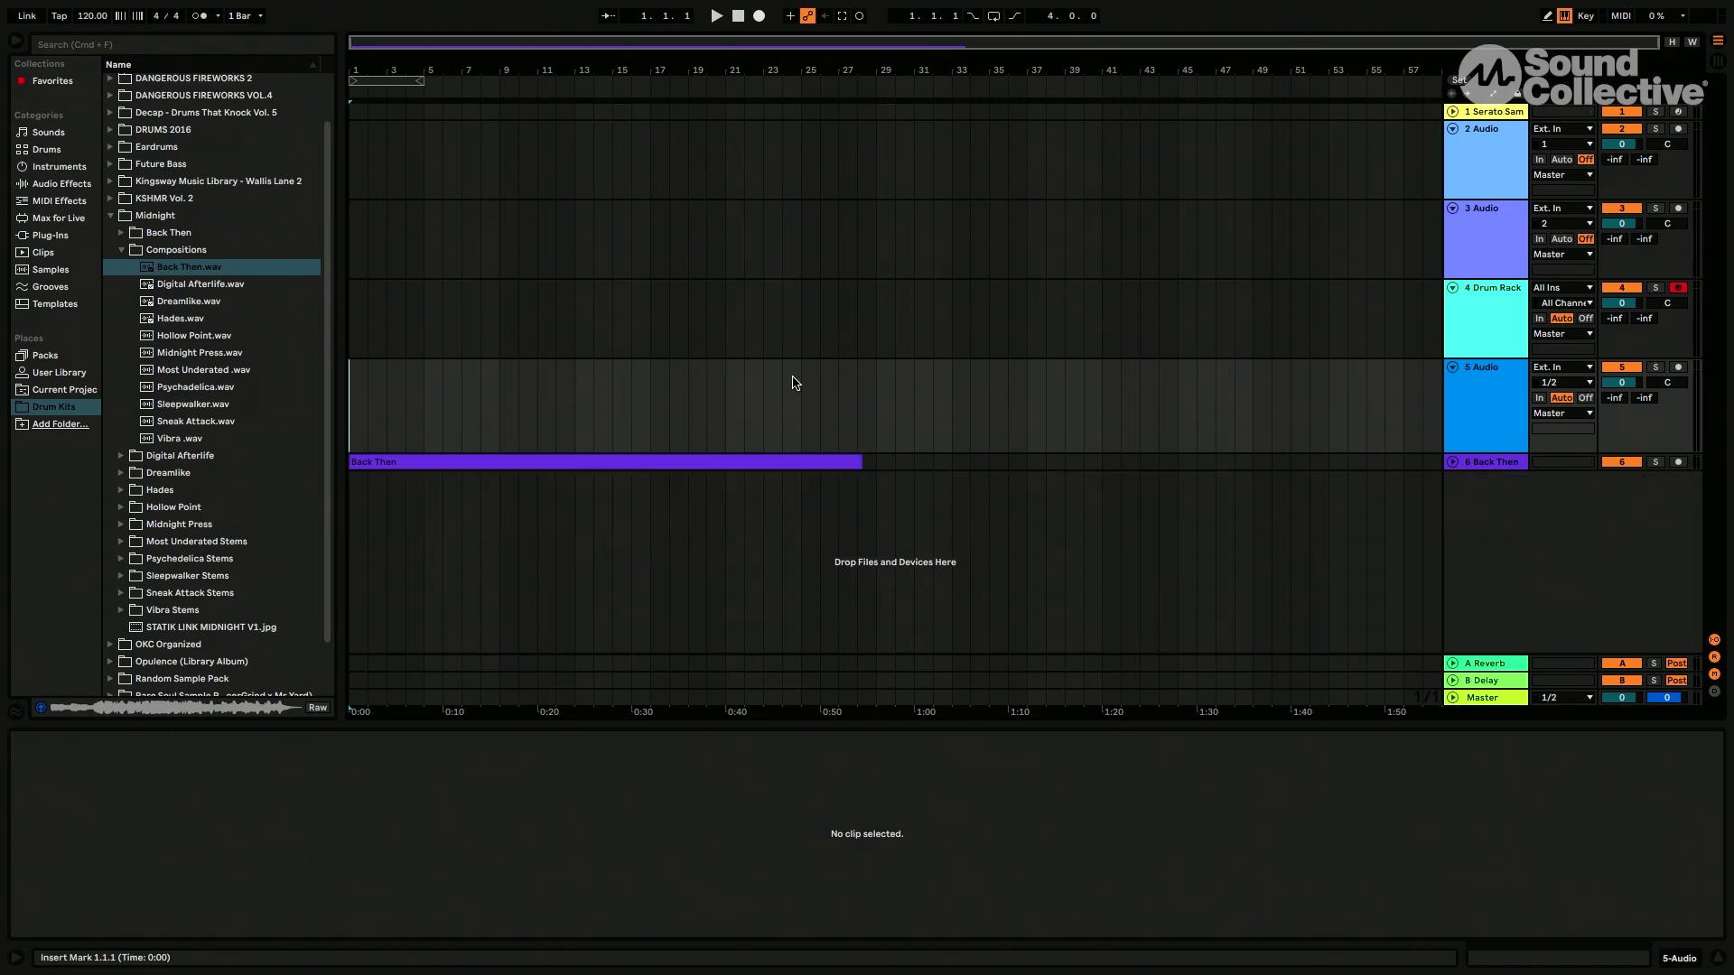
pyautogui.click(151, 270)
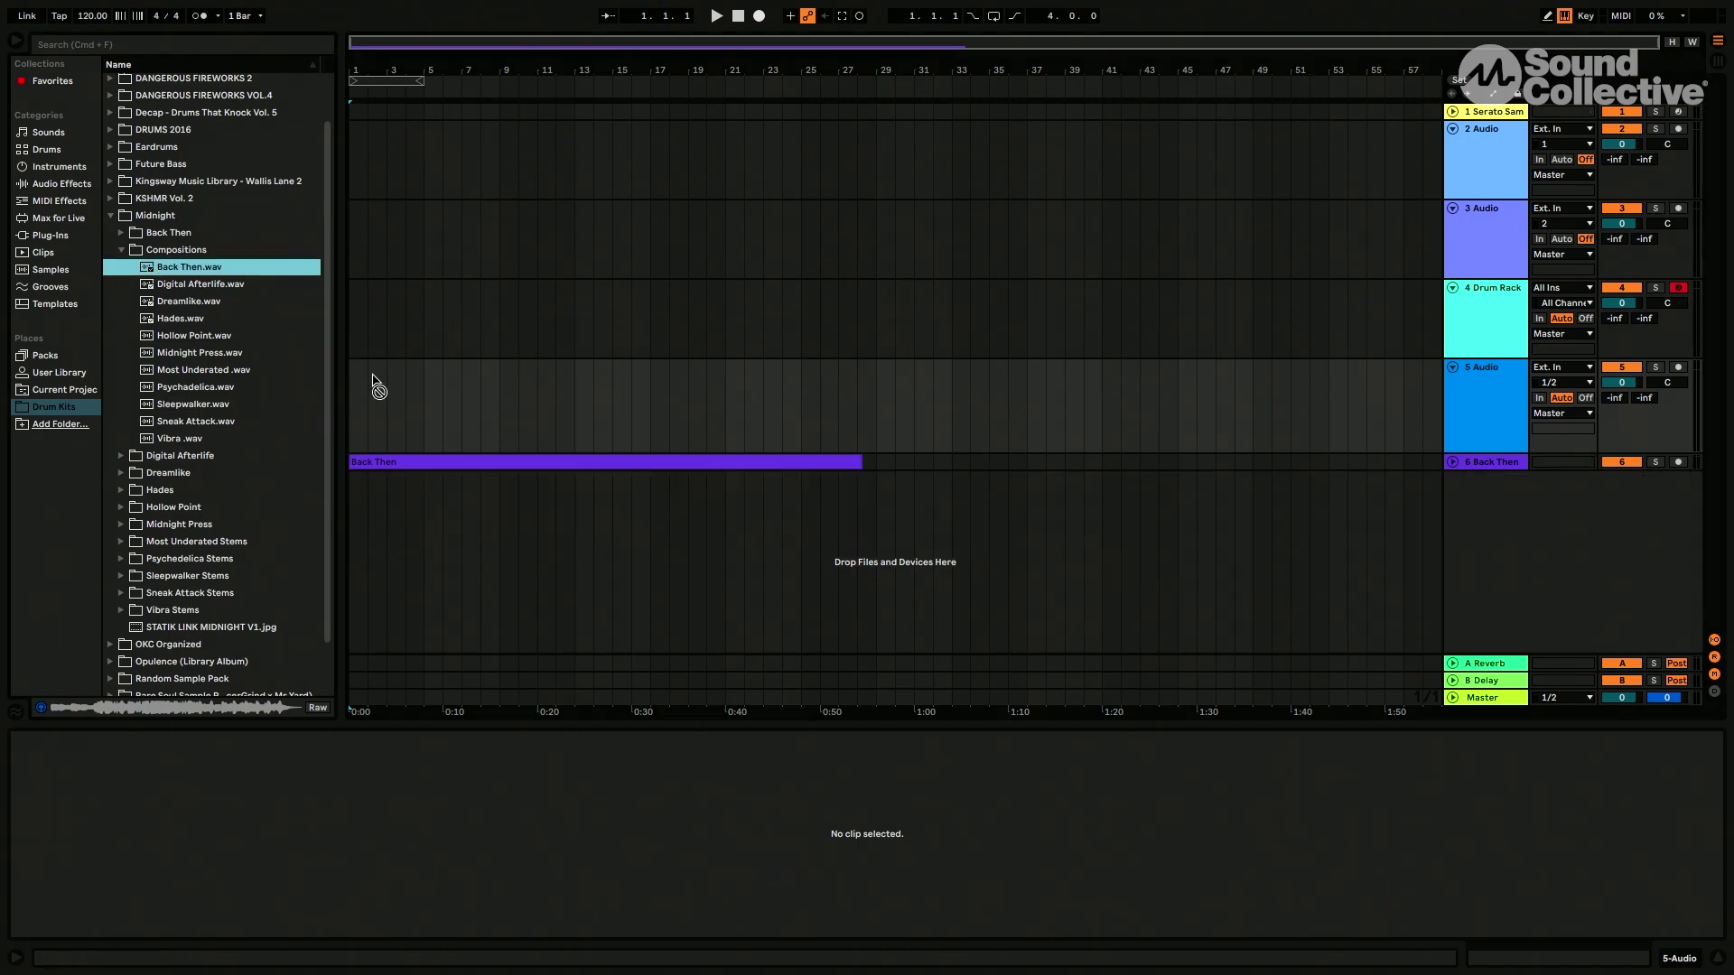
pyautogui.moveTo(378, 387); pyautogui.dragTo(351, 379)
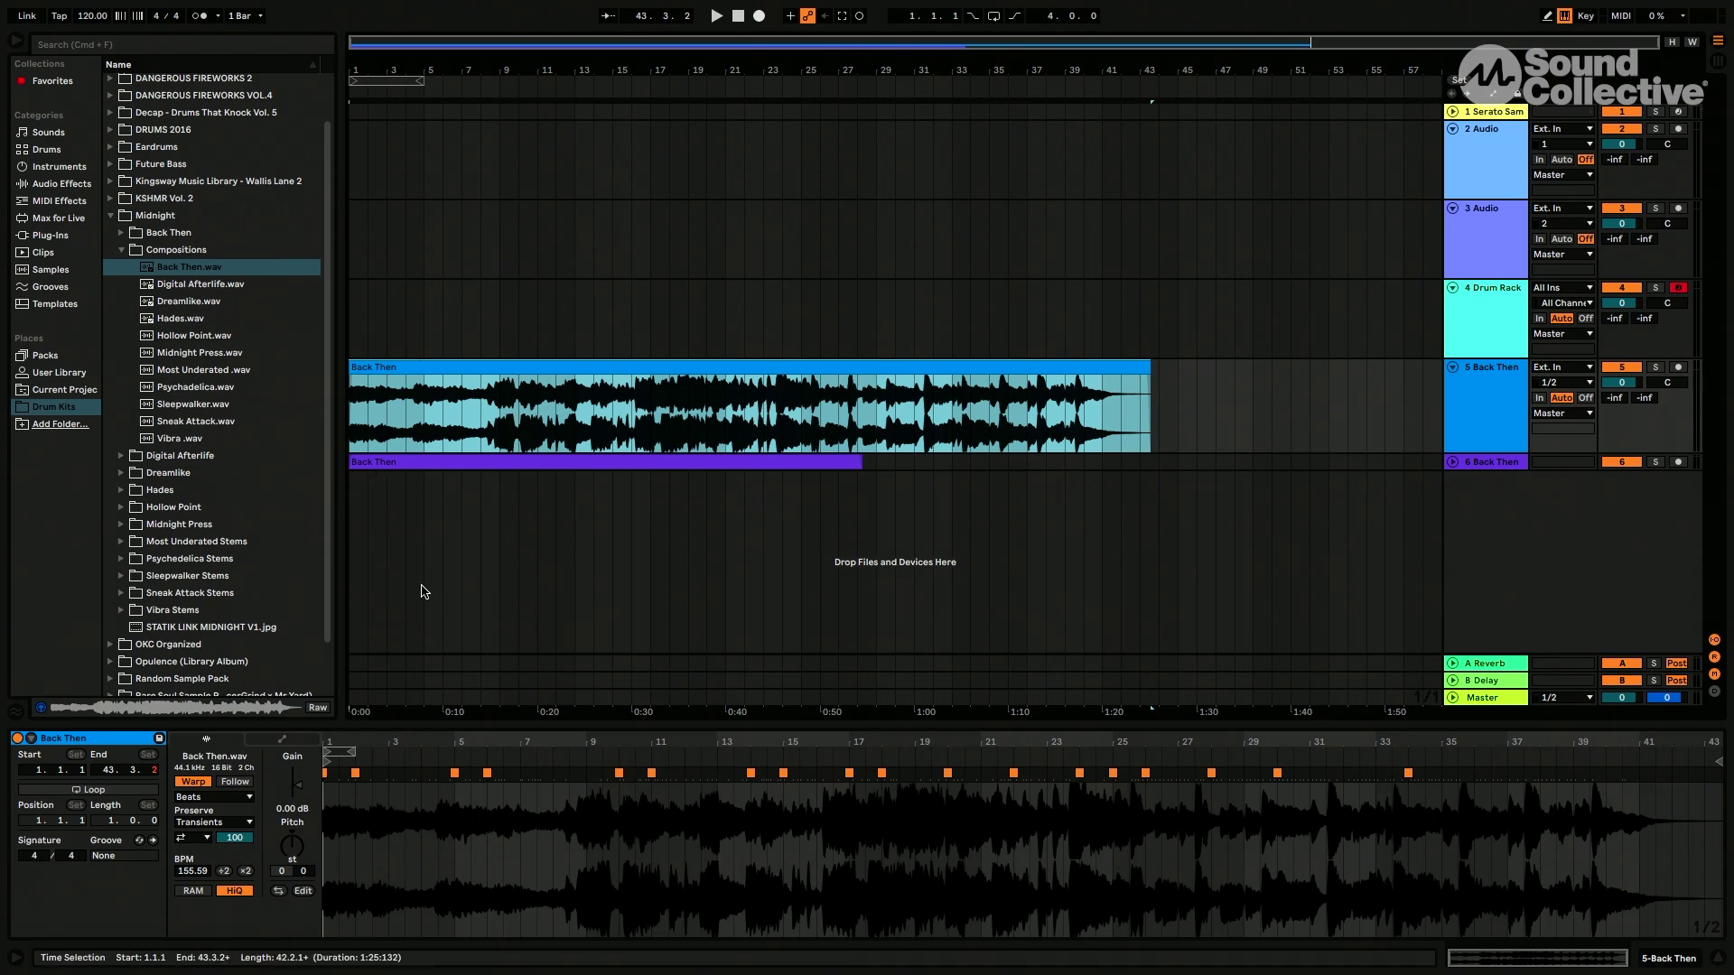
pyautogui.scroll(5, 425, 560)
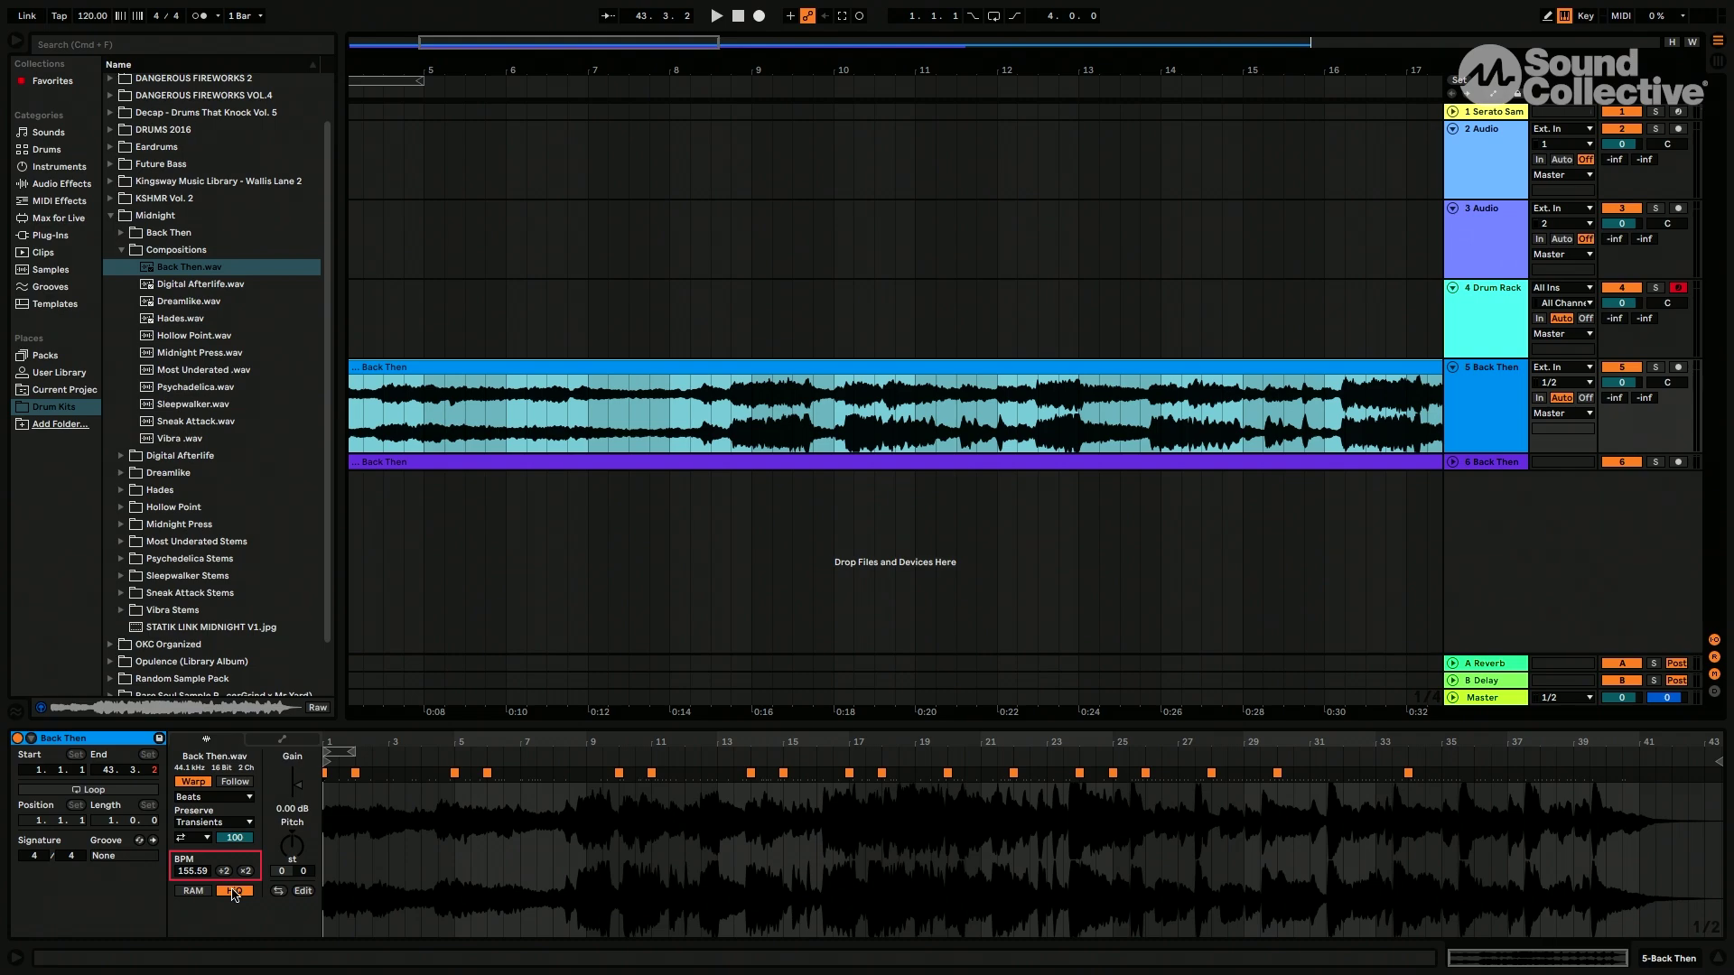
pyautogui.scroll(-5, 602, 402)
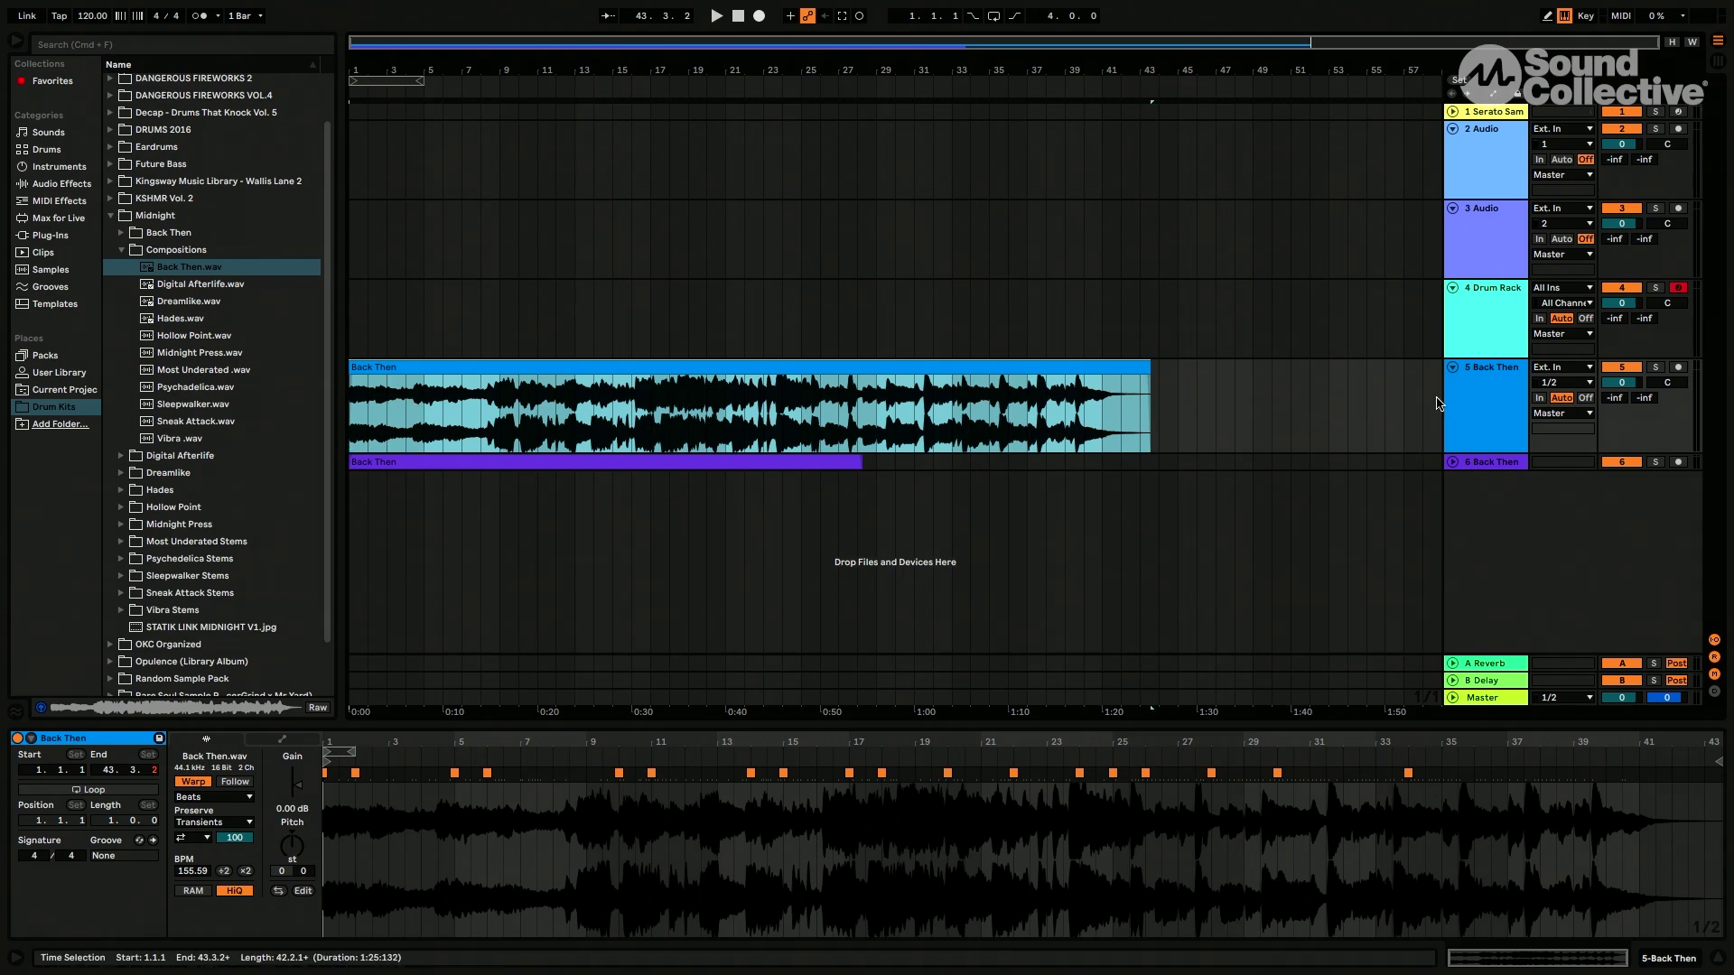
# Deactivate track 5, expand track 6 and select its Back Then clip.
pyautogui.click(1640, 373)
pyautogui.click(1452, 461)
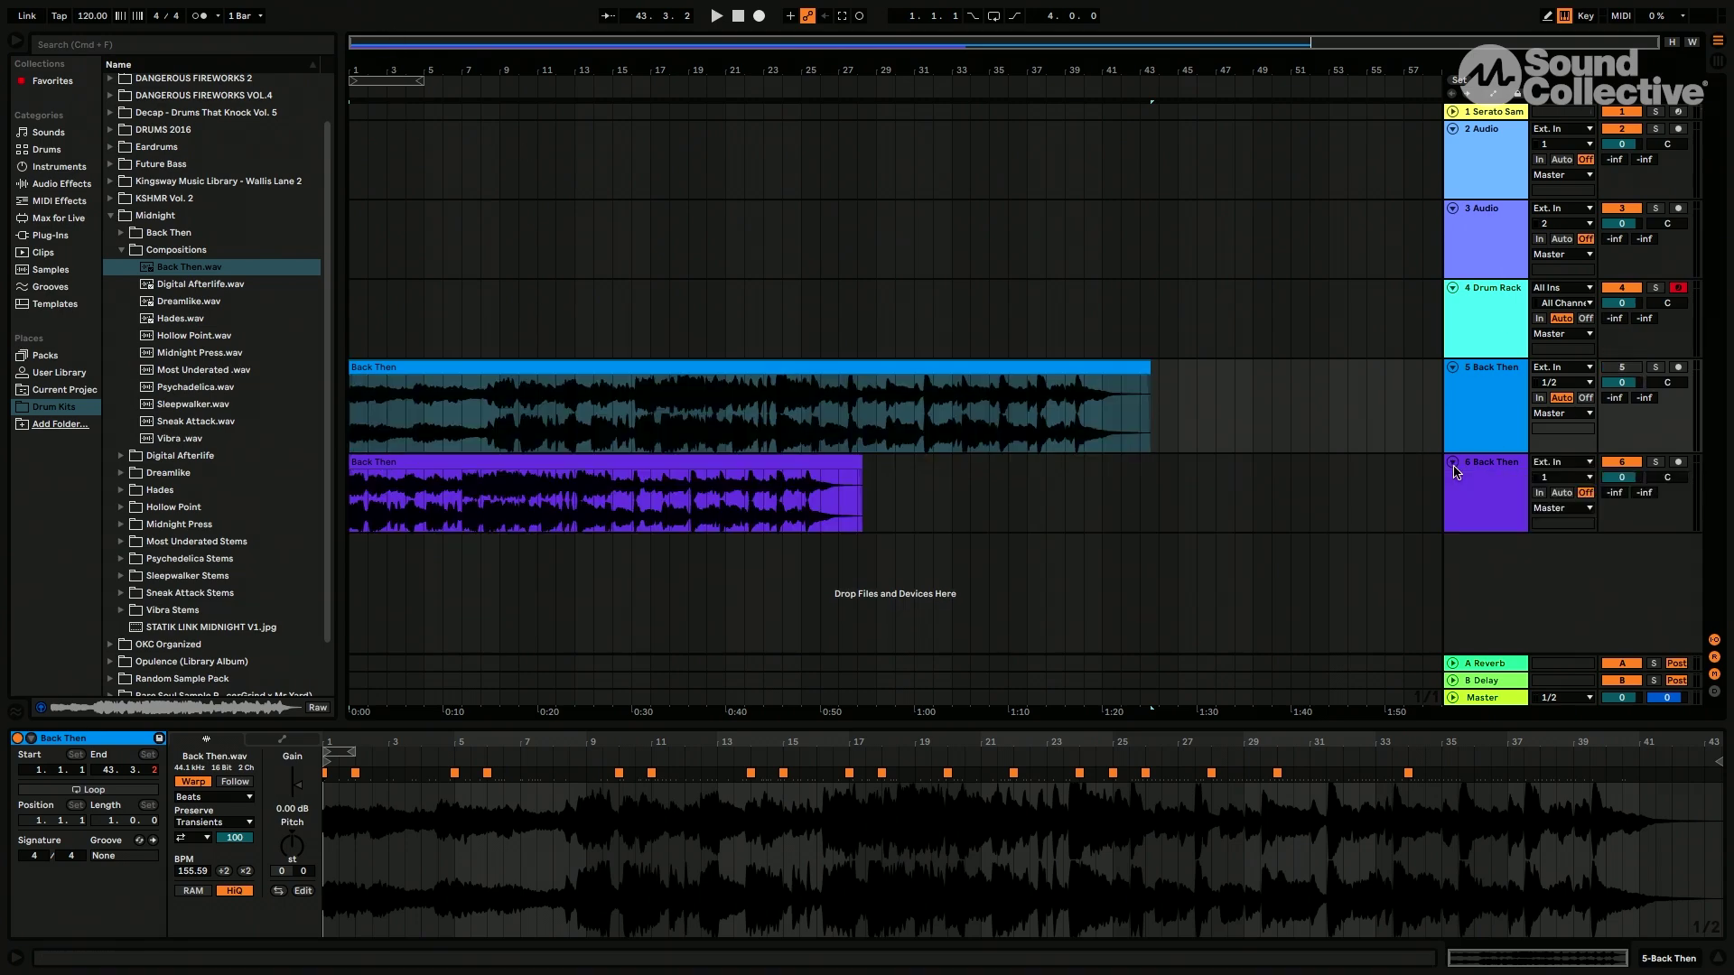
pyautogui.click(591, 464)
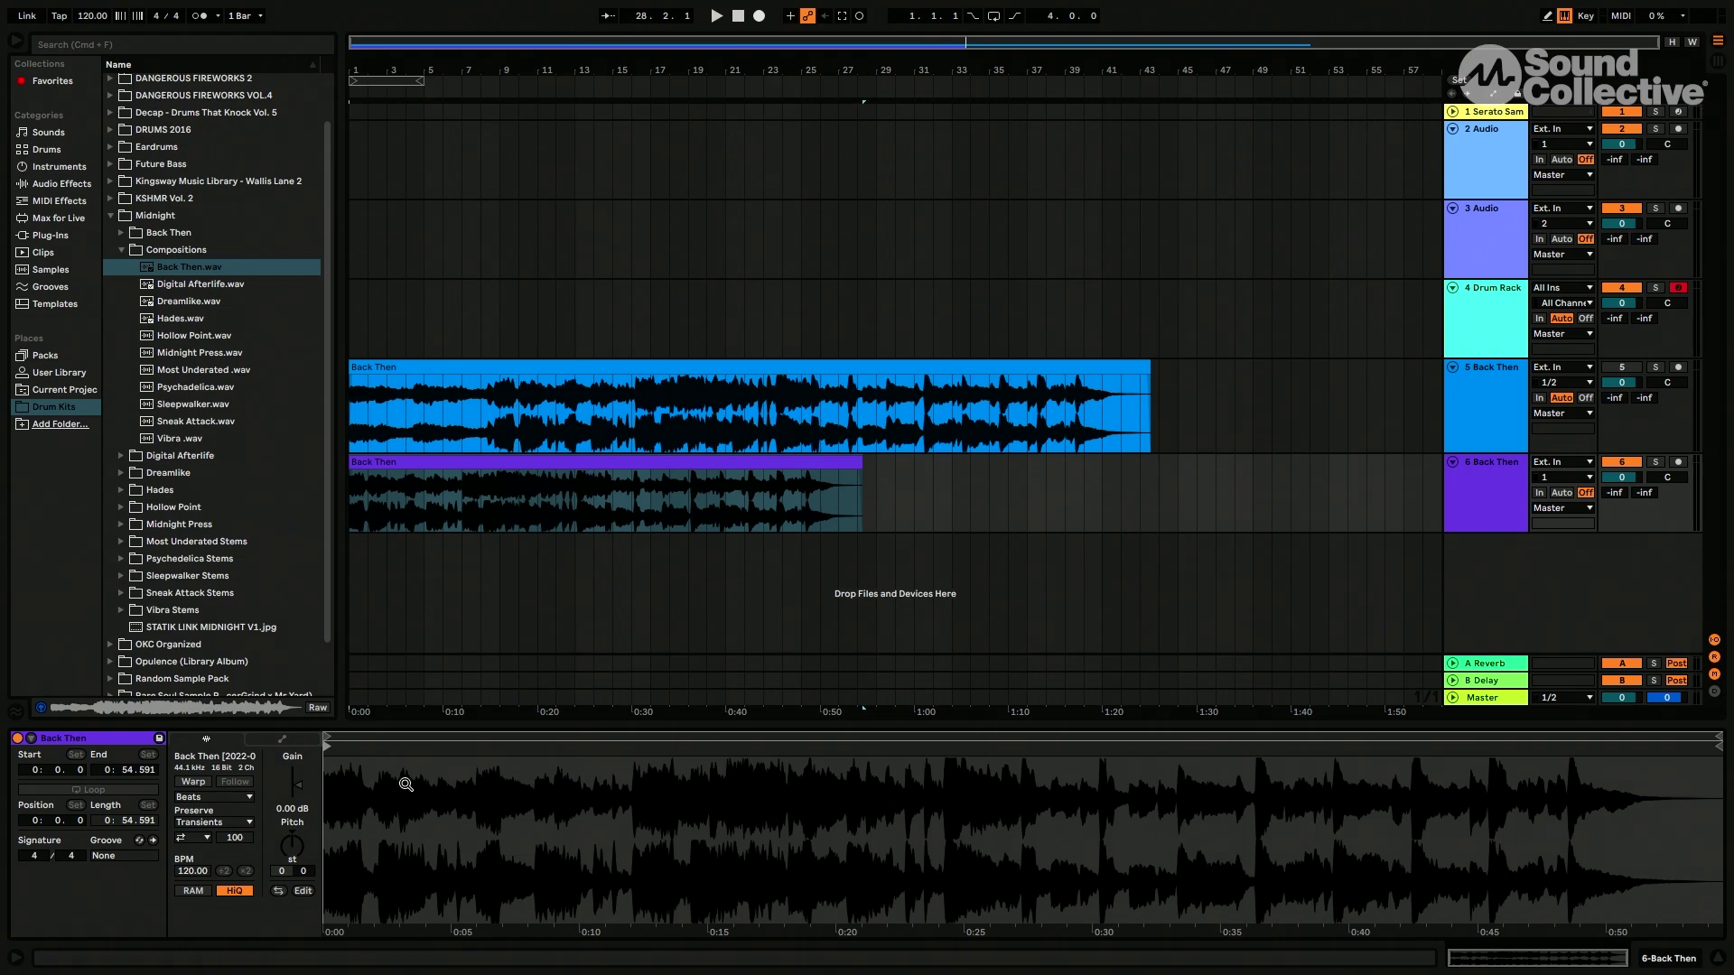
# Enable Warp for the Back Then clip on track 6 and turn on the metronome.
pyautogui.scroll(6, 403, 793)
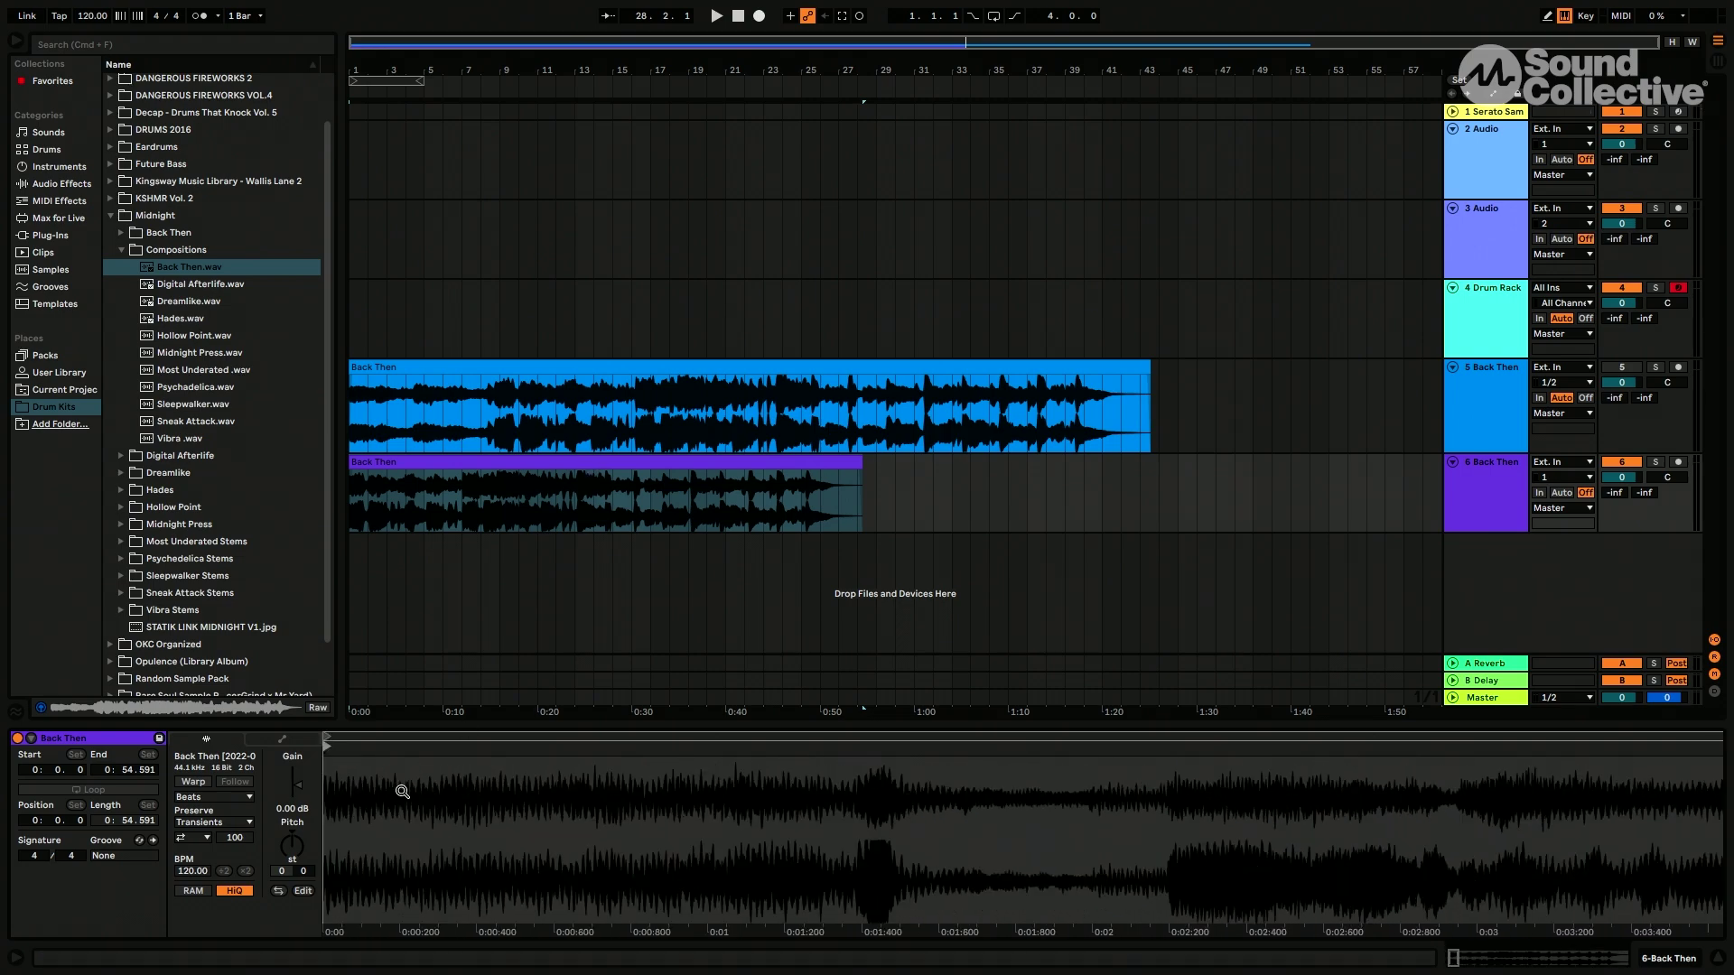
pyautogui.scroll(-2, 383, 859)
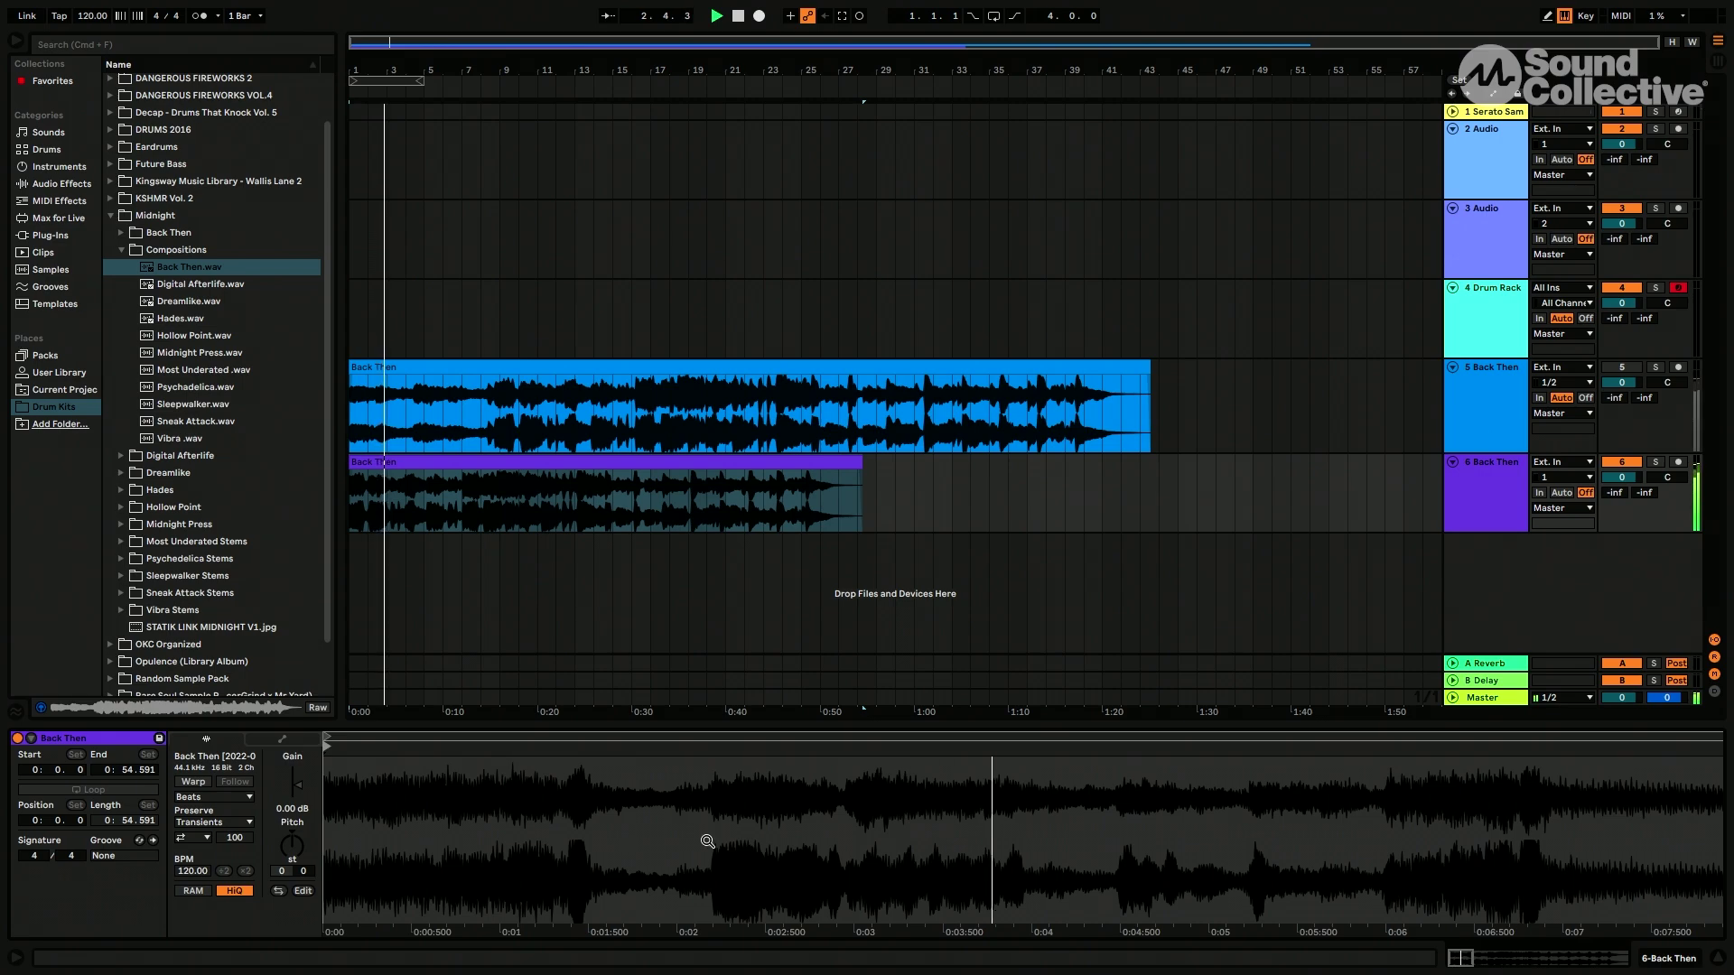
pyautogui.click(204, 783)
pyautogui.click(613, 508)
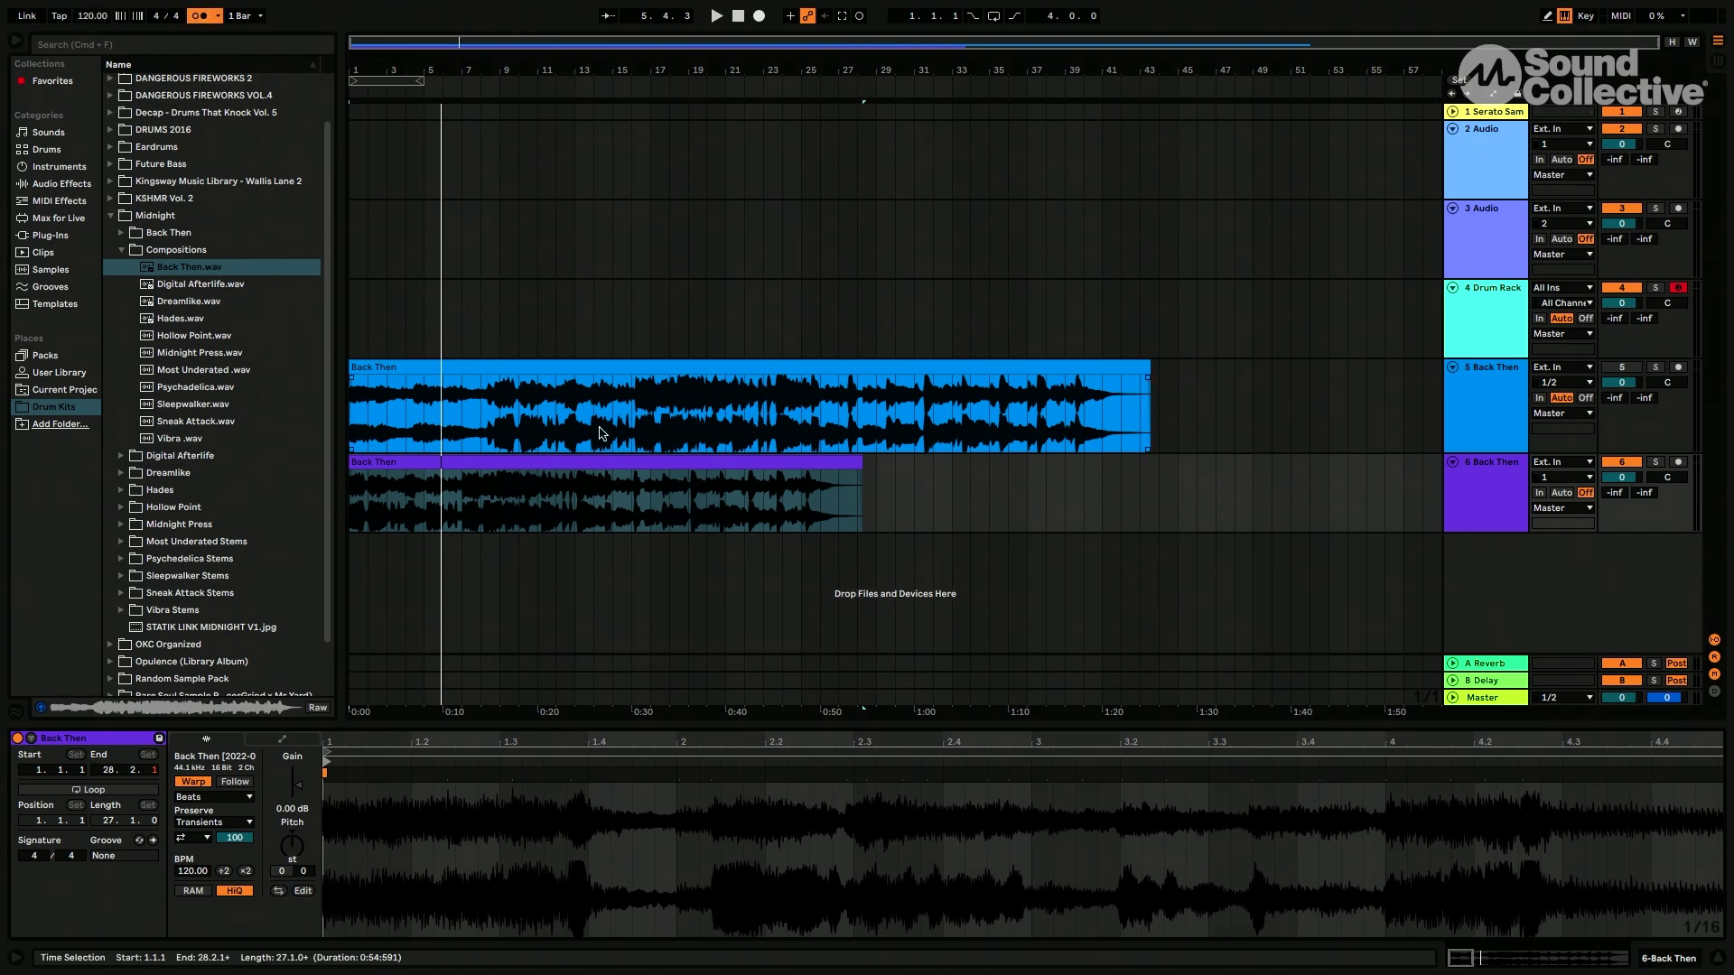
# Play the clip against the metronome, add a warp marker on the transient just before 2.3, and move it to 2.1.1.
pyautogui.press('space')
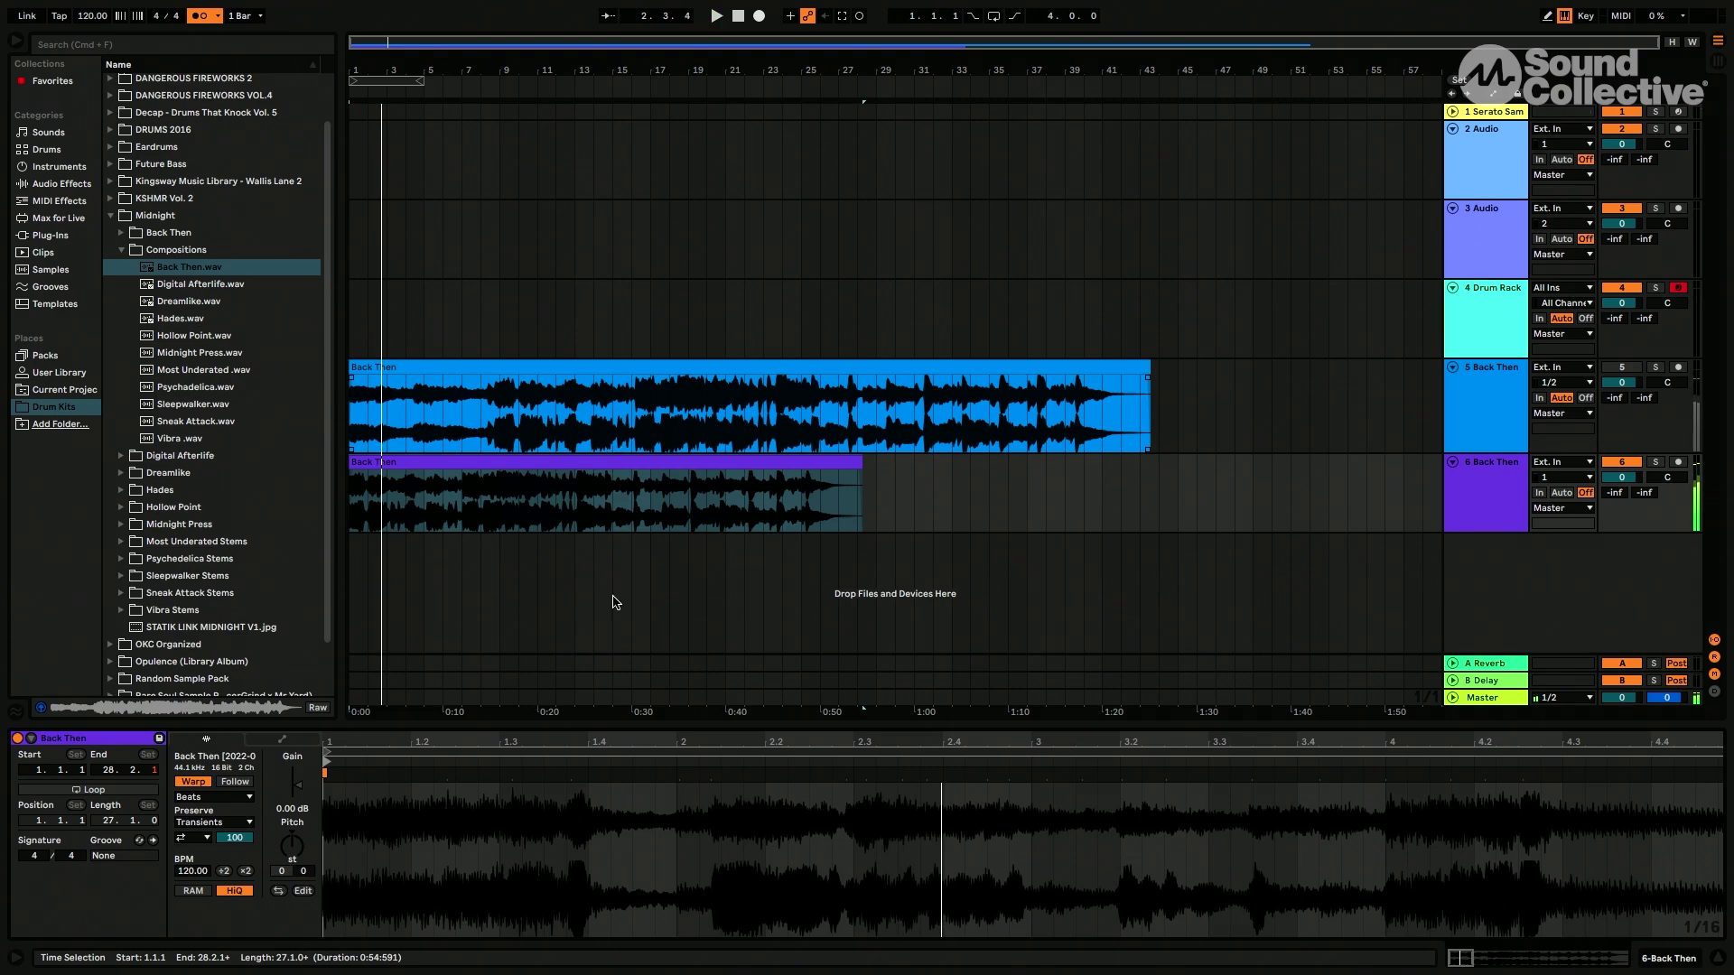
pyautogui.scroll(3, 747, 794)
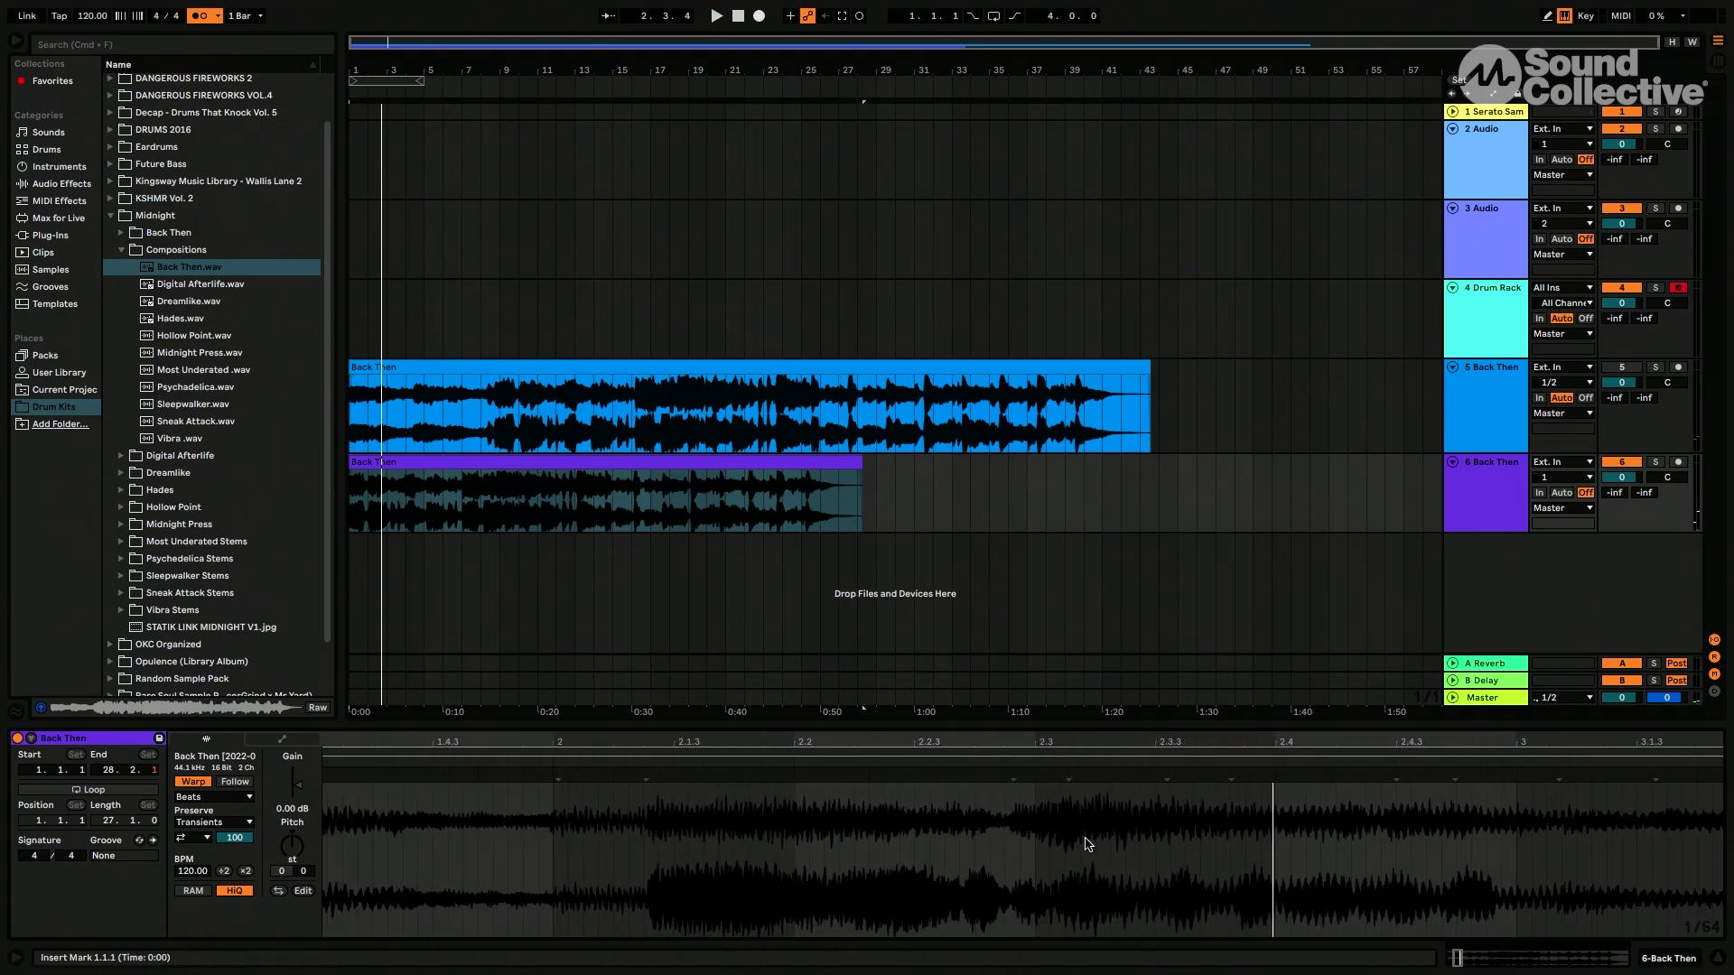
pyautogui.press('space')
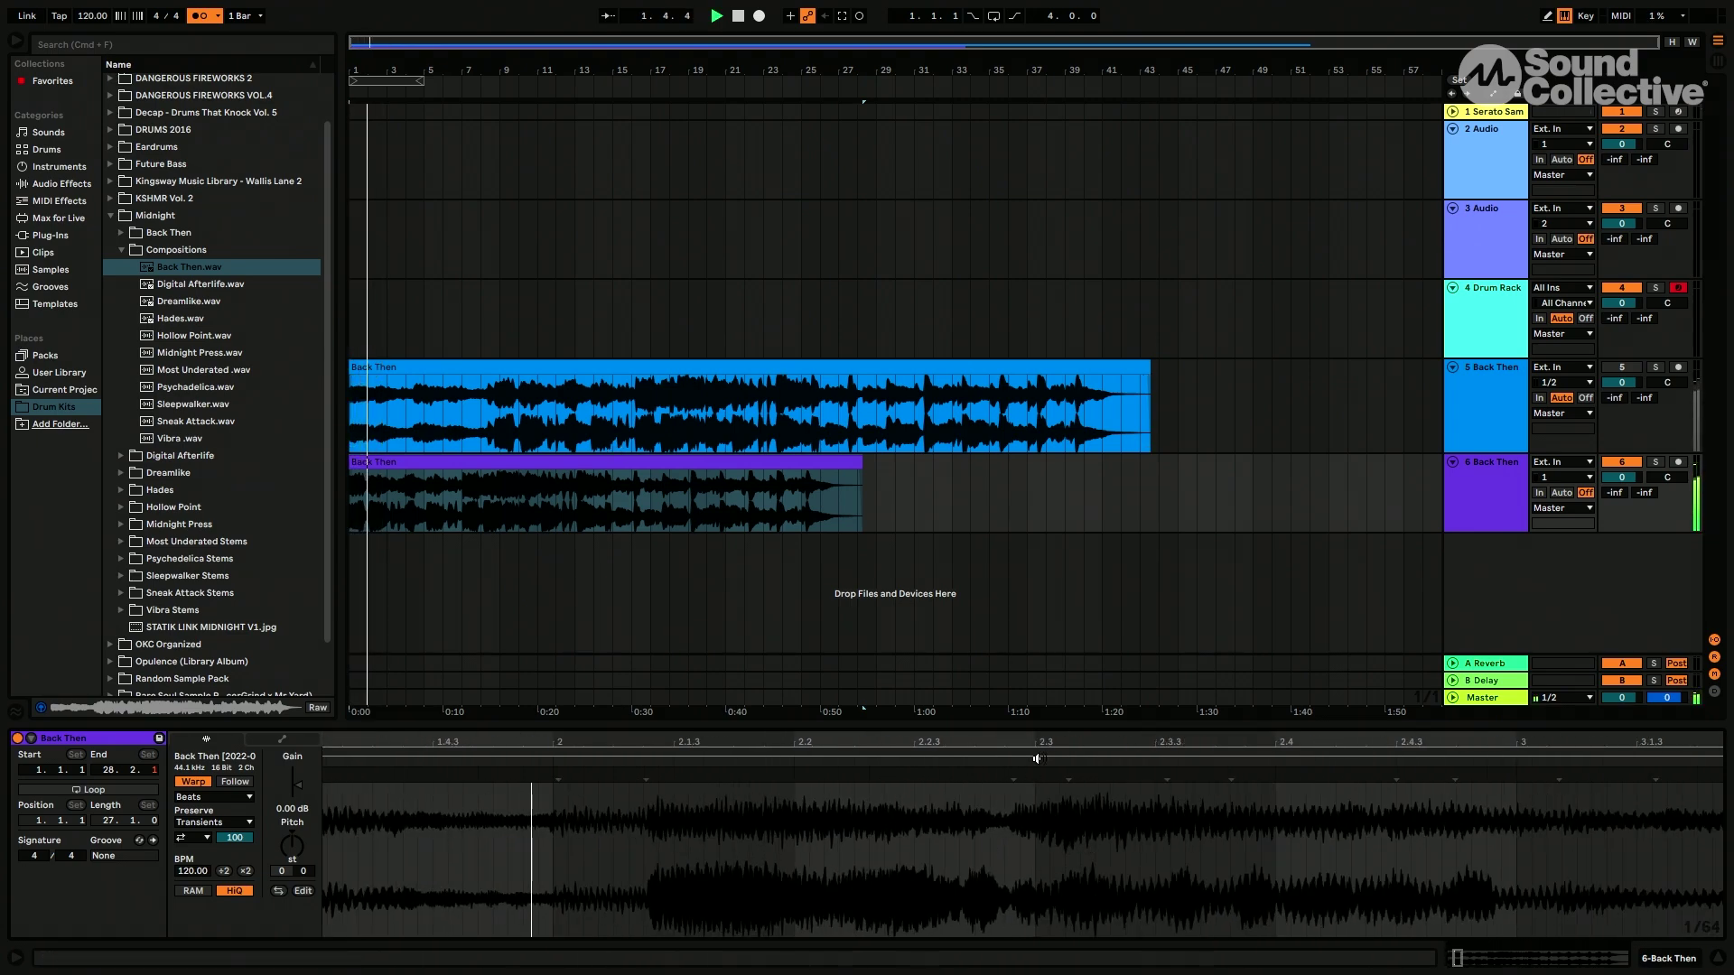
pyautogui.press('space')
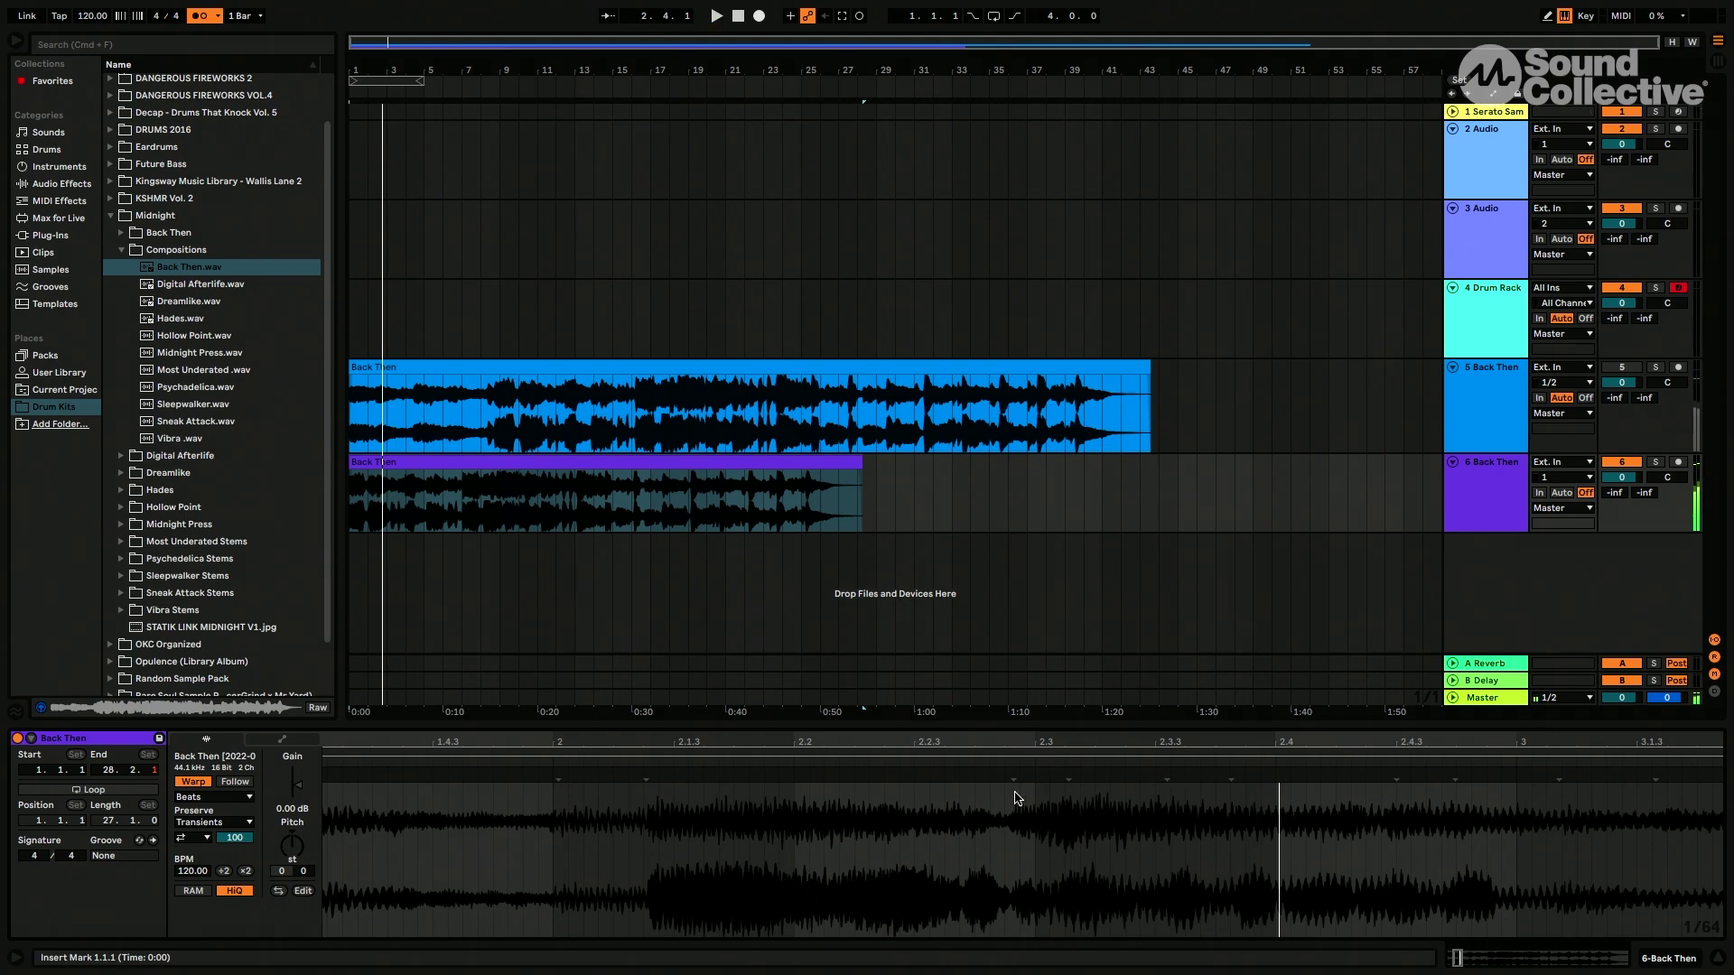
pyautogui.click(1011, 780)
pyautogui.scroll(-6, 1028, 831)
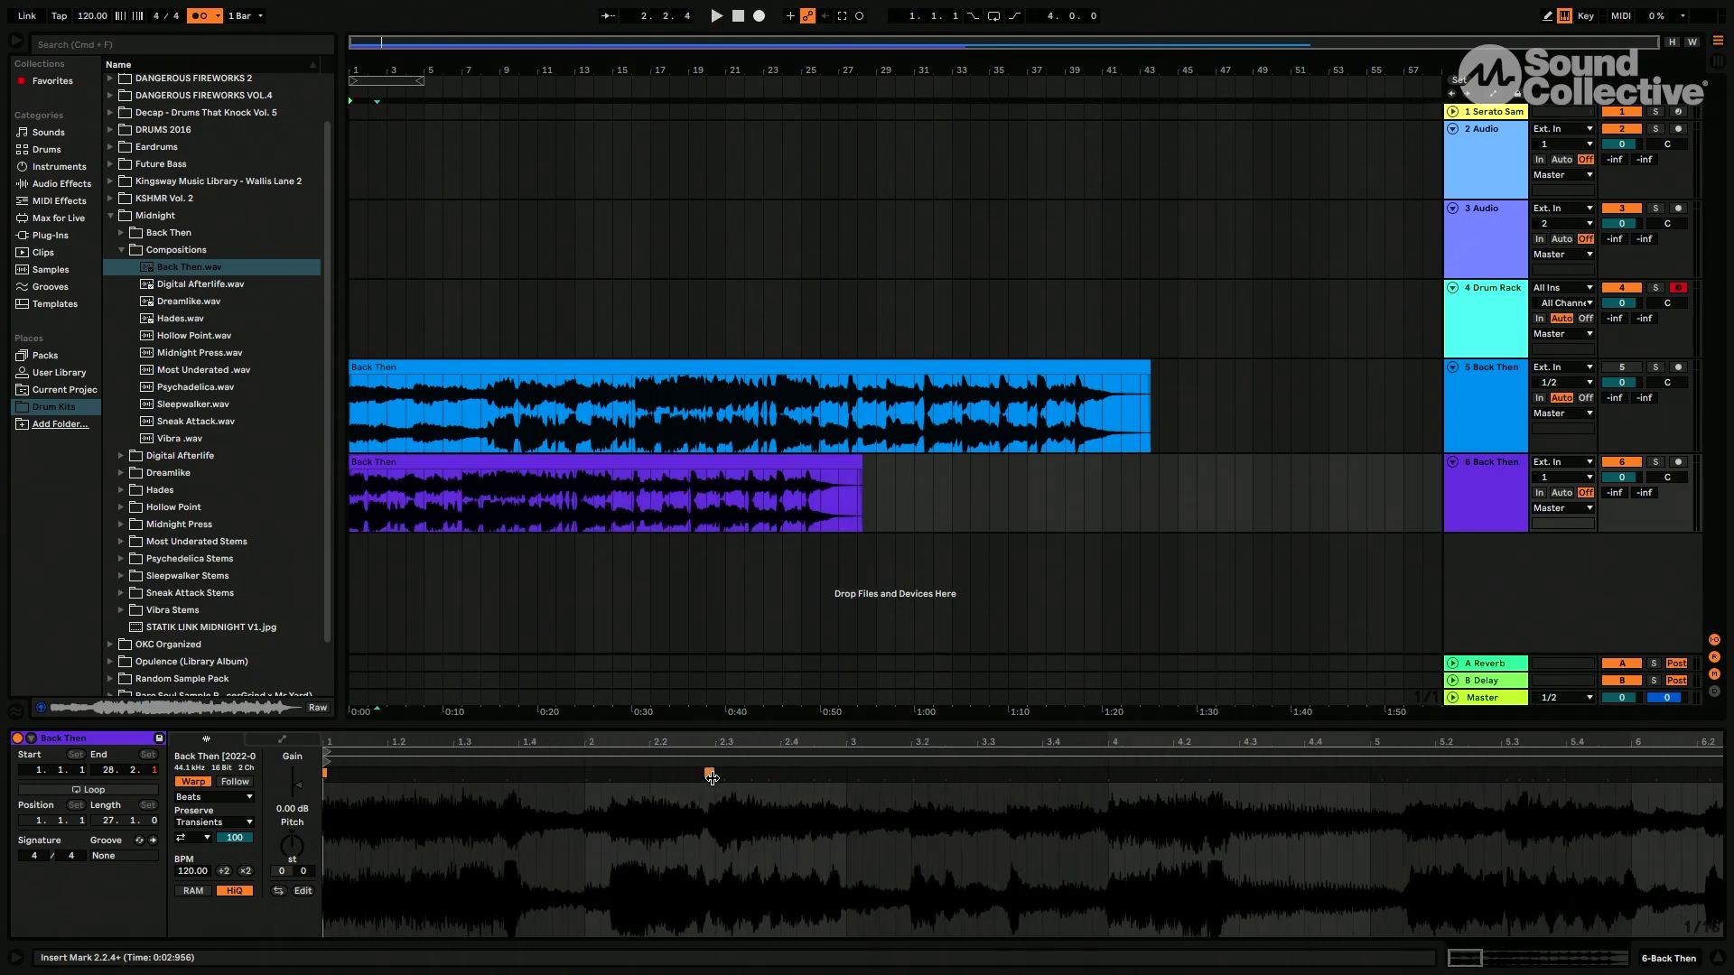
pyautogui.moveTo(710, 774); pyautogui.dragTo(593, 784)
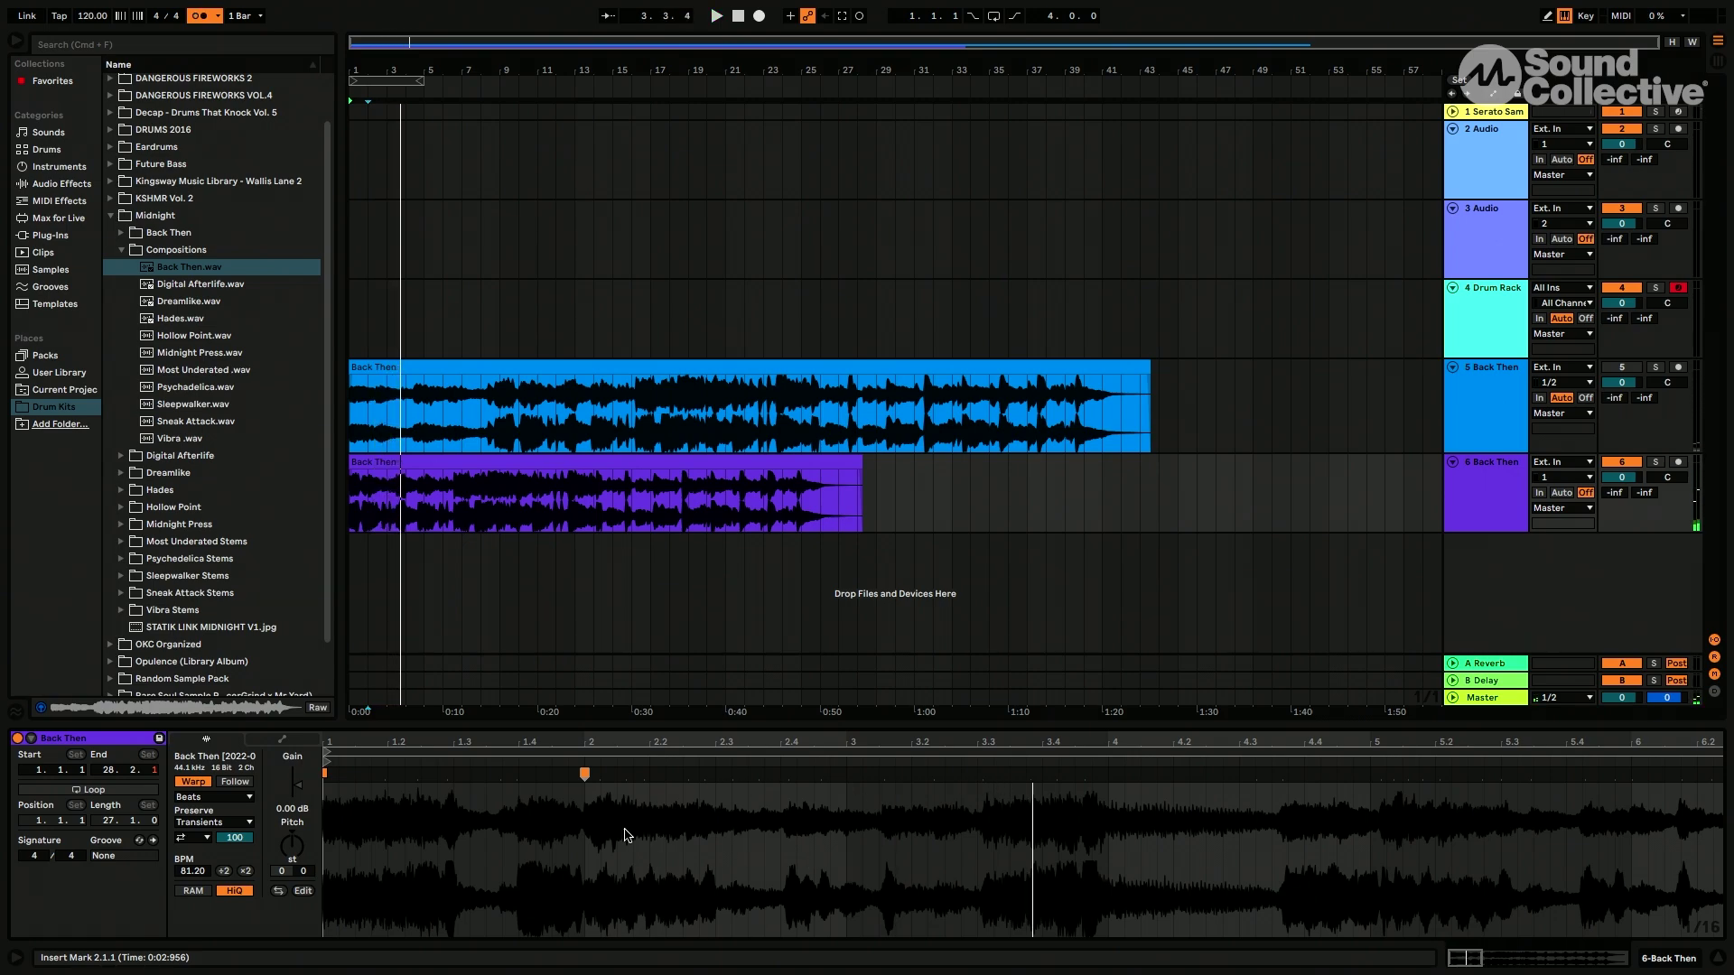
# Play further into the clip, add a warp marker on the transient at bar 5, and move it to 4.1.1.
pyautogui.scroll(3, 628, 835)
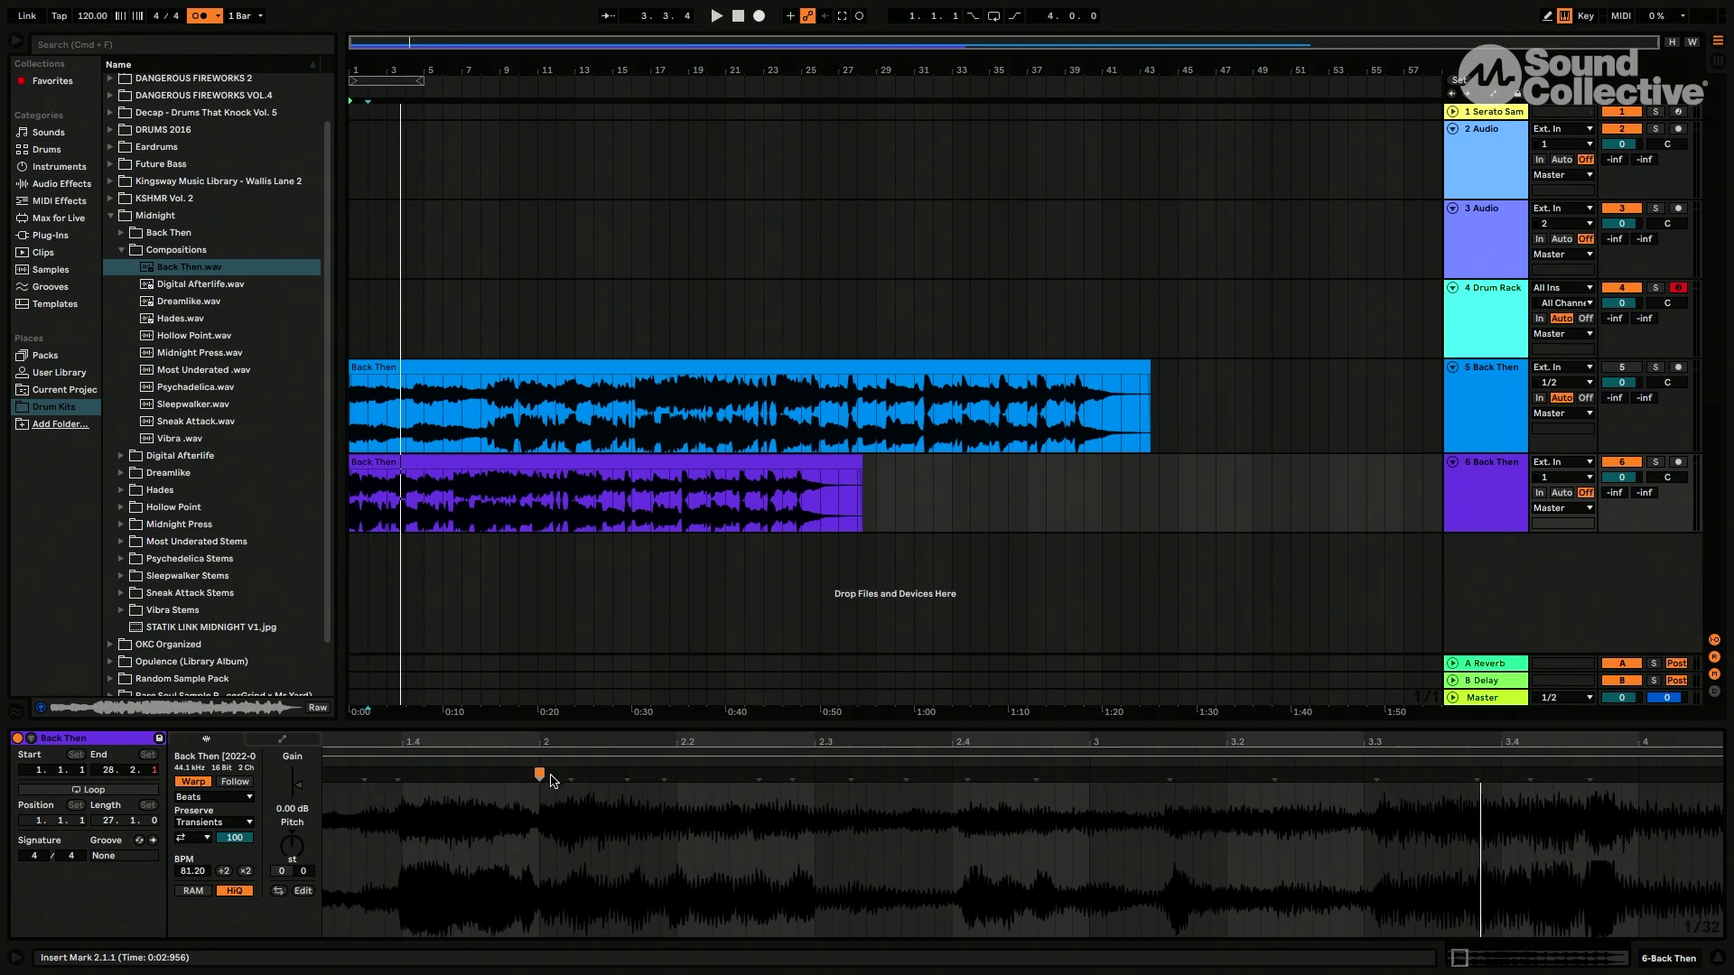
pyautogui.hscroll(3, 578, 820)
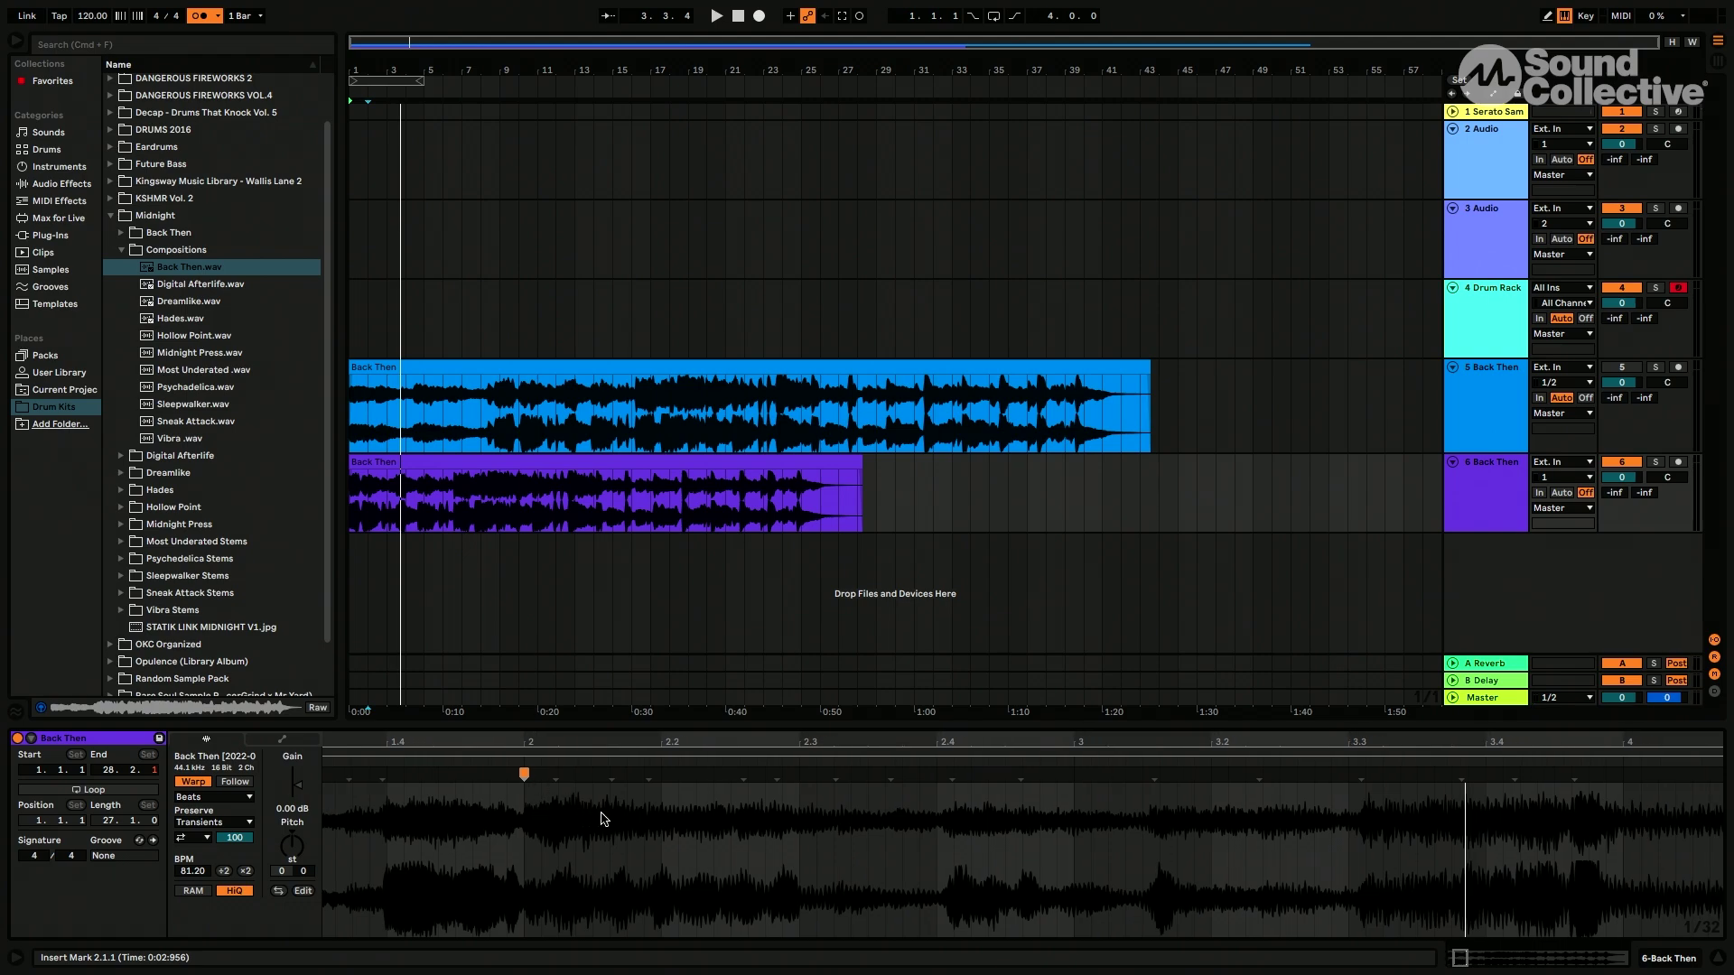
pyautogui.press('space')
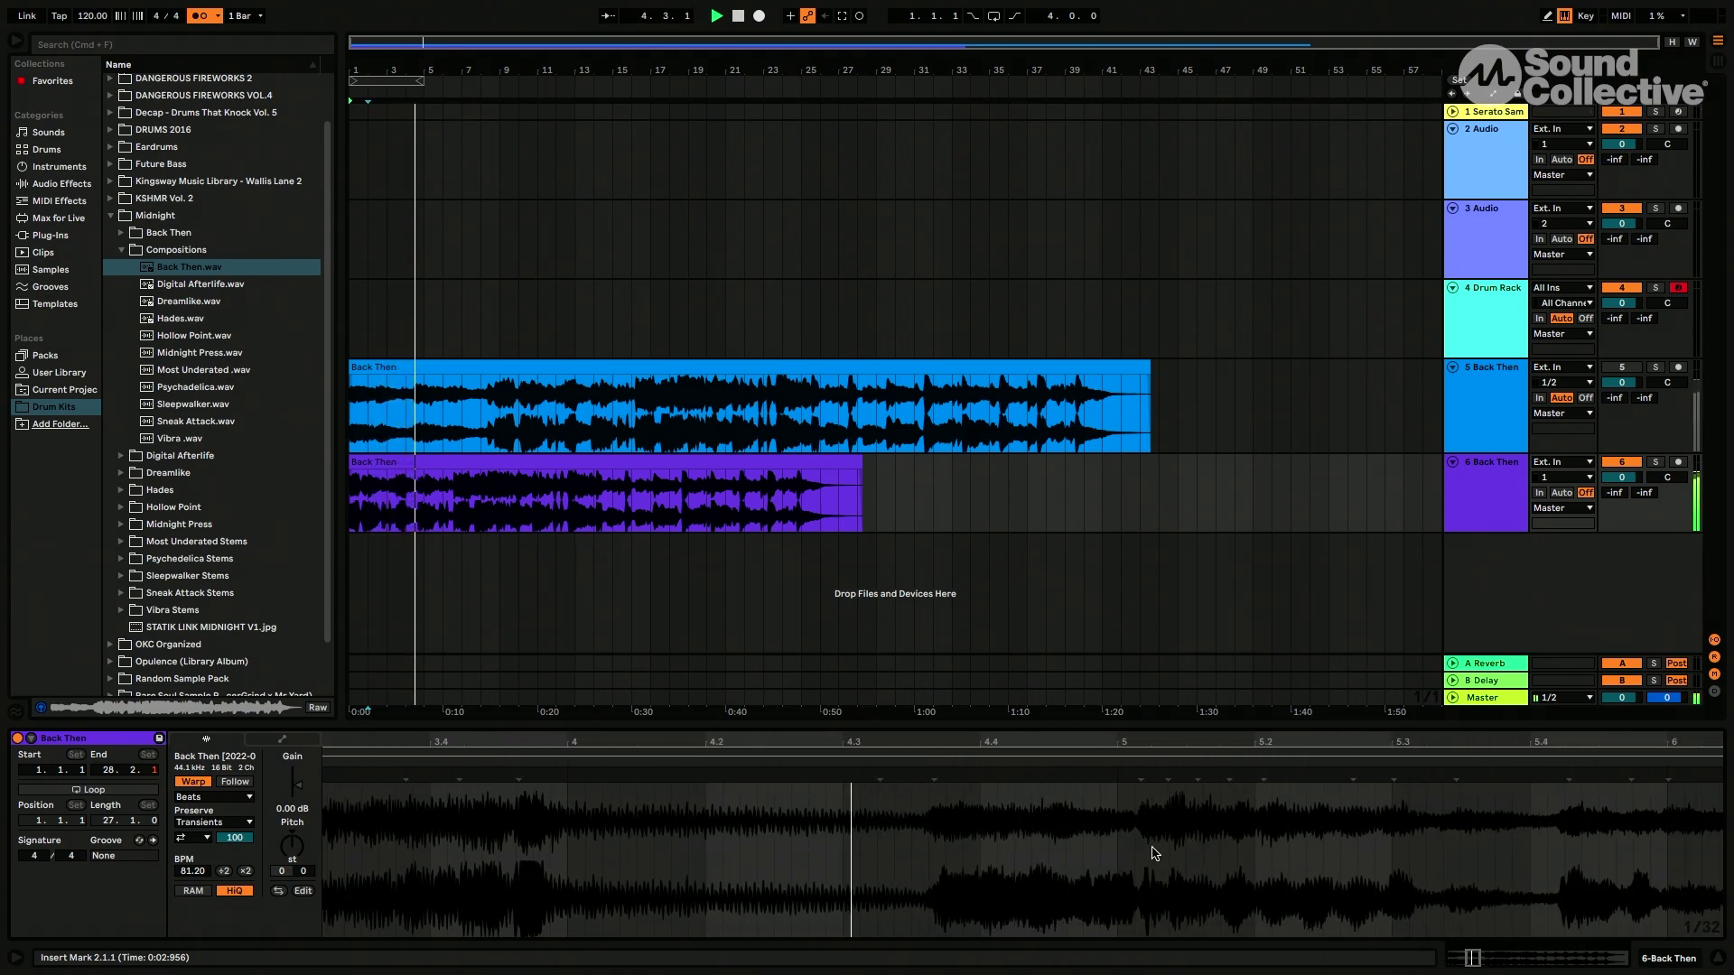
pyautogui.press('space')
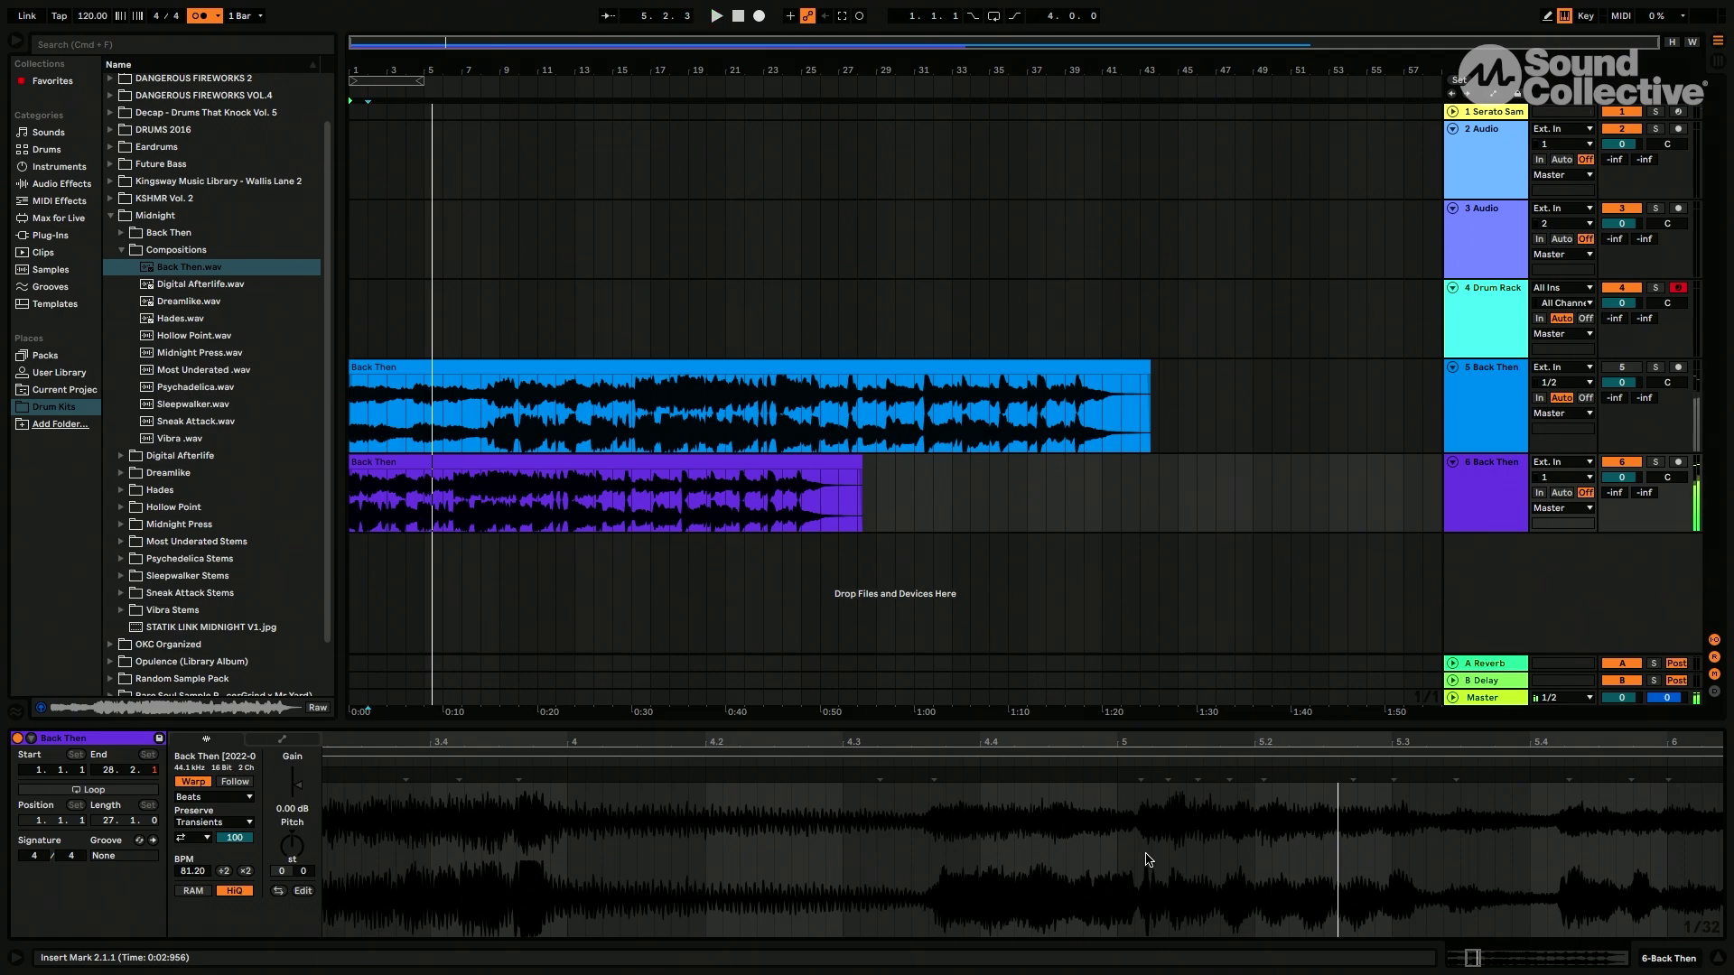
pyautogui.scroll(-3, 1145, 859)
pyautogui.scroll(-2, 1114, 820)
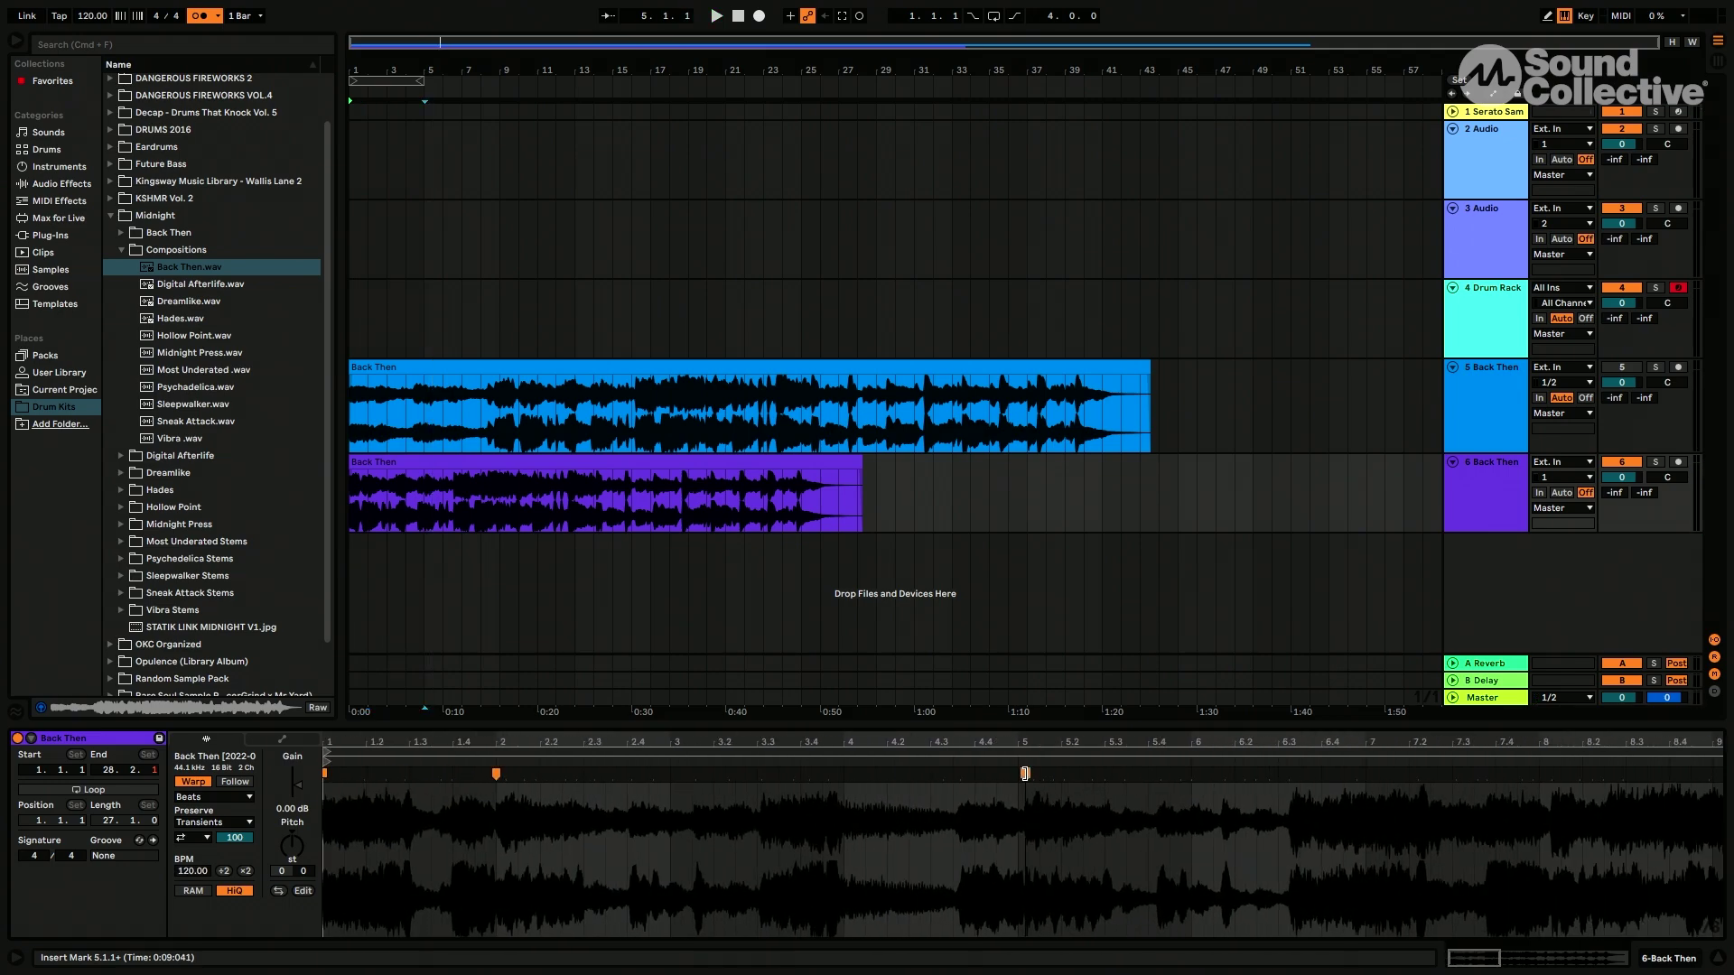
pyautogui.moveTo(1024, 774); pyautogui.dragTo(844, 775)
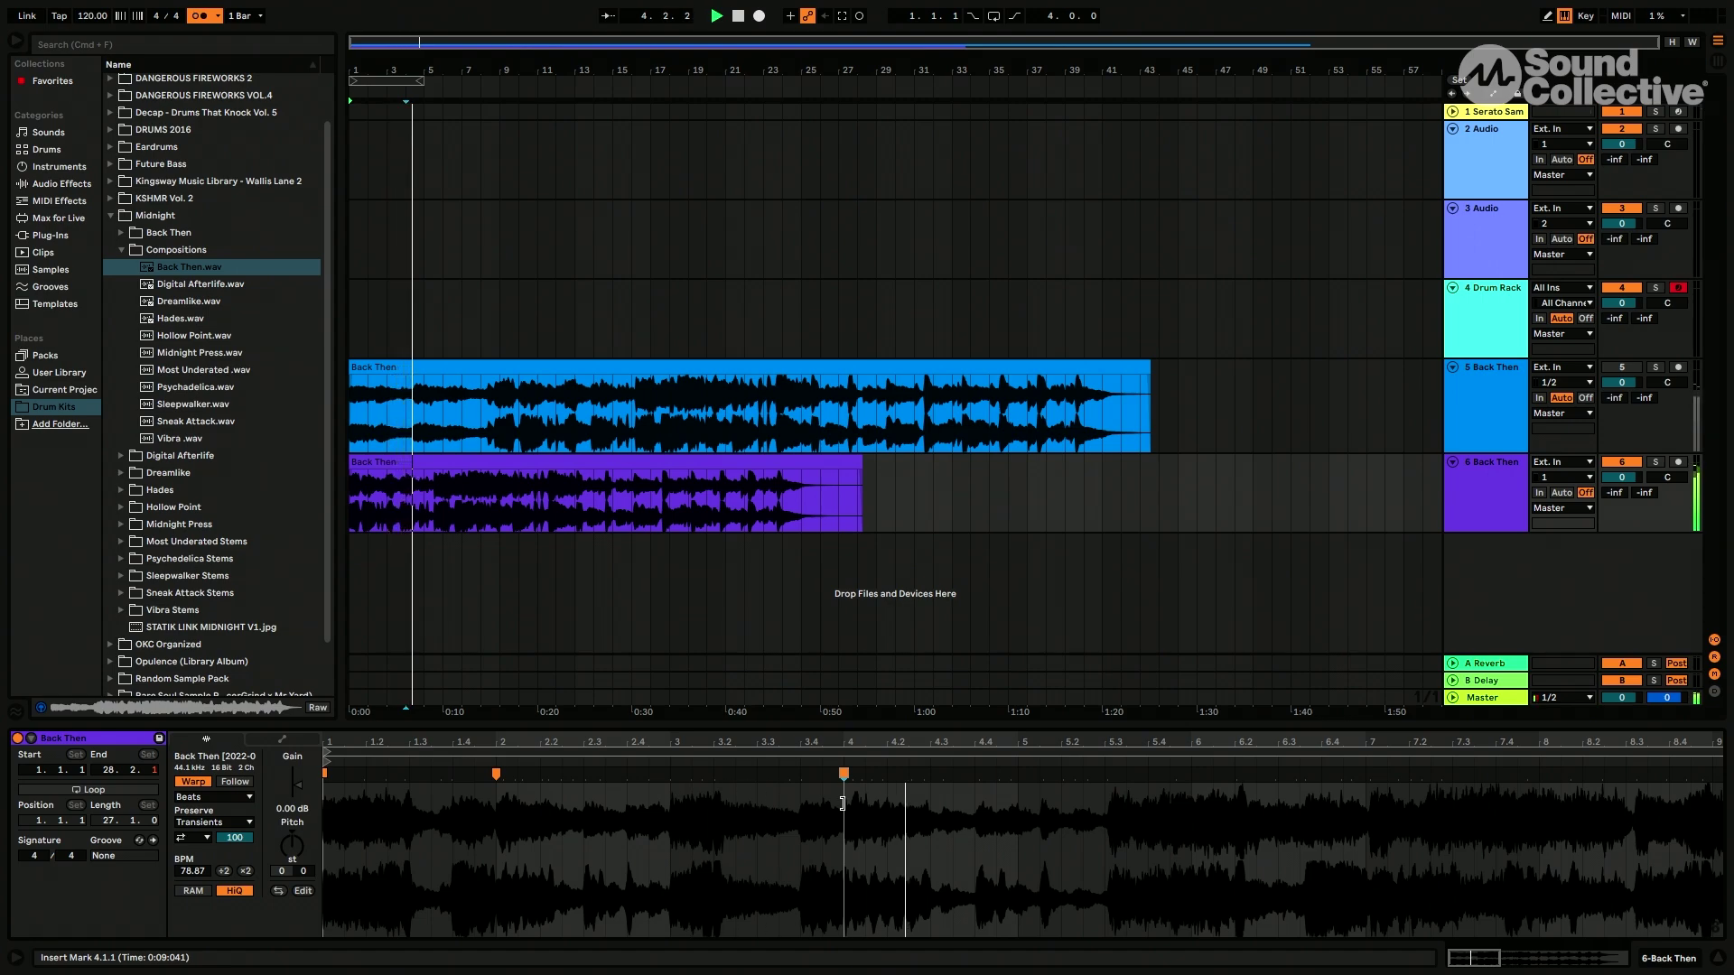
# Check the timing by playing the clip, add a warp marker on the transient at 5.3.1, and move it to 5.1.1.
pyautogui.scroll(3, 838, 813)
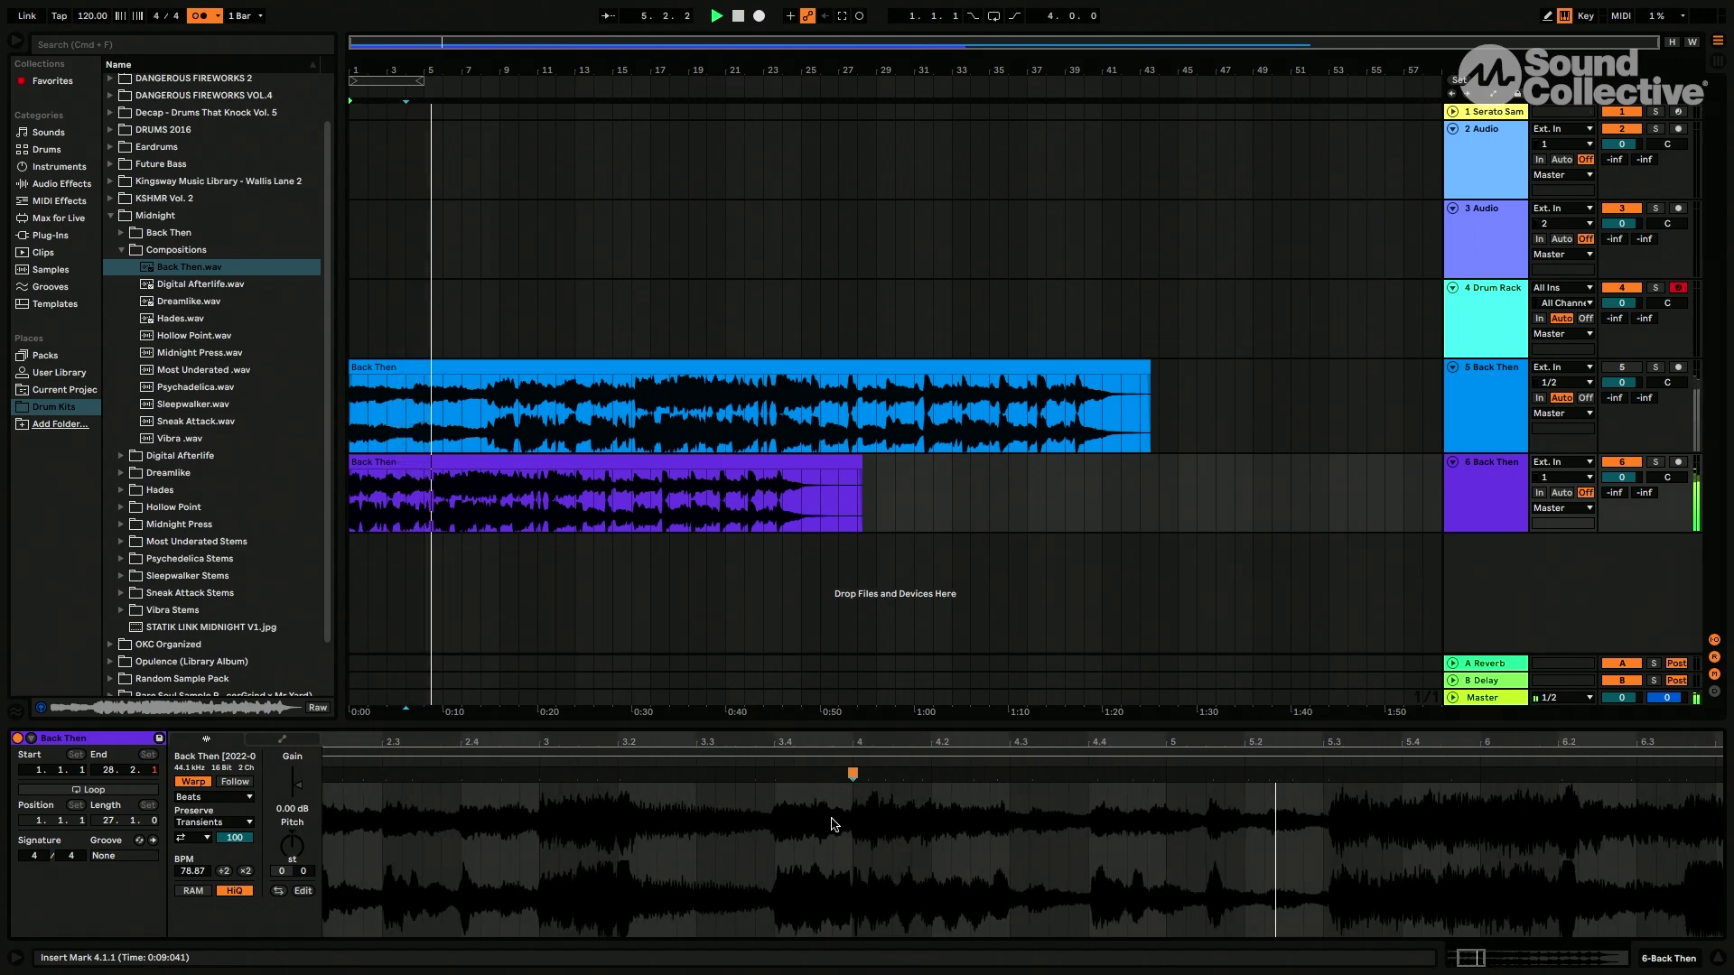
pyautogui.press('space')
pyautogui.scroll(3, 838, 782)
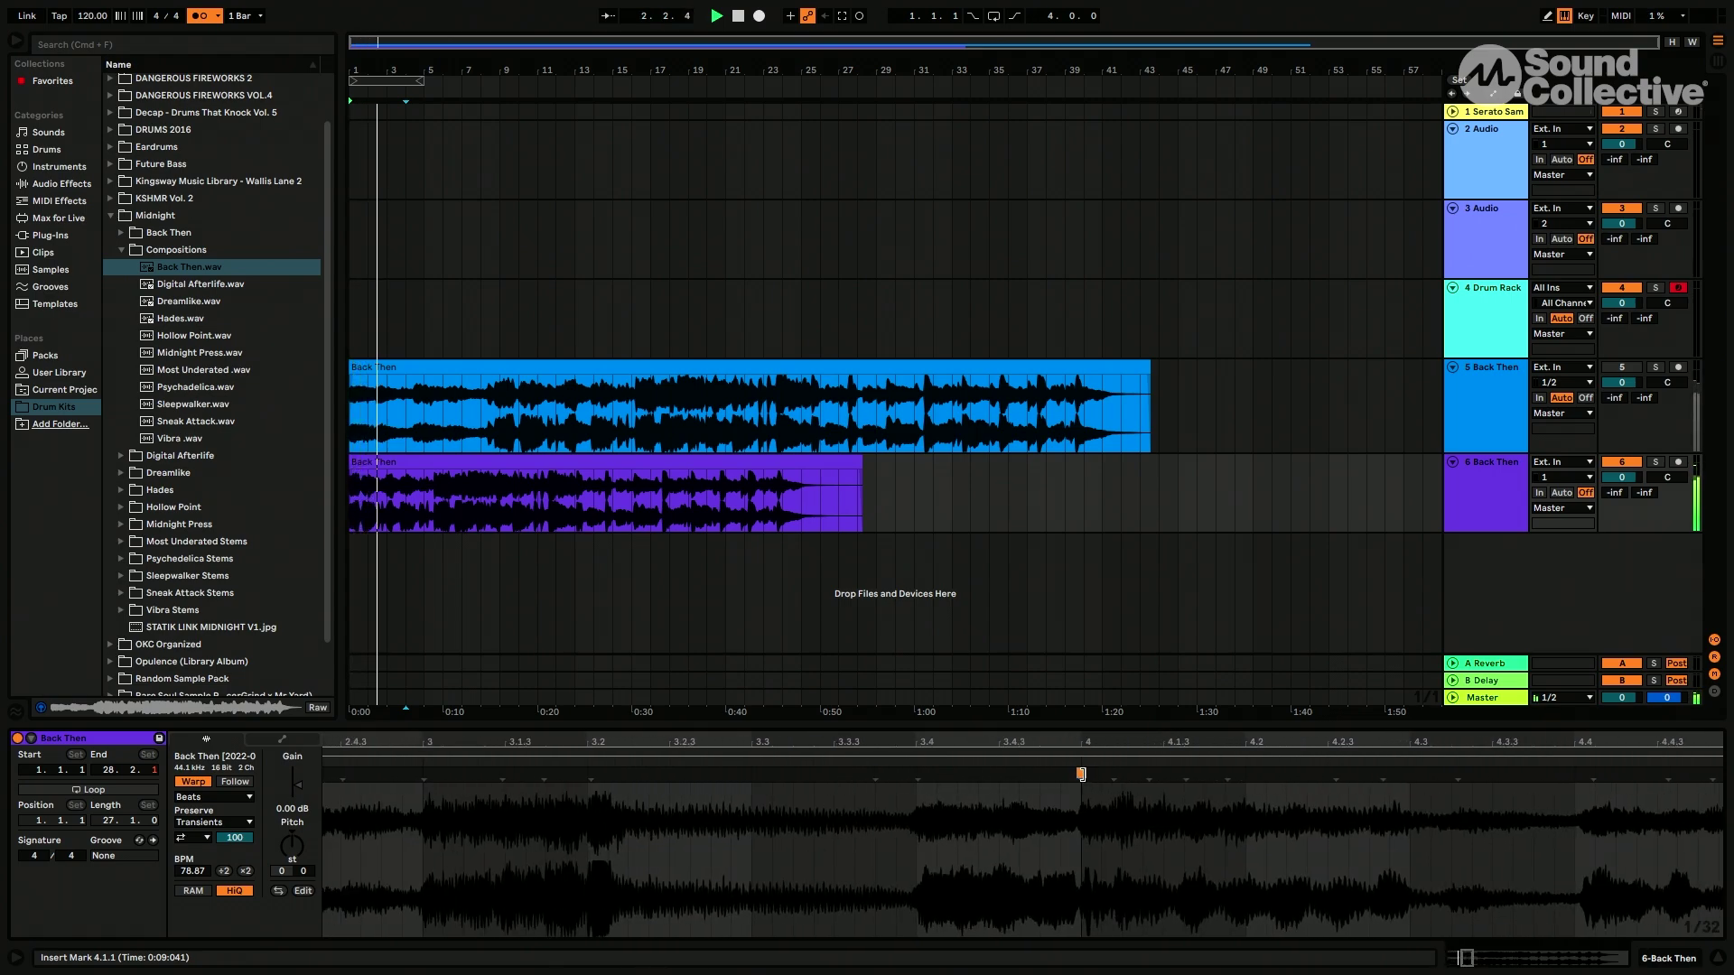
pyautogui.scroll(-2, 1075, 800)
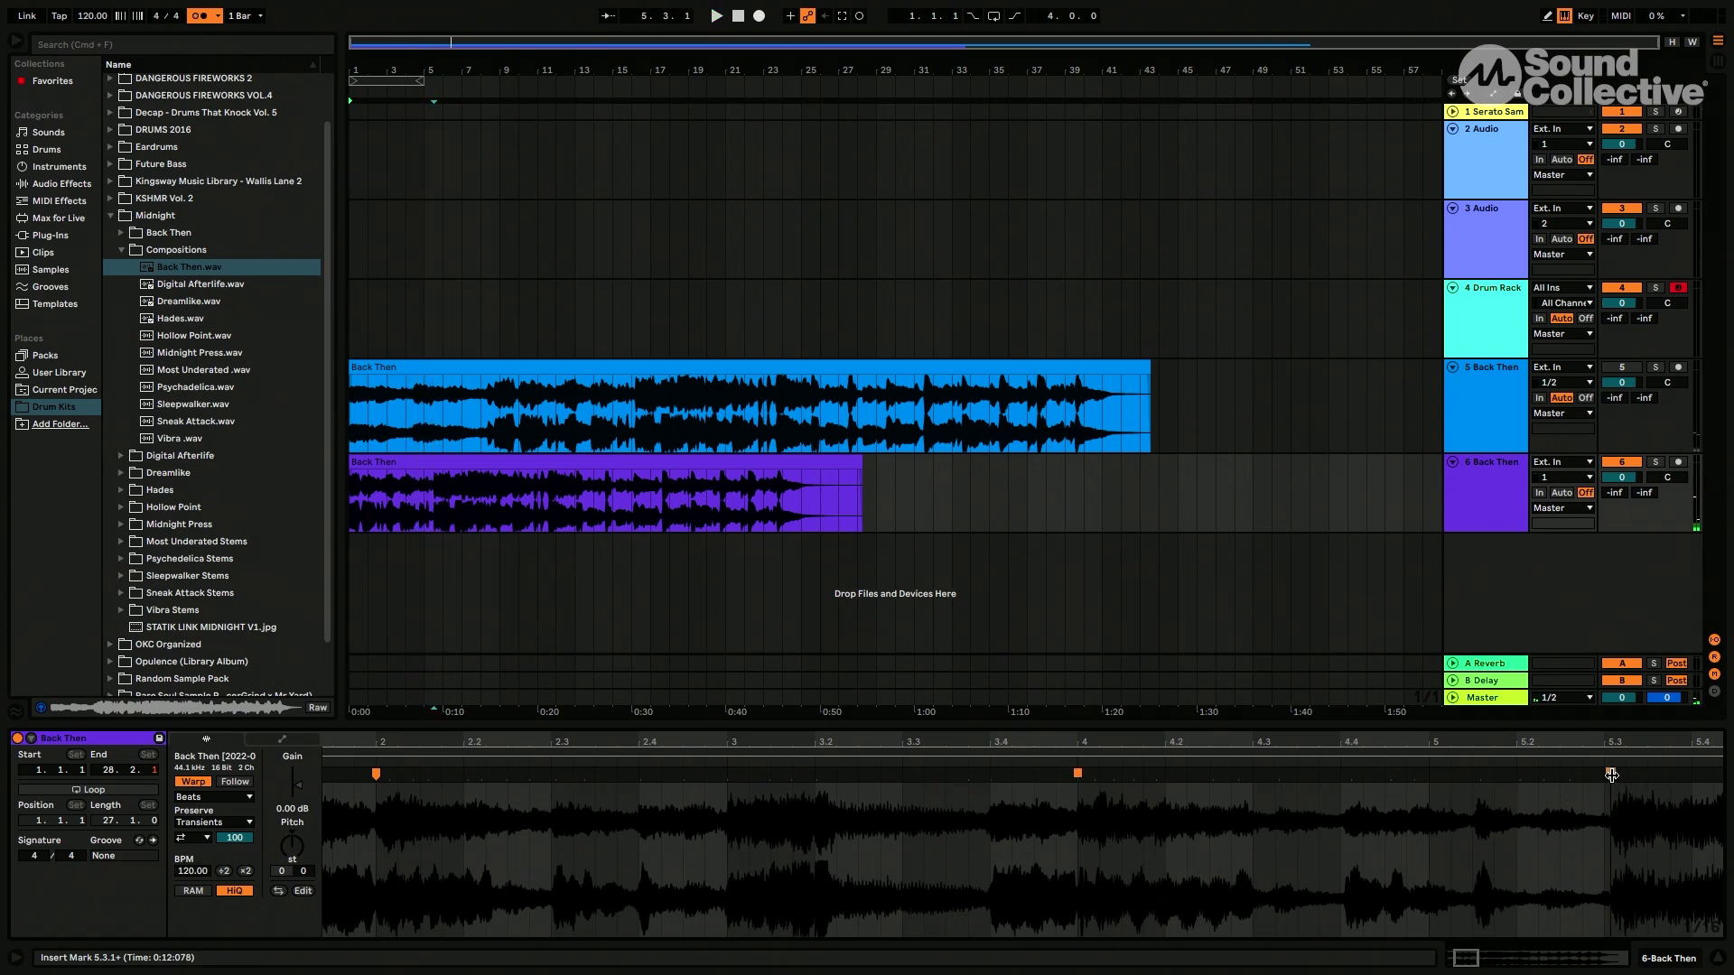
pyautogui.moveTo(1611, 774); pyautogui.dragTo(1436, 822)
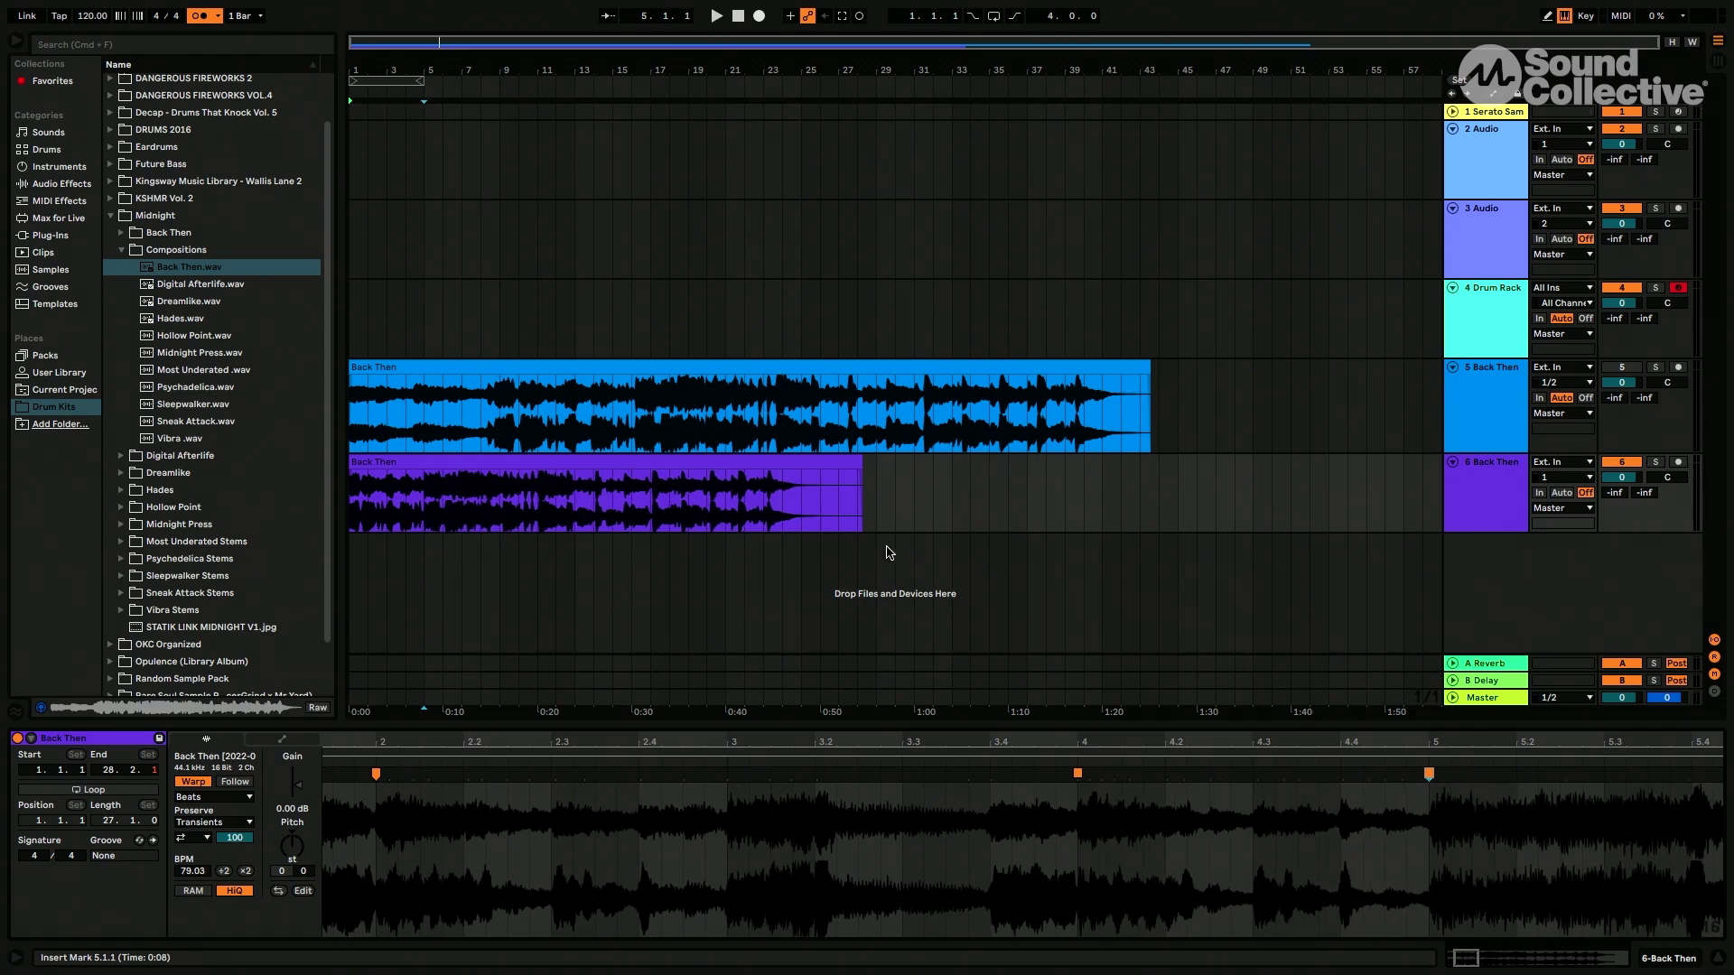
# Loop the first four bars of the track 6 clip, from 1.1.1 to 5.1.1, and play them.
pyautogui.moveTo(427, 522); pyautogui.dragTo(350, 524)
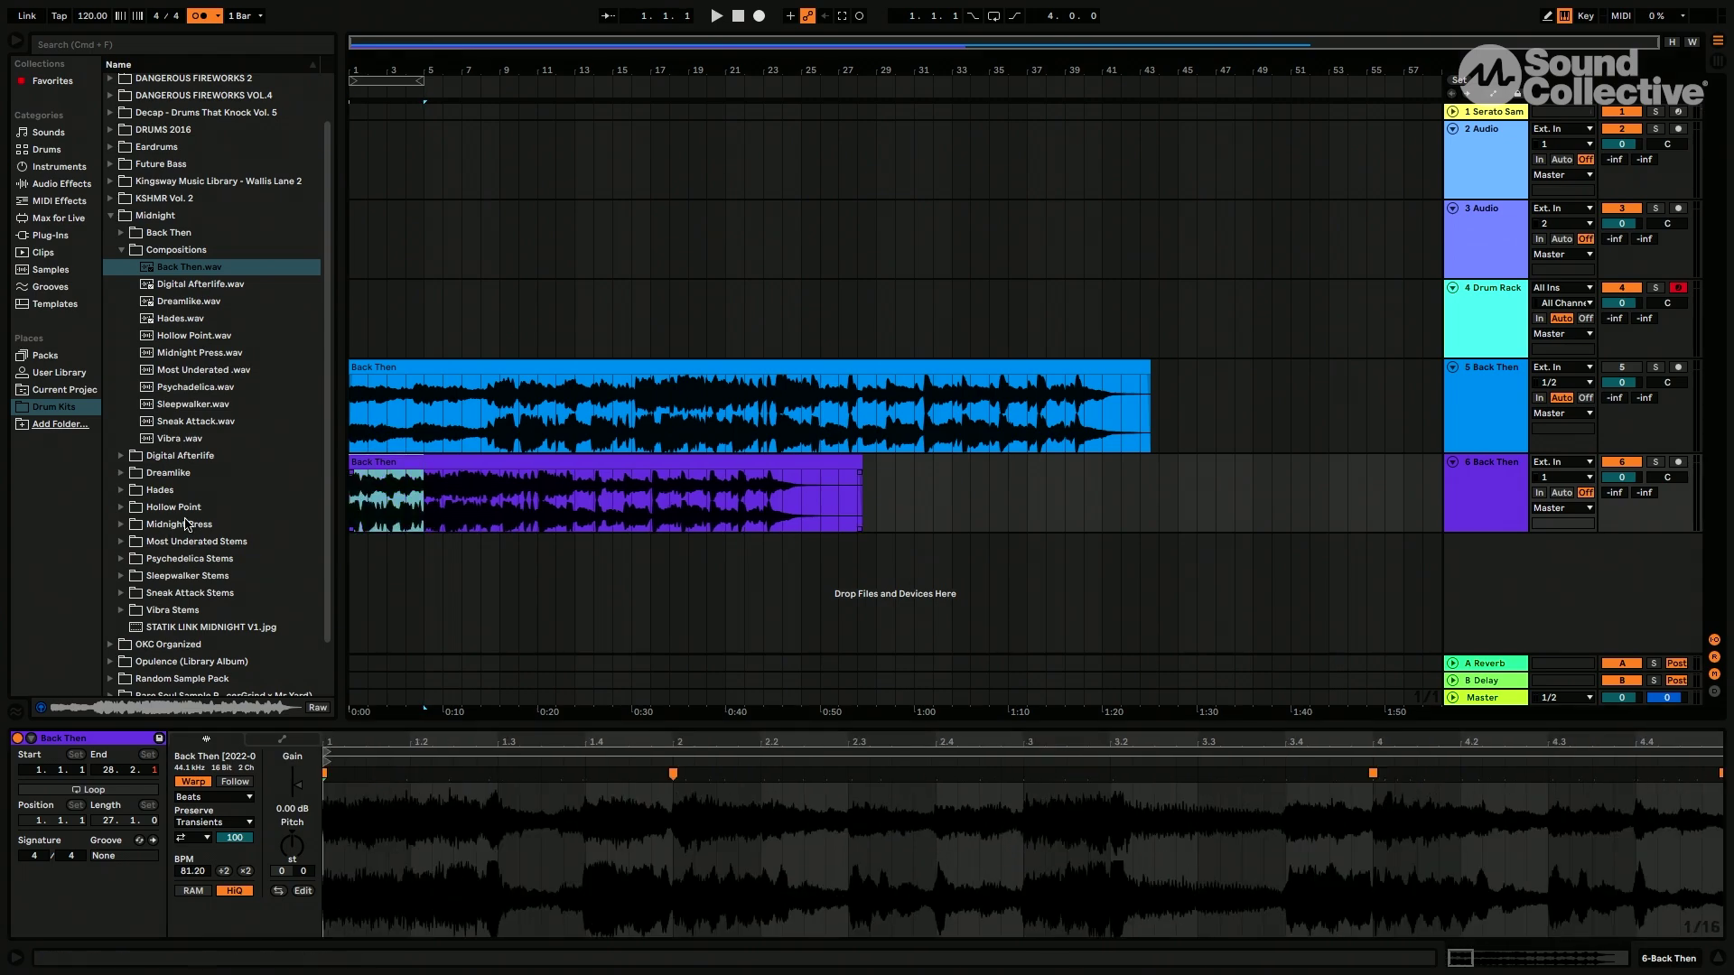
pyautogui.scroll(5, 437, 572)
pyautogui.scroll(2, 461, 572)
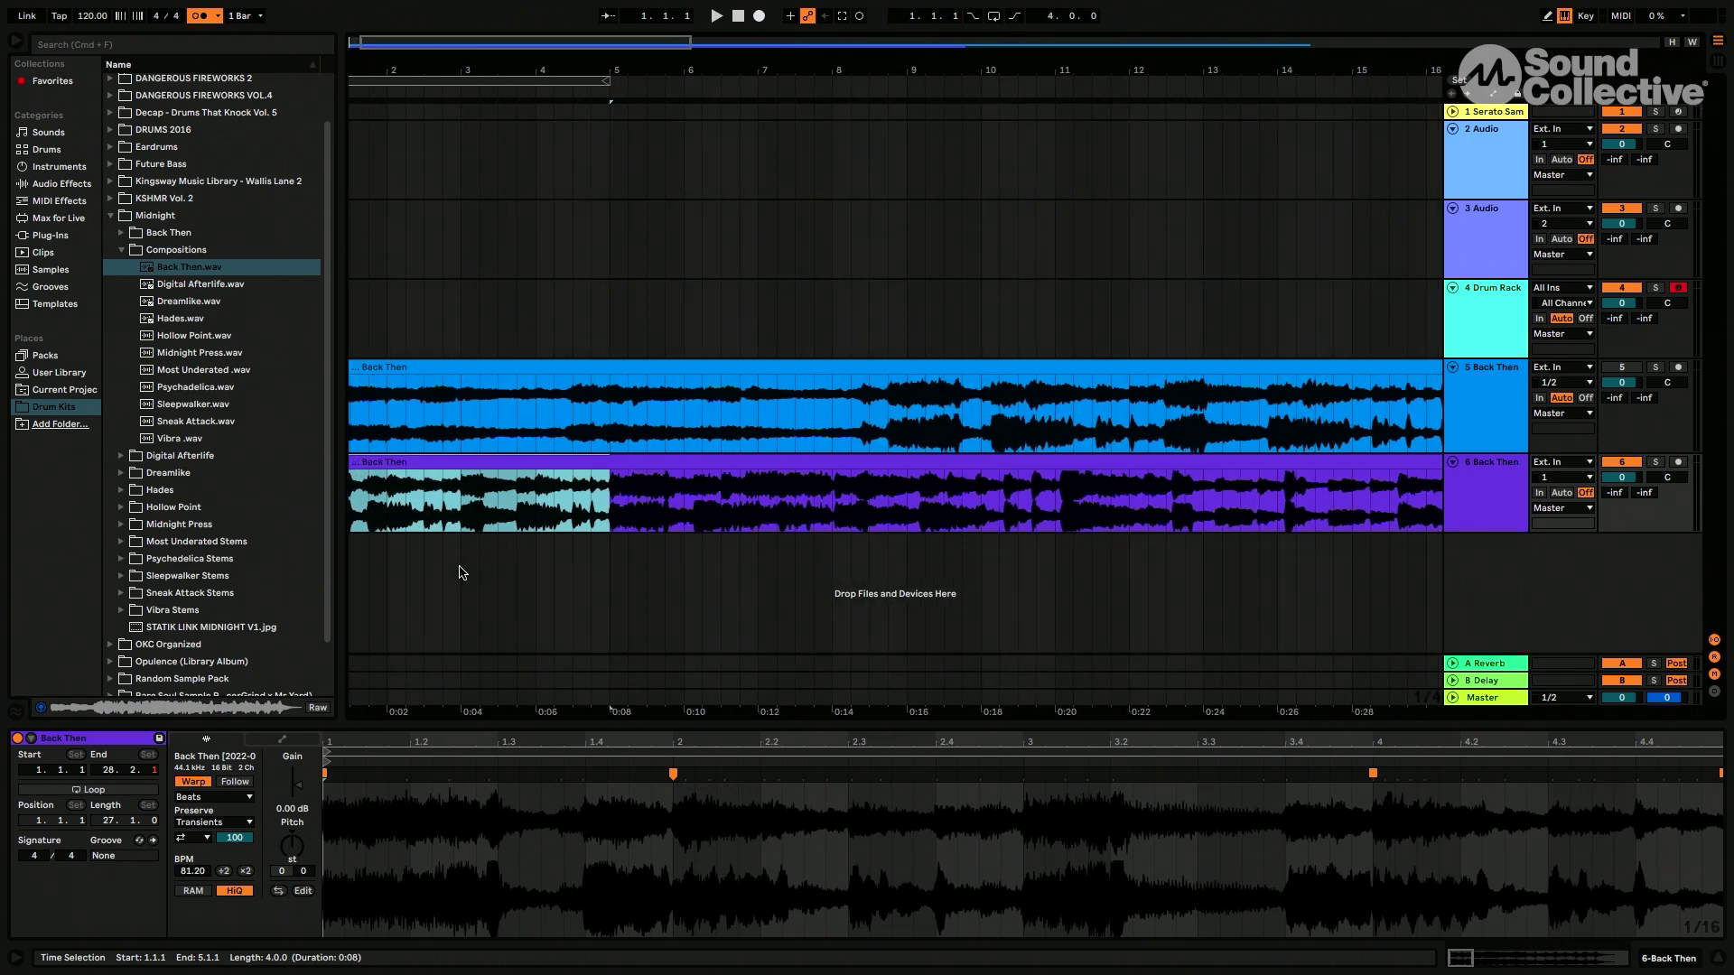
pyautogui.press('super+l')
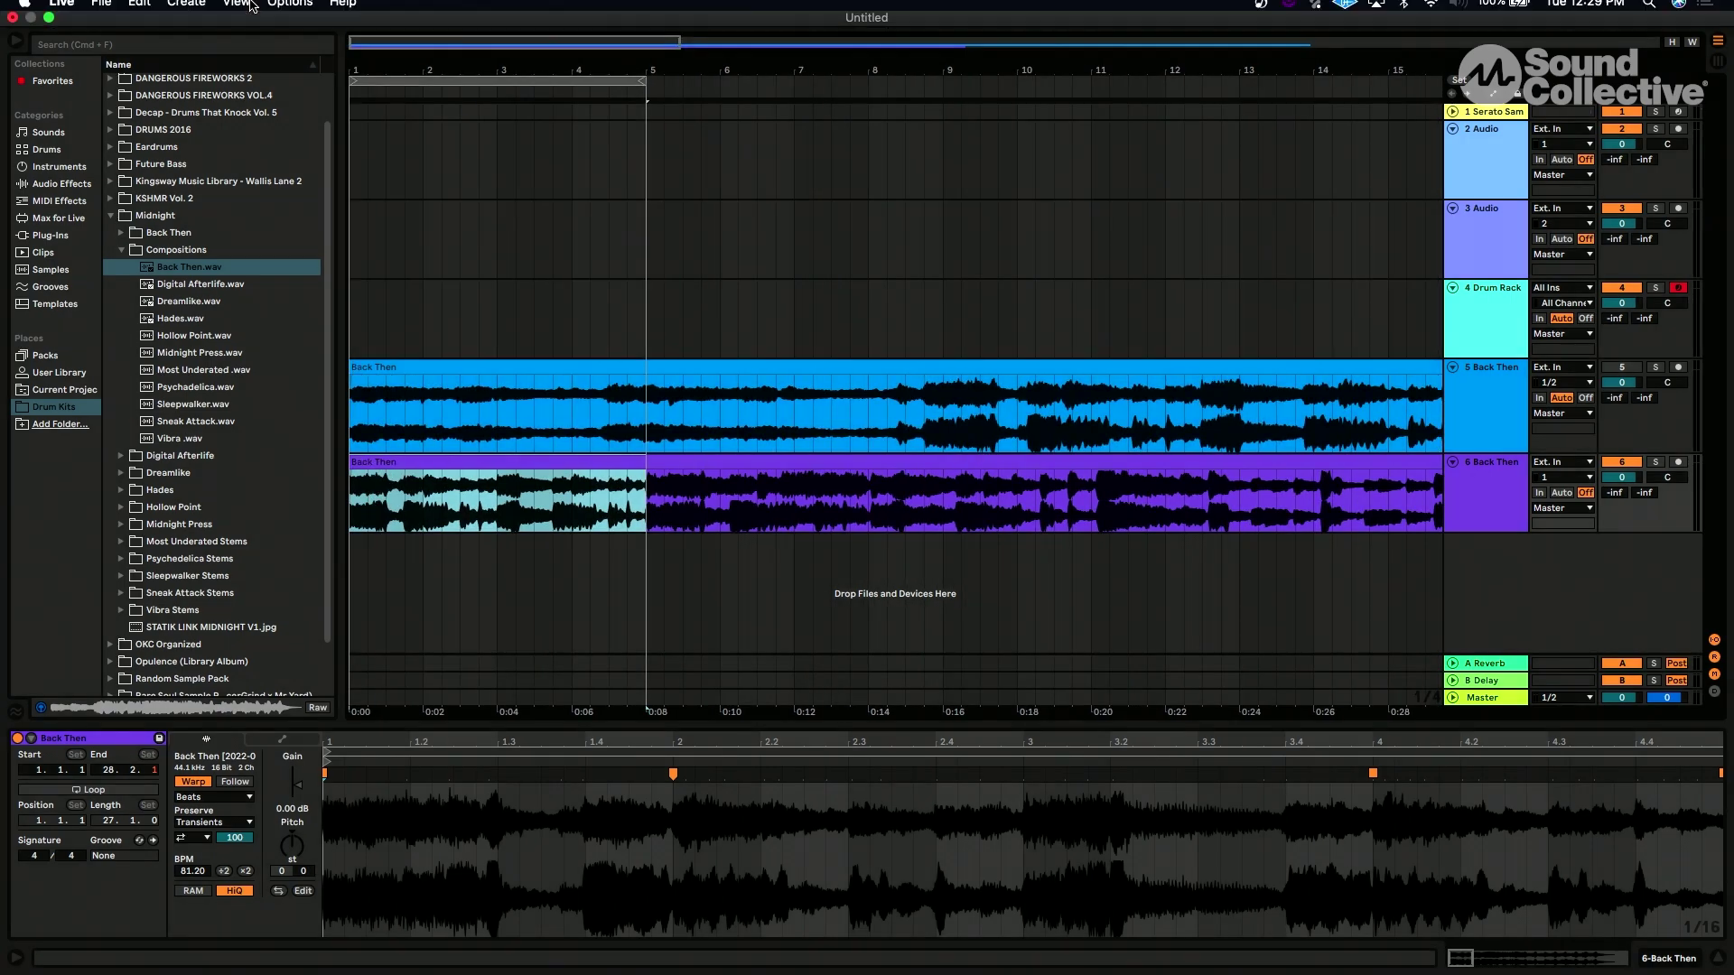
pyautogui.press('space')
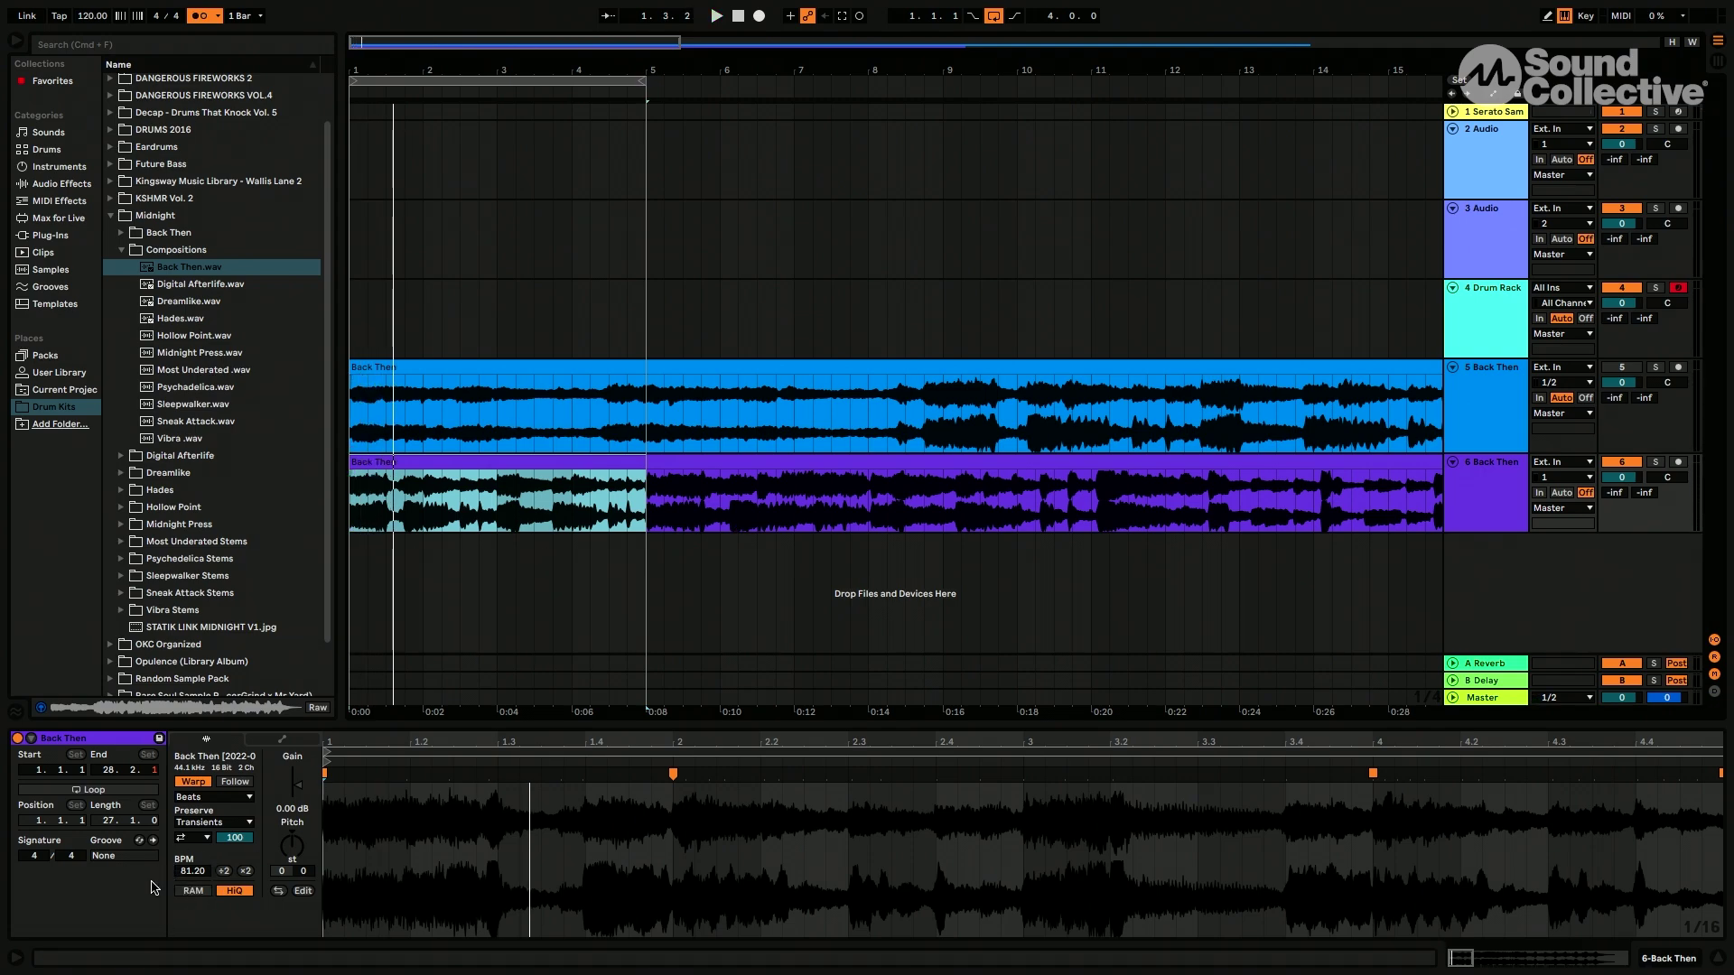
# Set the project tempo to 81.20 BPM and play the four-bar loop with the metronome off.
pyautogui.click(94, 15)
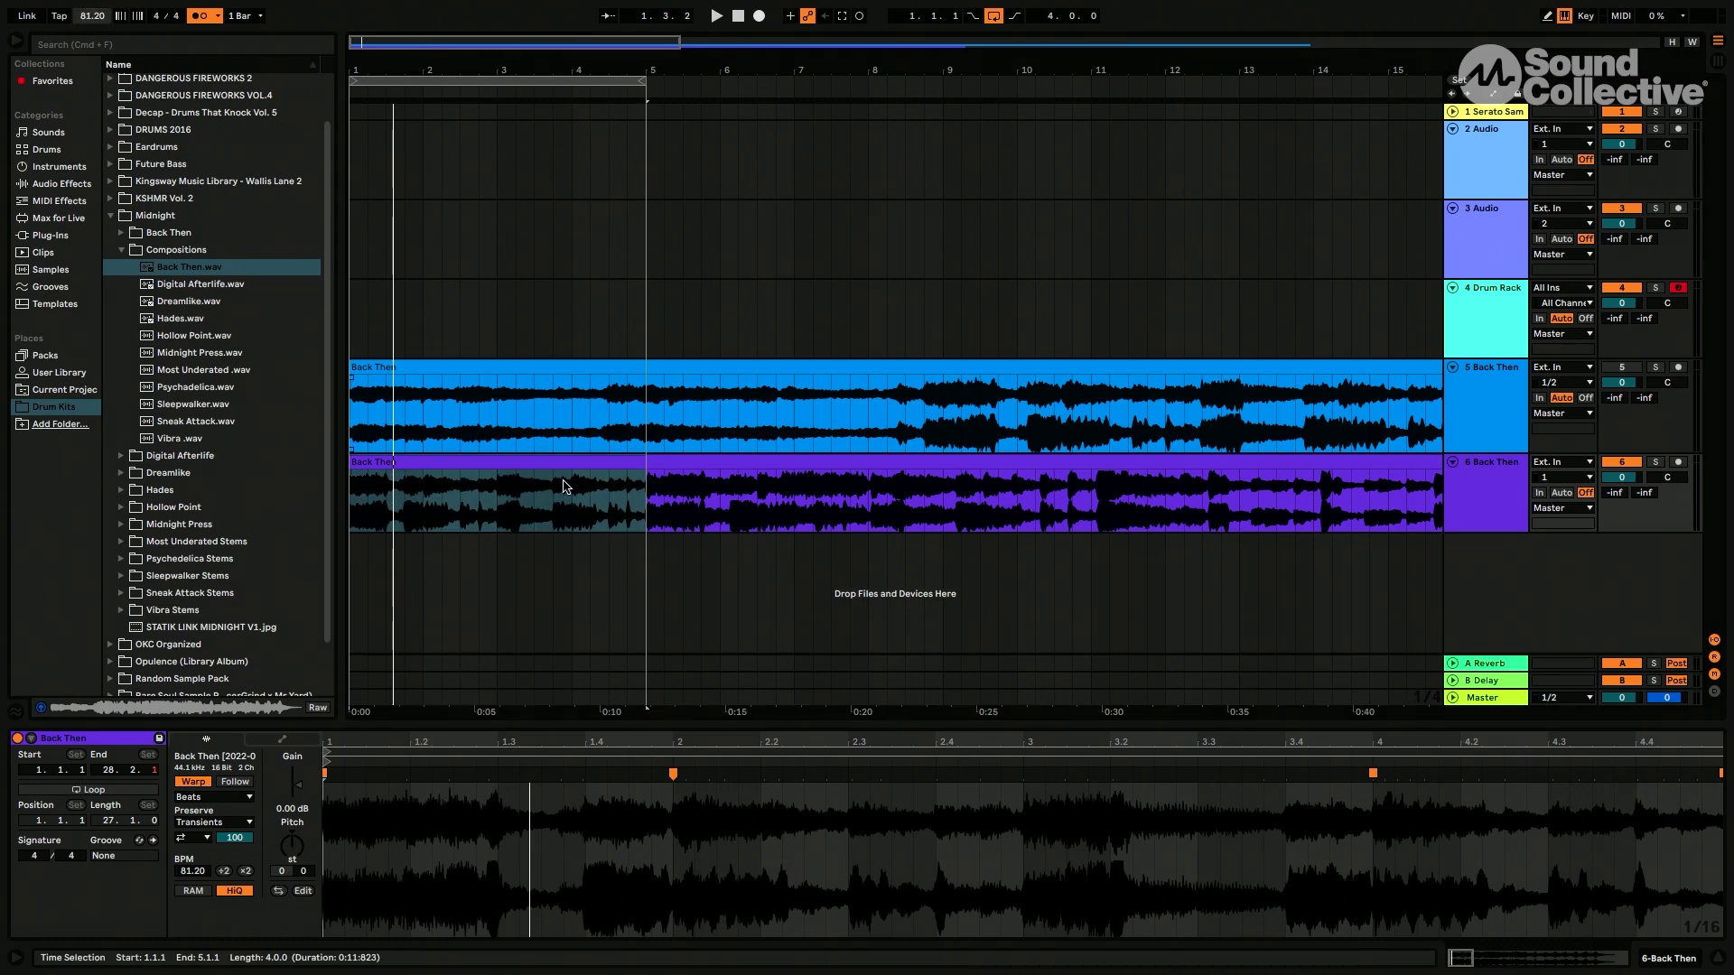
pyautogui.press('space')
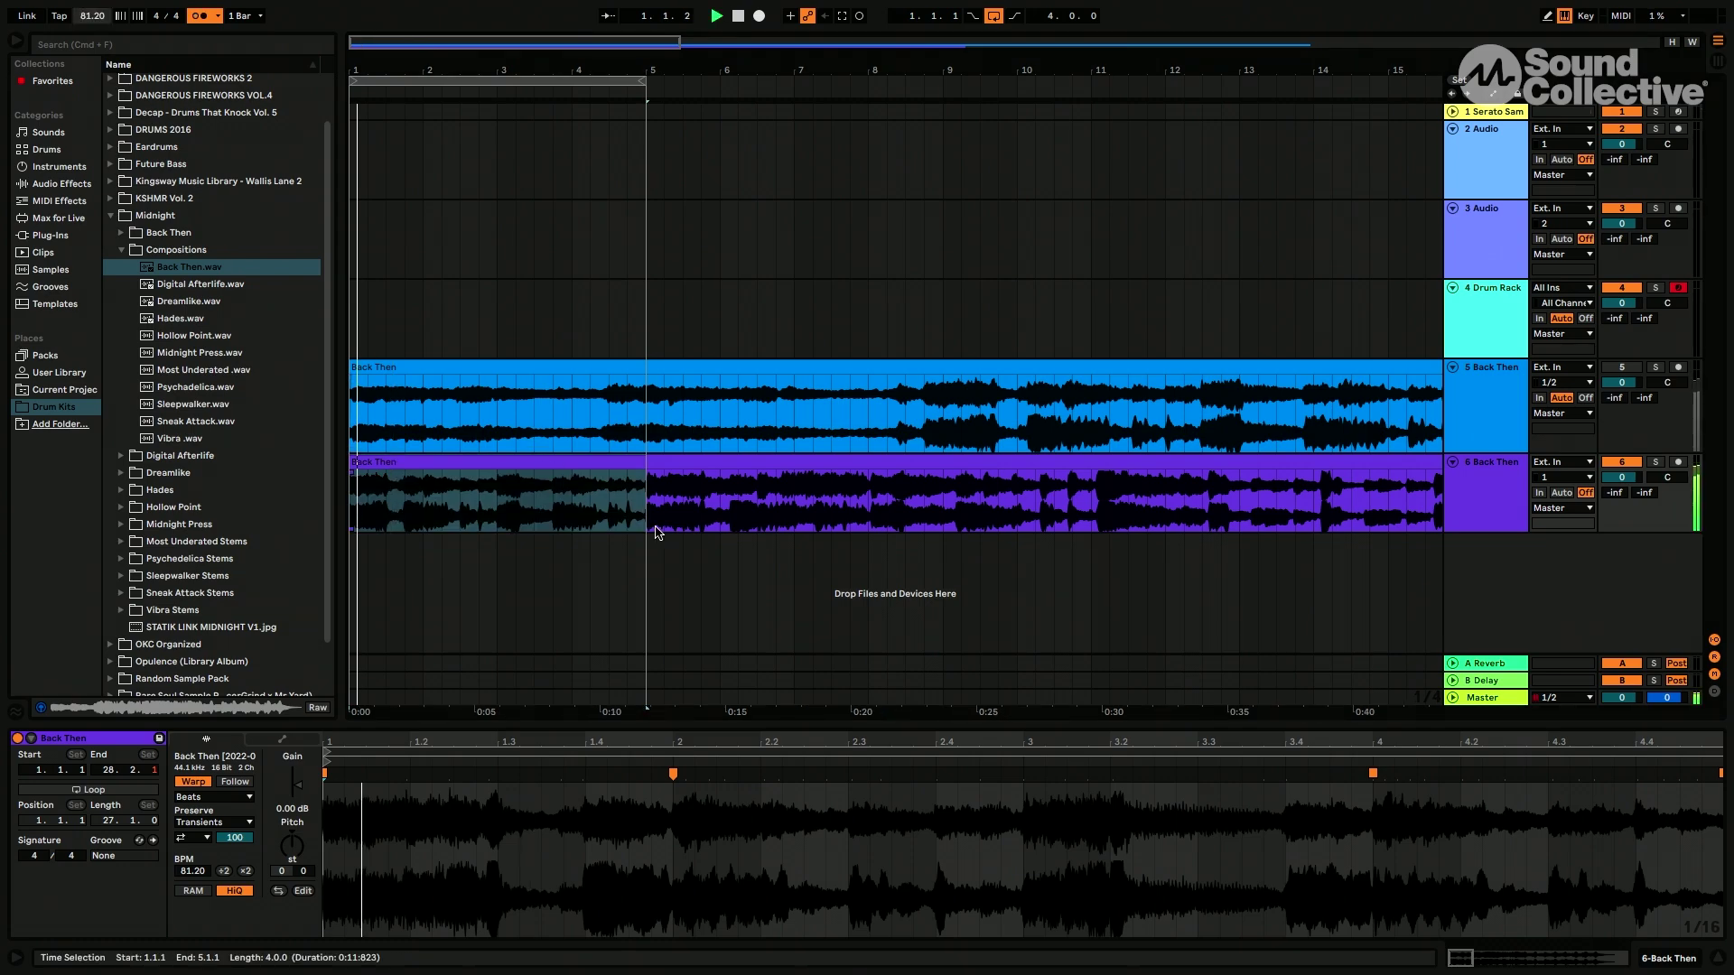
pyautogui.click(199, 15)
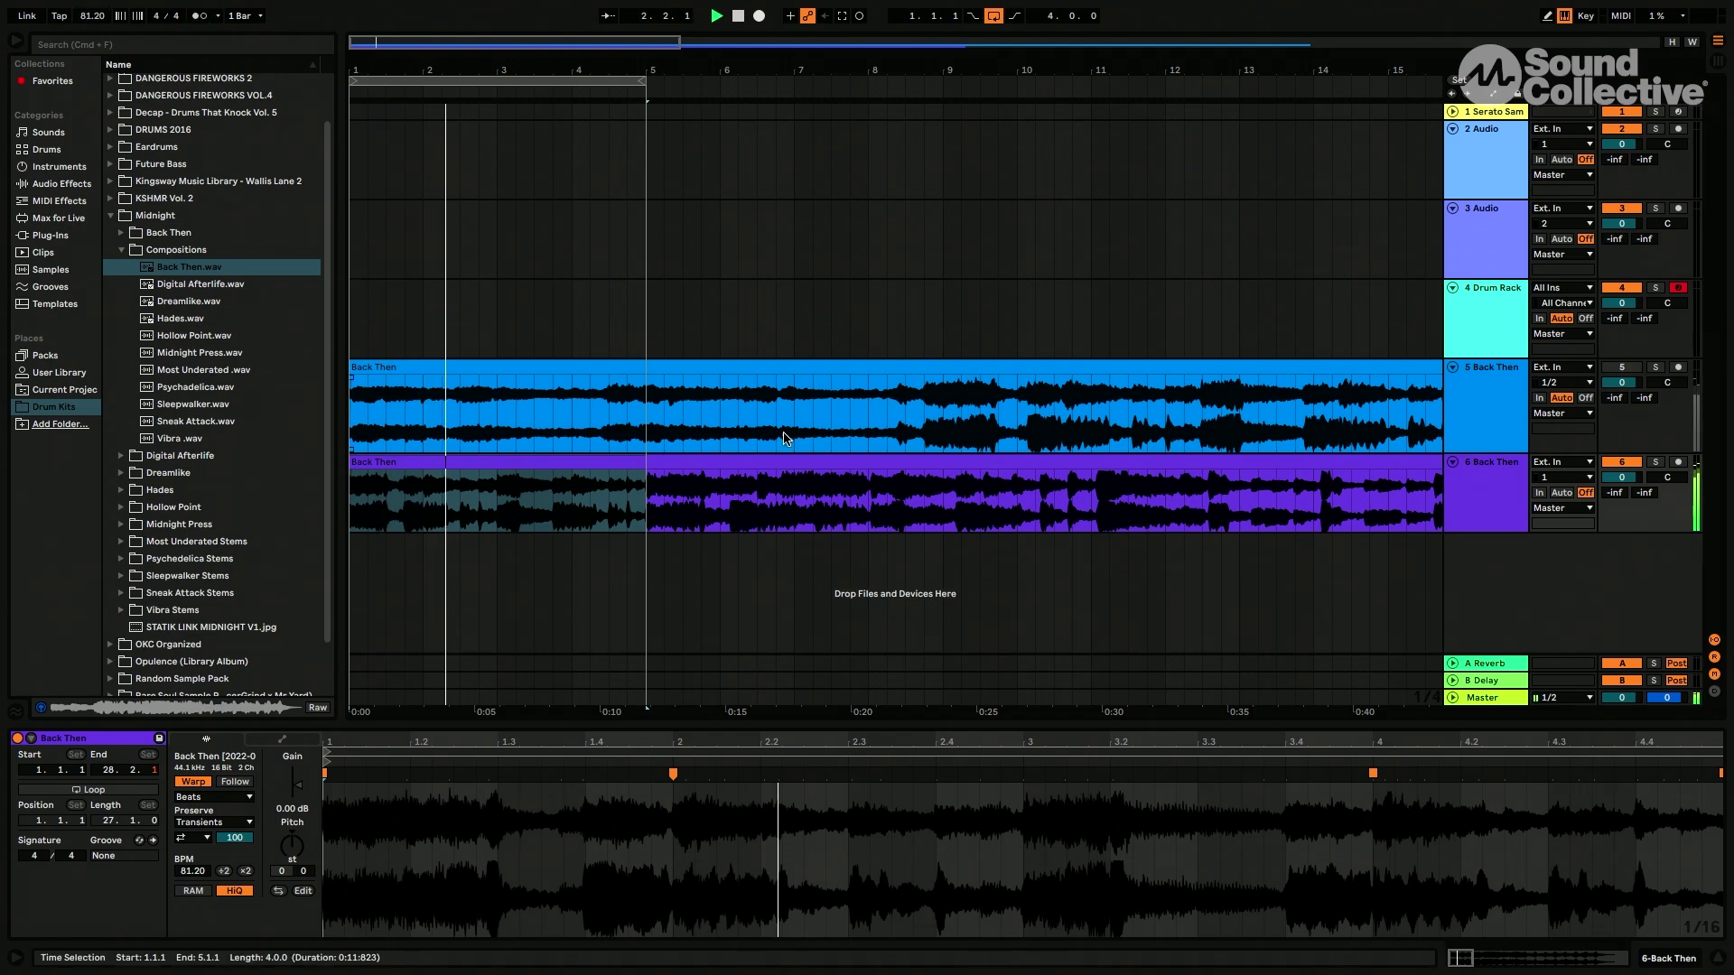
# Fold track 5 Back Then in the arrangement.
pyautogui.click(1453, 368)
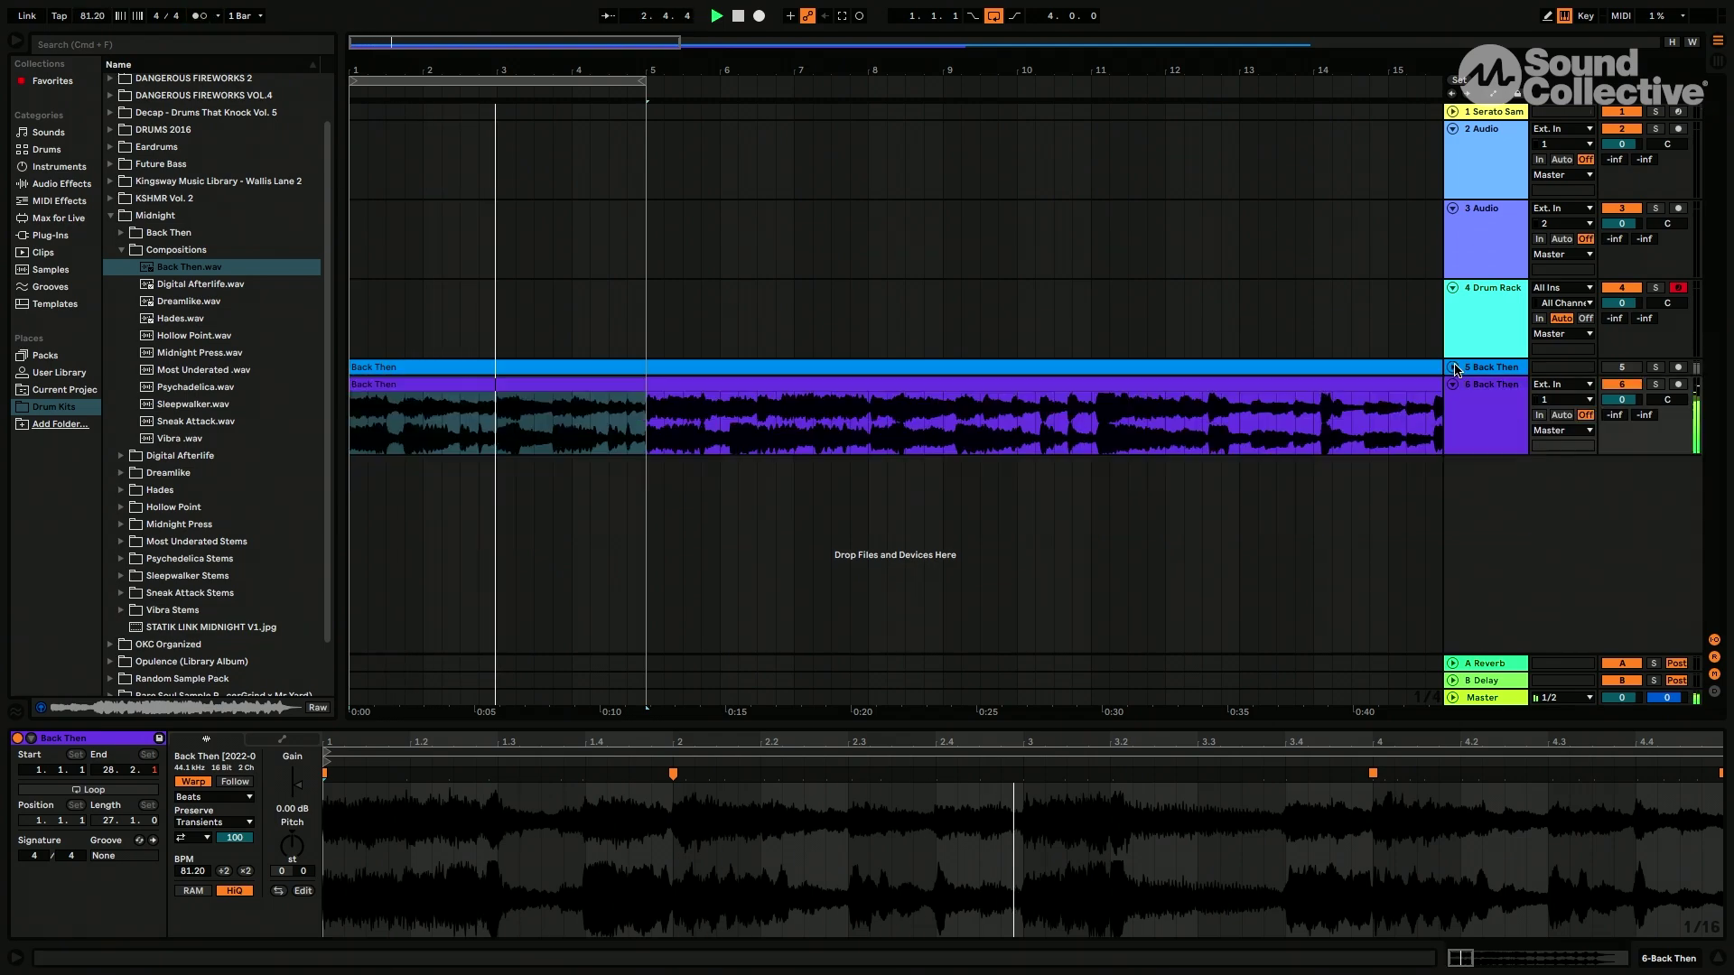
pyautogui.scroll(-3, 412, 443)
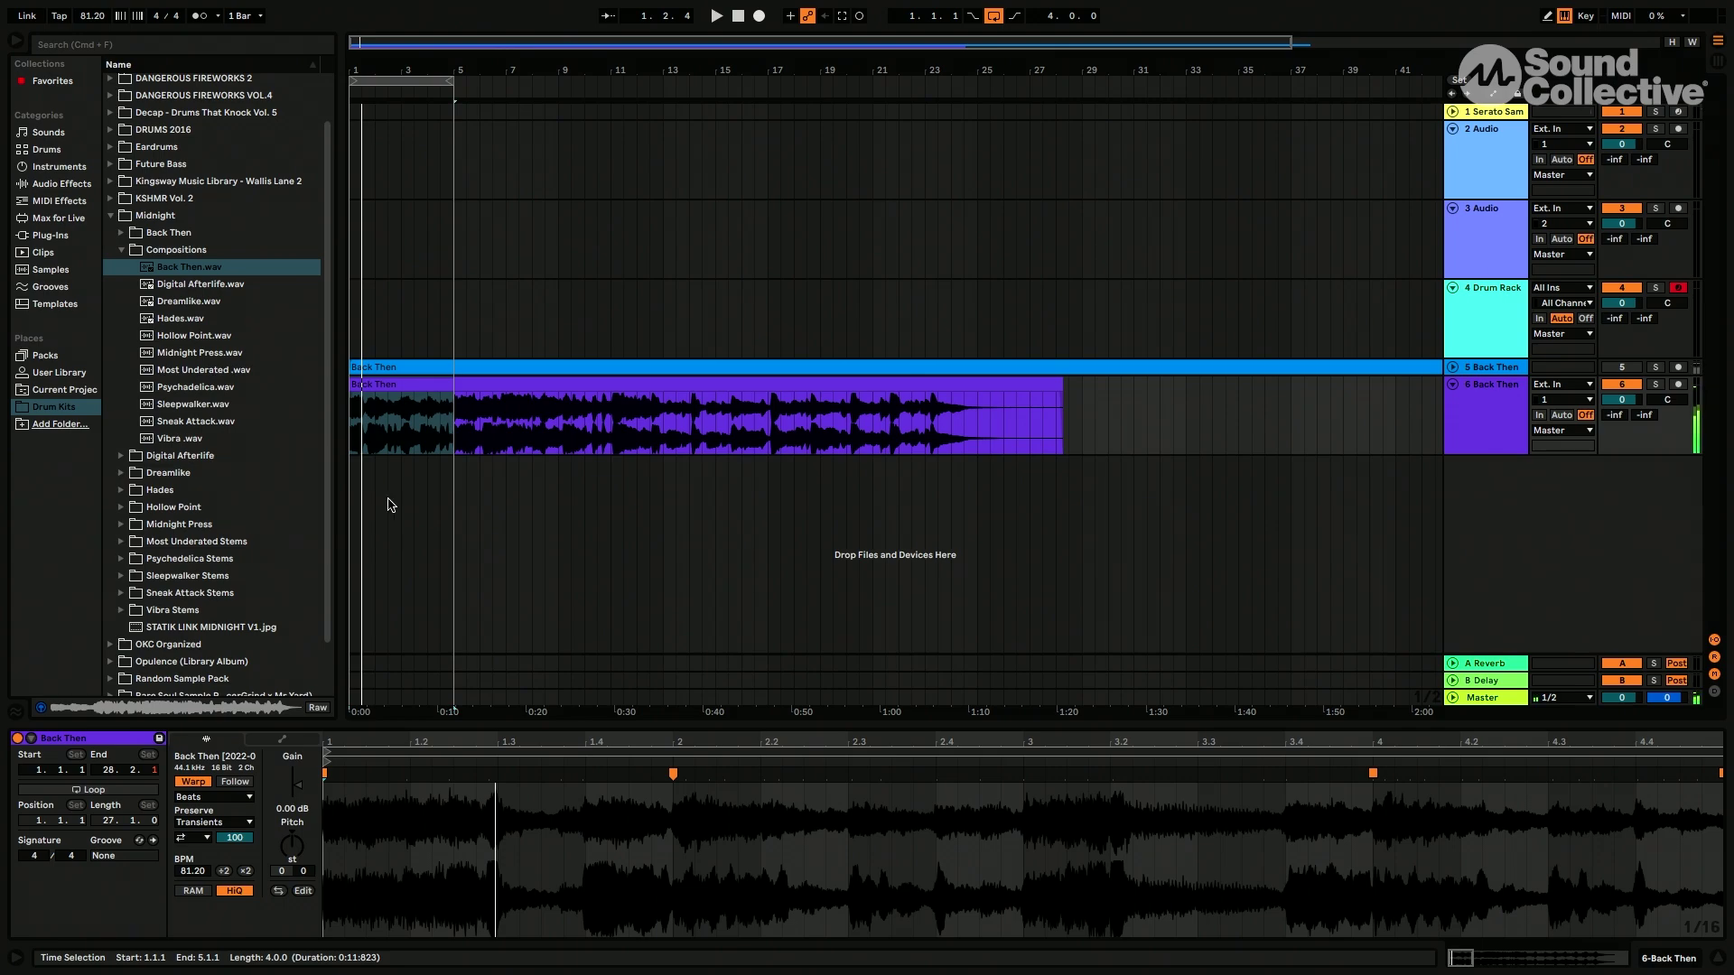
pyautogui.scroll(3, 391, 505)
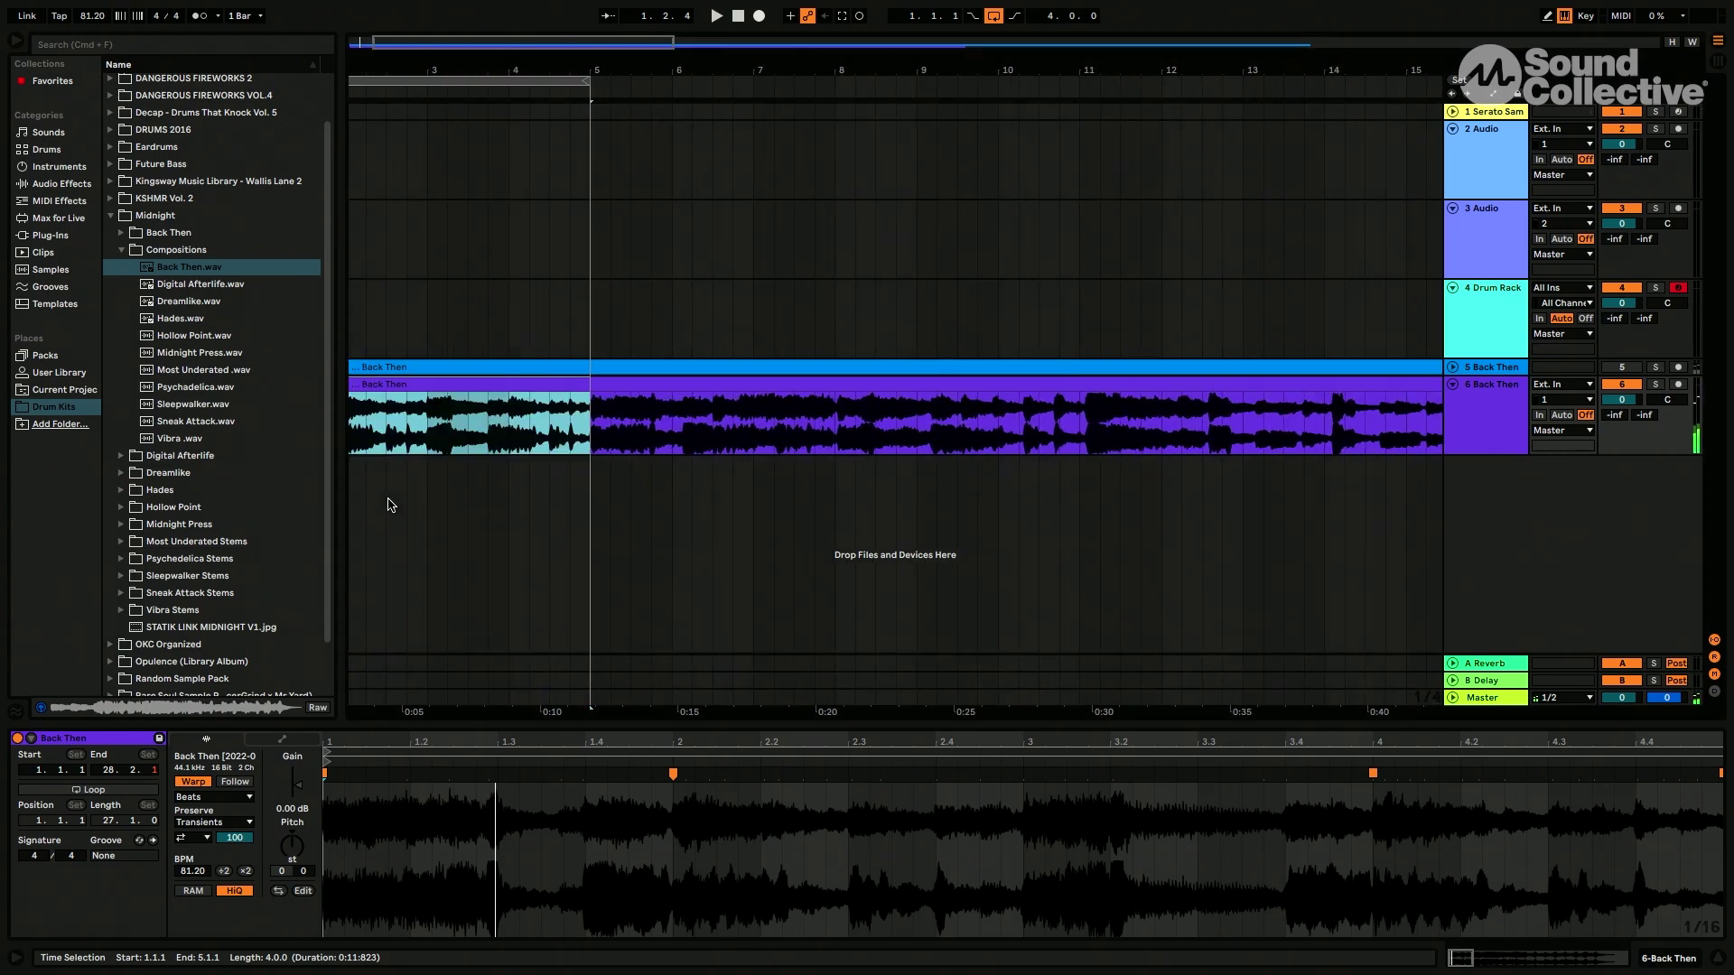
# Try the warped loop at 97, 131, 84, 64, 49 and 103 BPM and return the project tempo to 81.20 BPM.
pyautogui.click(91, 16)
pyautogui.write('97')
pyautogui.press('Return')
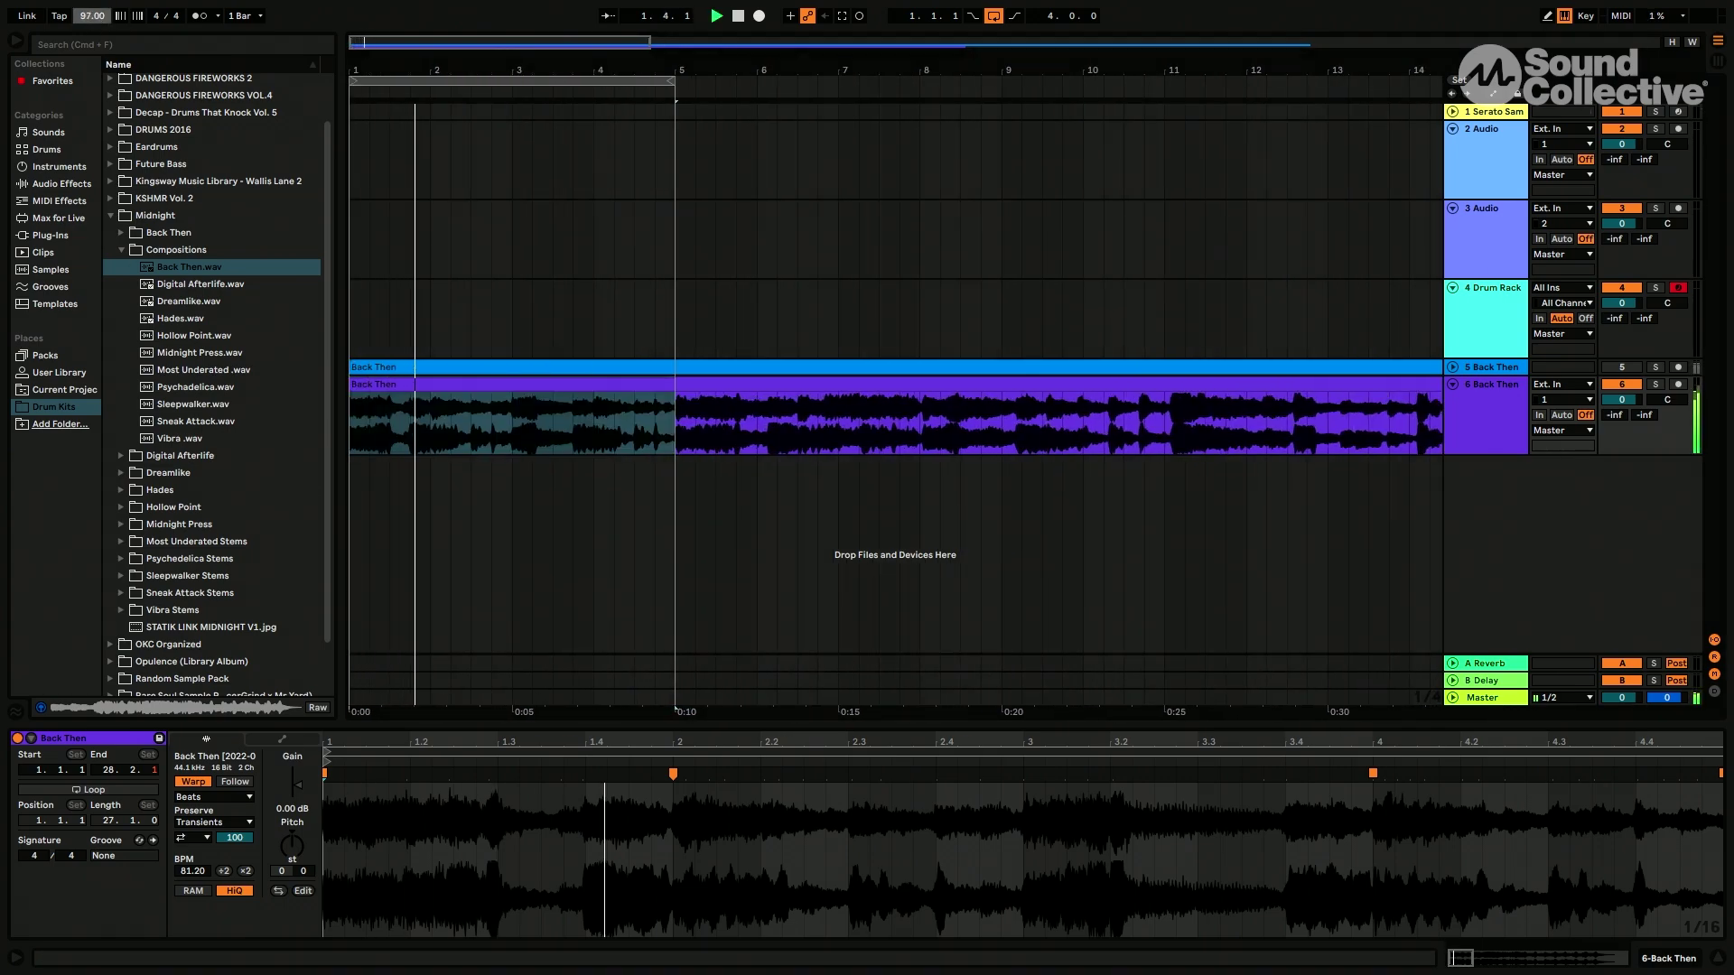
pyautogui.write('131')
pyautogui.press('Return')
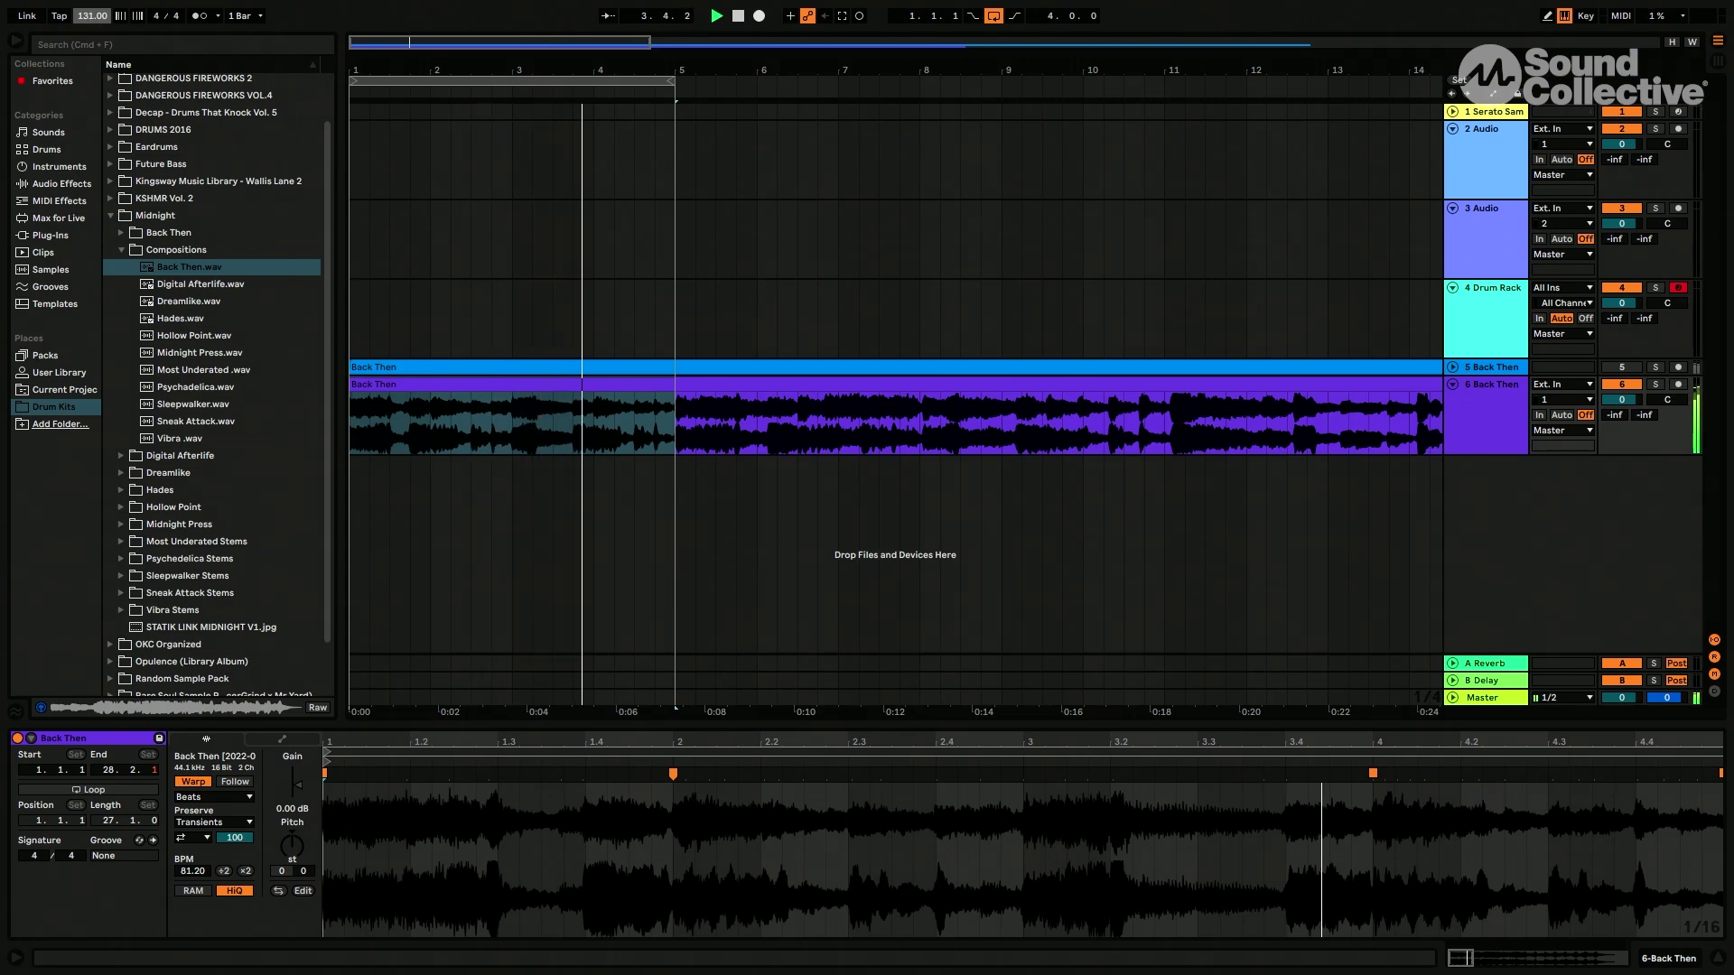
pyautogui.write('84')
pyautogui.press('Return')
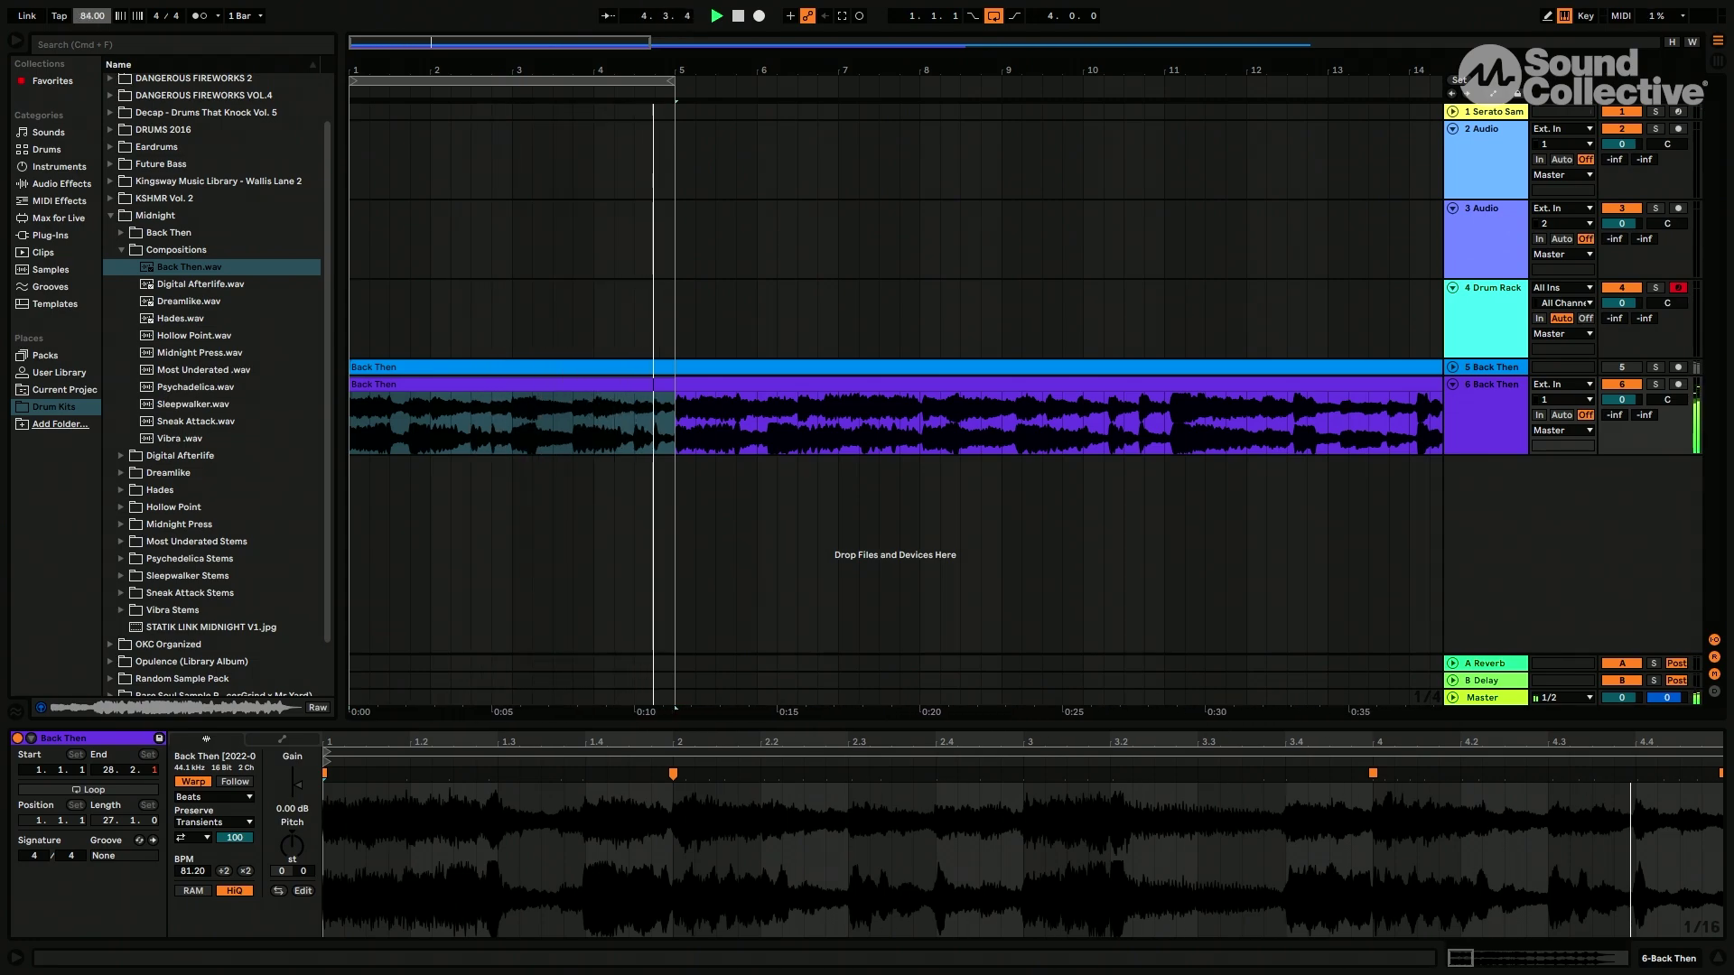
pyautogui.write('64')
pyautogui.press('Return')
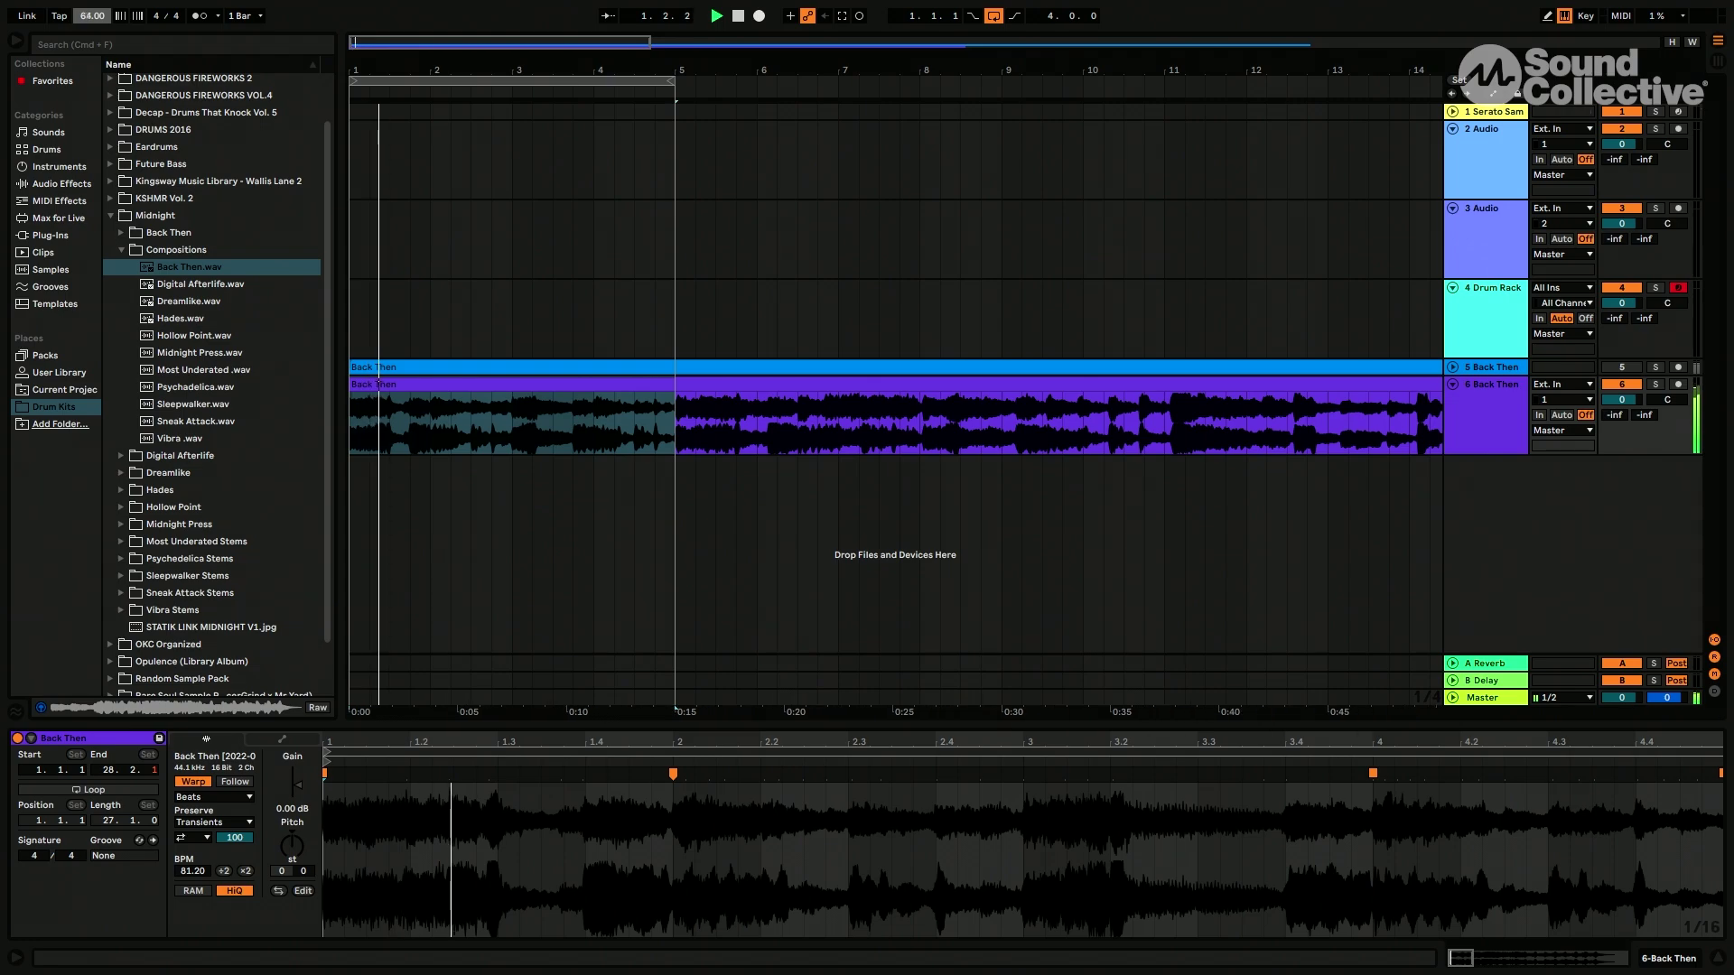
pyautogui.write('49')
pyautogui.press('Return')
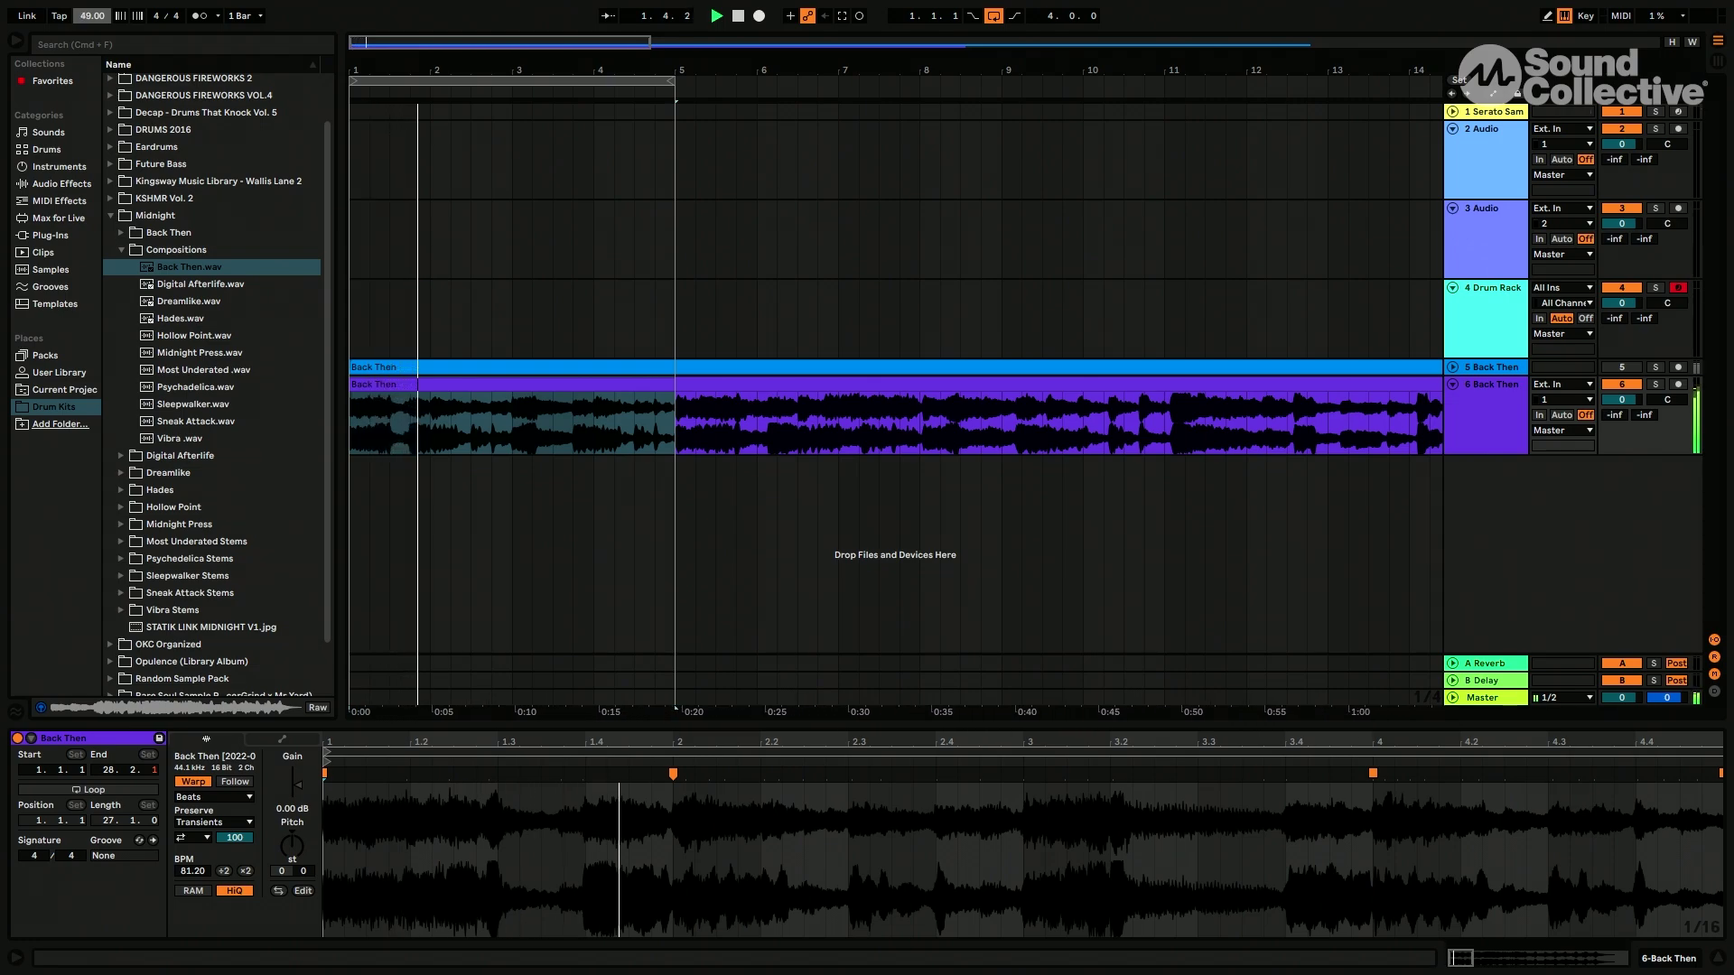
pyautogui.write('103')
pyautogui.press('Return')
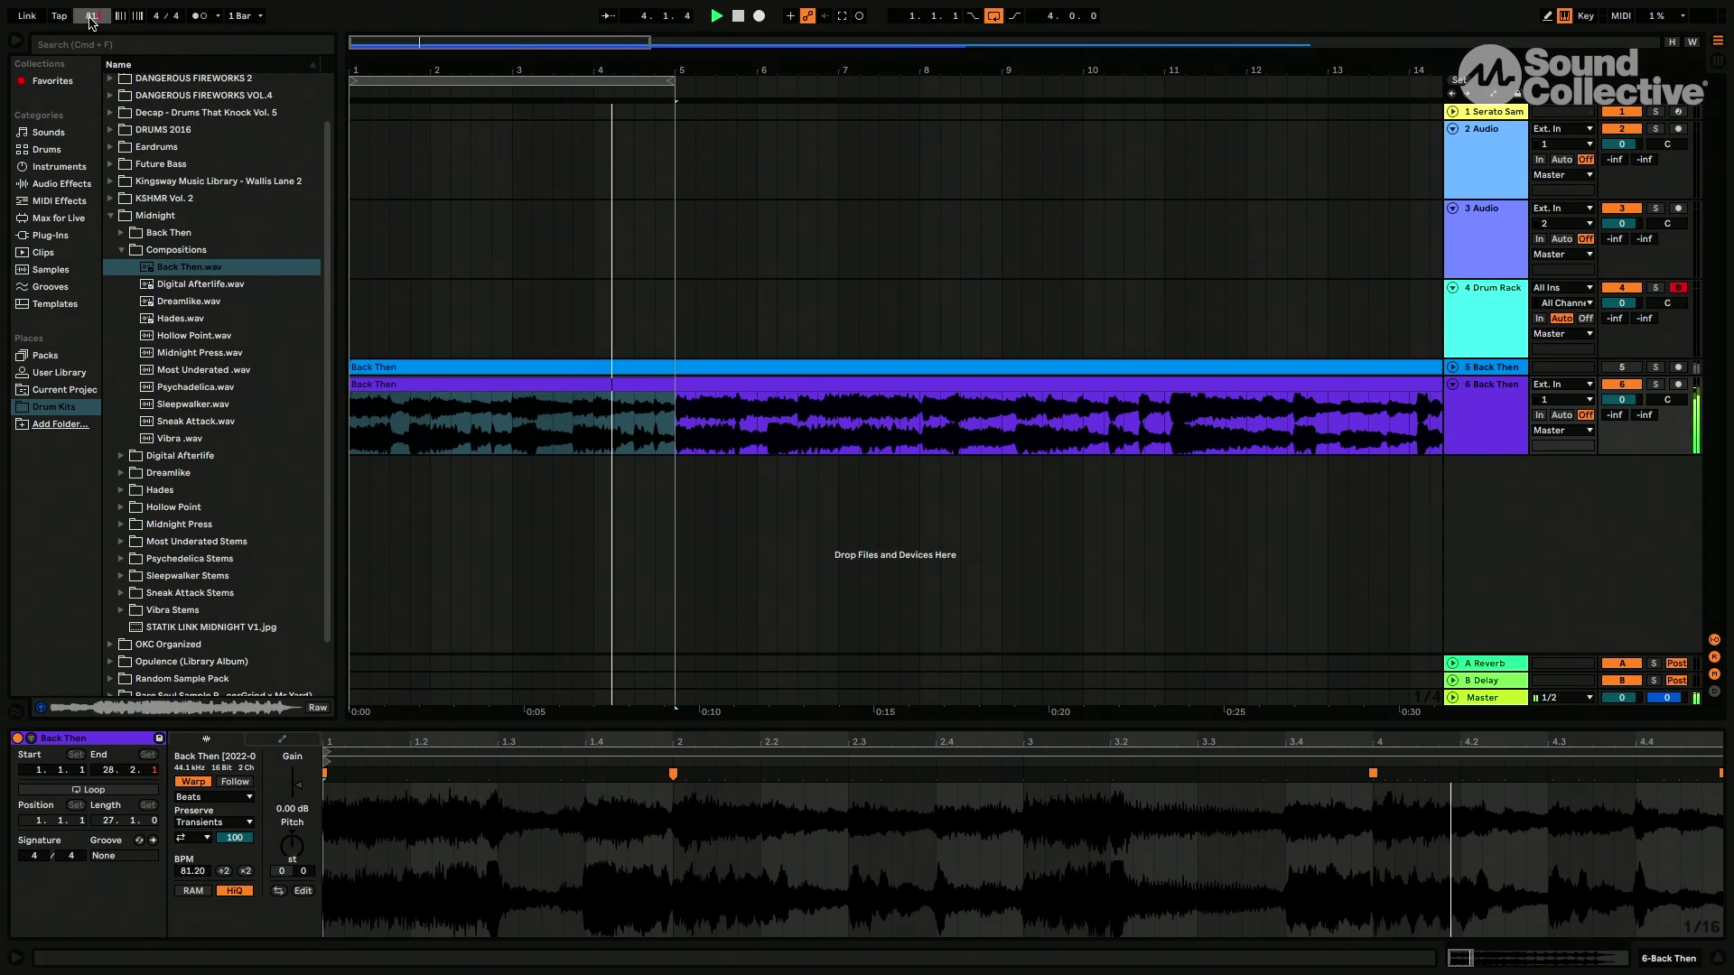
pyautogui.press('Return')
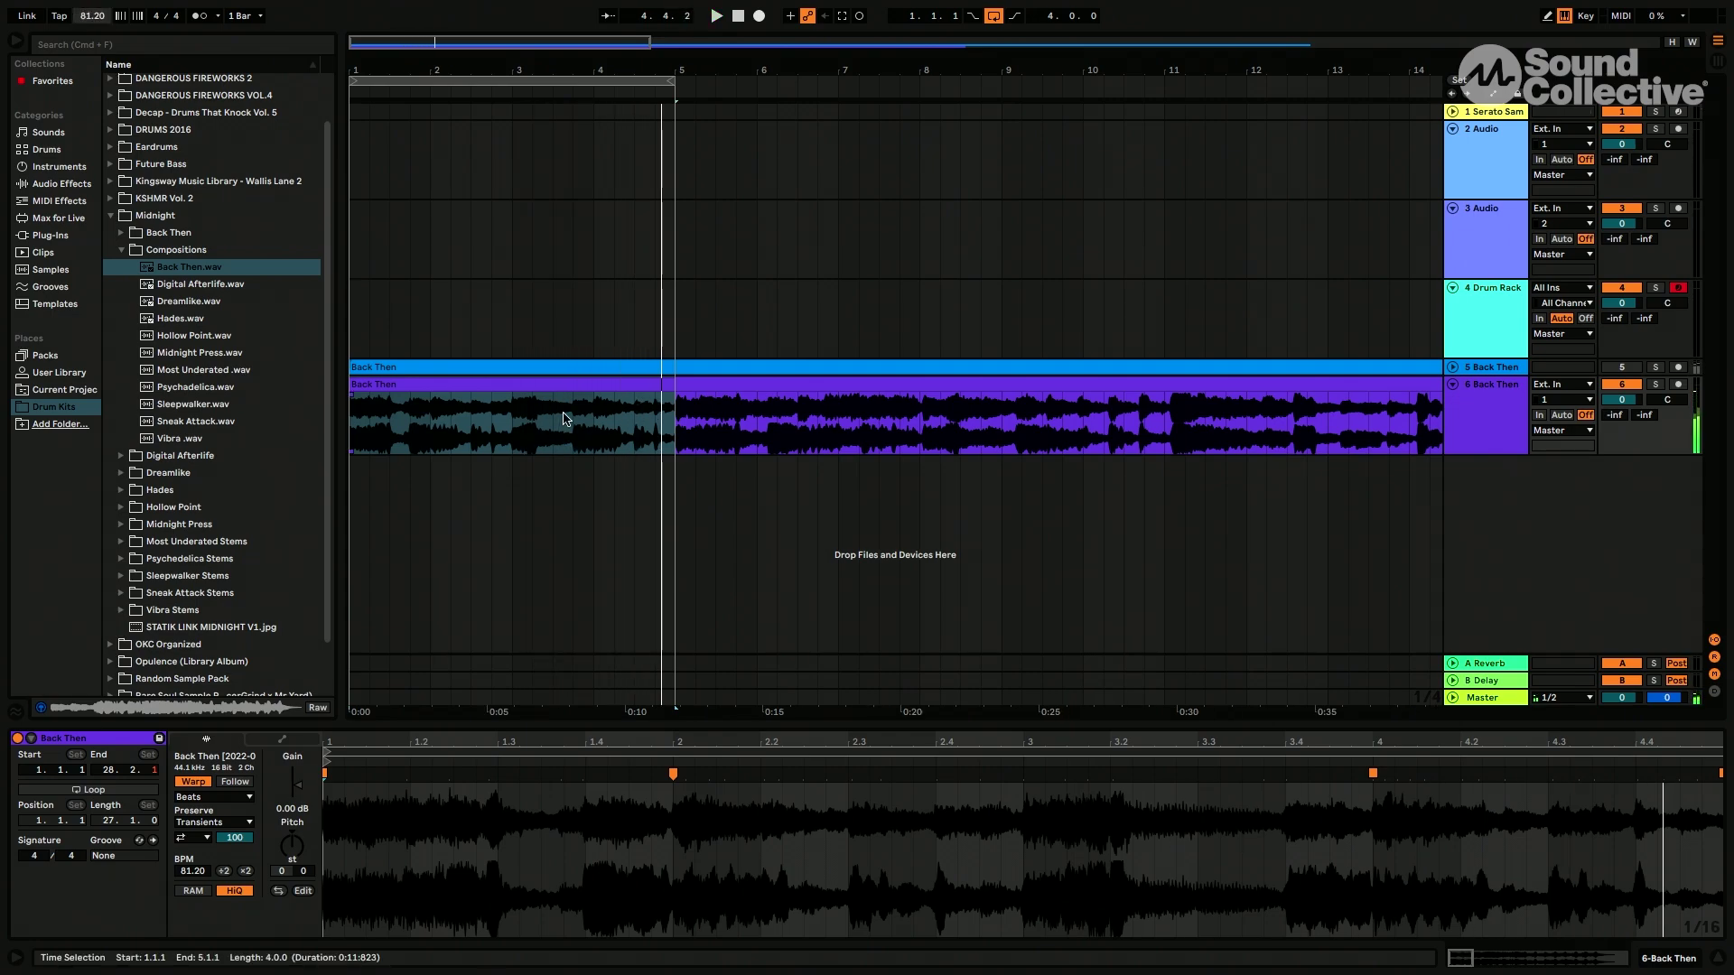
# Fold track 6 Back Then and preview the Hollow Point, Most Underated and Sleepwalker samples from the Compositions folder.
pyautogui.scroll(-5, 561, 424)
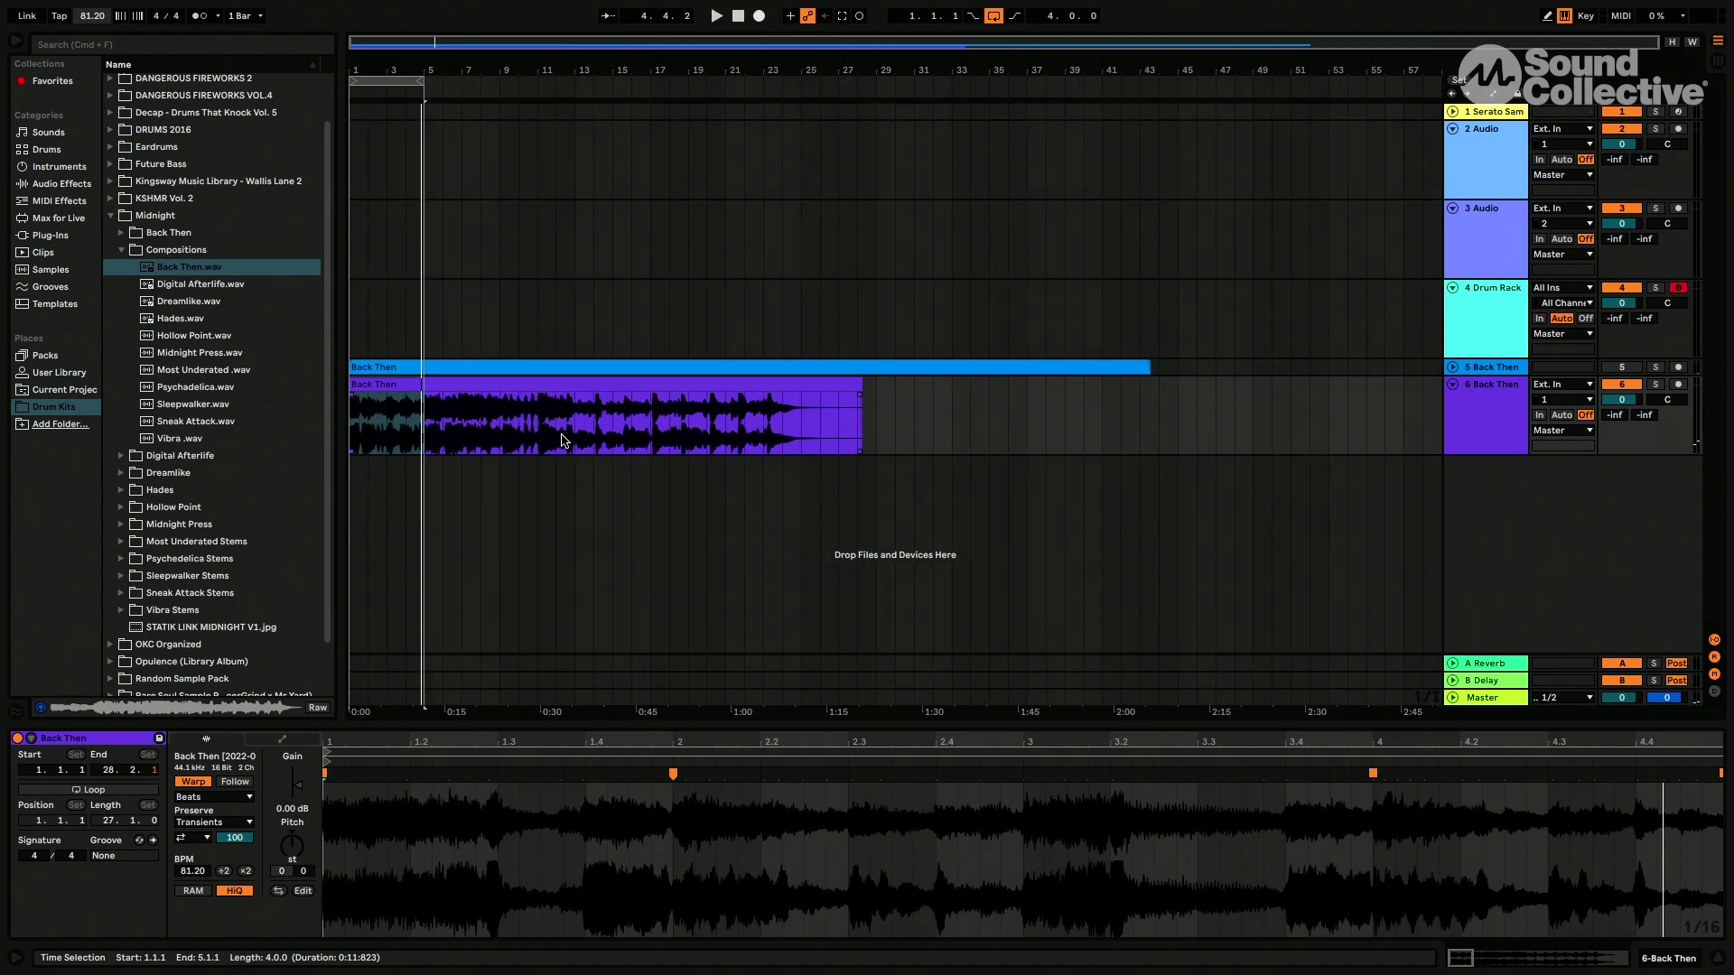
pyautogui.click(1454, 388)
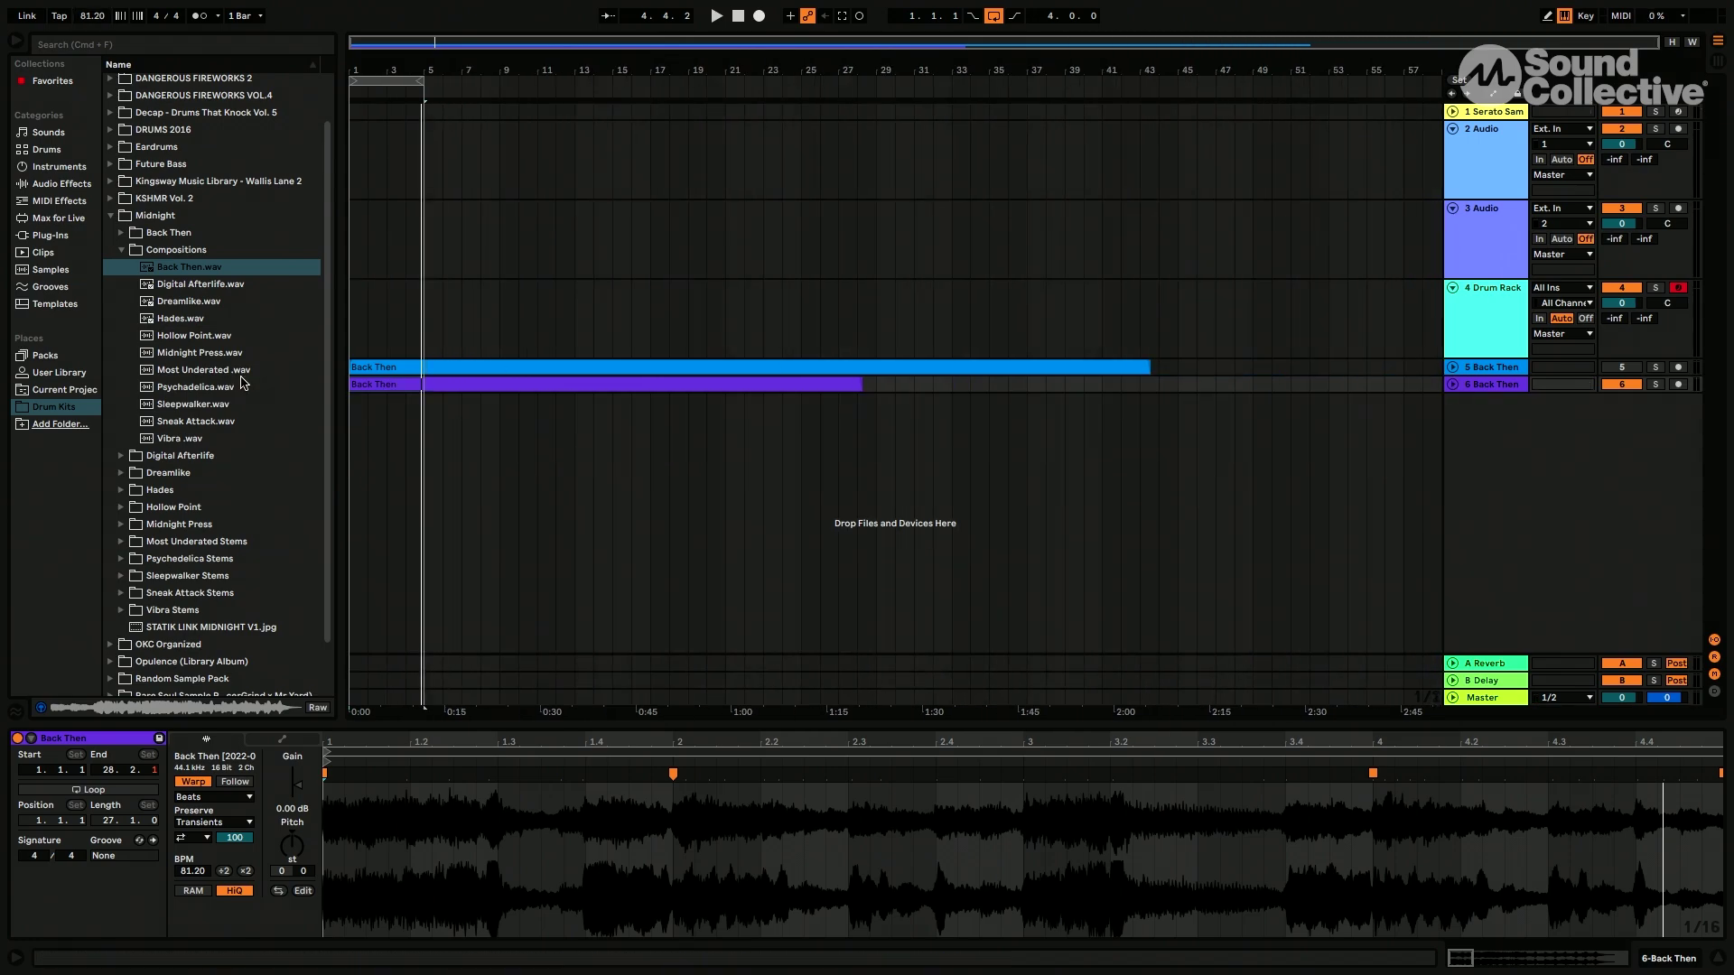
pyautogui.click(178, 337)
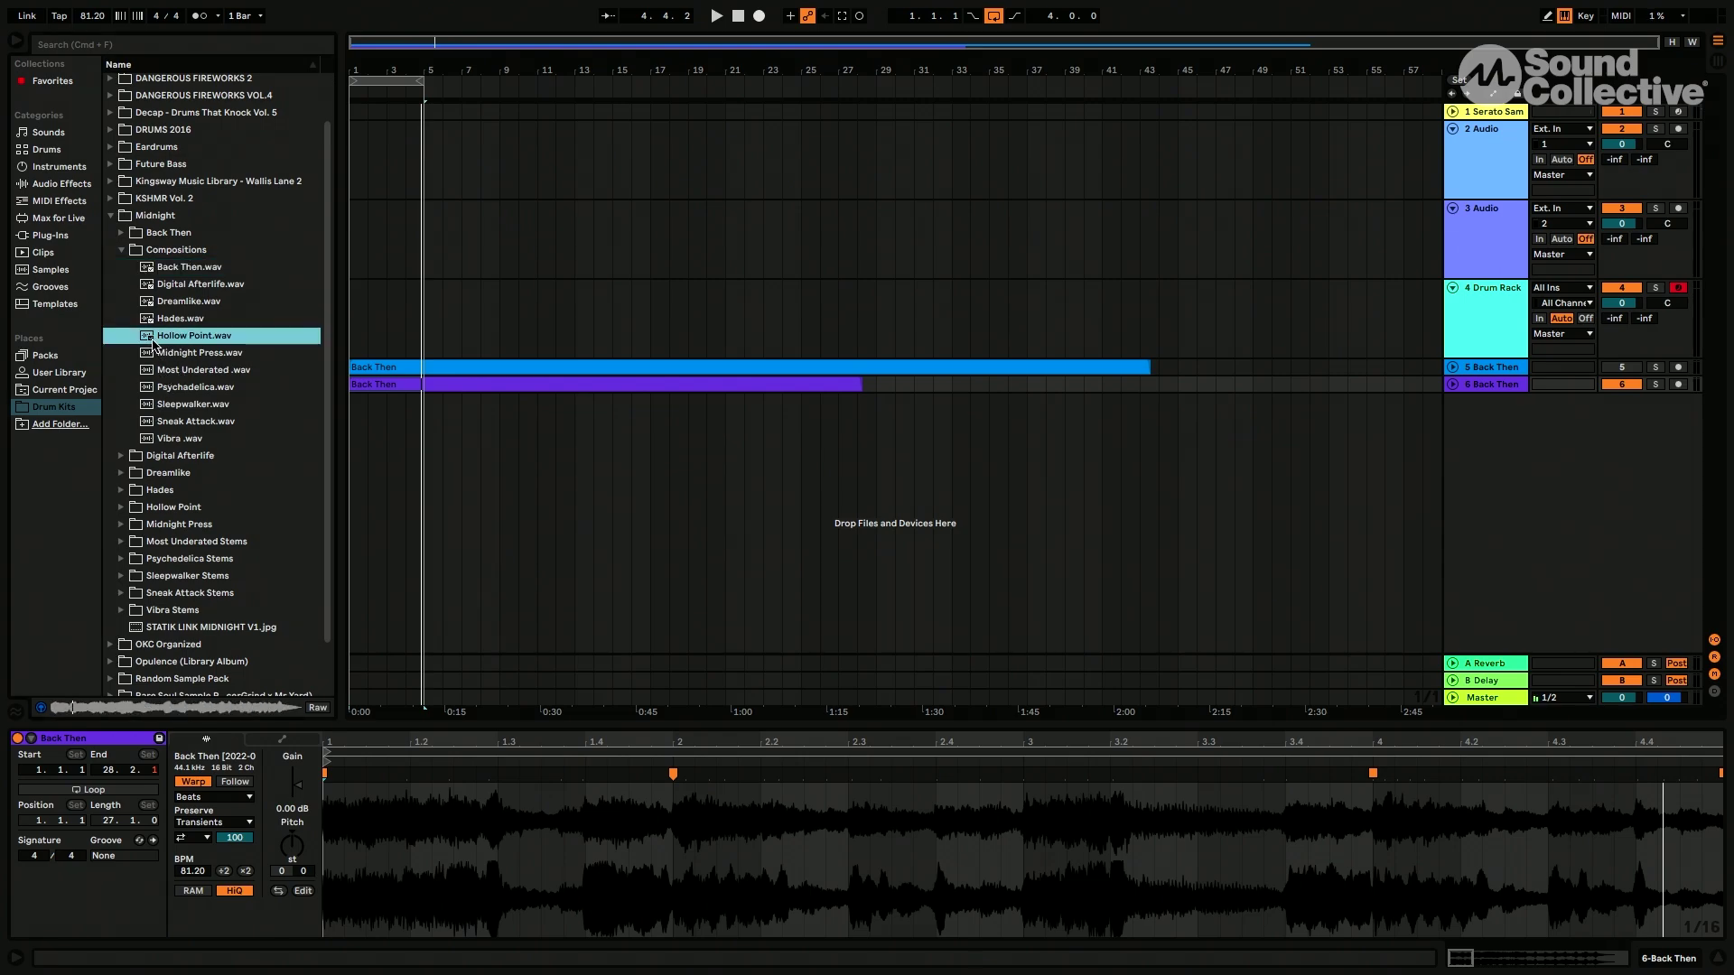
pyautogui.click(153, 373)
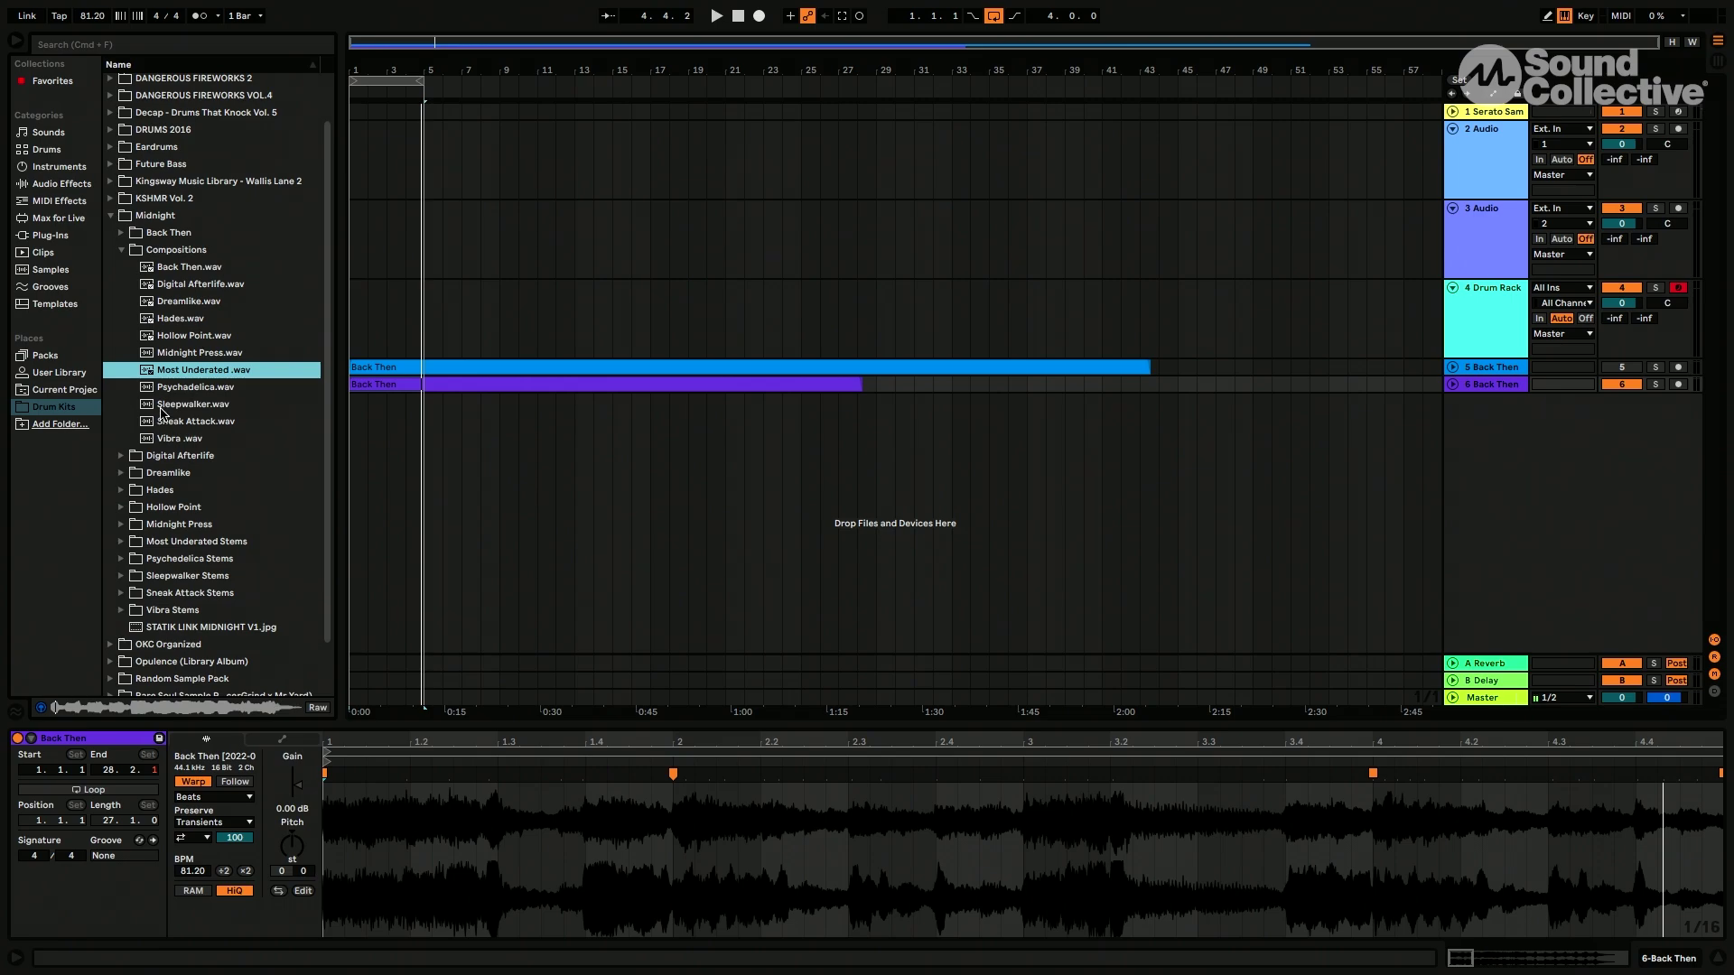
pyautogui.click(162, 409)
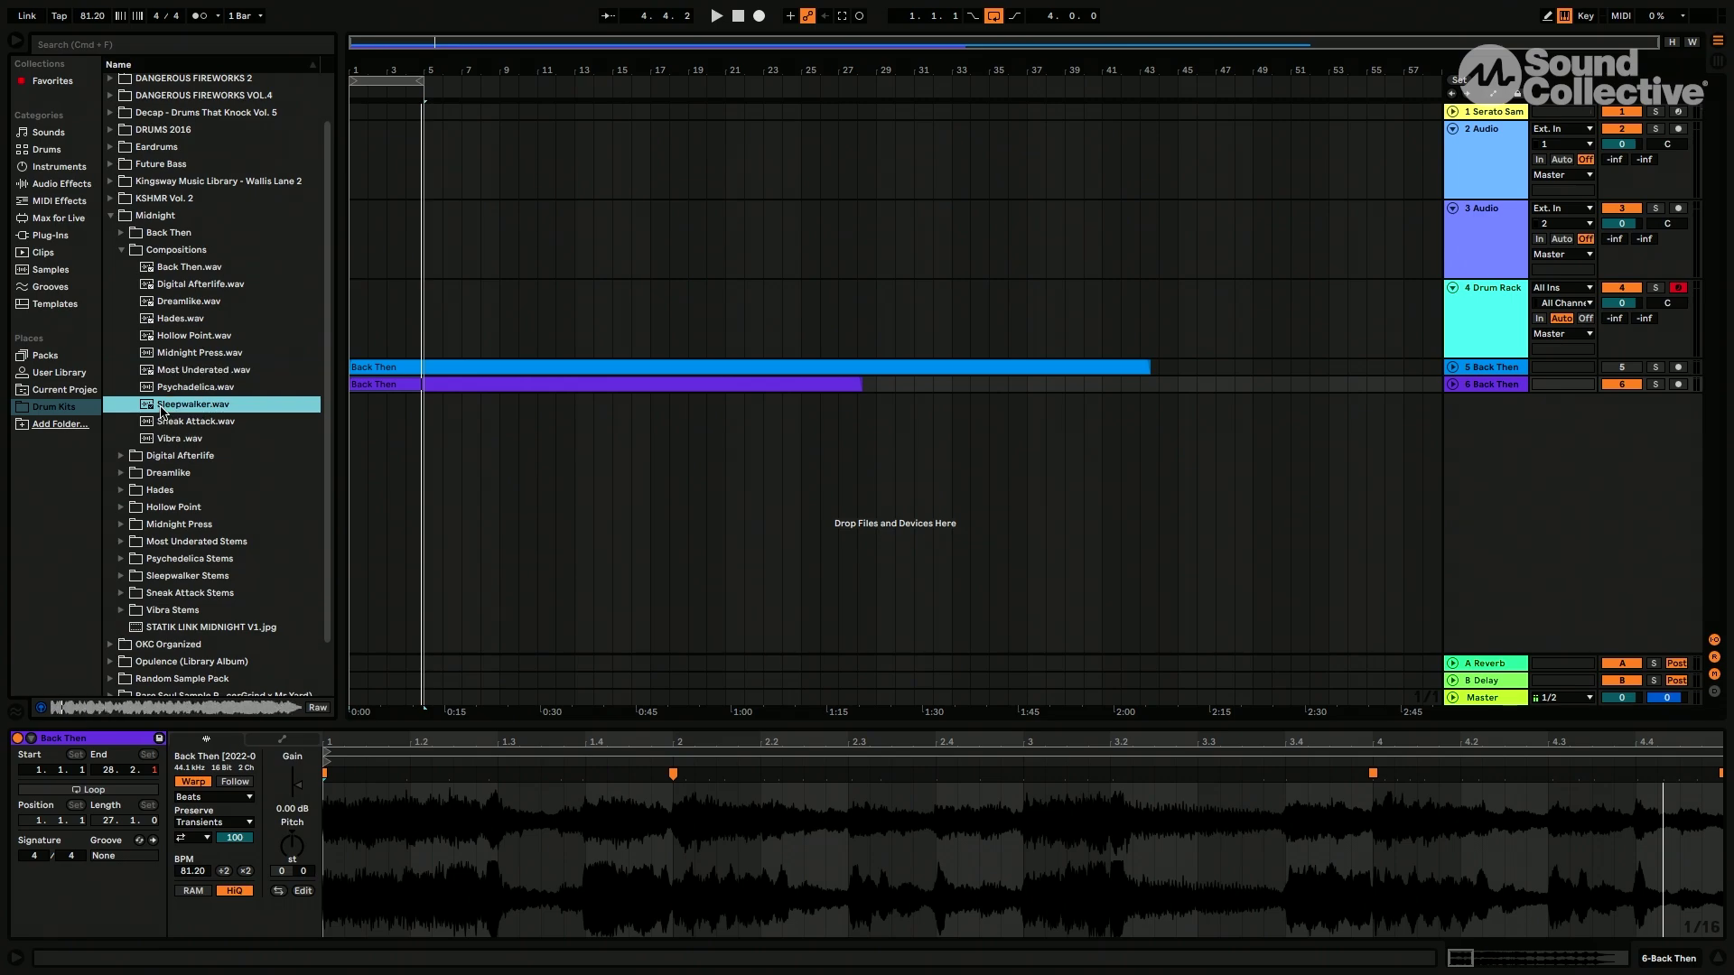
# Place Sleepwalker.wav at 1.1.1 on a new audio track below track 6 and play it.
pyautogui.moveTo(162, 408); pyautogui.dragTo(361, 480)
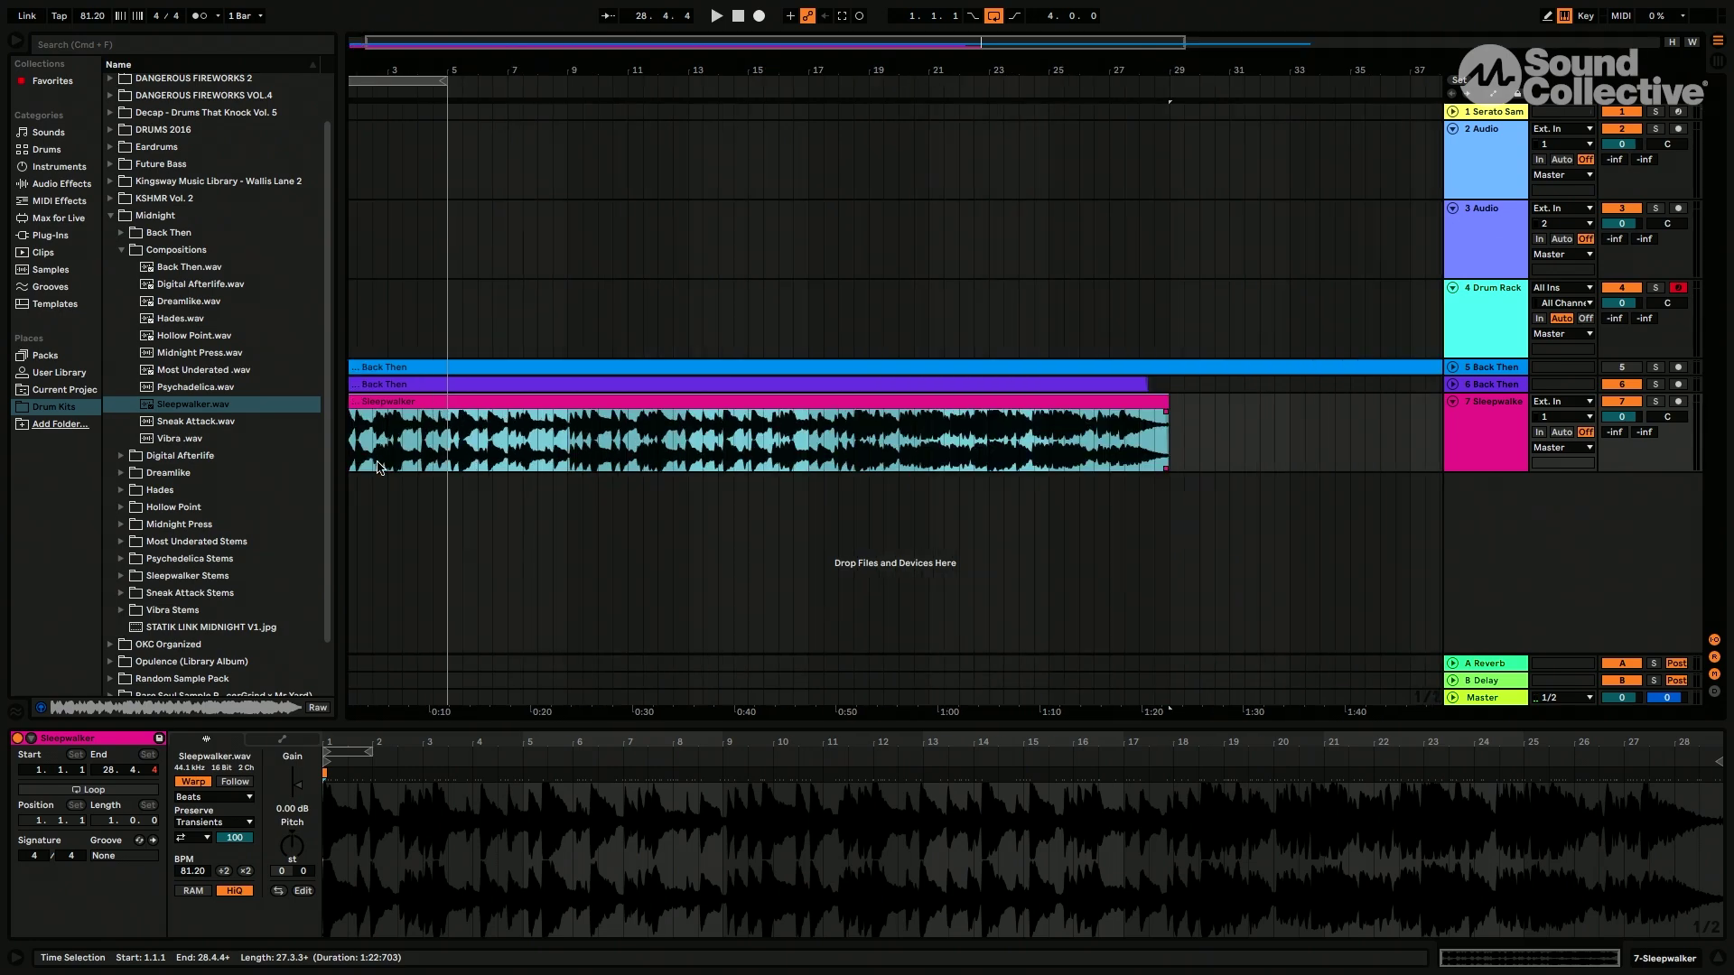
pyautogui.scroll(5, 378, 468)
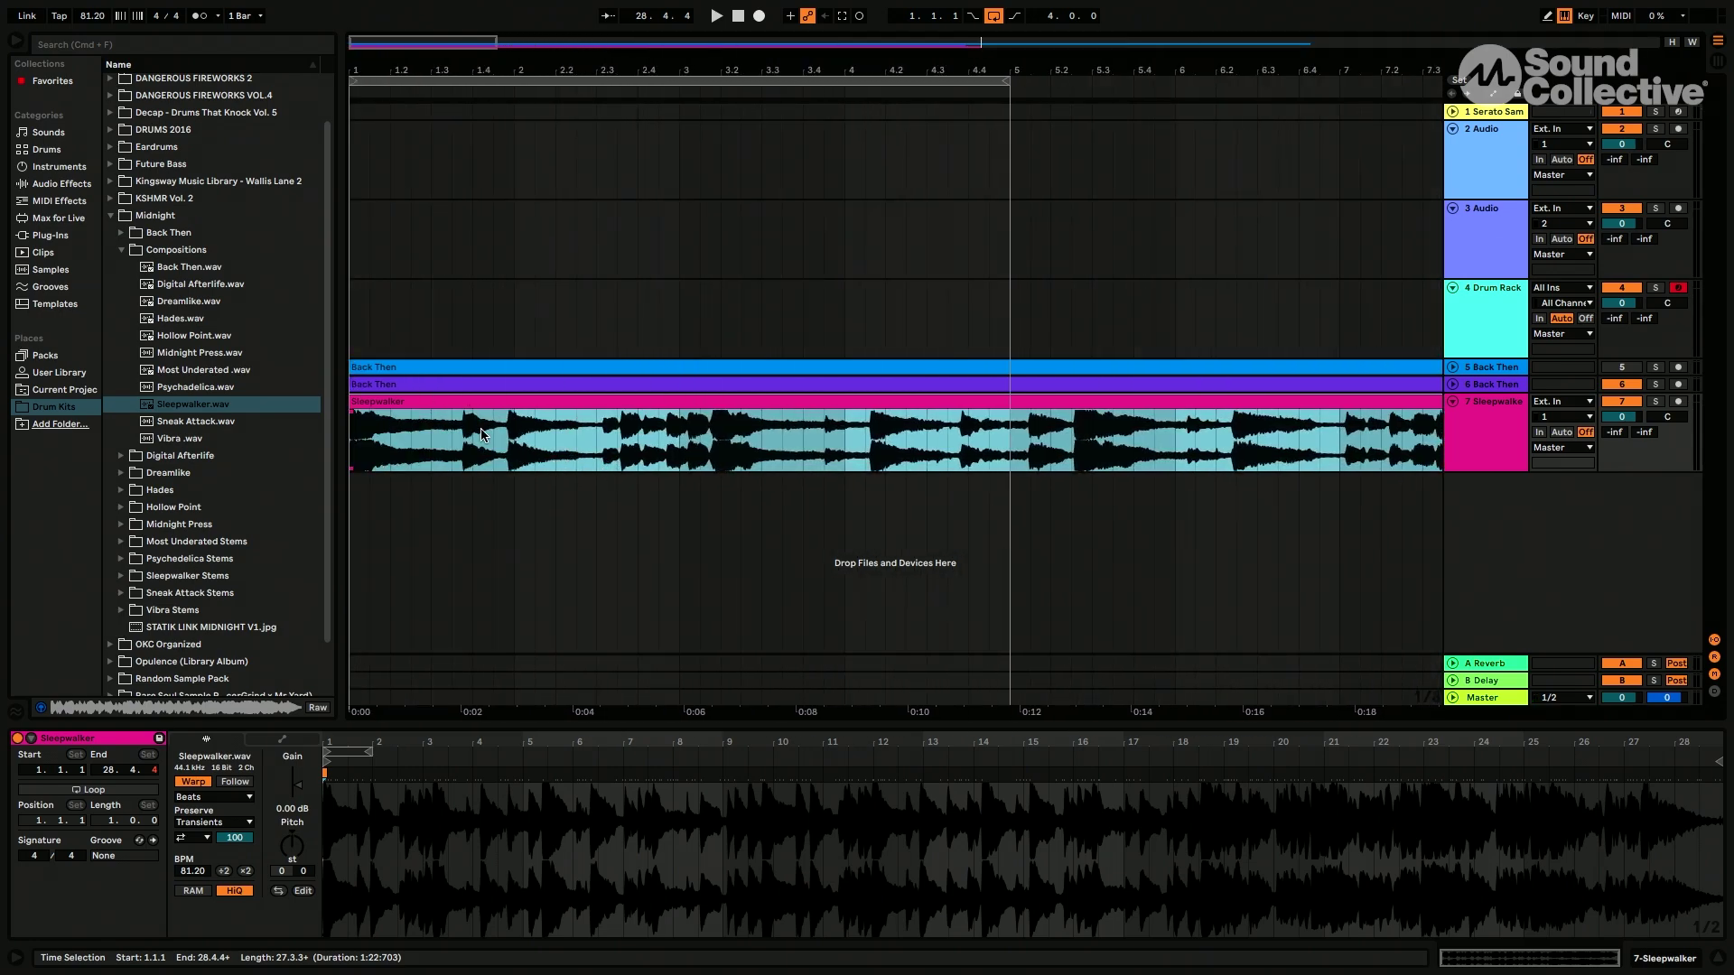
pyautogui.press('space')
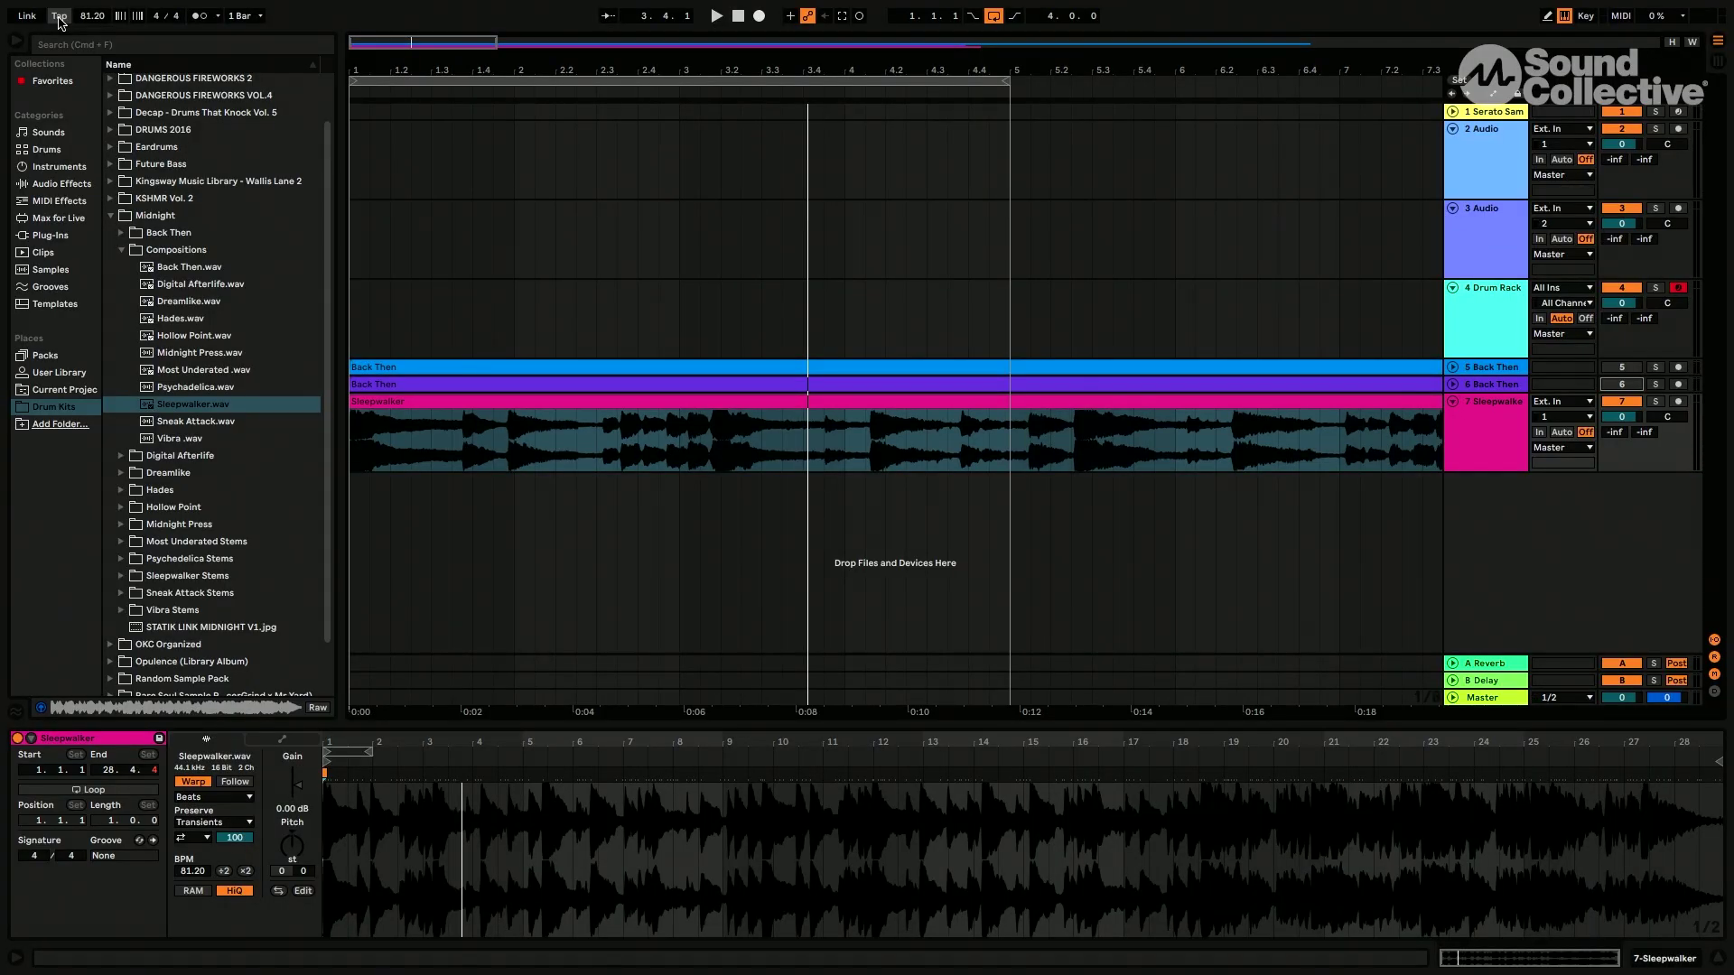
# Tap the tempo along with the Sleepwalker sample to set the project to about 76.81 BPM.
pyautogui.click(59, 16)
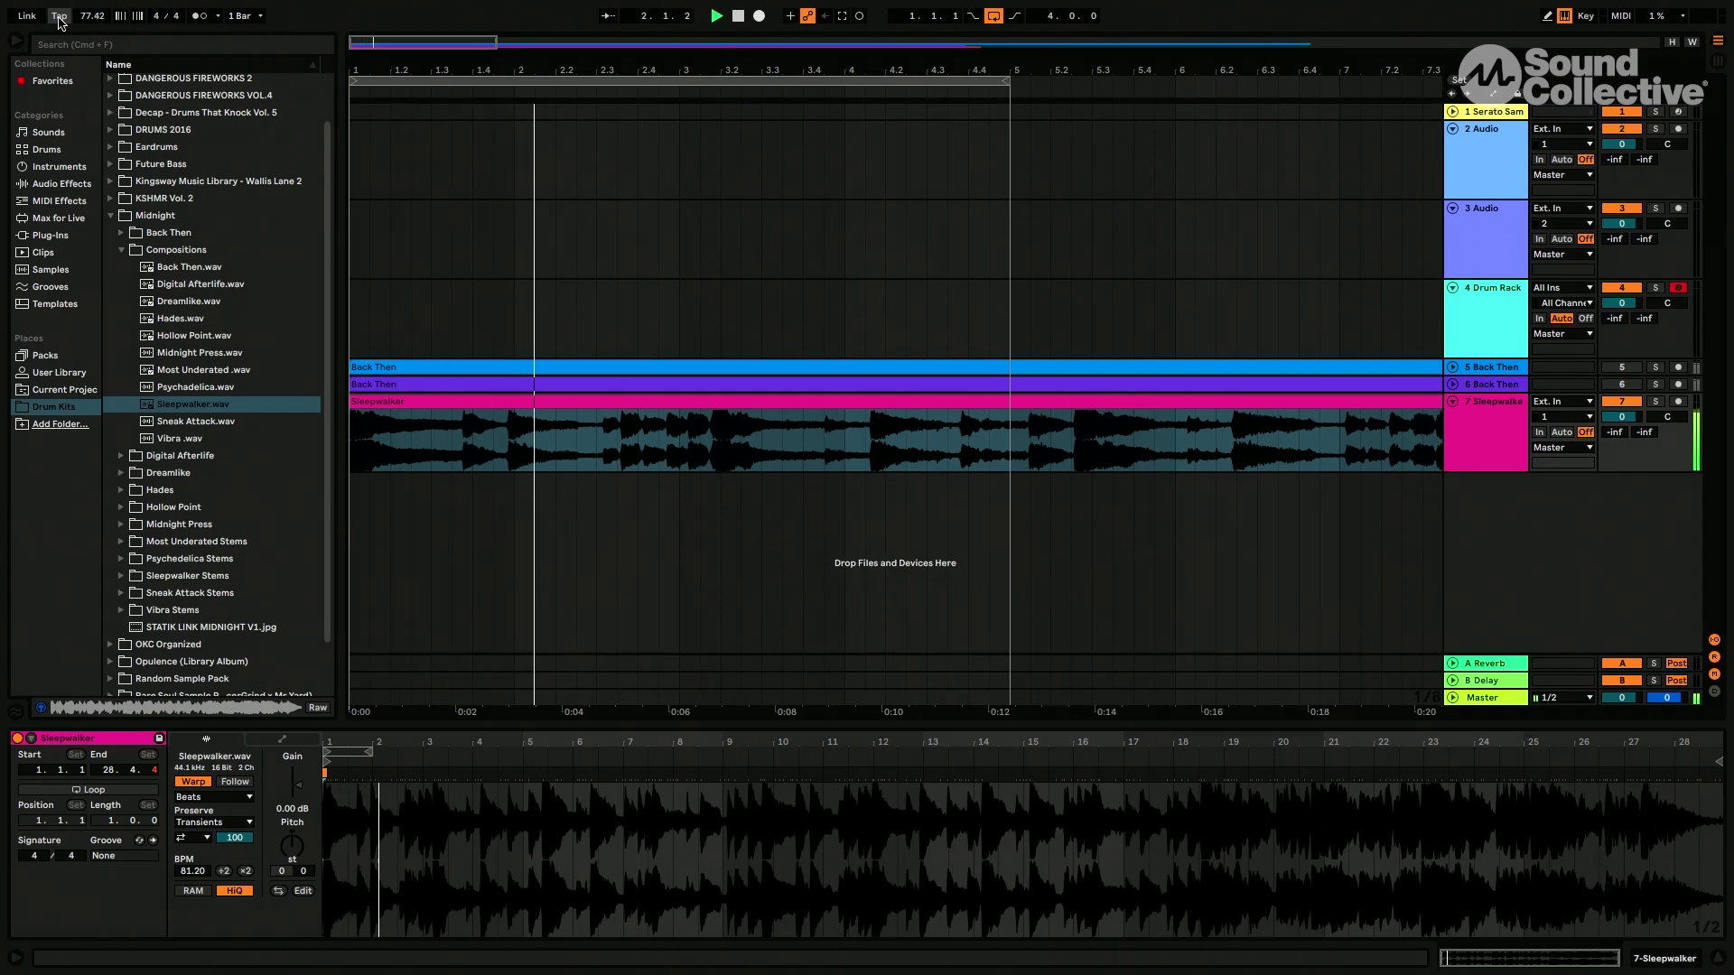
pyautogui.click(59, 16)
pyautogui.click(59, 16)
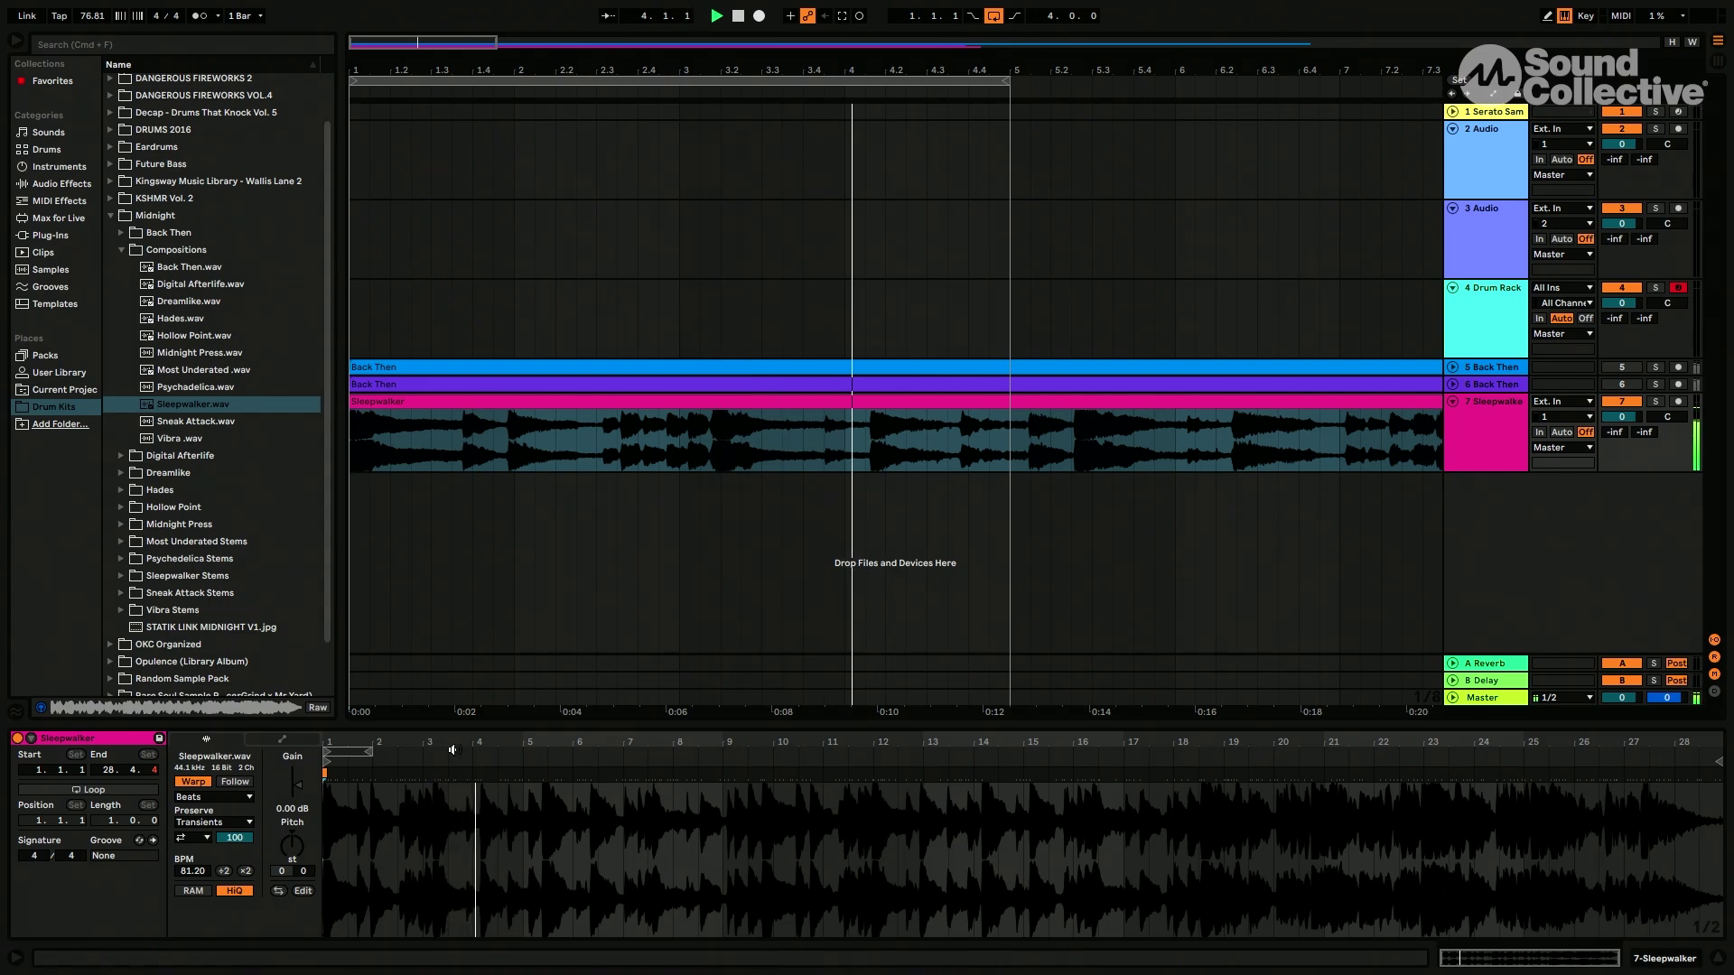
# Play the start of the Sleepwalker clip, add a warp marker on its first transient, and move it to 1.1.1.
pyautogui.scroll(10, 450, 892)
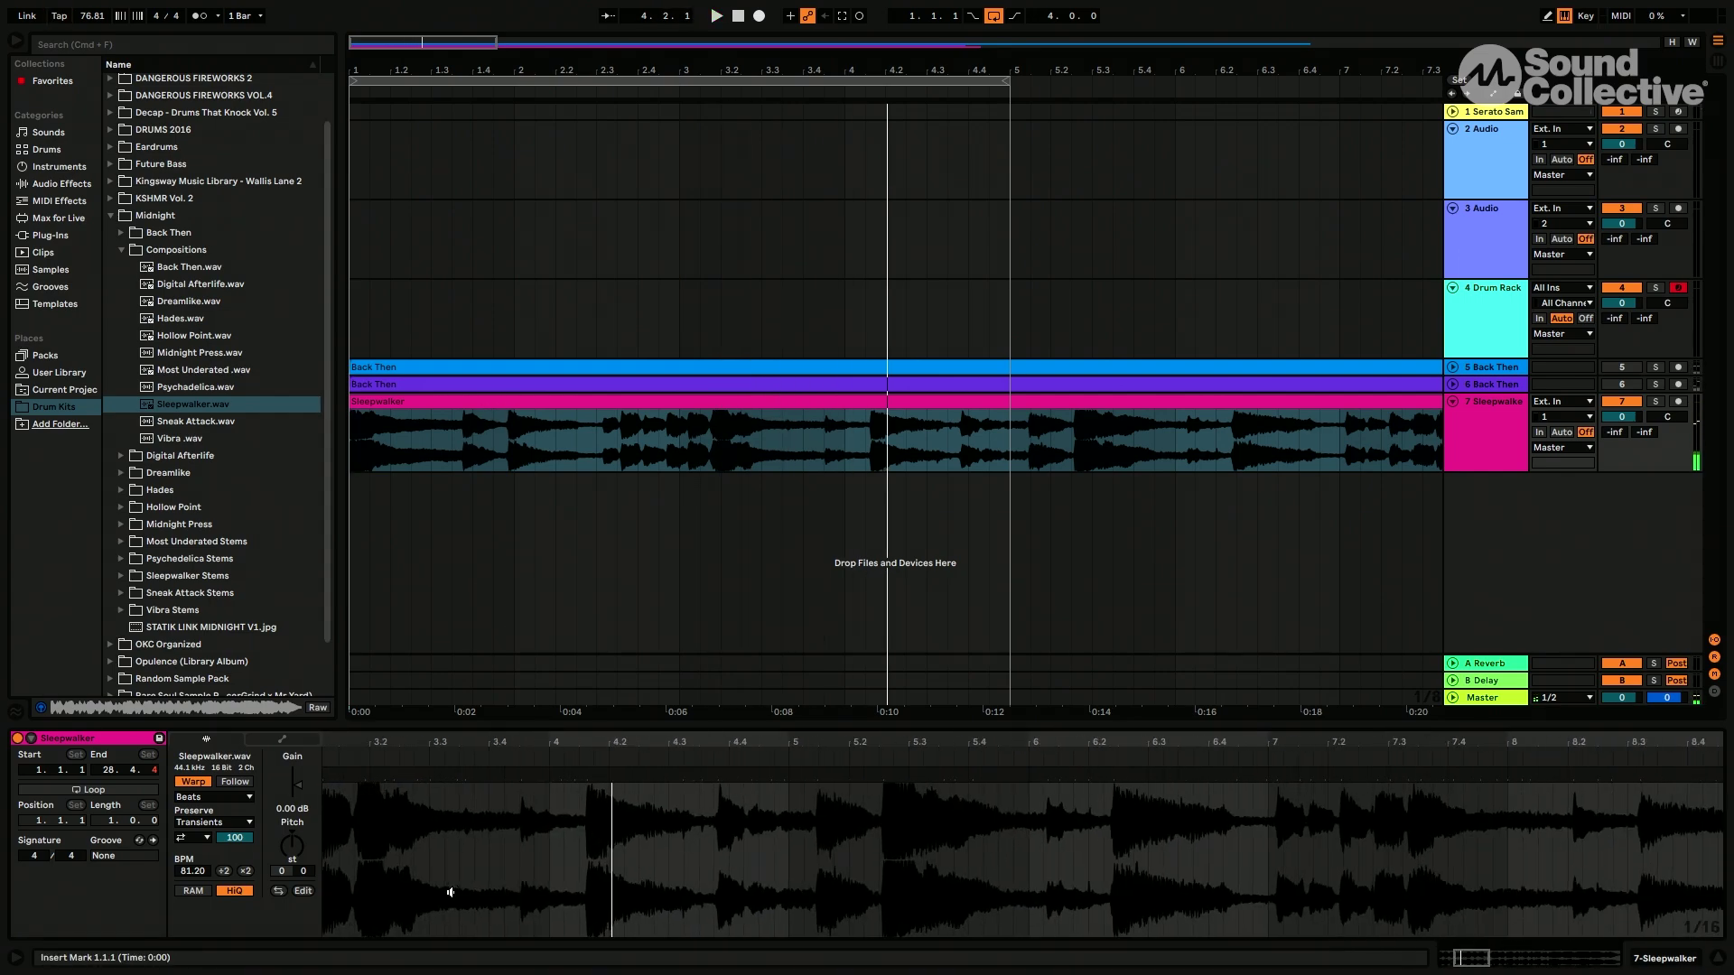
pyautogui.scroll(3, 449, 892)
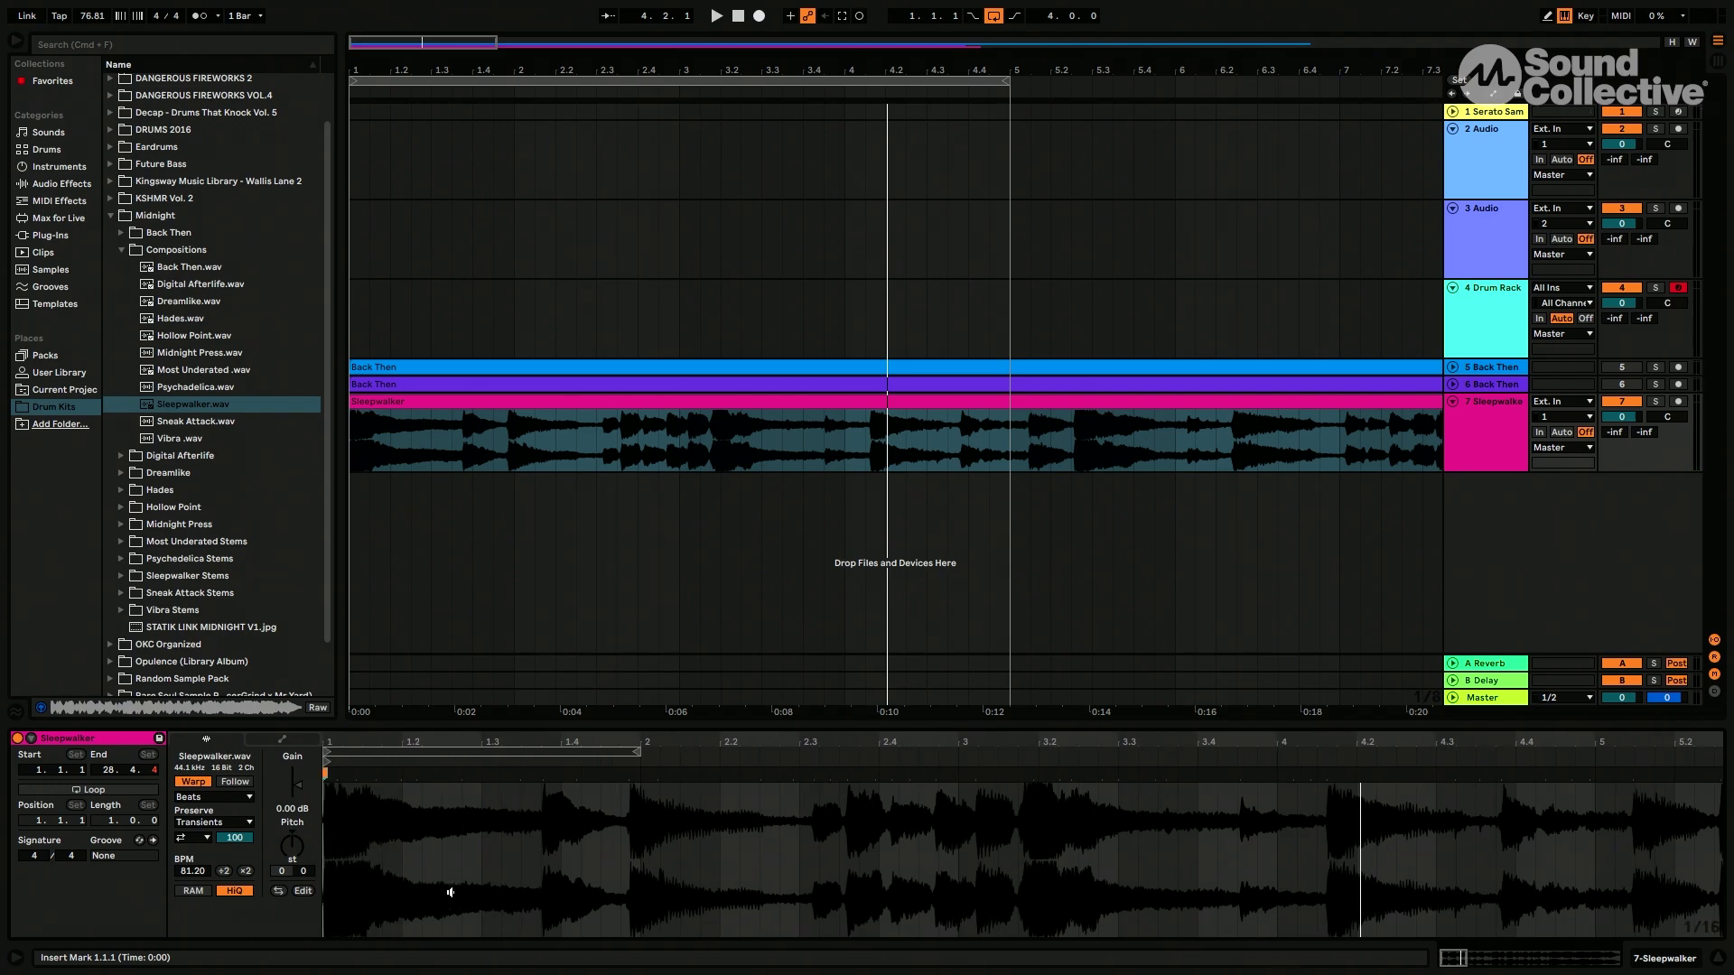
pyautogui.press('space')
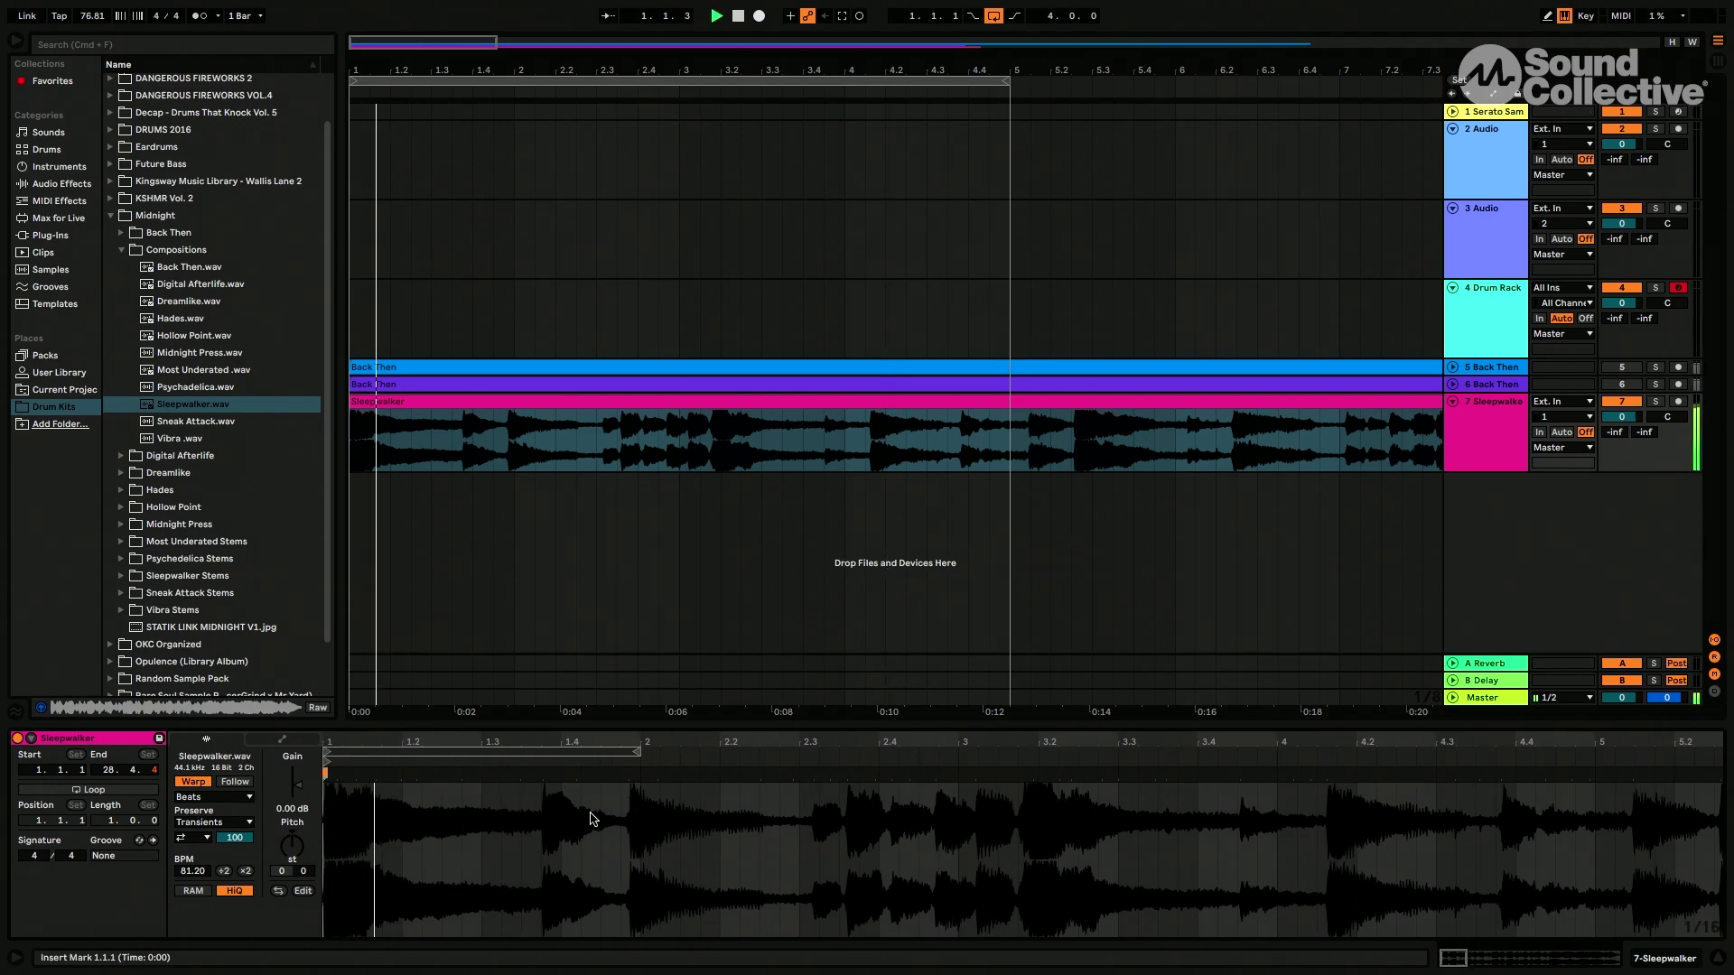
pyautogui.scroll(5, 395, 870)
pyautogui.scroll(3, 395, 870)
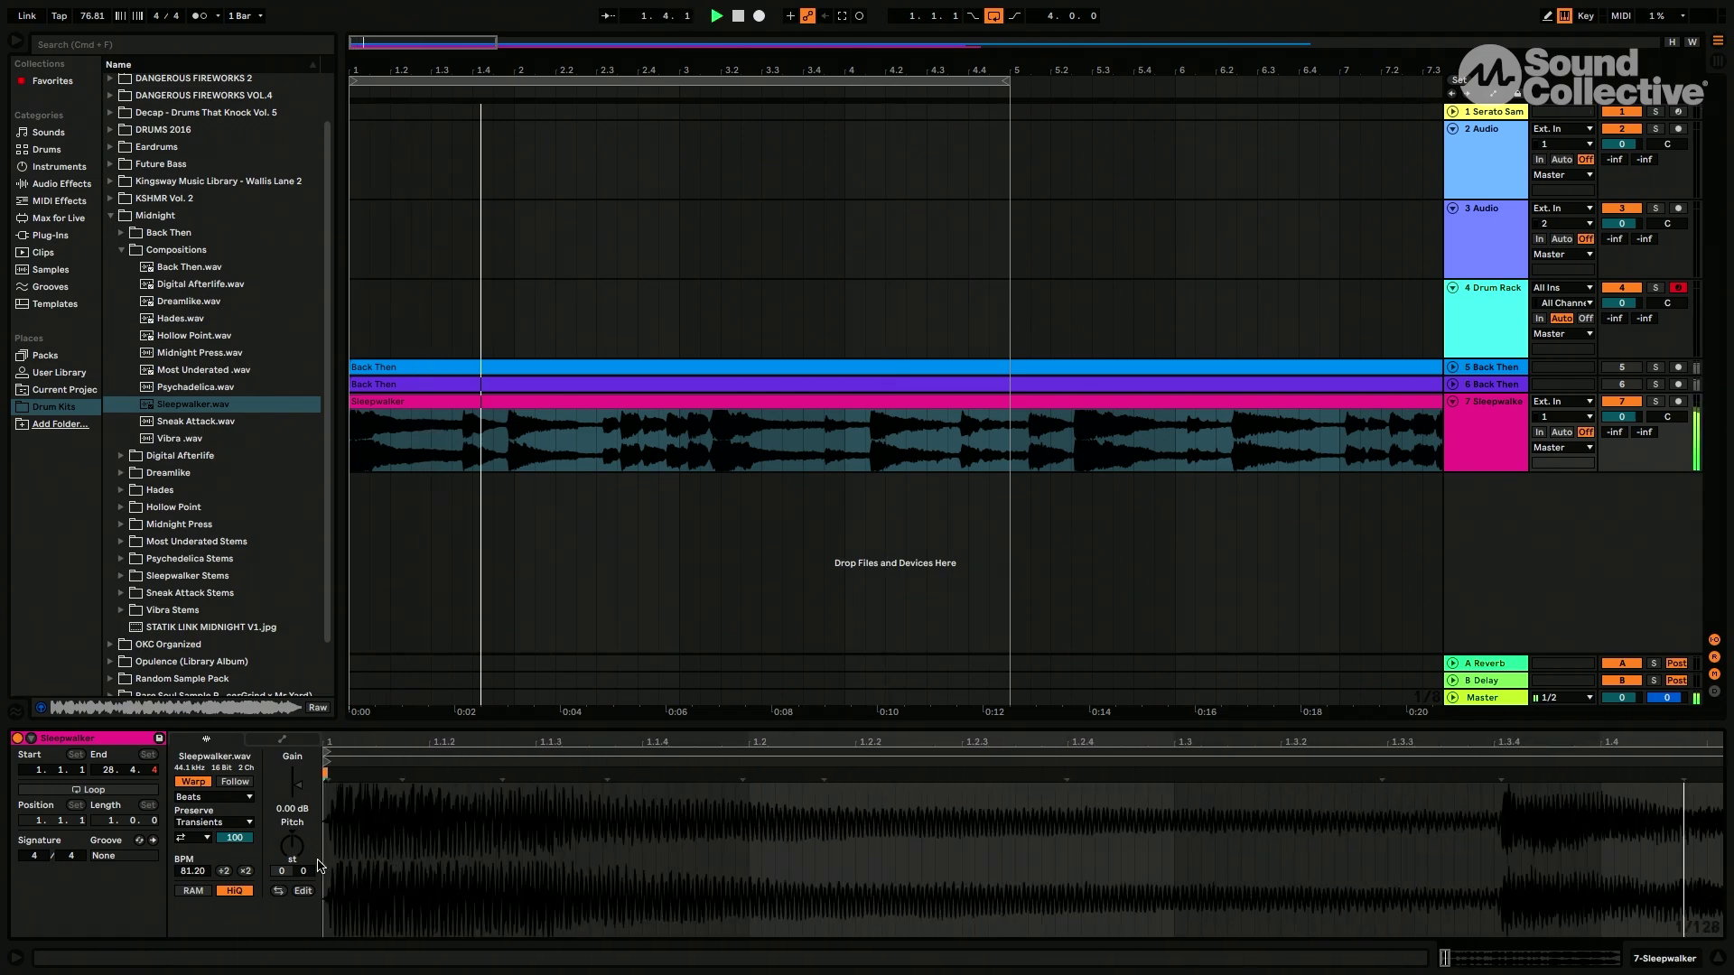
pyautogui.scroll(5, 334, 812)
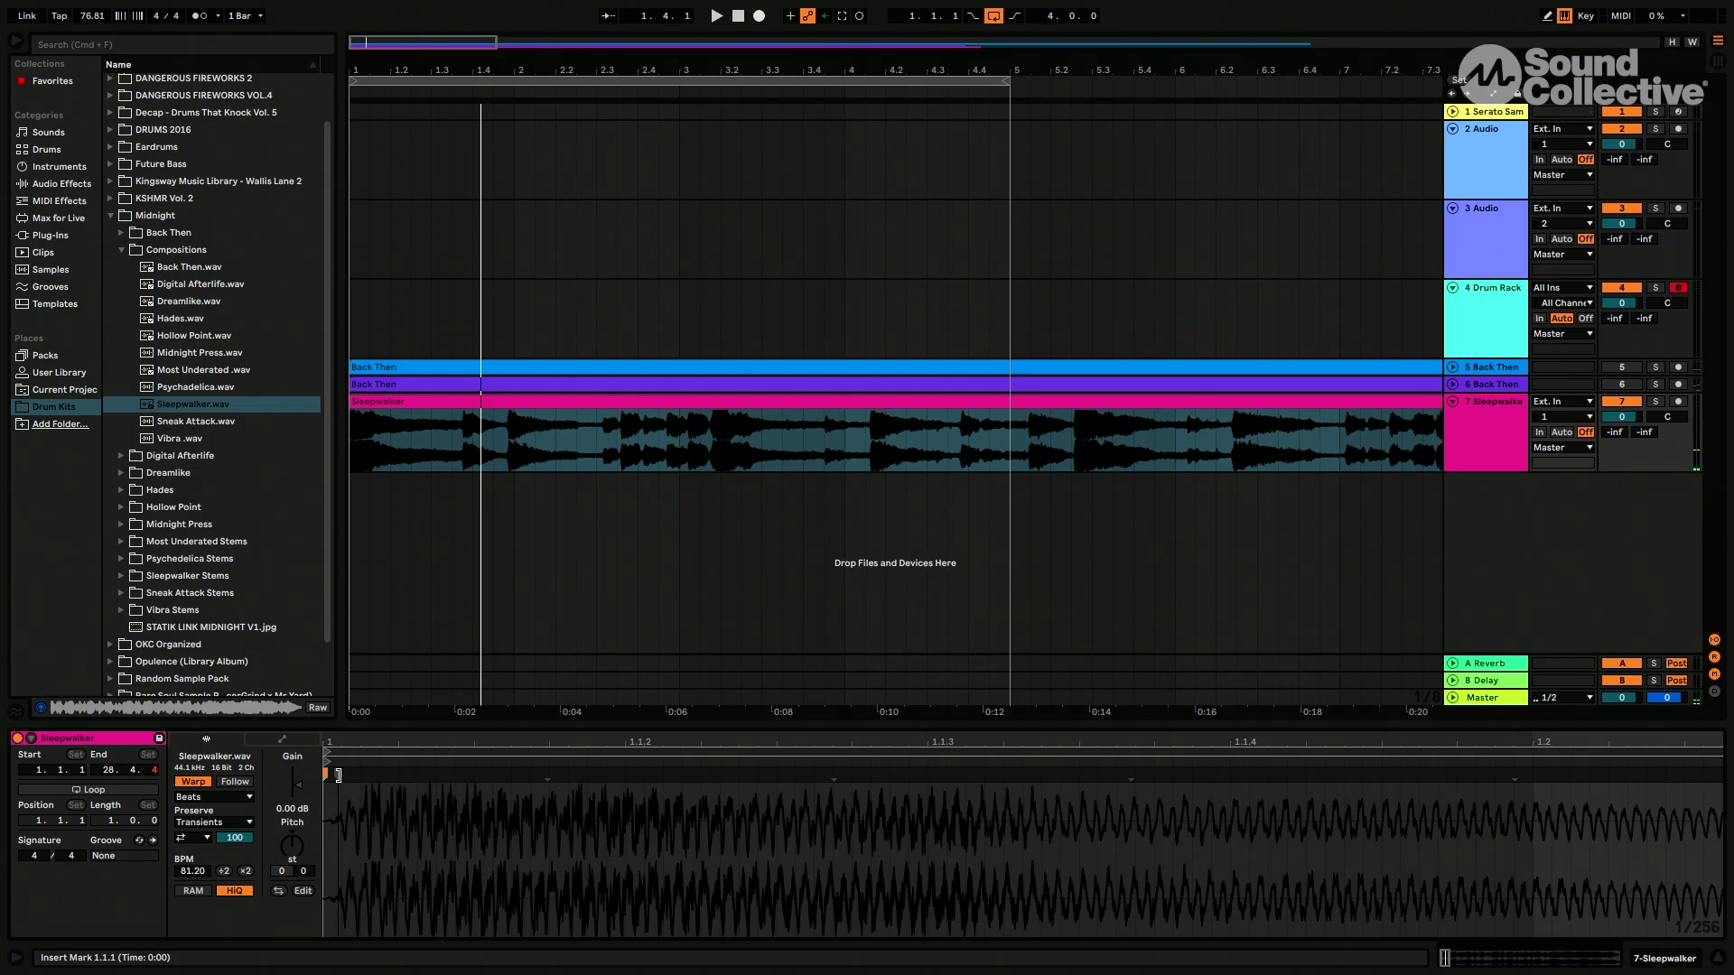
pyautogui.click(338, 774)
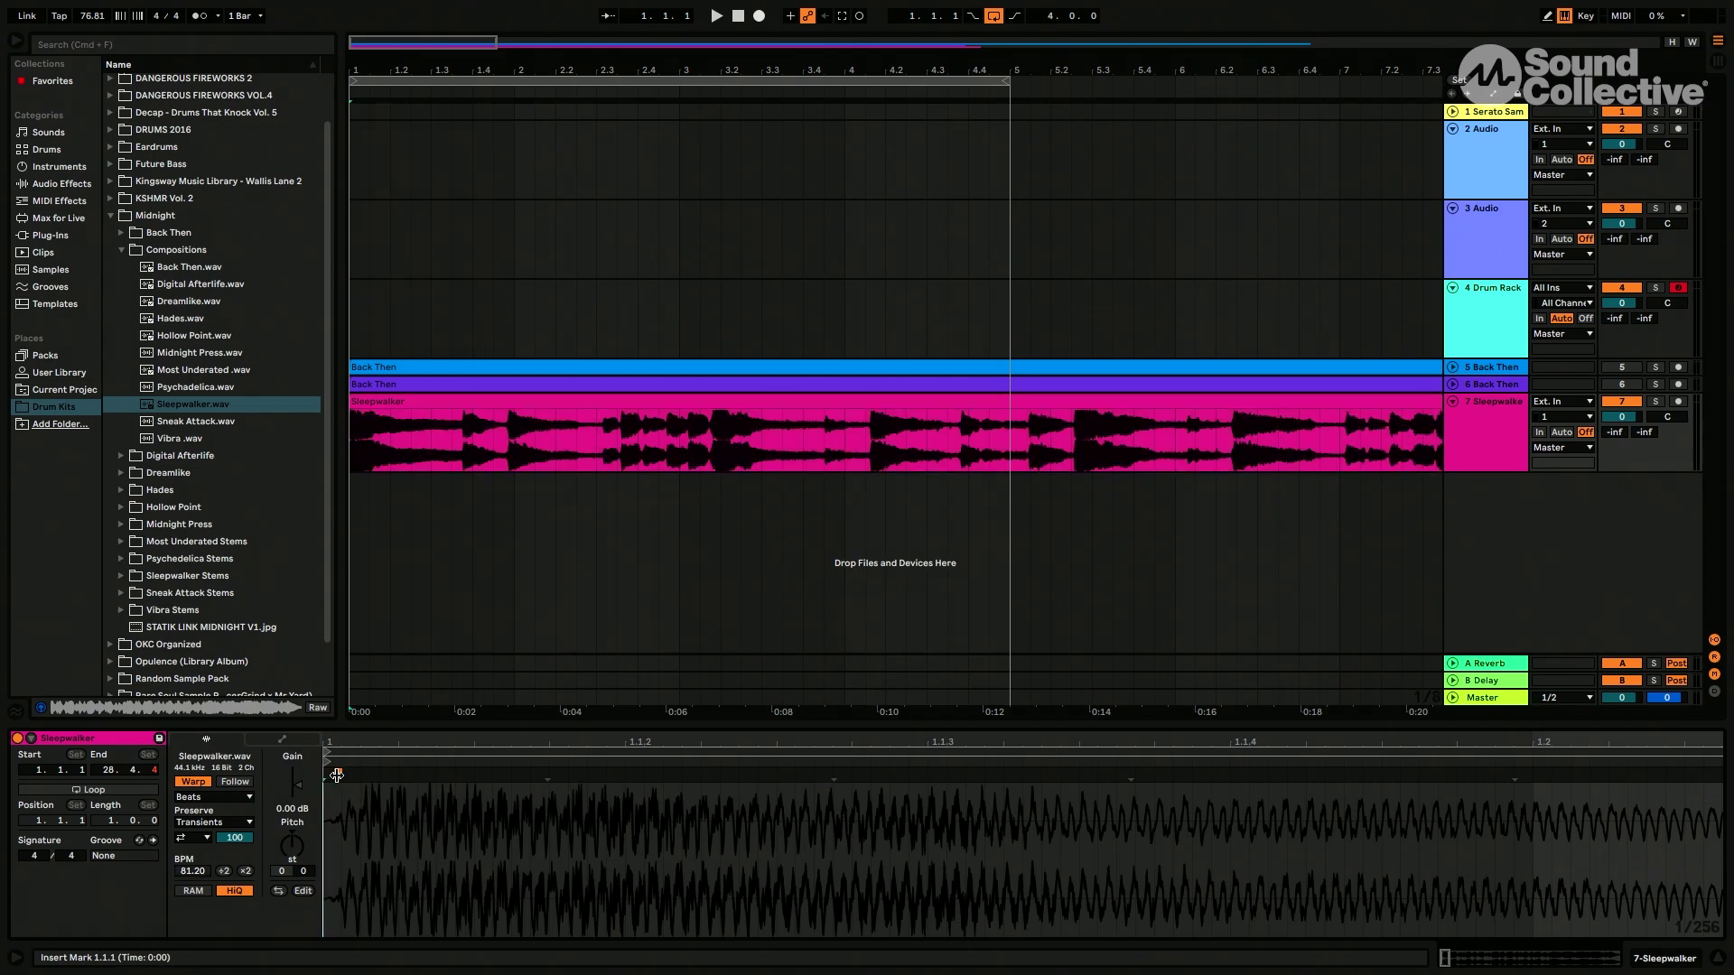
pyautogui.moveTo(338, 775); pyautogui.dragTo(329, 777)
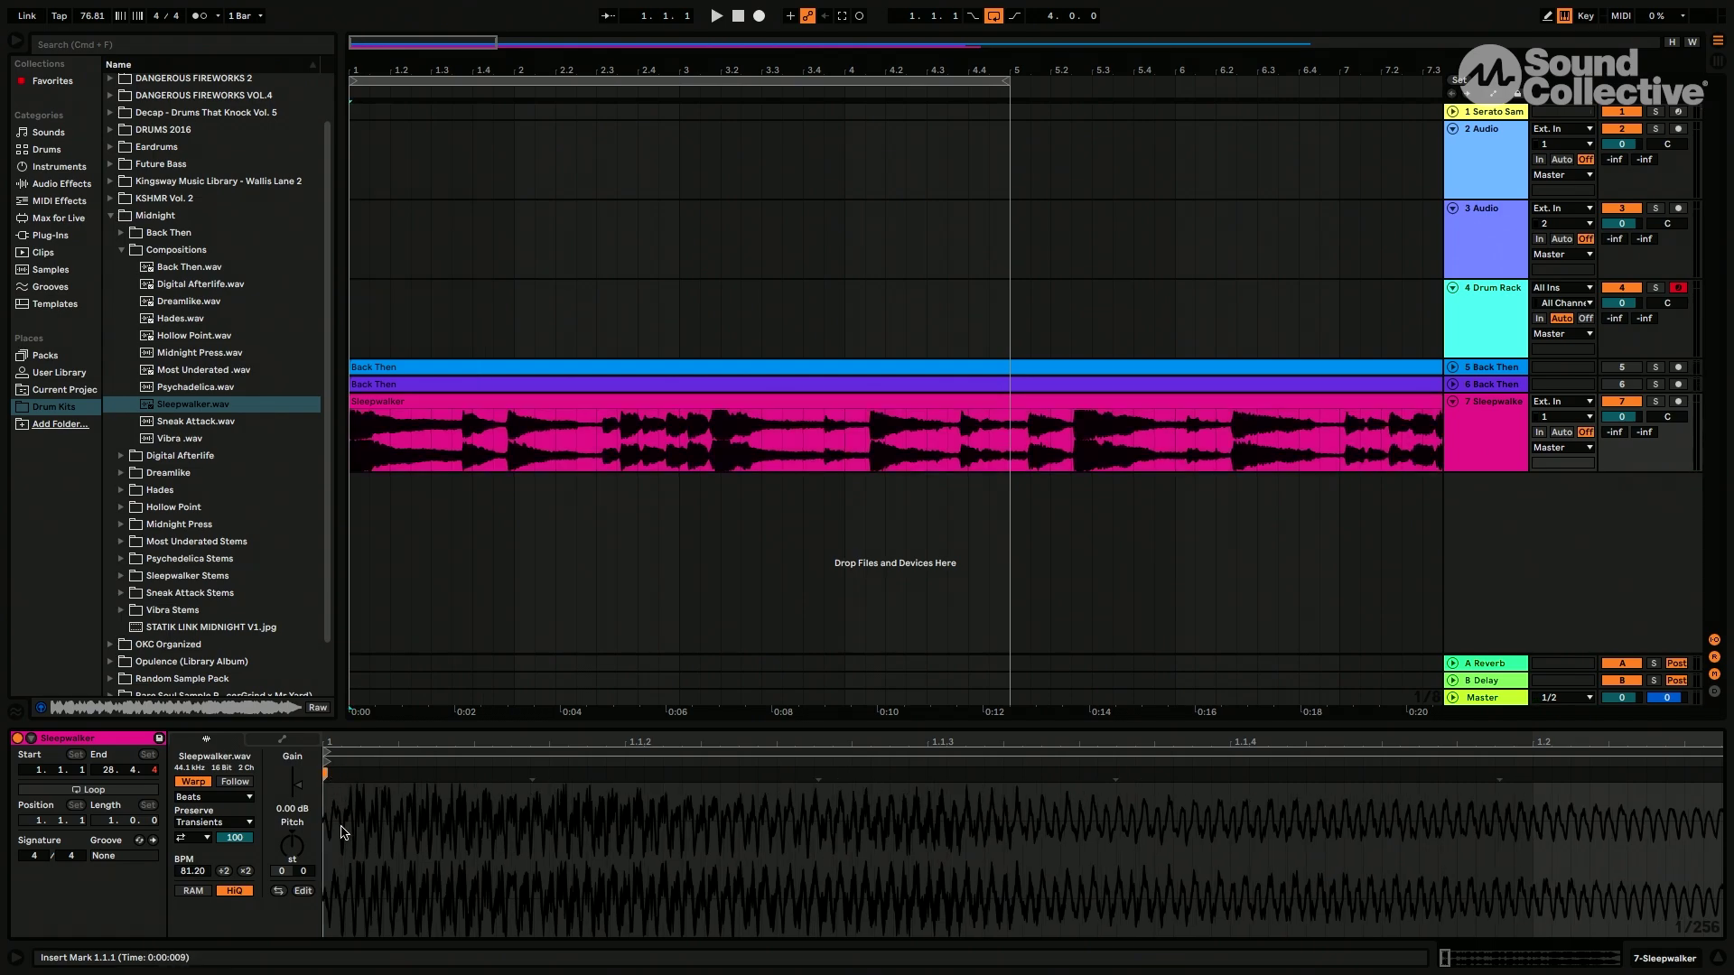
# Crop the Sleepwalker clip's sample so it starts at the first transient.
pyautogui.scroll(-5, 489, 800)
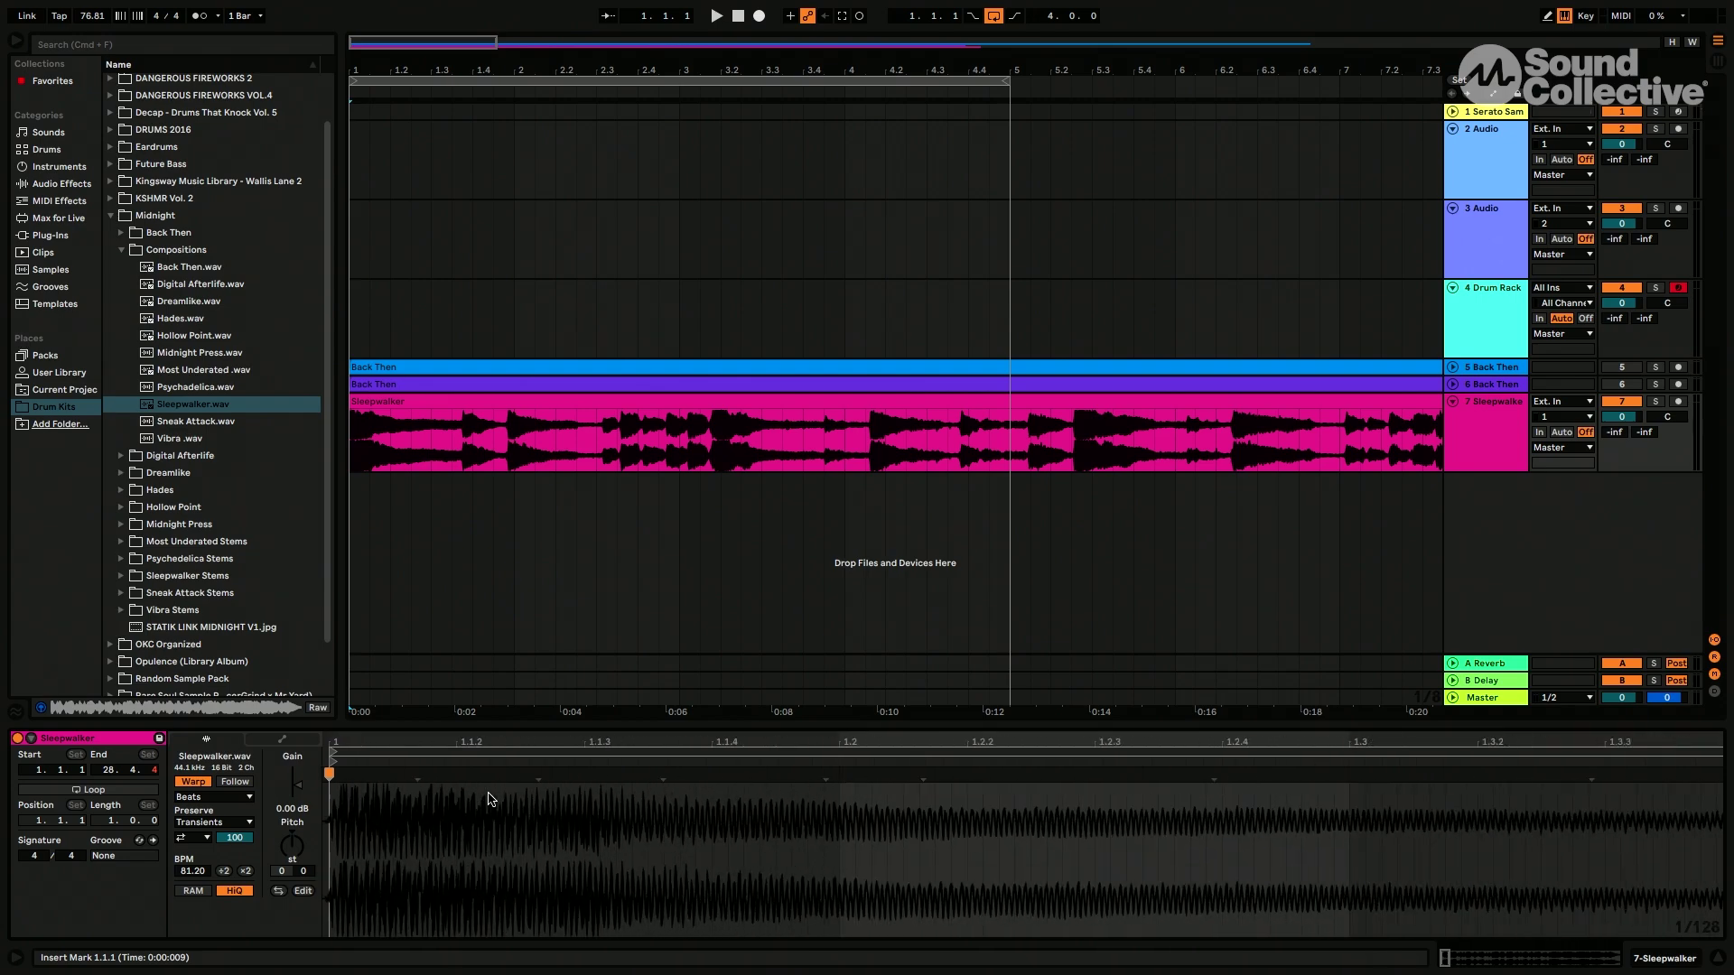
pyautogui.rightClick(488, 797)
pyautogui.click(564, 516)
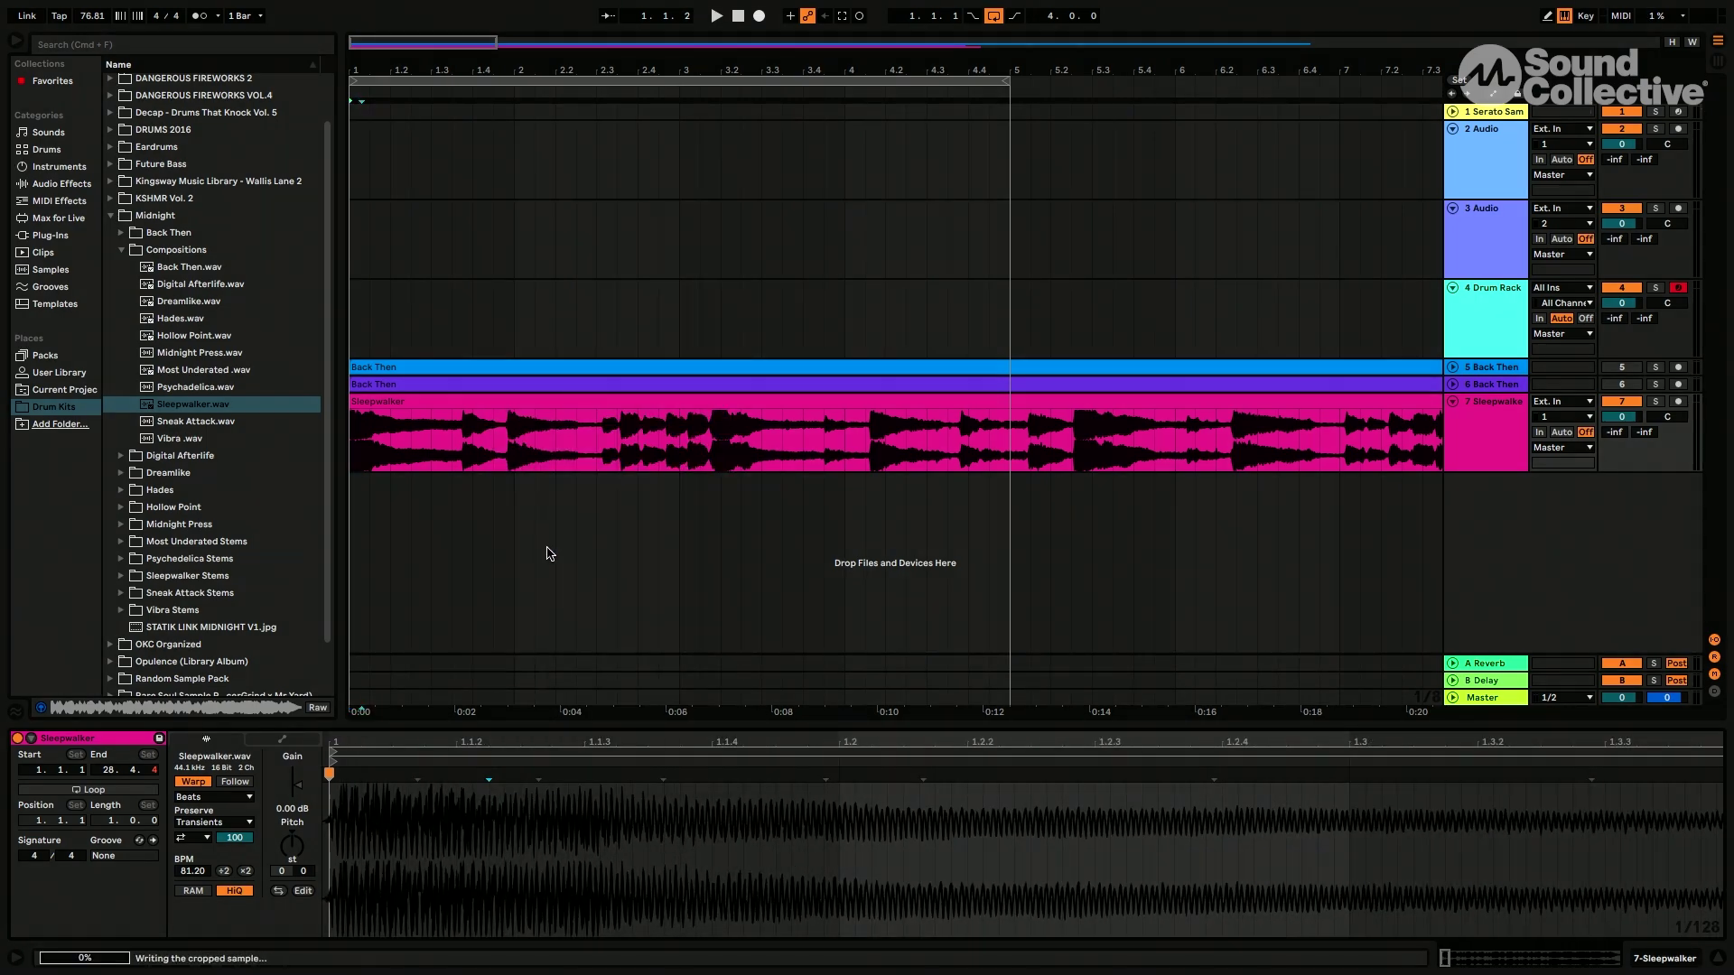
# Play the cropped Sleepwalker clip and warp the second bar's downbeat transient to 2.1.1.
pyautogui.press('space')
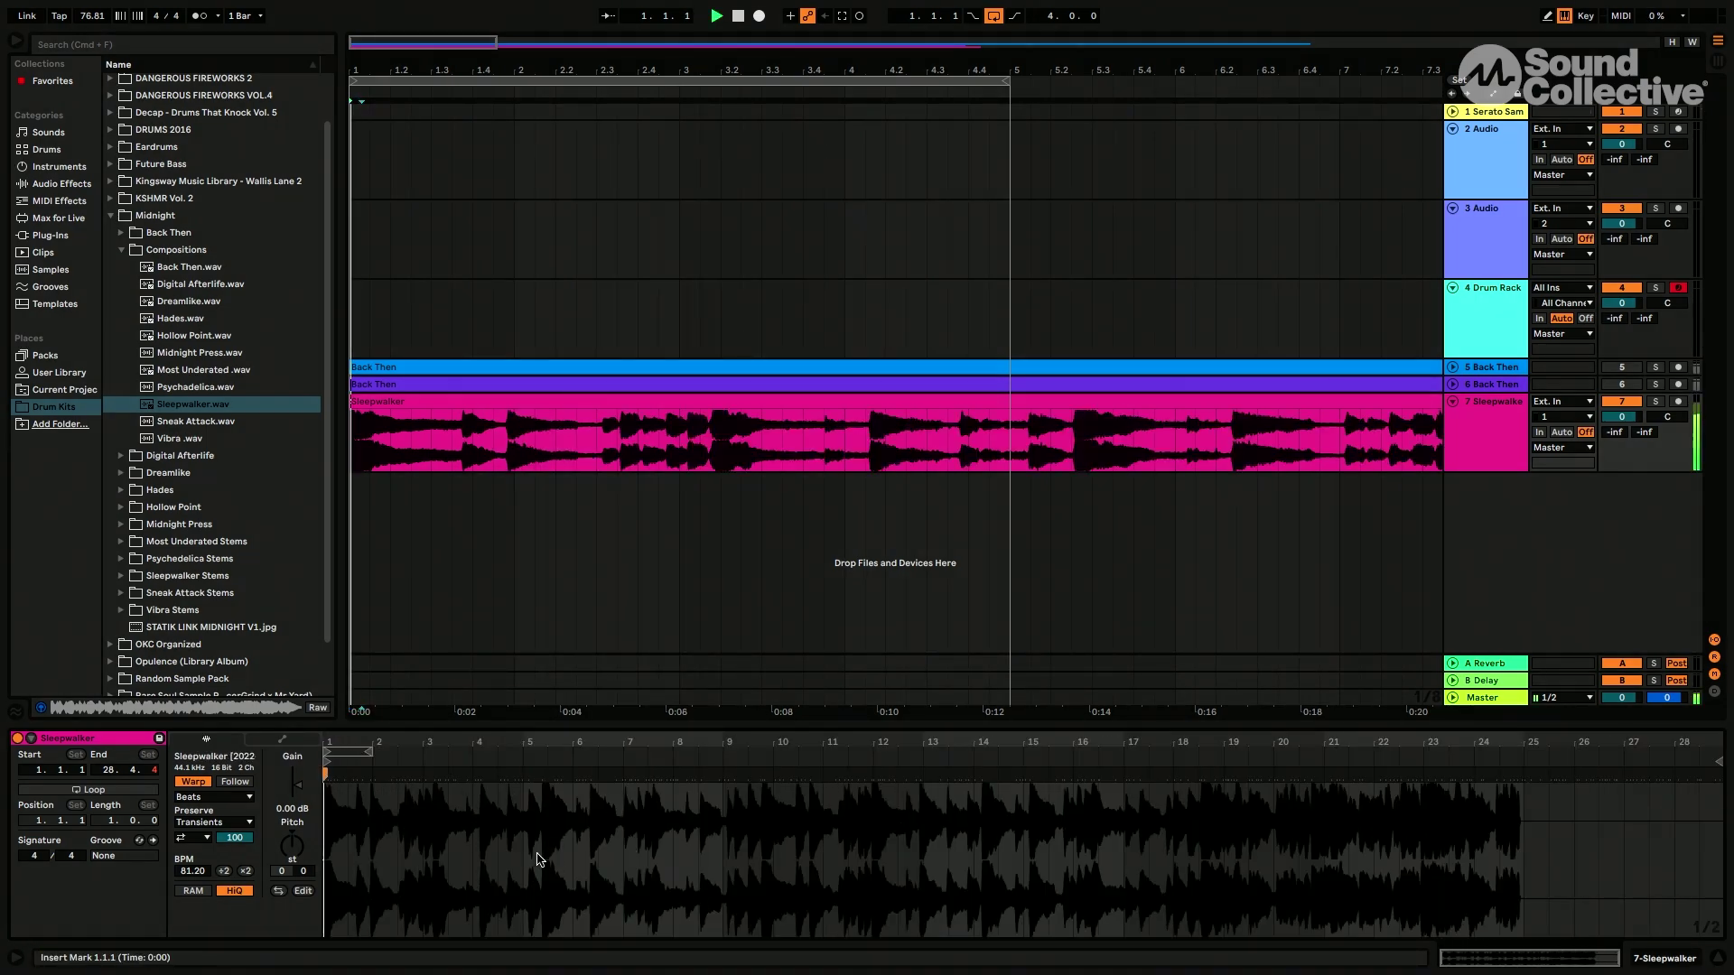
pyautogui.scroll(5, 461, 856)
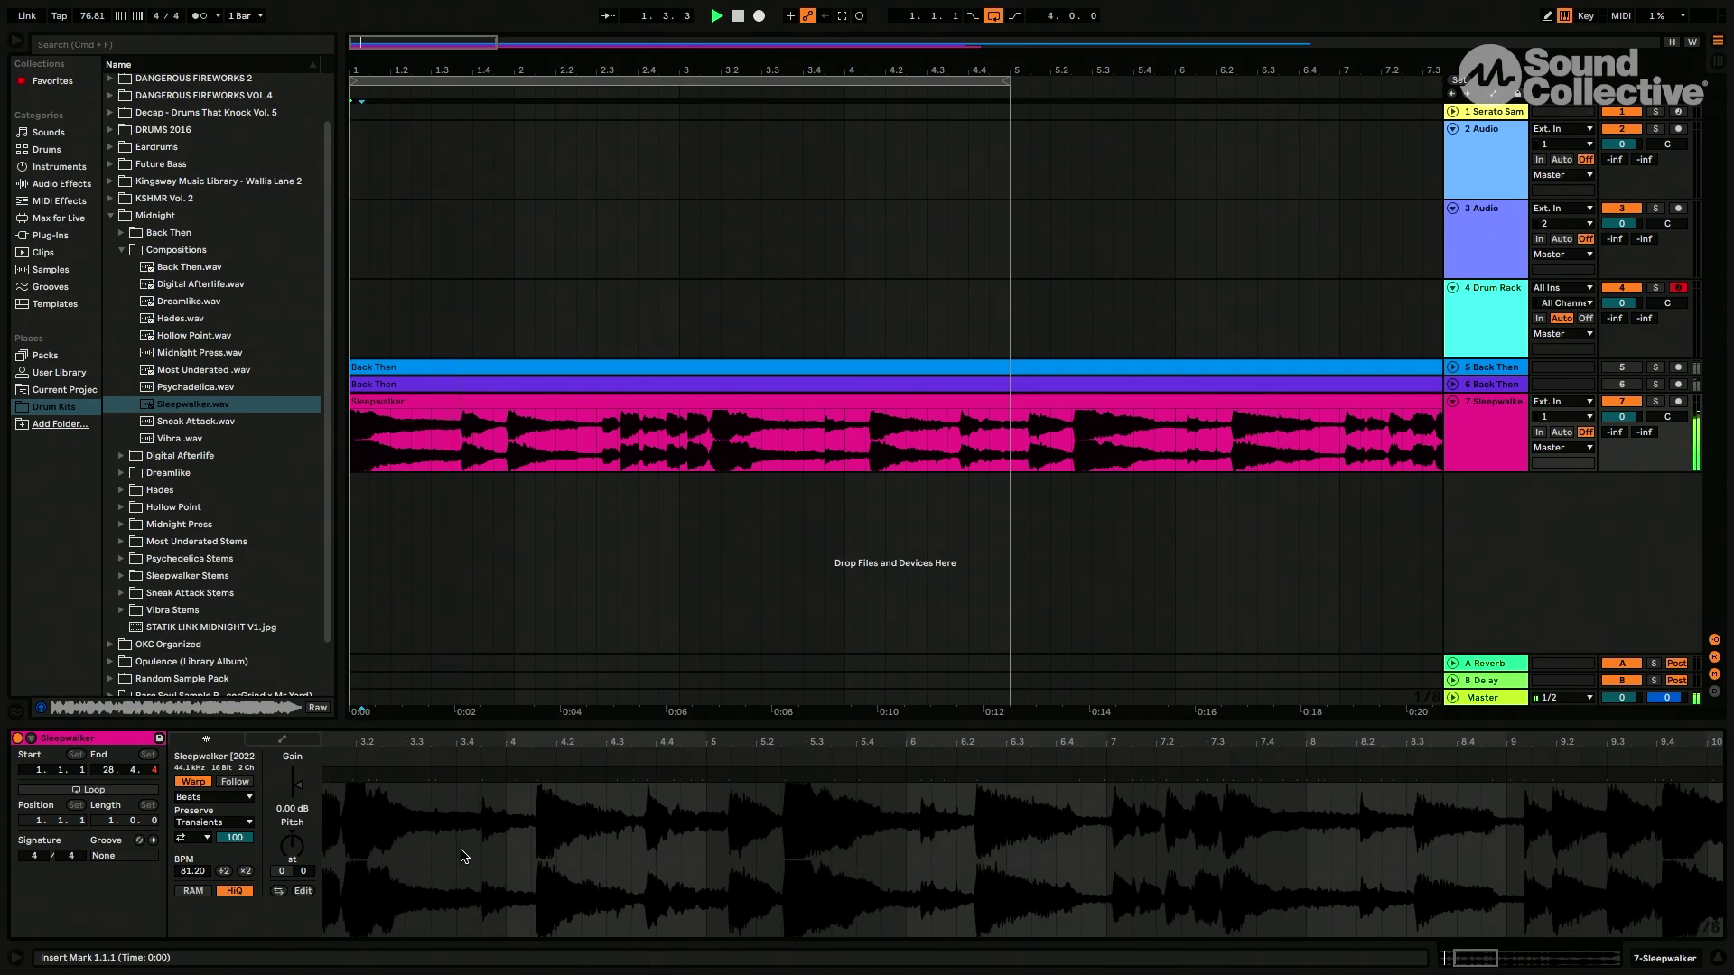
pyautogui.scroll(4, 610, 864)
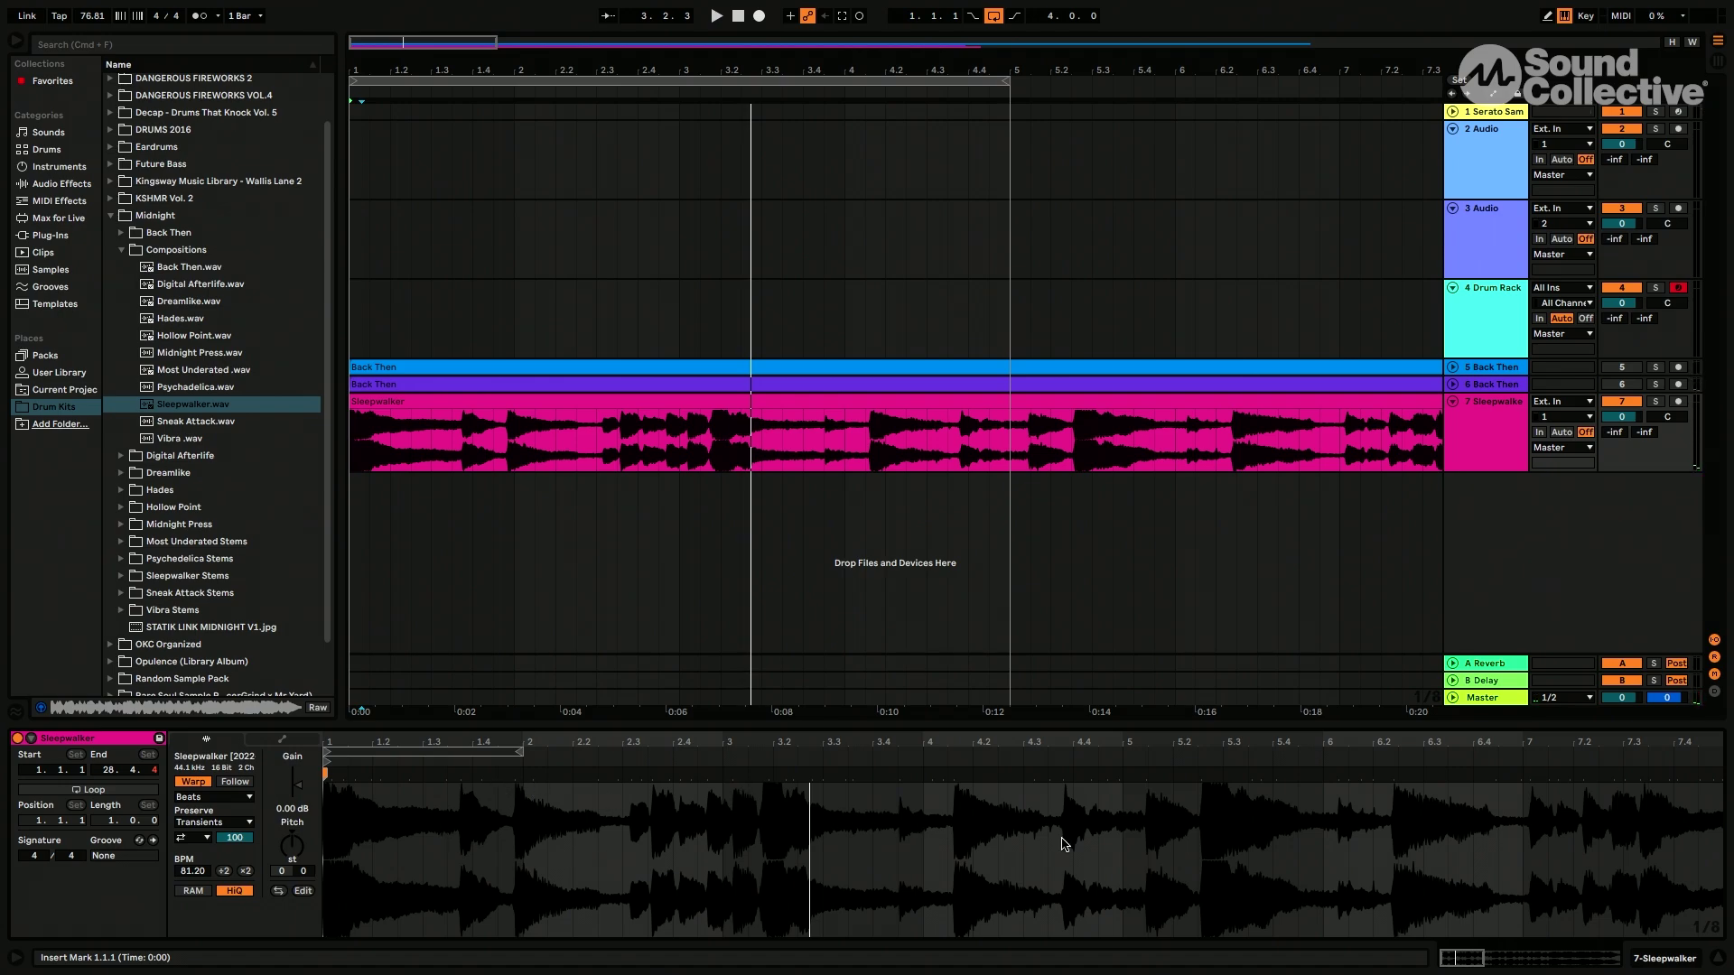
pyautogui.press('space')
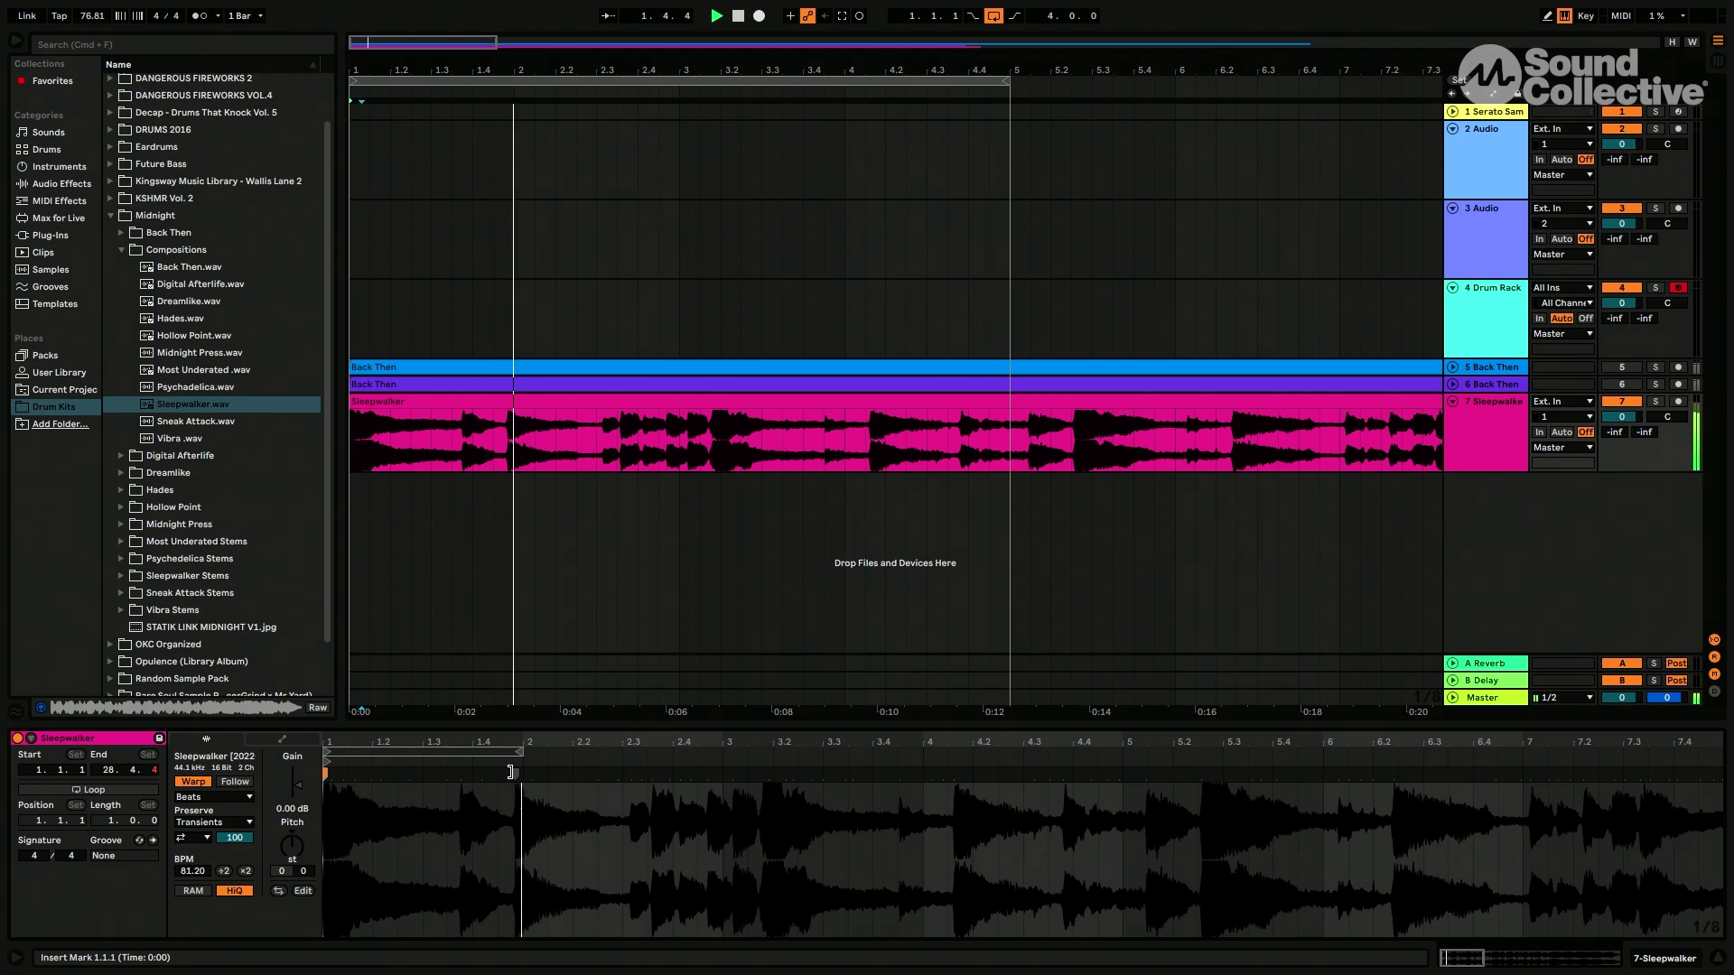
pyautogui.moveTo(510, 772); pyautogui.dragTo(518, 772)
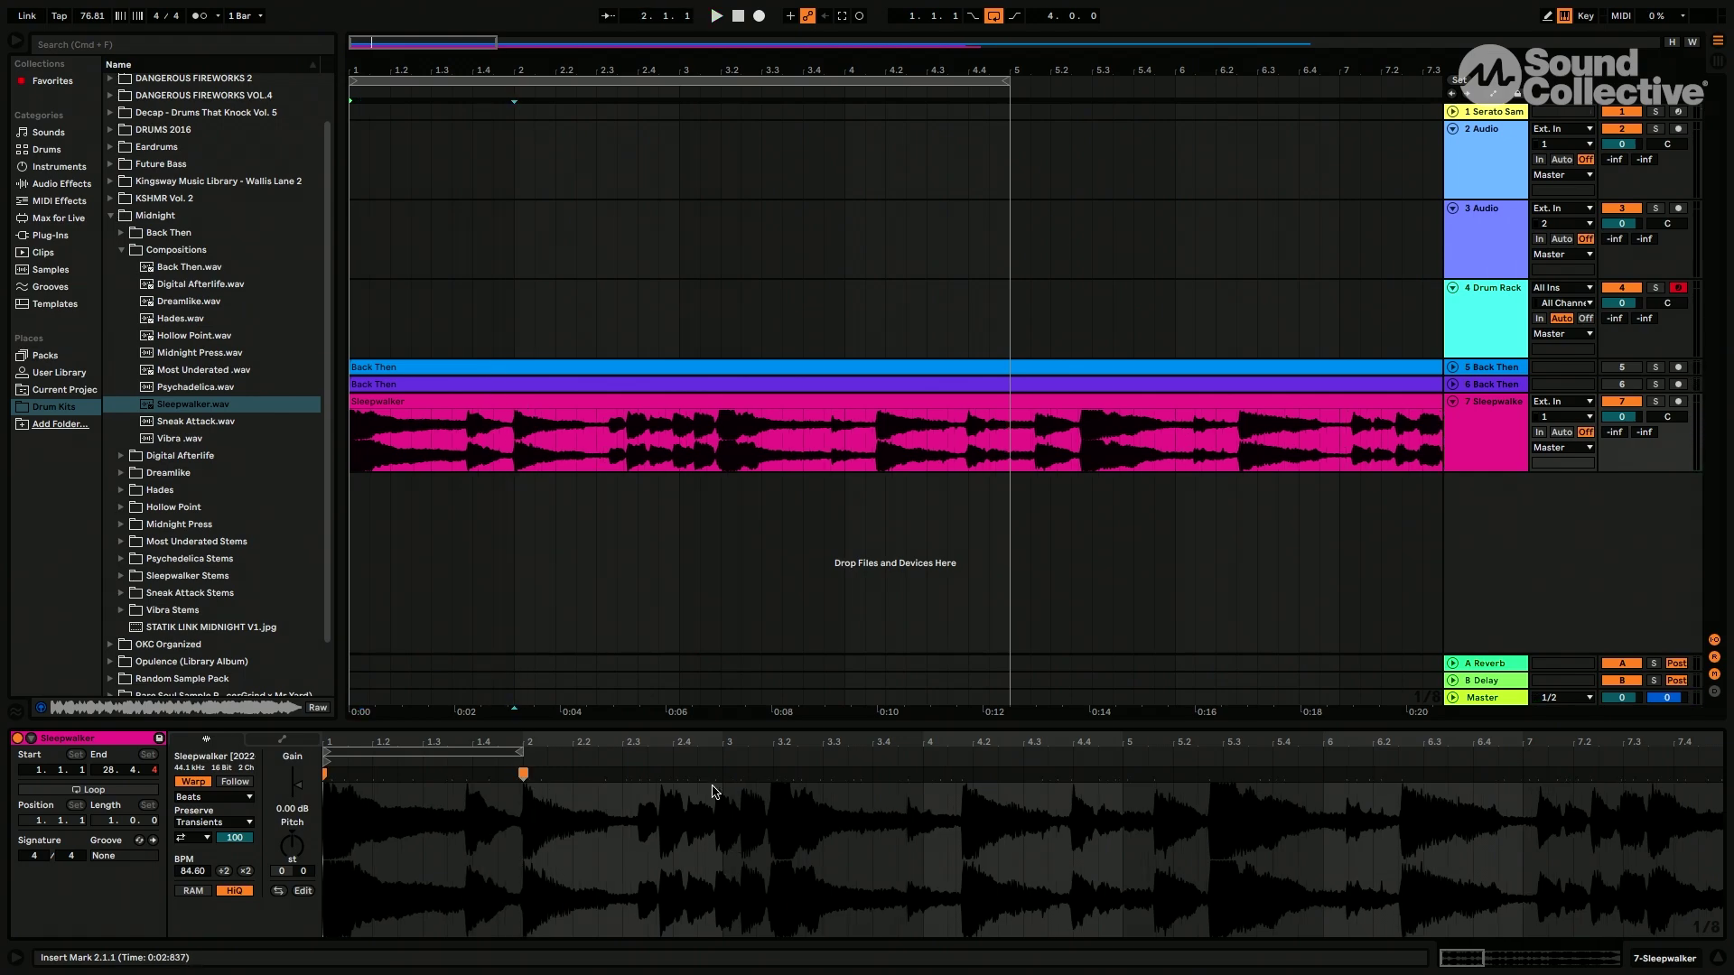
# Warp Sleepwalker's next two downbeats to 3.1.1 and 4.1.1 with warp markers, and play the clip from the start.
pyautogui.moveTo(714, 774); pyautogui.dragTo(724, 774)
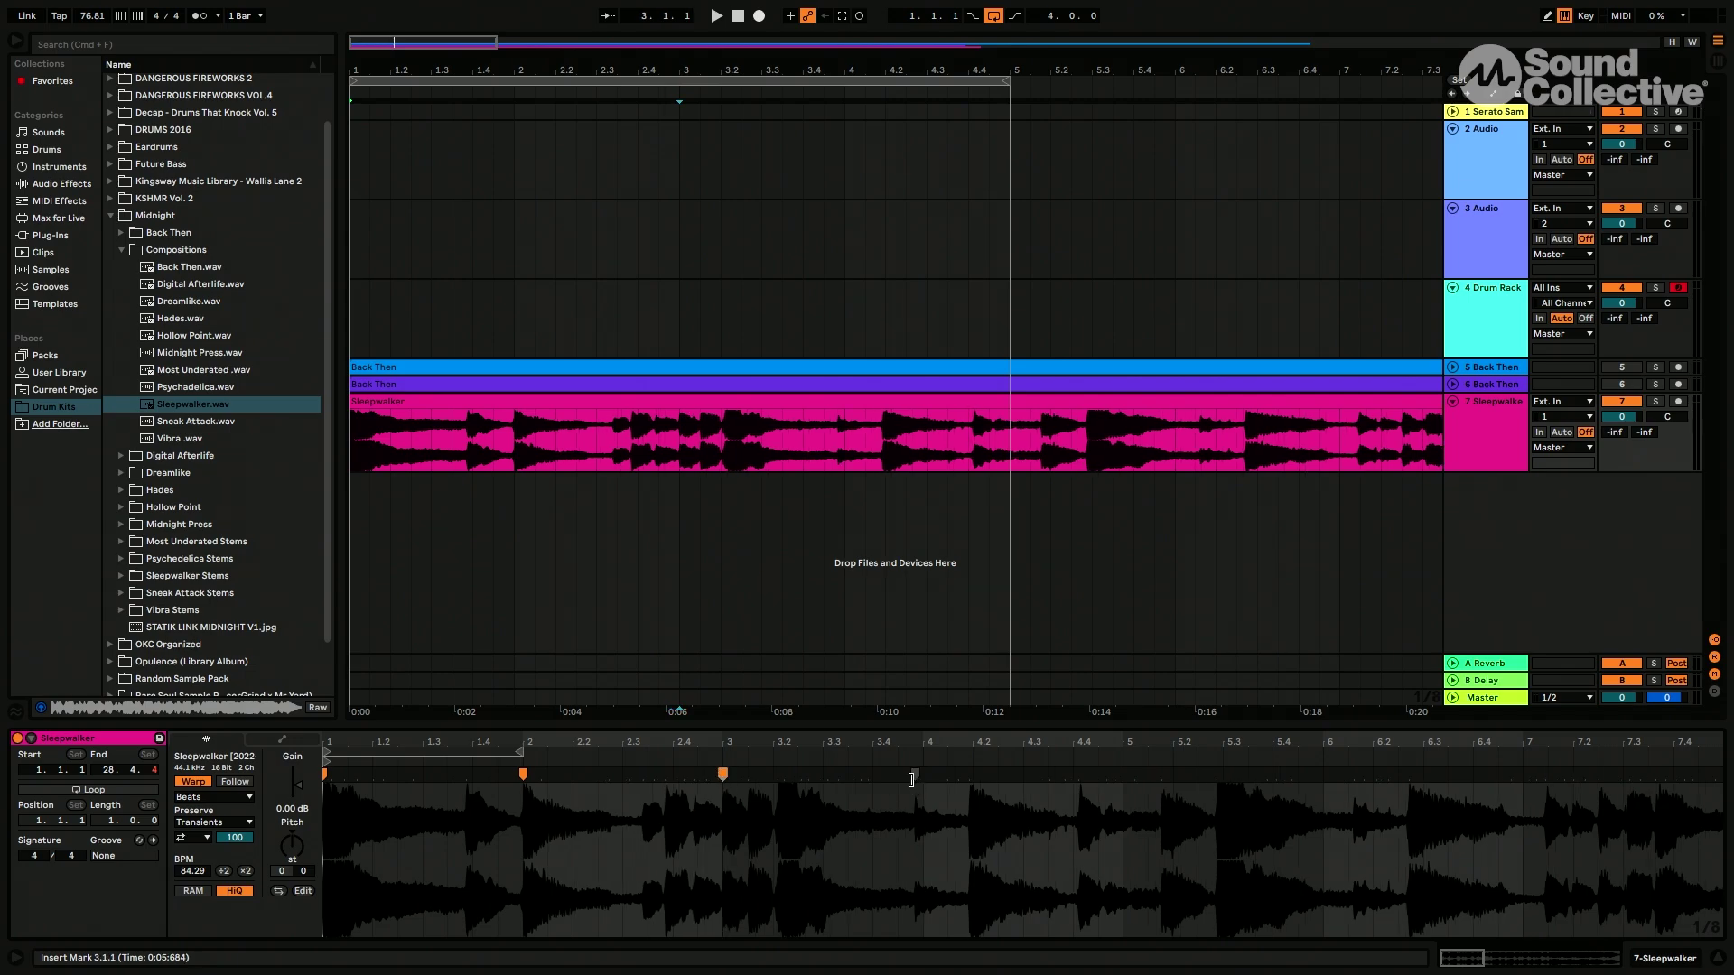
pyautogui.moveTo(912, 775); pyautogui.dragTo(920, 775)
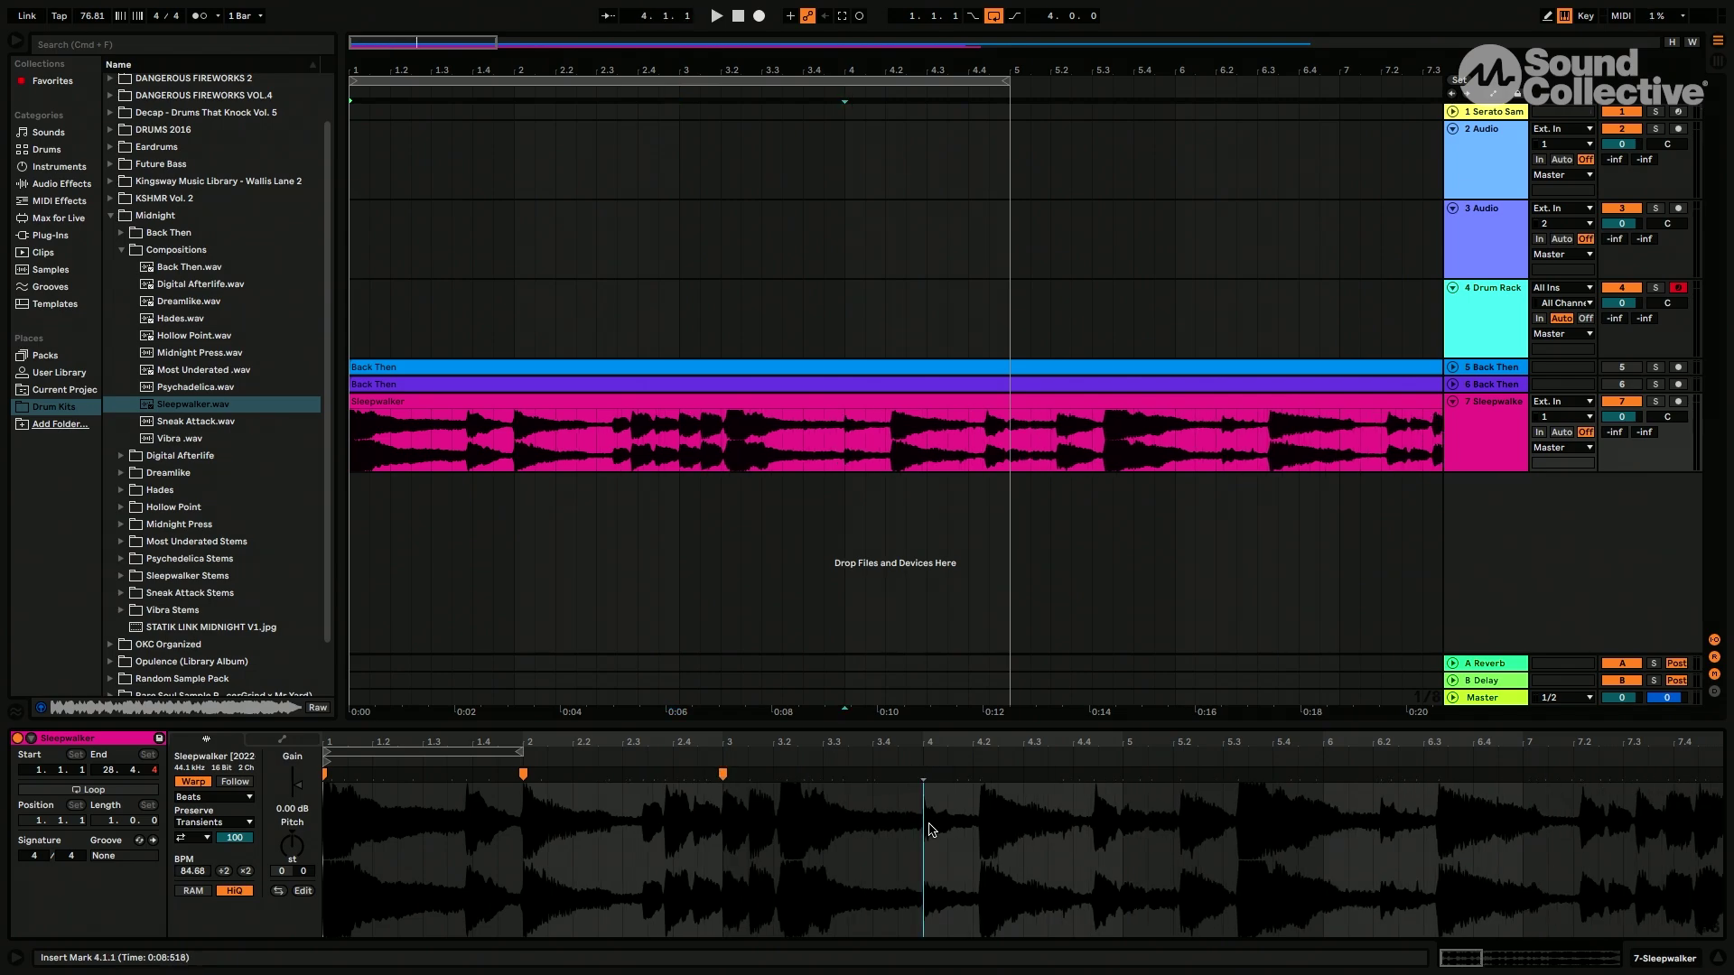
pyautogui.moveTo(924, 849); pyautogui.dragTo(1123, 860)
pyautogui.click(823, 853)
pyautogui.press('space')
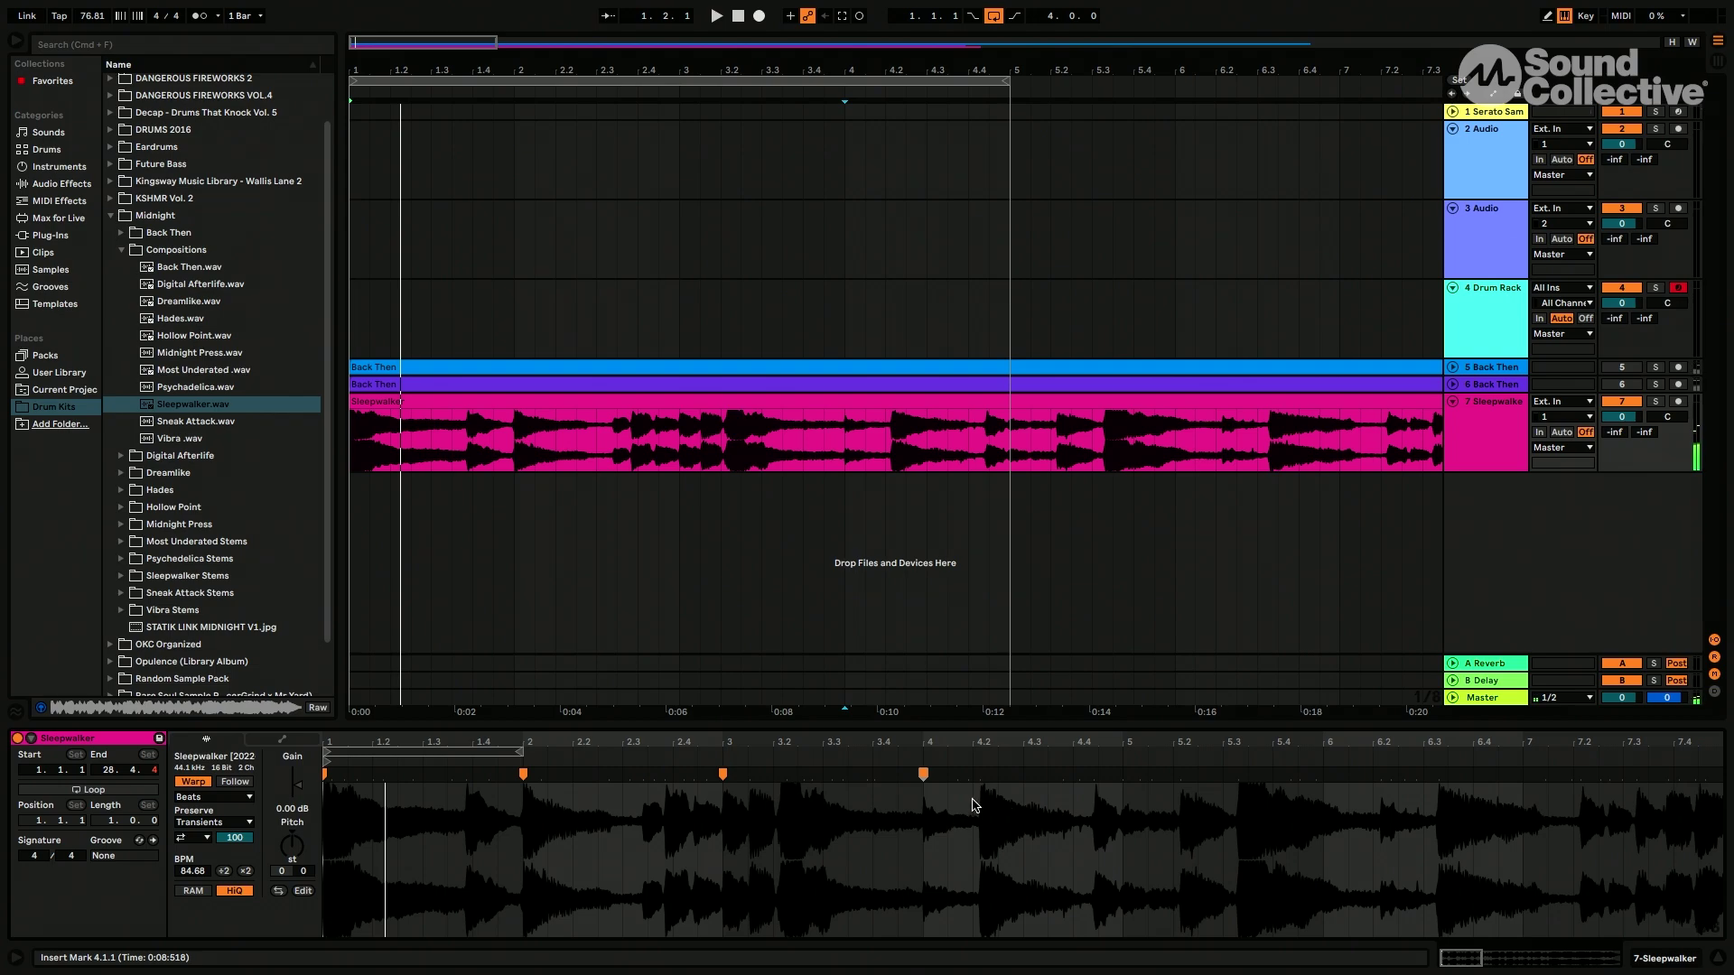
# Add warp markers on the next two strong transients in bar 4, aligning them to beats 4.2 and 4.4, and play the clip.
pyautogui.moveTo(976, 778); pyautogui.dragTo(967, 781)
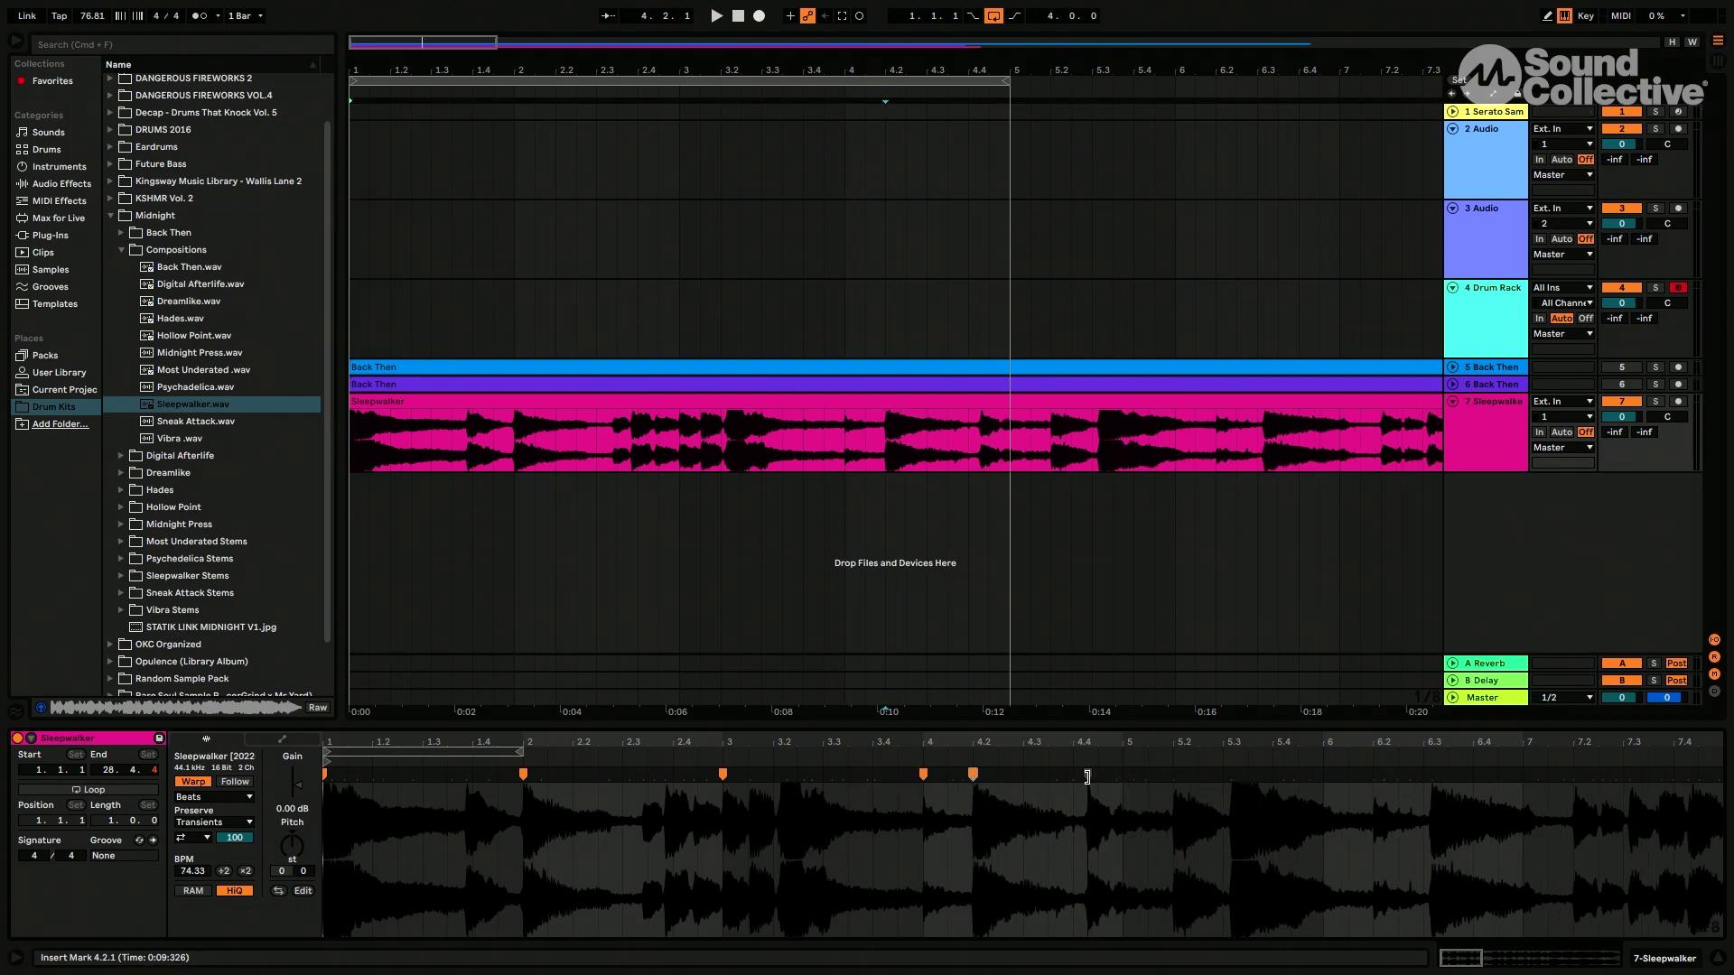
pyautogui.moveTo(1088, 775)
pyautogui.mouseDown()
pyautogui.moveTo(1073, 776)
pyautogui.moveTo(1117, 779)
pyautogui.mouseUp()
pyautogui.press('space')
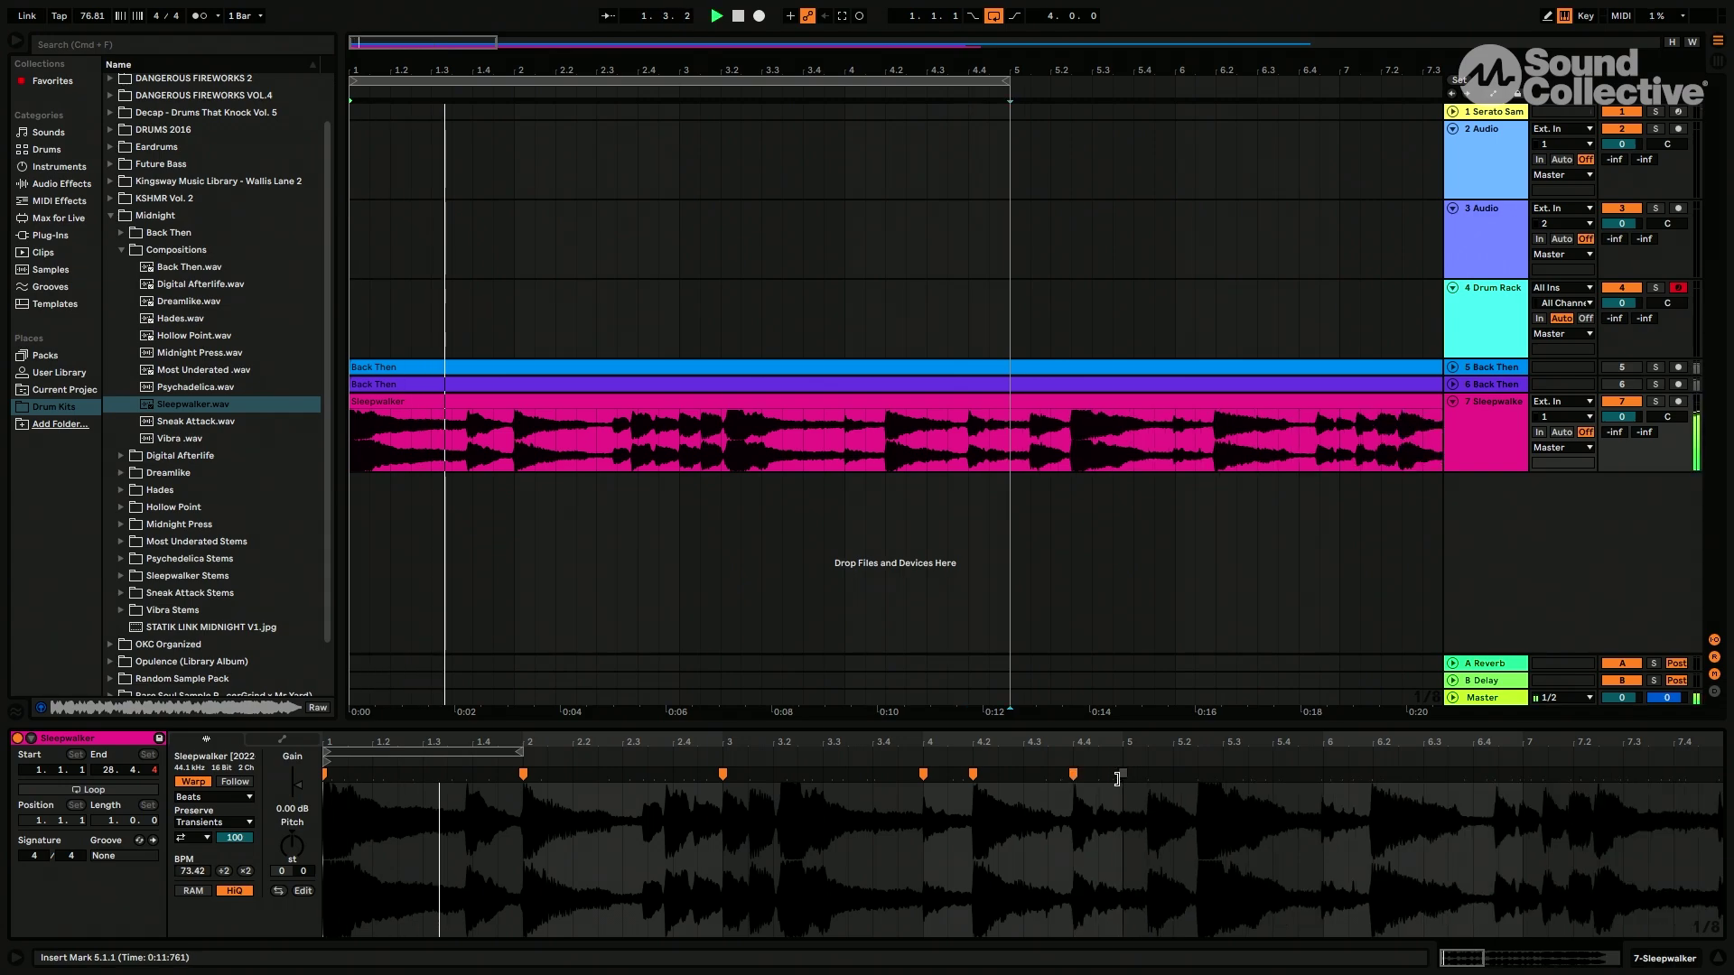
# Add a warp marker on the faint onset just before bar 5 of Sleepwalker and move it to 5.1.1.
pyautogui.scroll(5, 1124, 795)
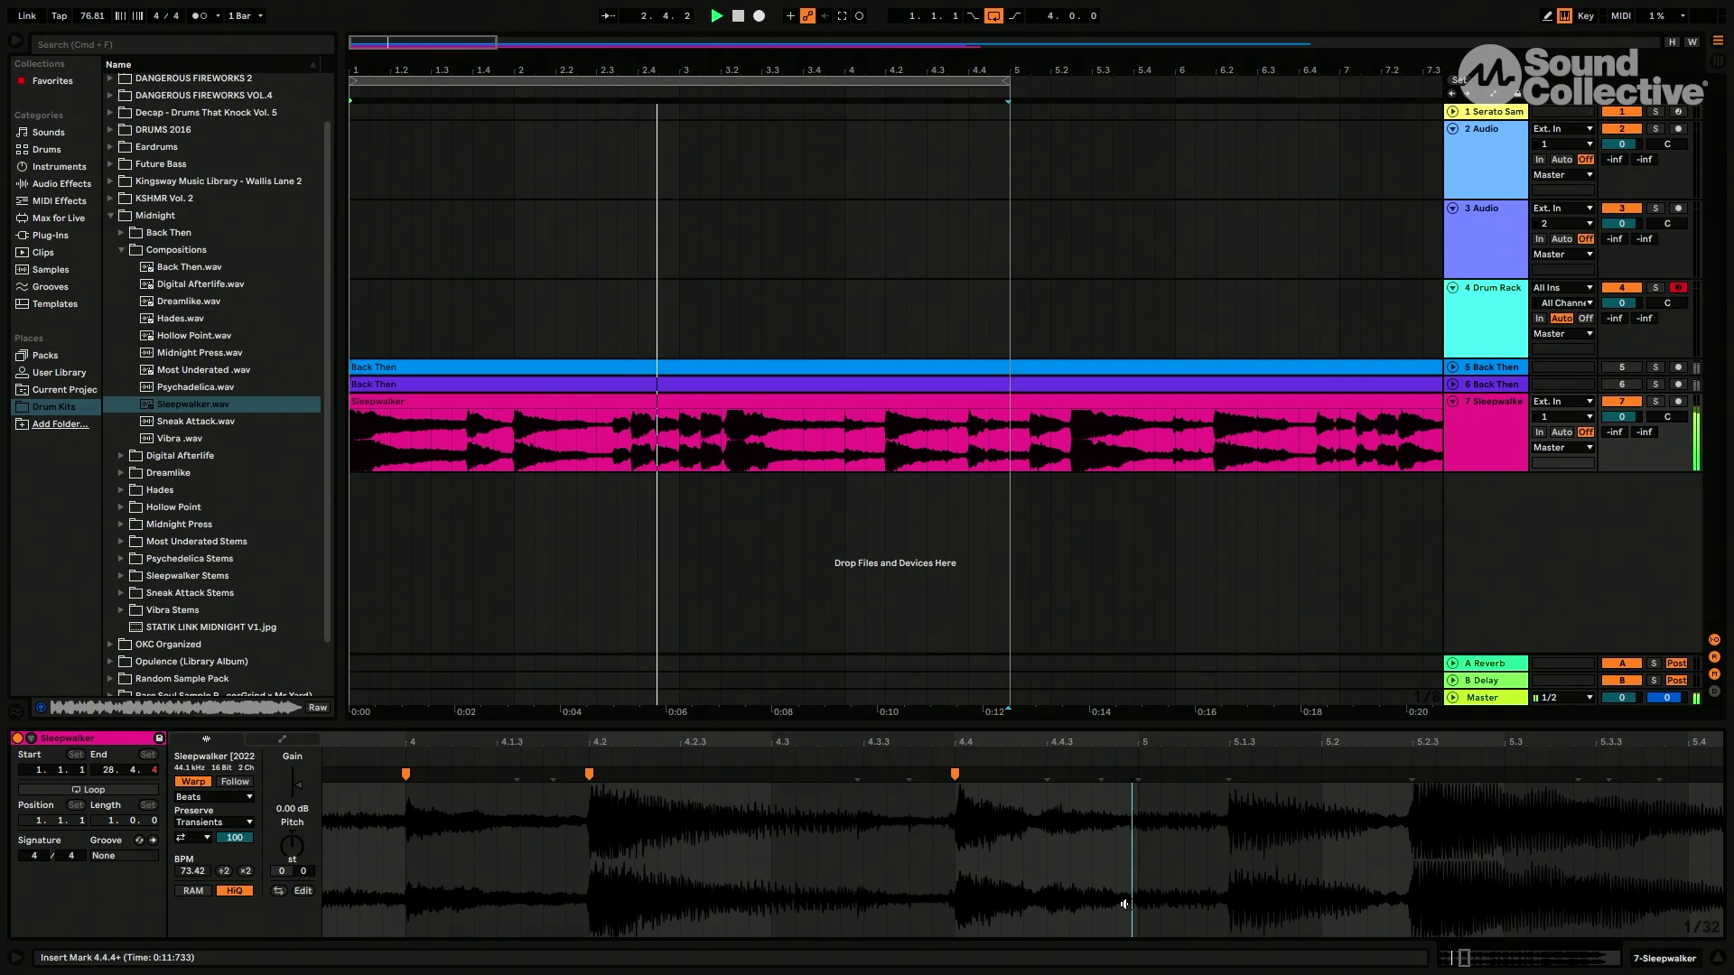
pyautogui.scroll(5, 1140, 871)
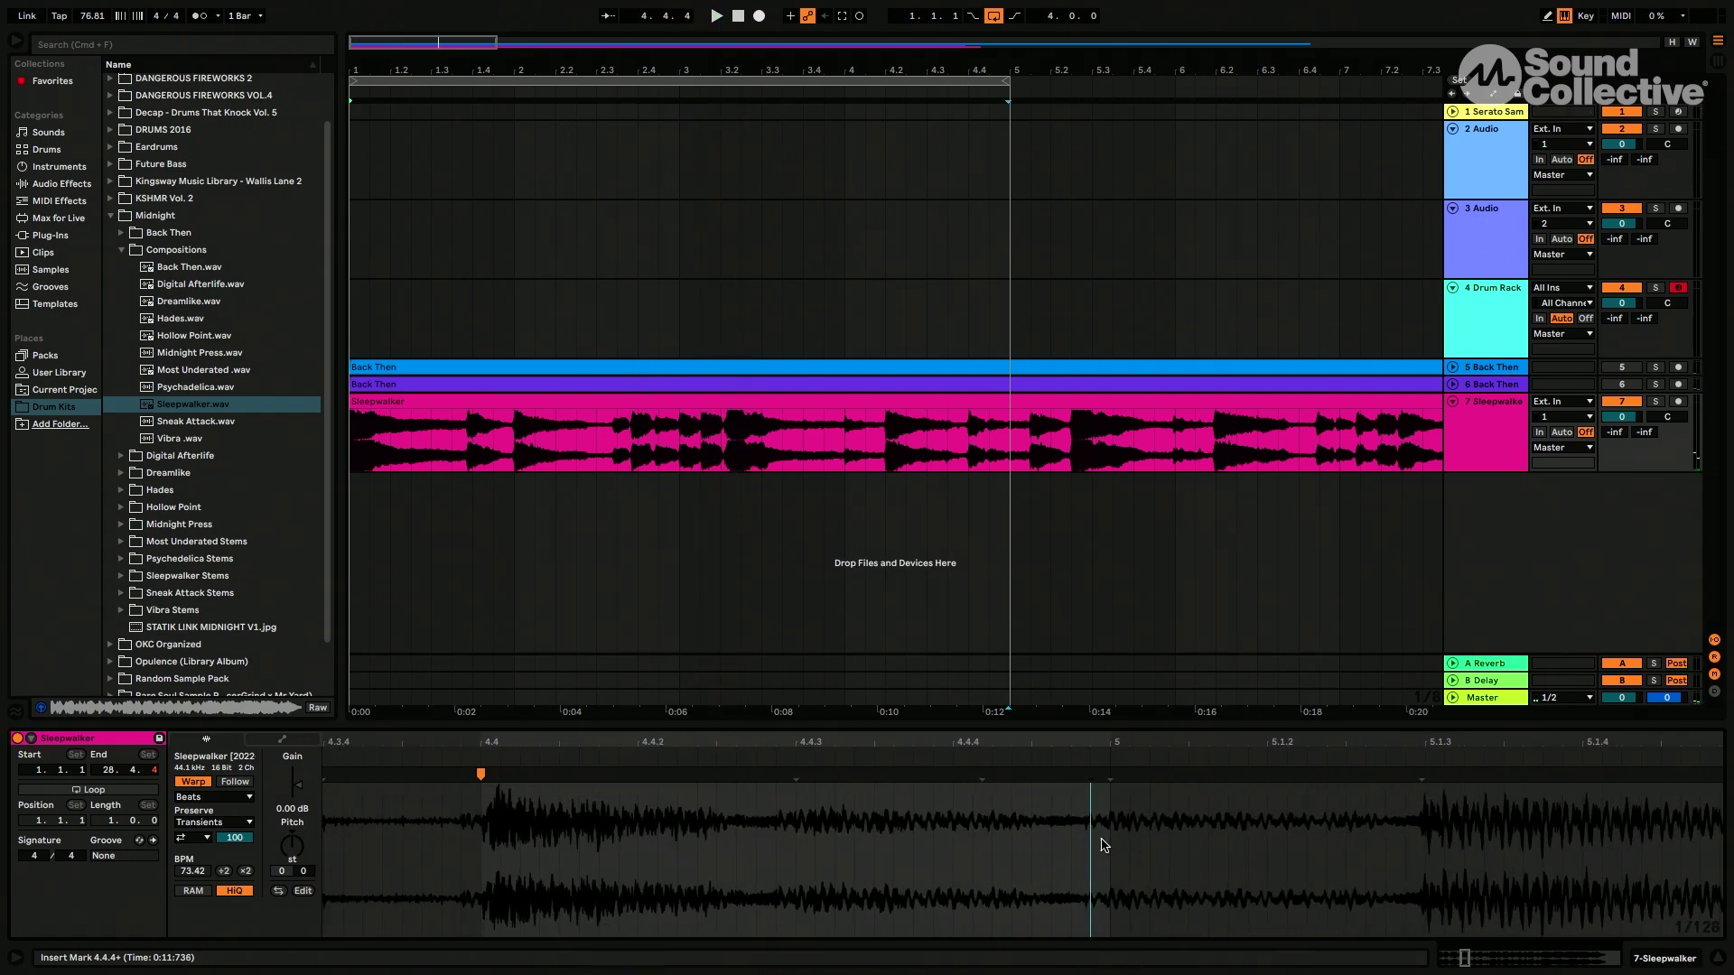
pyautogui.scroll(4, 1086, 837)
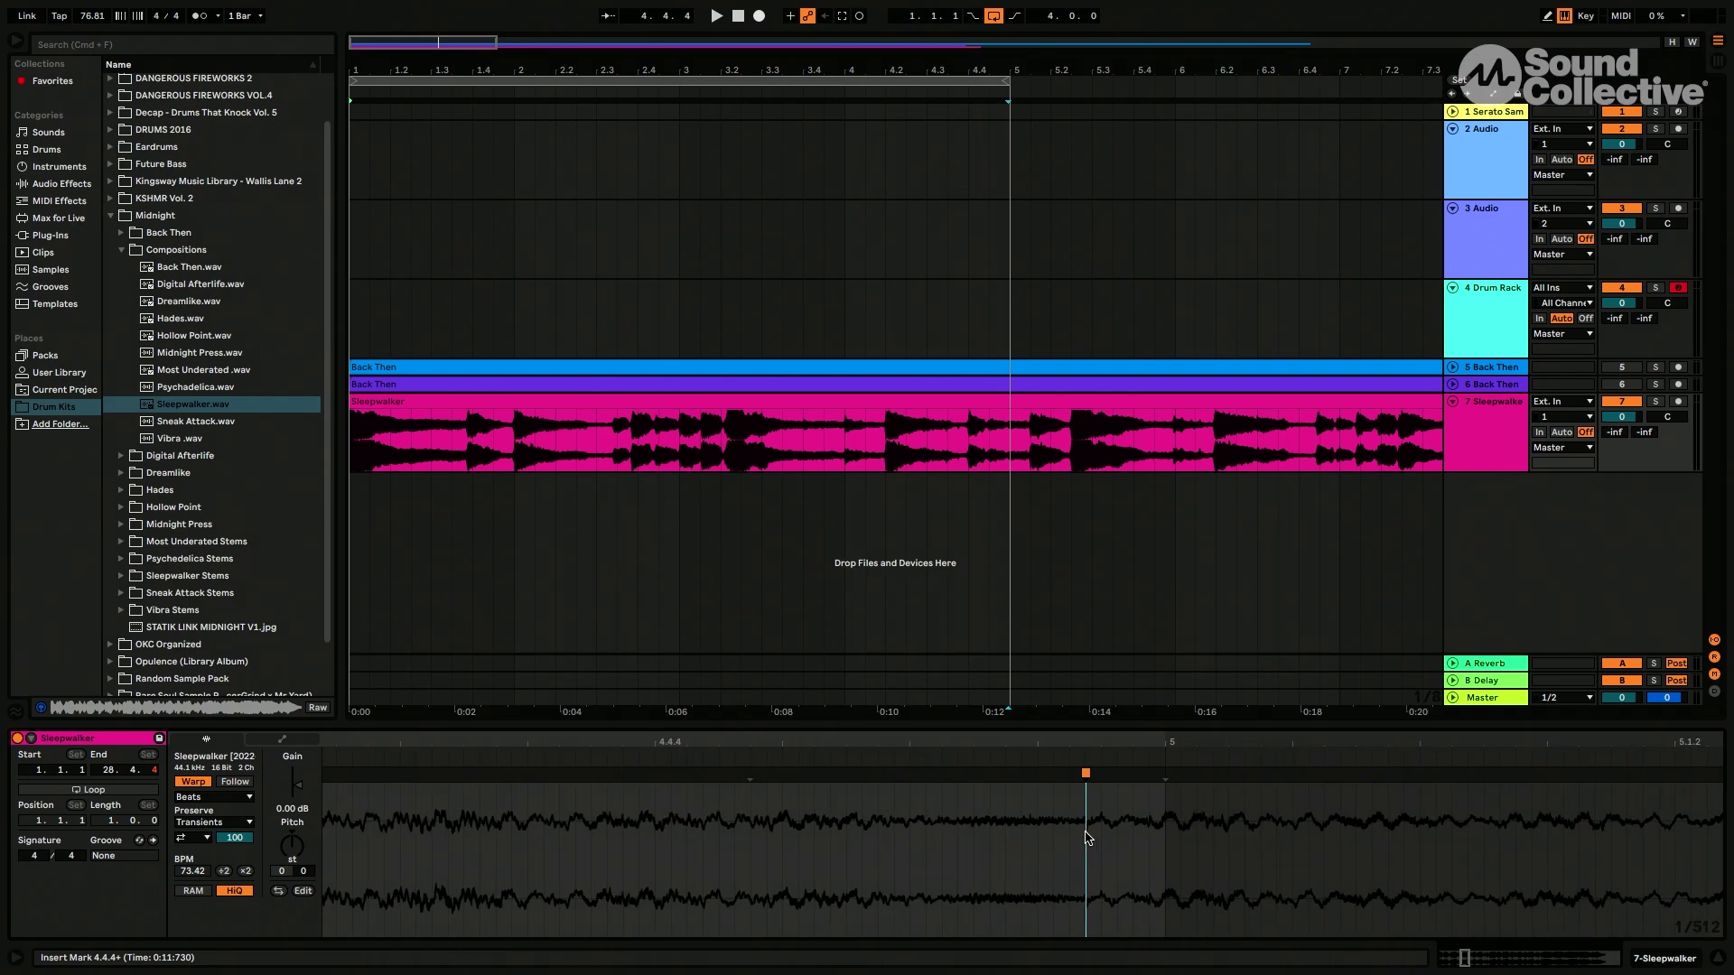
pyautogui.moveTo(1084, 774); pyautogui.dragTo(1165, 774)
pyautogui.scroll(-12, 1008, 852)
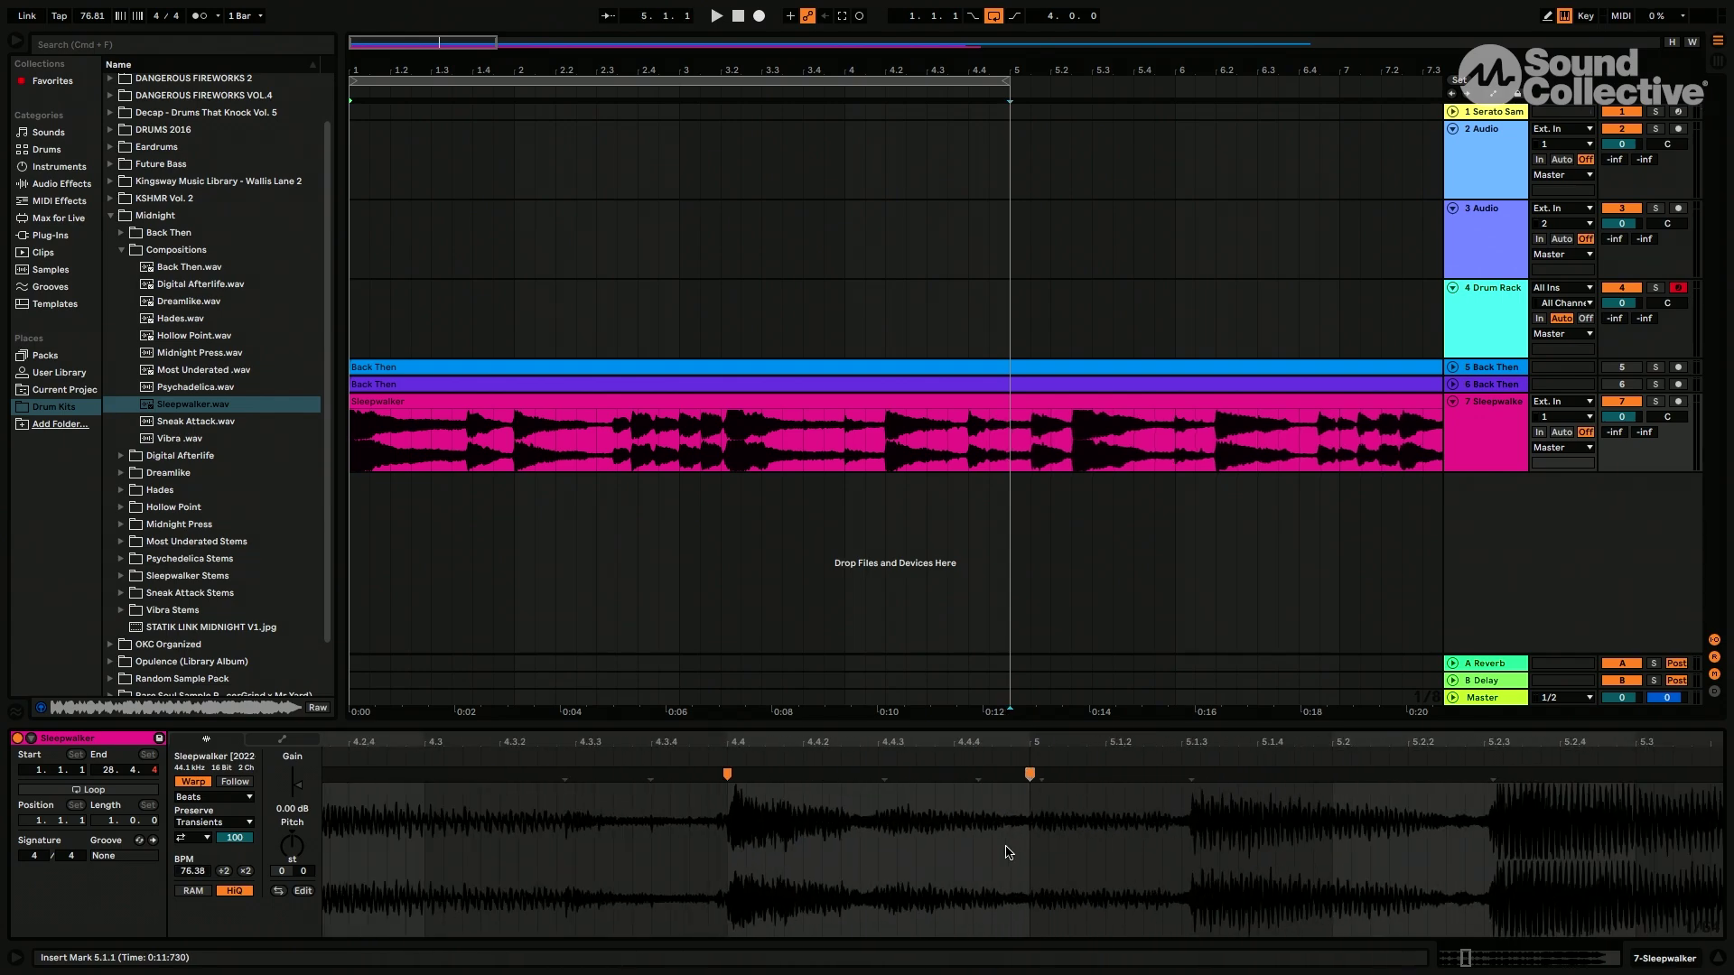
# Play the warped four-bar Sleepwalker loop to check its timing, and place the insert mark at 8.1.1.
pyautogui.press('space')
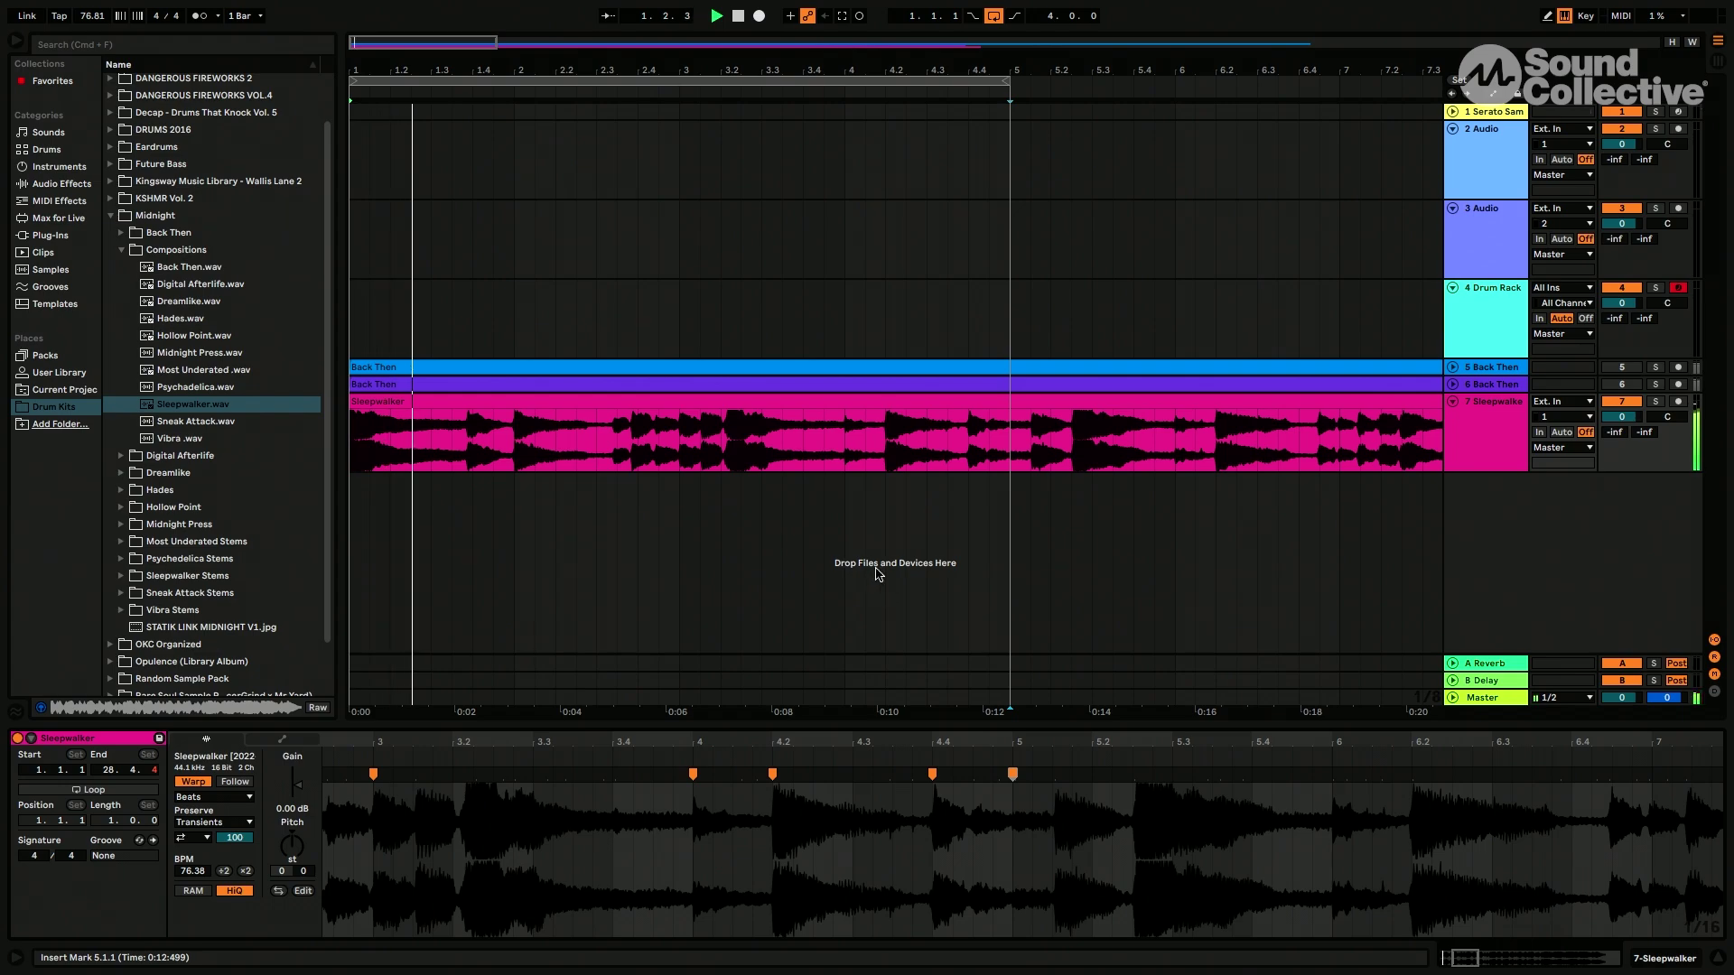
pyautogui.hscroll(1, 750, 831)
pyautogui.scroll(-6, 732, 834)
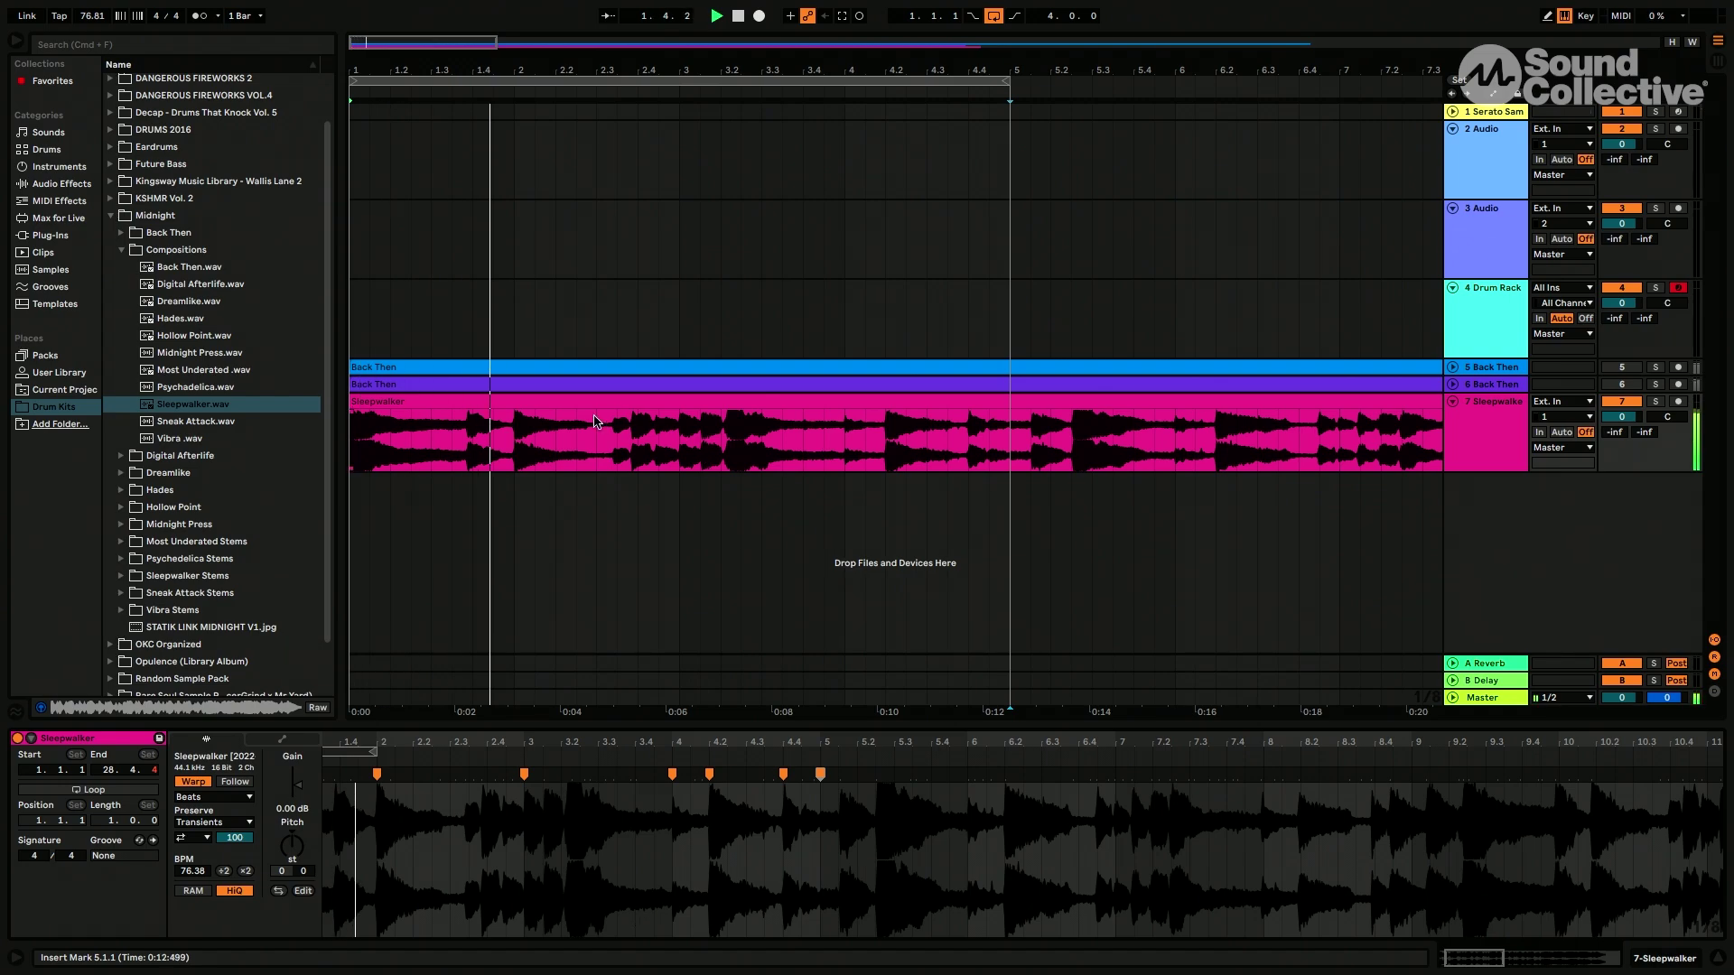
pyautogui.scroll(-8, 600, 425)
pyautogui.click(484, 456)
pyautogui.press('space')
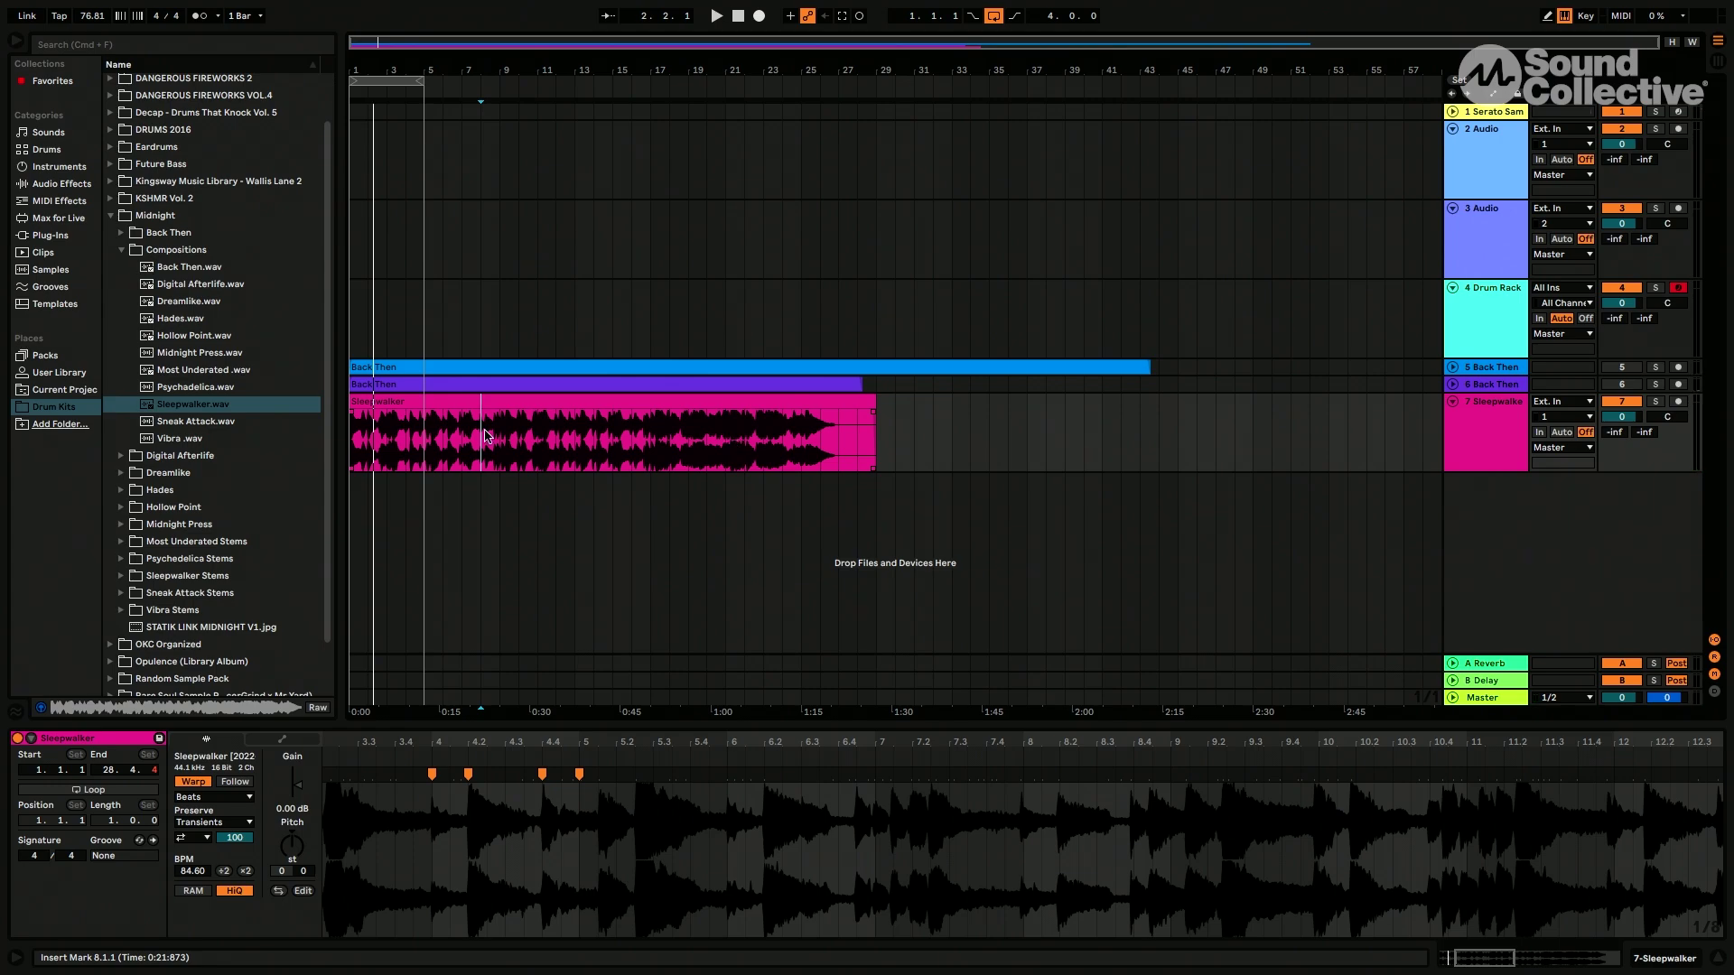
# Look through the Midnight folder's compositions and Hollow Point stems, and collapse the Midnight folder.
pyautogui.click(156, 441)
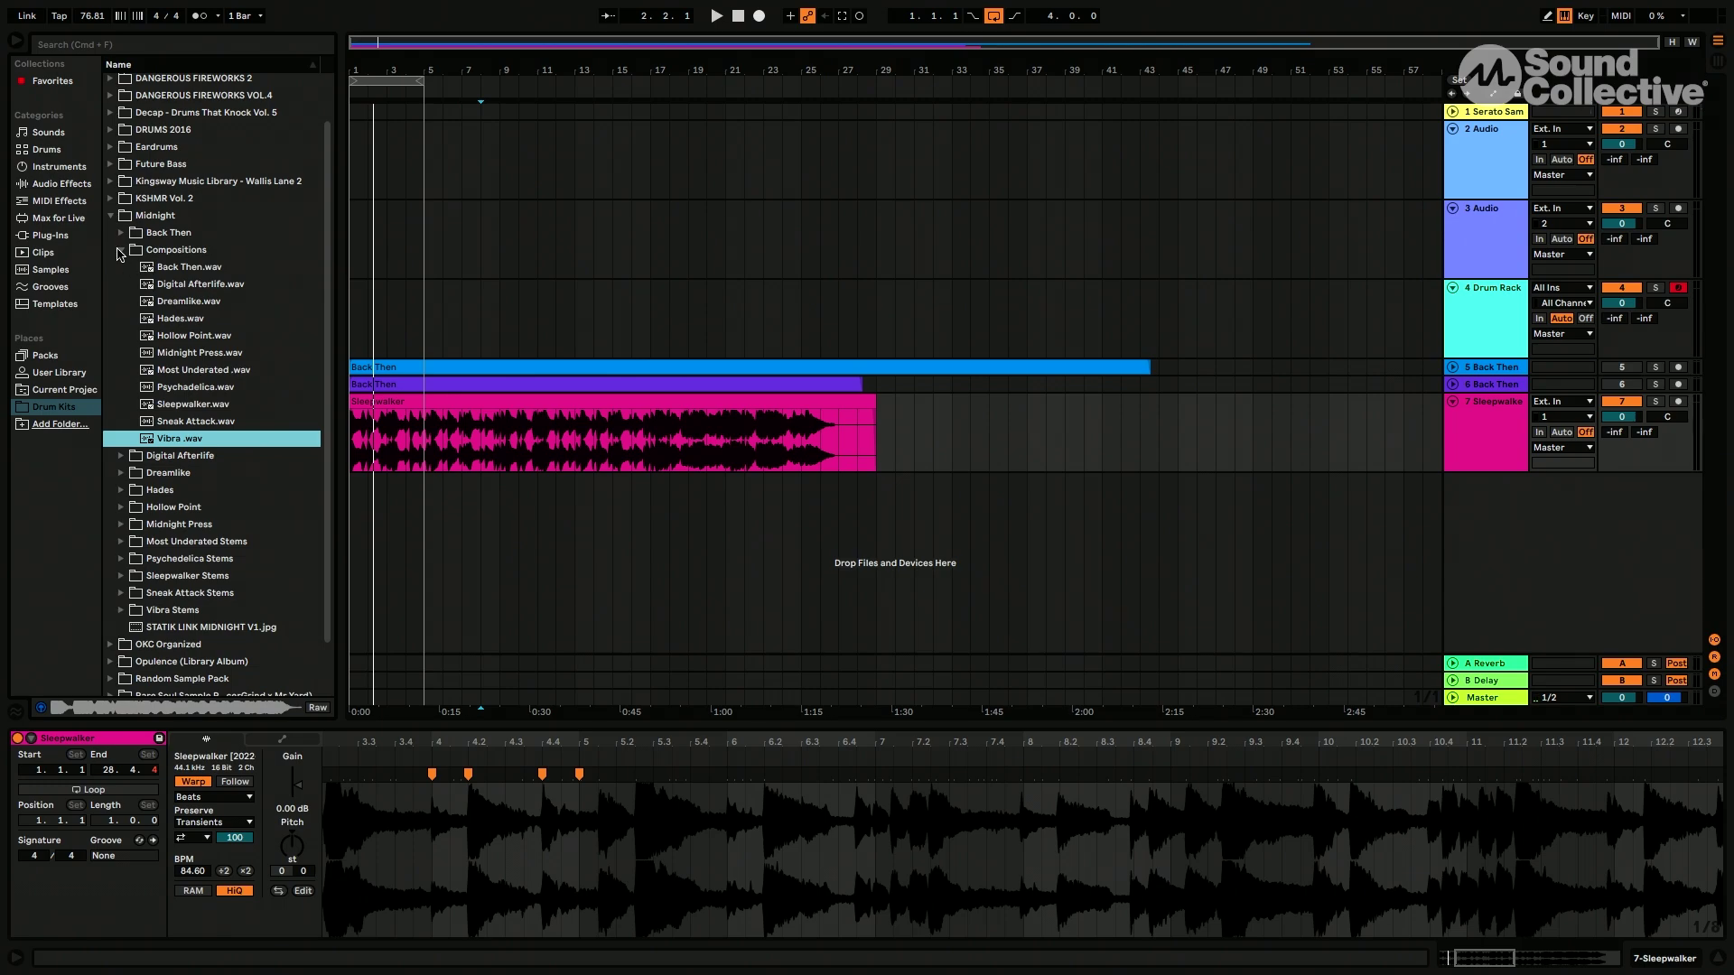
pyautogui.click(120, 251)
pyautogui.click(120, 373)
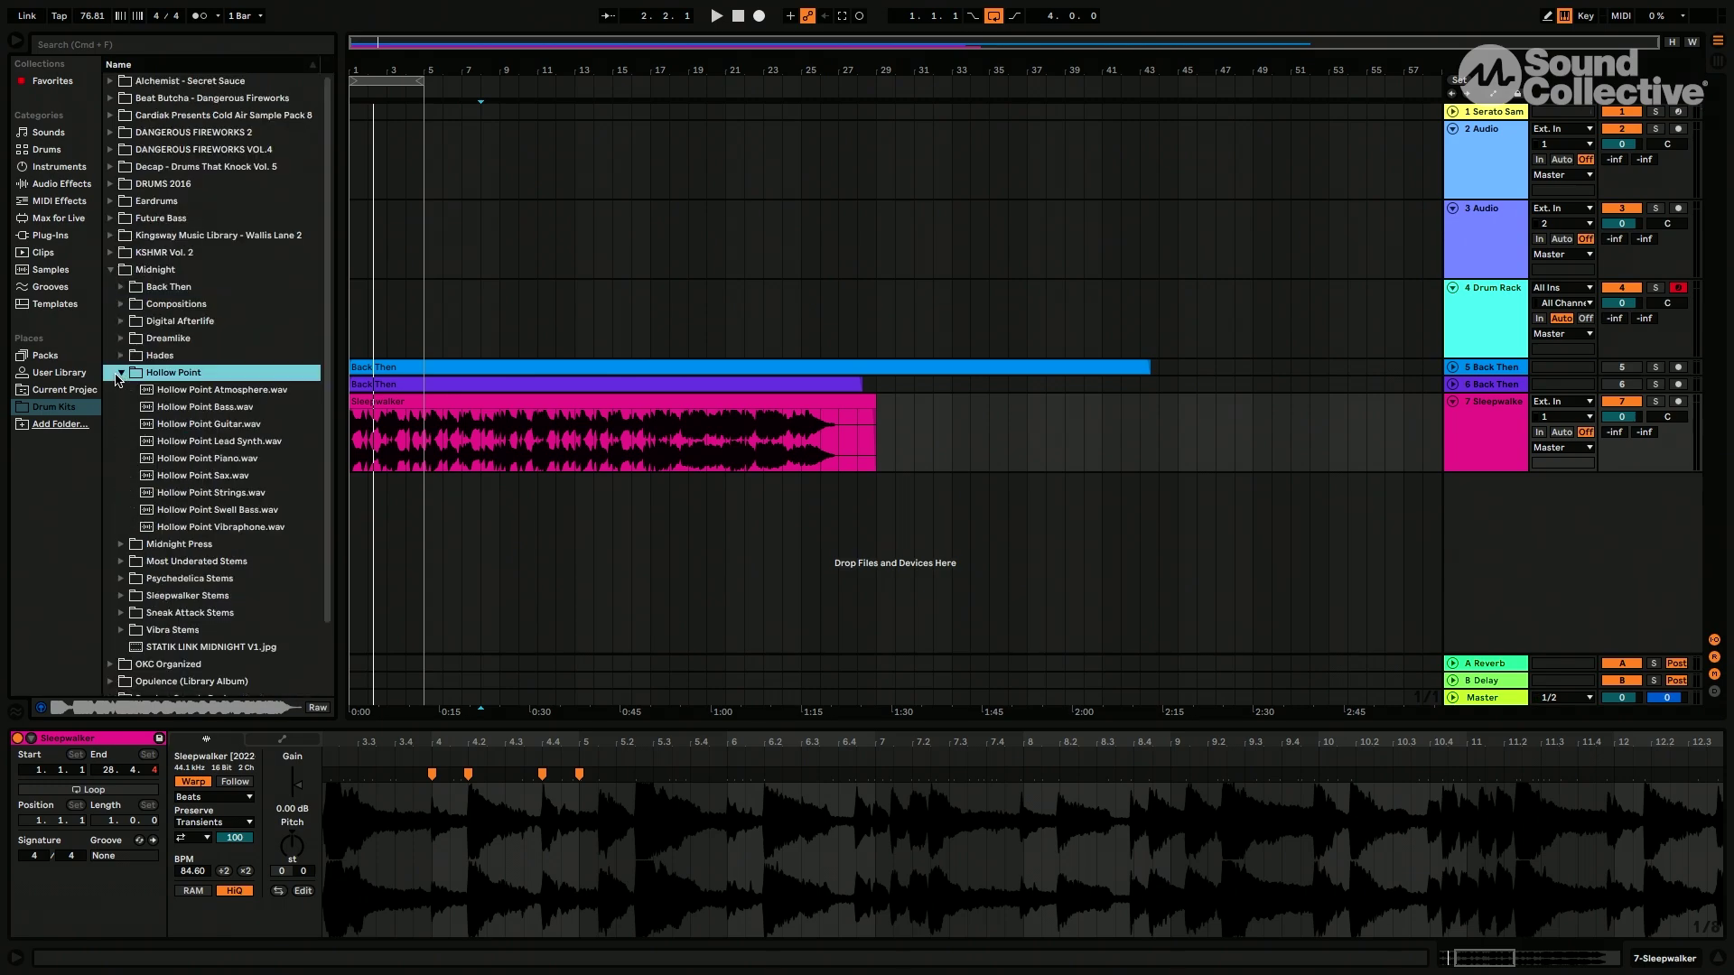
pyautogui.click(137, 394)
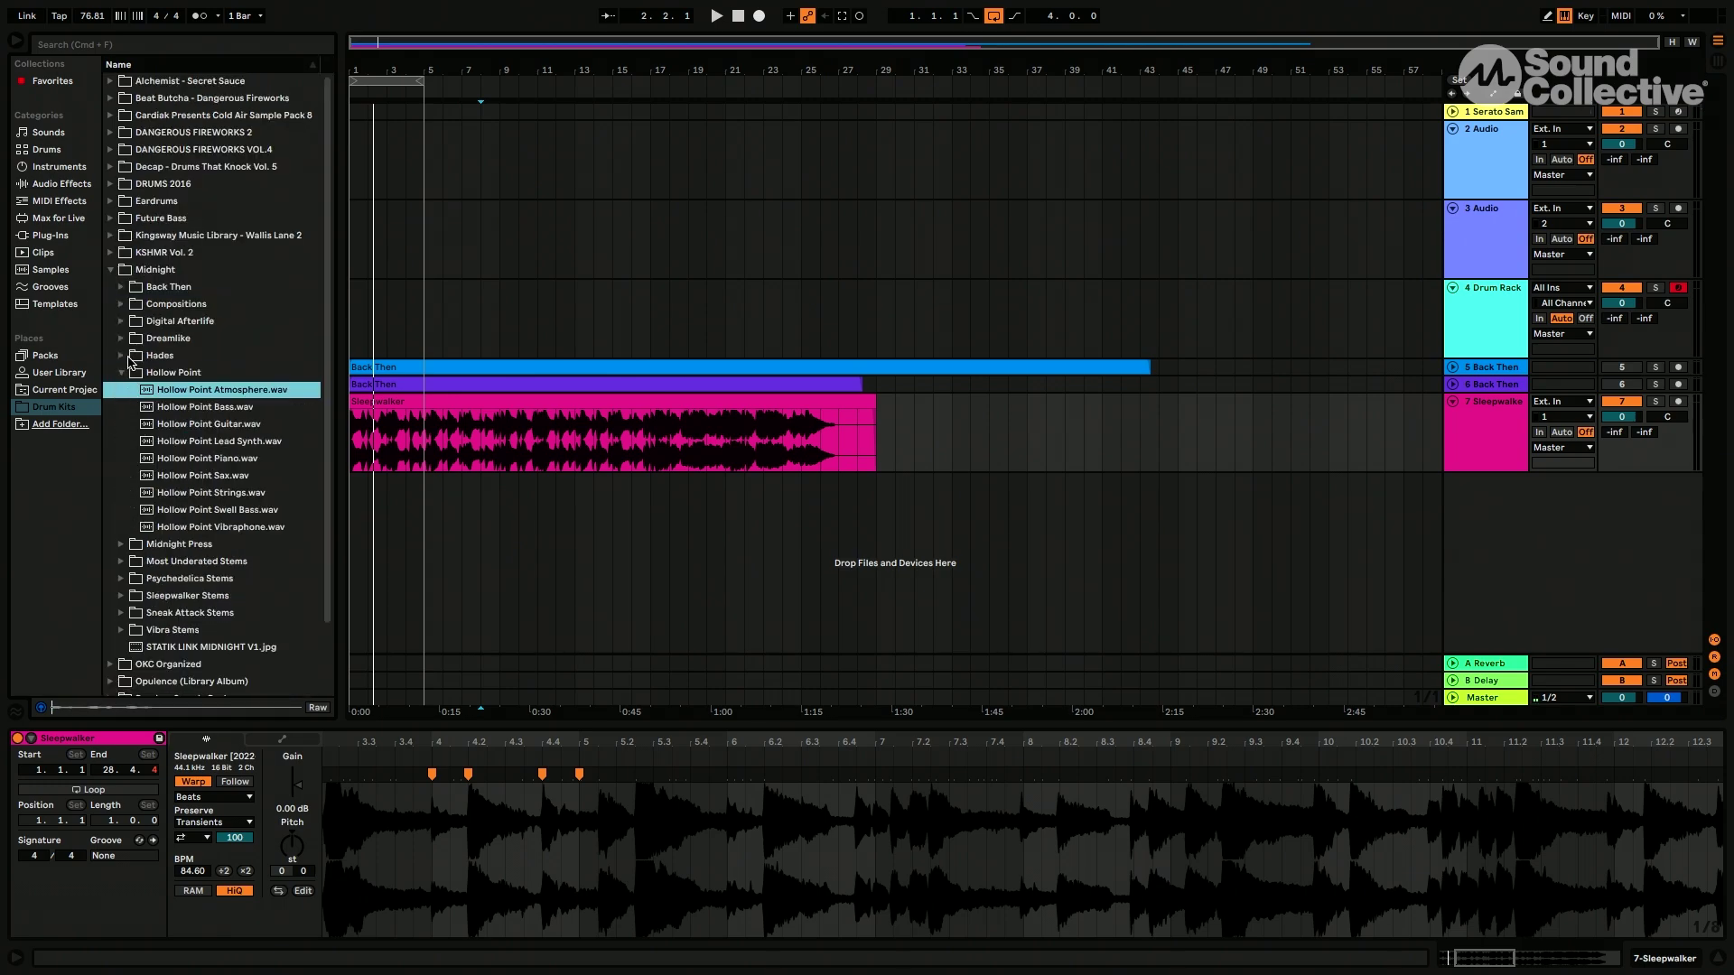
pyautogui.click(110, 269)
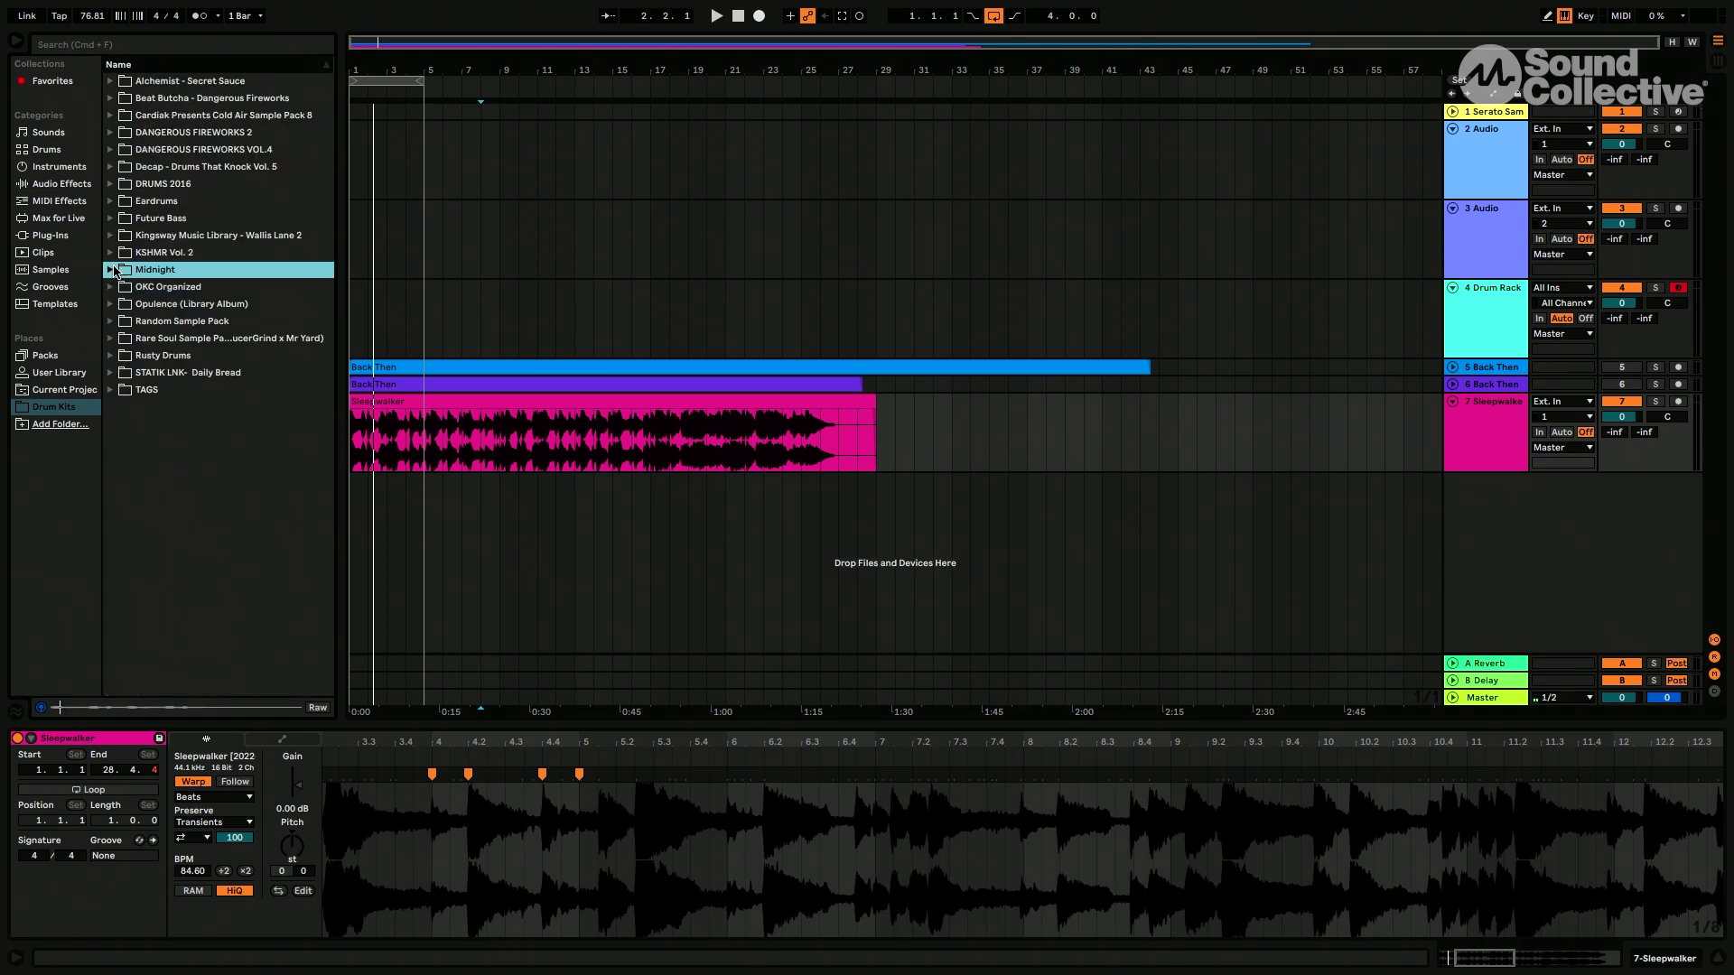
# Audition samples in the STATIK LNK- Daily Bread folder and place 27 (81 bpm, Cm).wav on track 3 at 1.1.1.
pyautogui.click(111, 372)
pyautogui.click(154, 439)
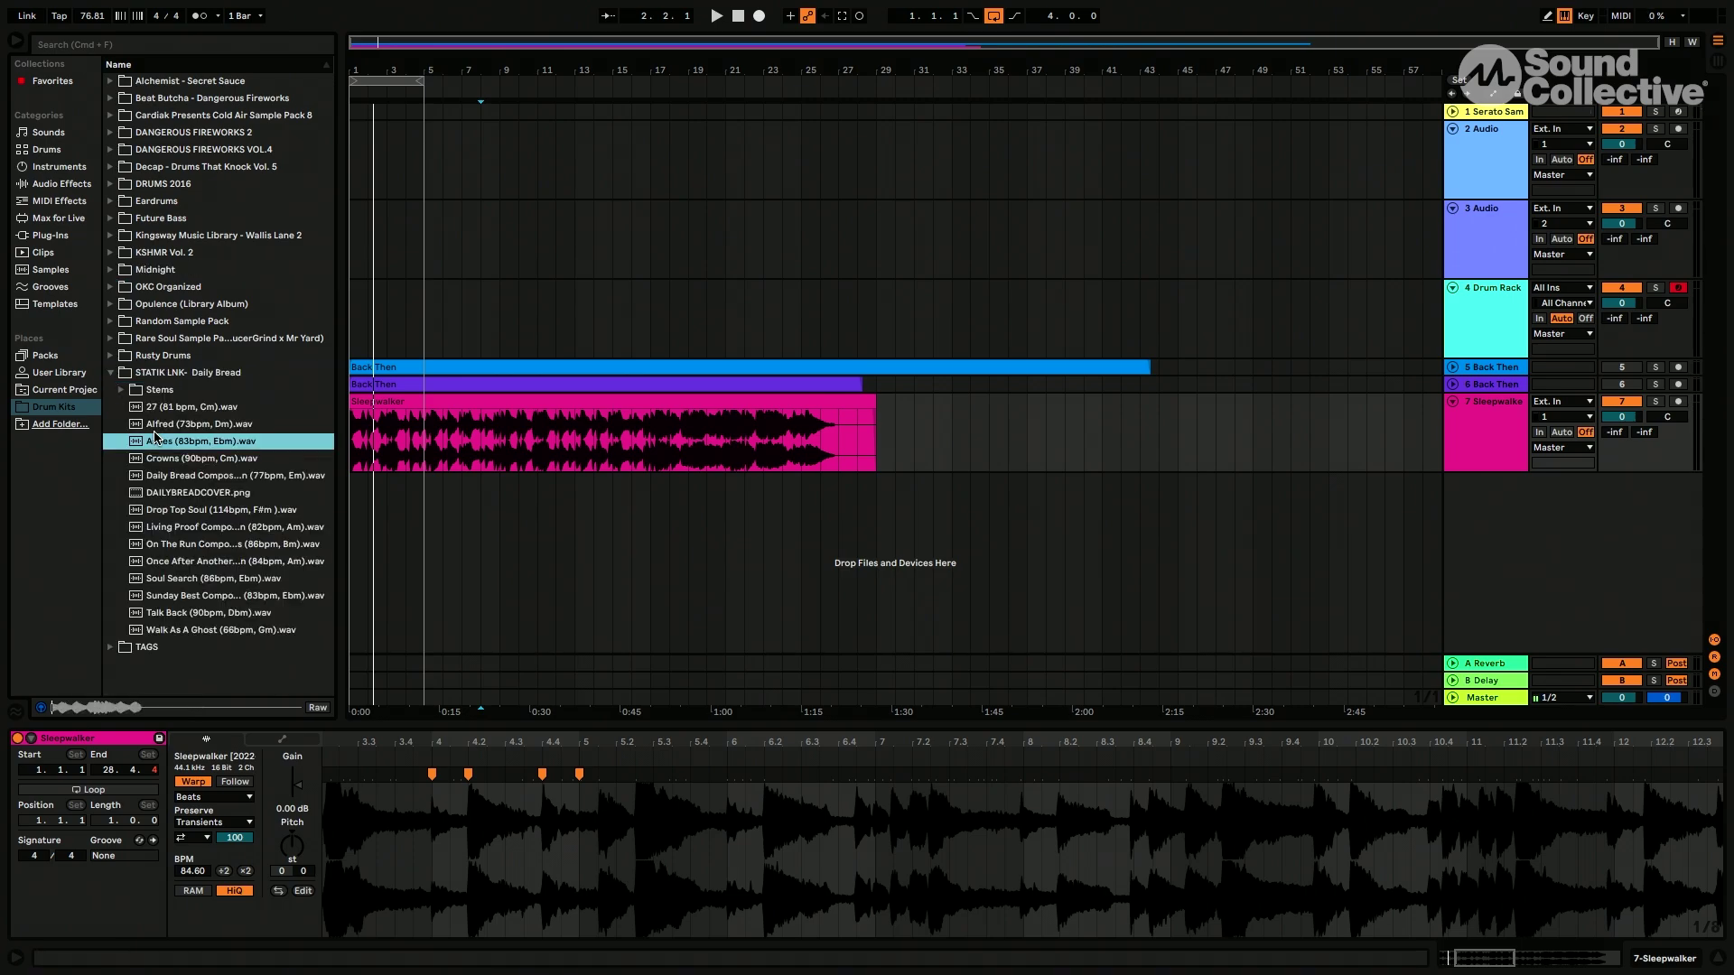
pyautogui.click(156, 409)
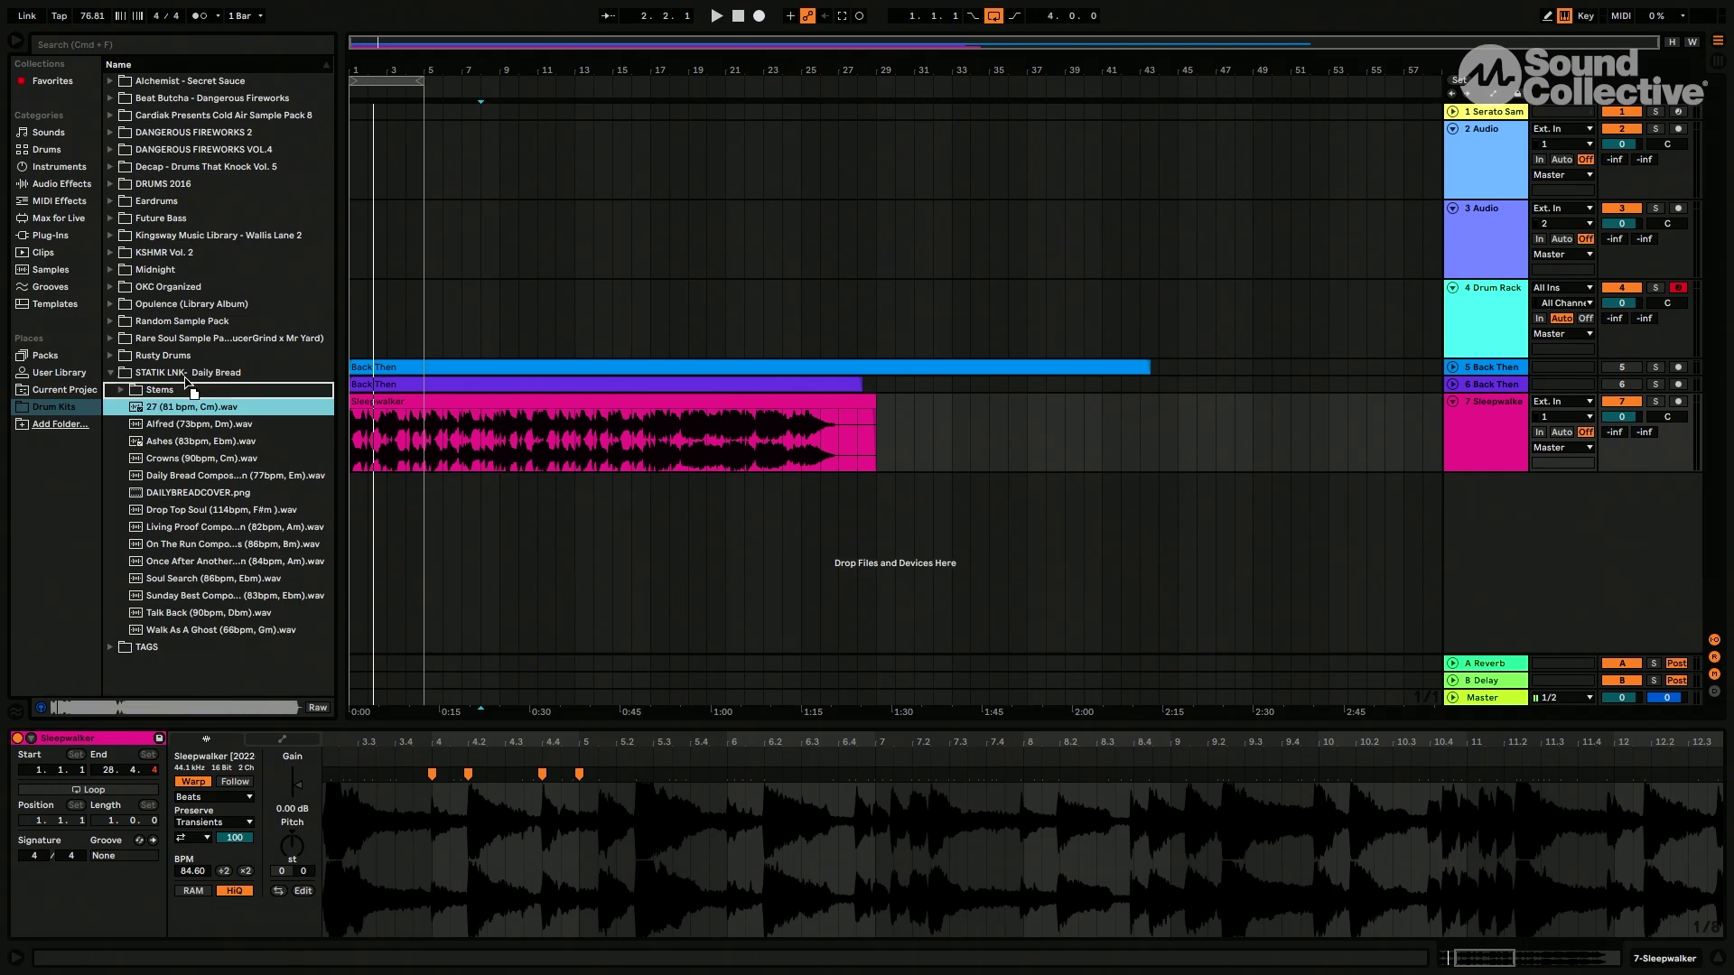
pyautogui.moveTo(187, 383); pyautogui.dragTo(358, 242)
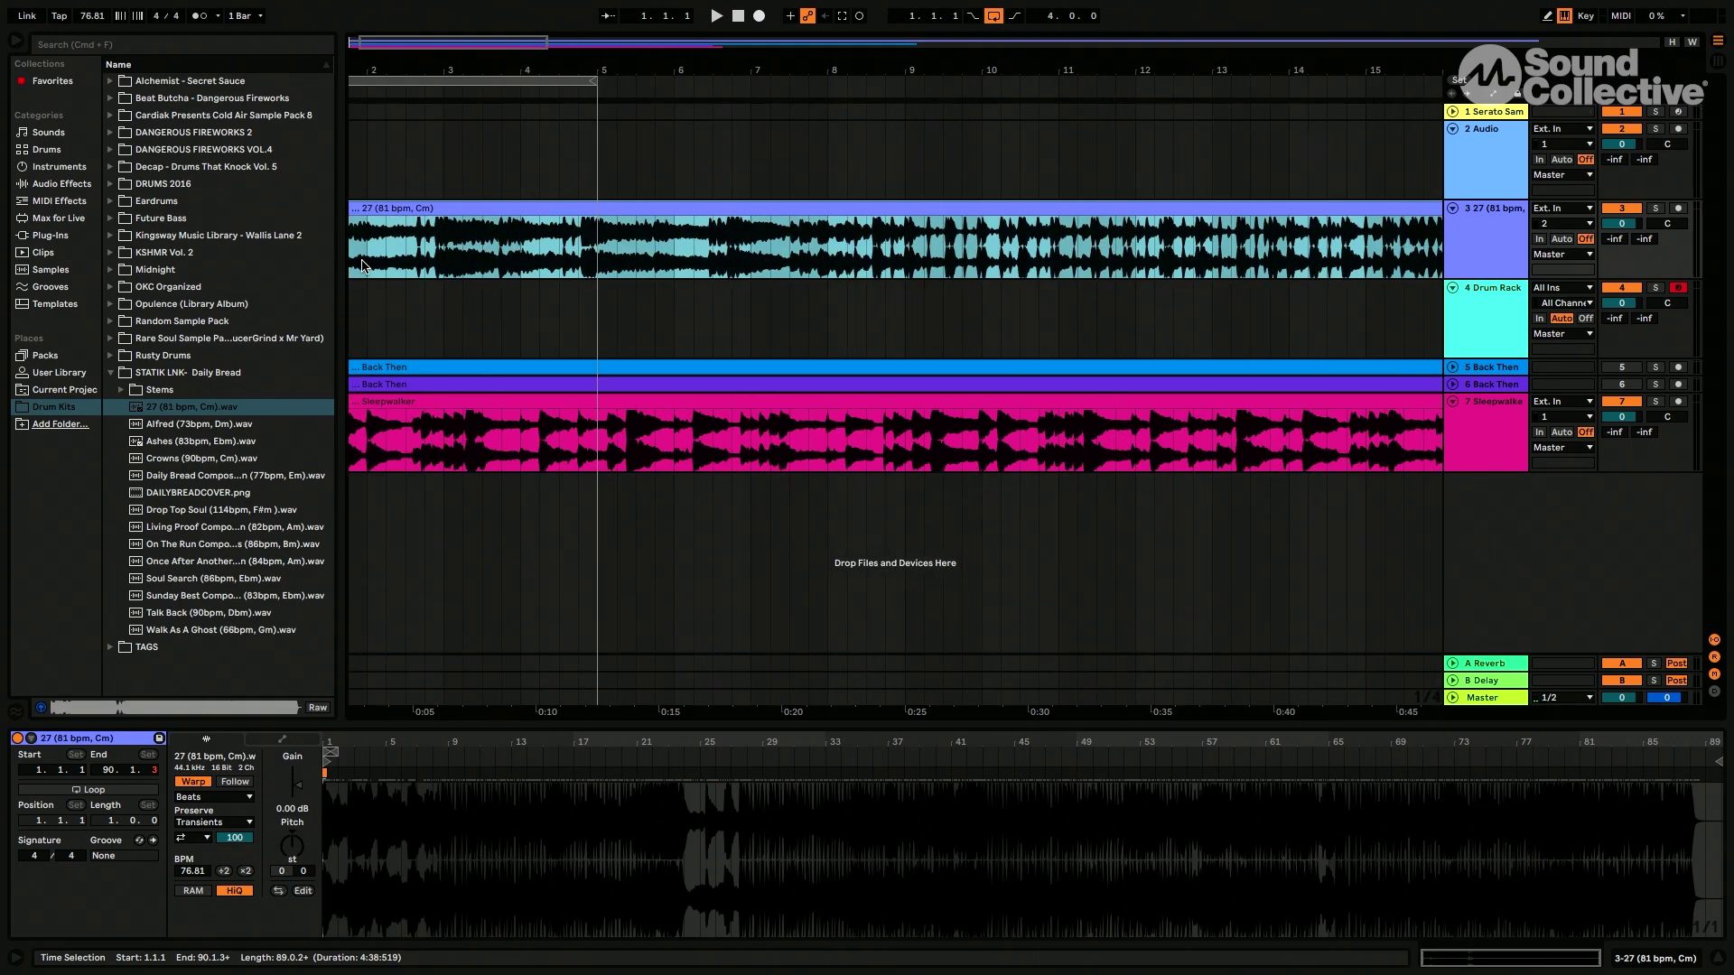
# Turn off the arrangement loop and mute the Sleepwalker track to hear the 27 clip alone from the start.
pyautogui.scroll(2, 361, 266)
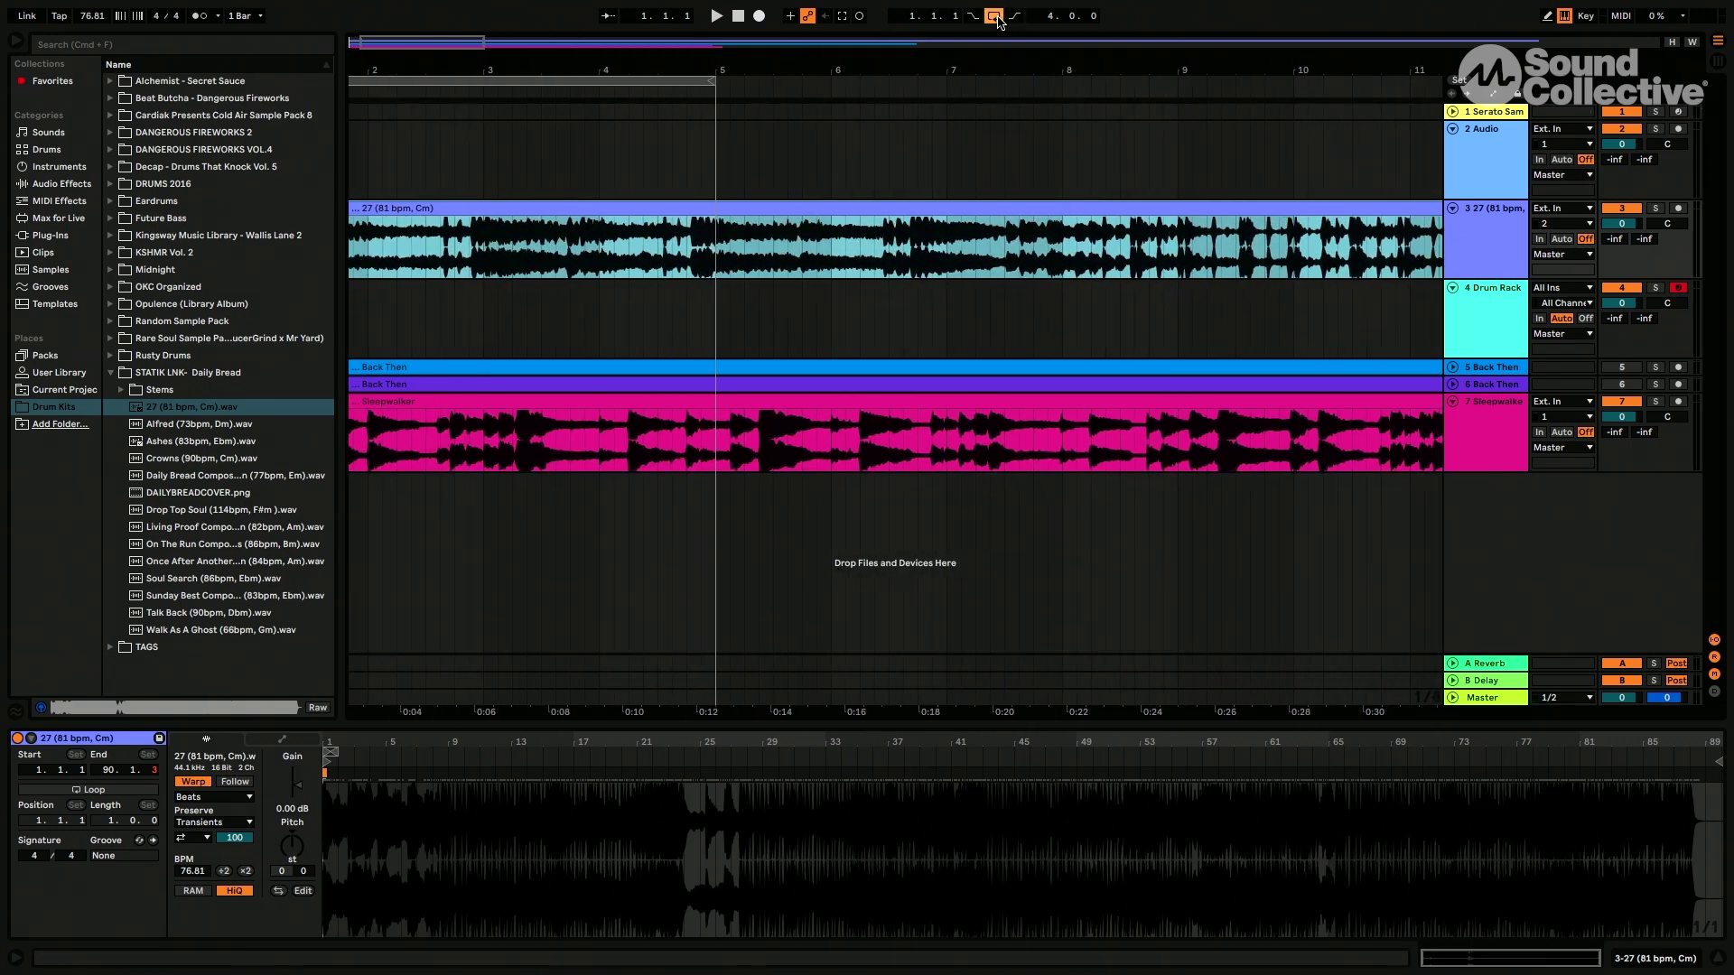
pyautogui.click(996, 18)
pyautogui.click(1617, 401)
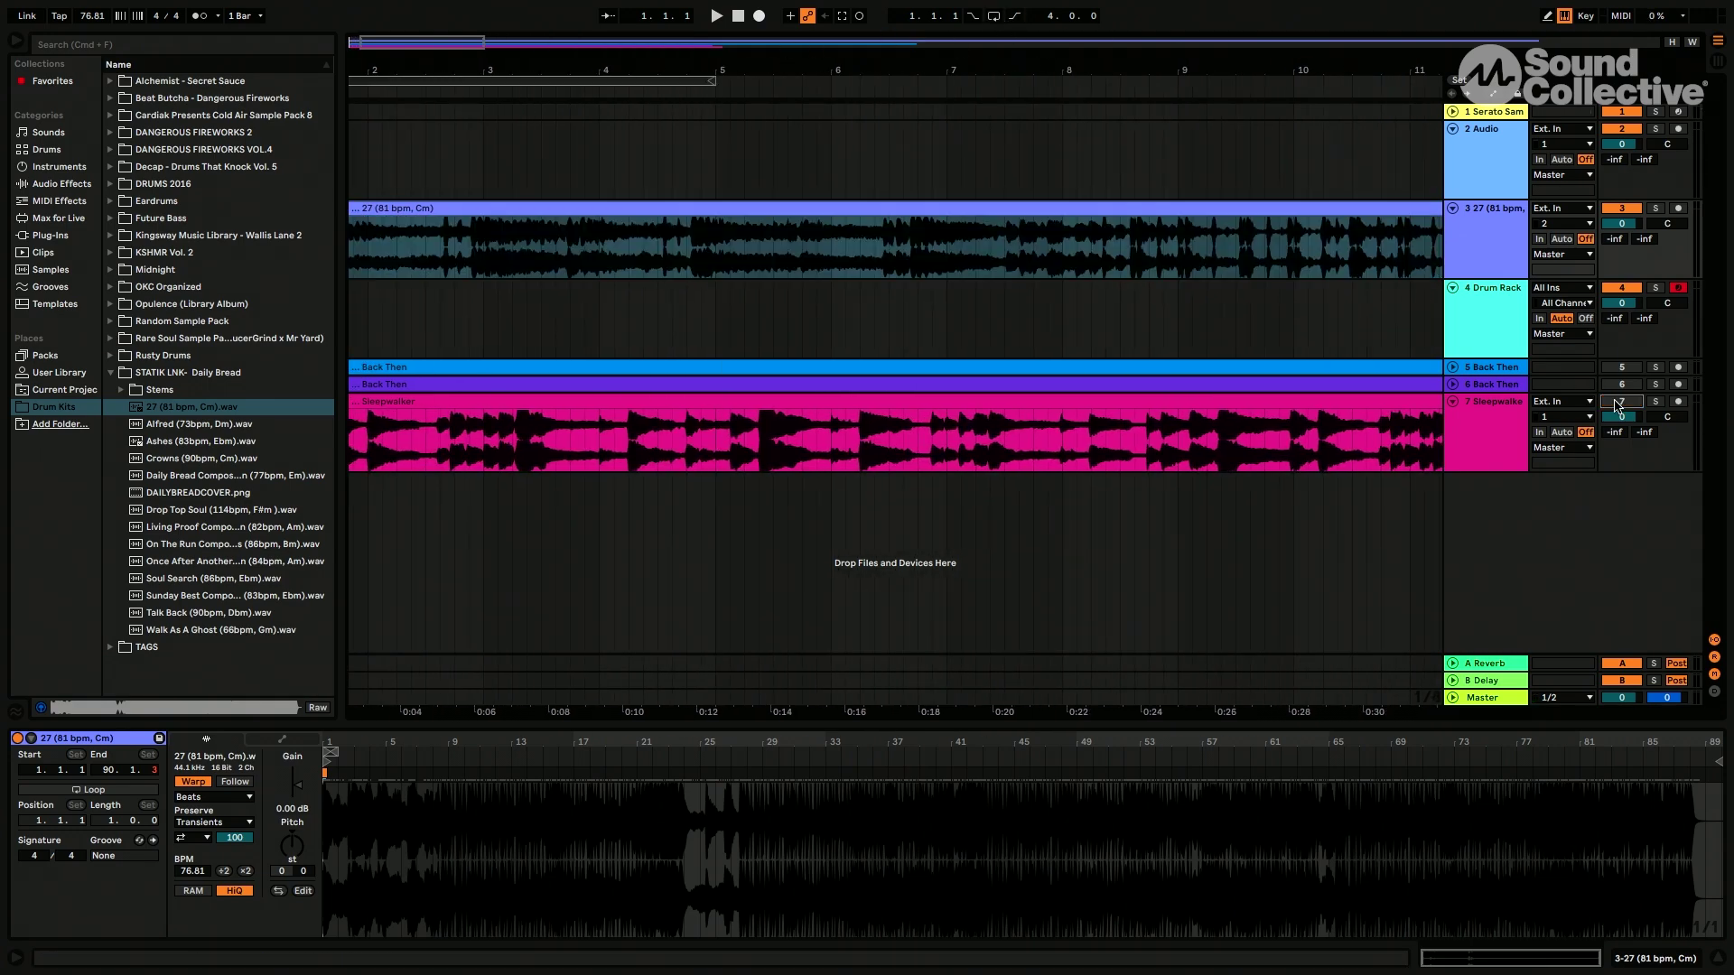
pyautogui.click(492, 247)
pyautogui.press('space')
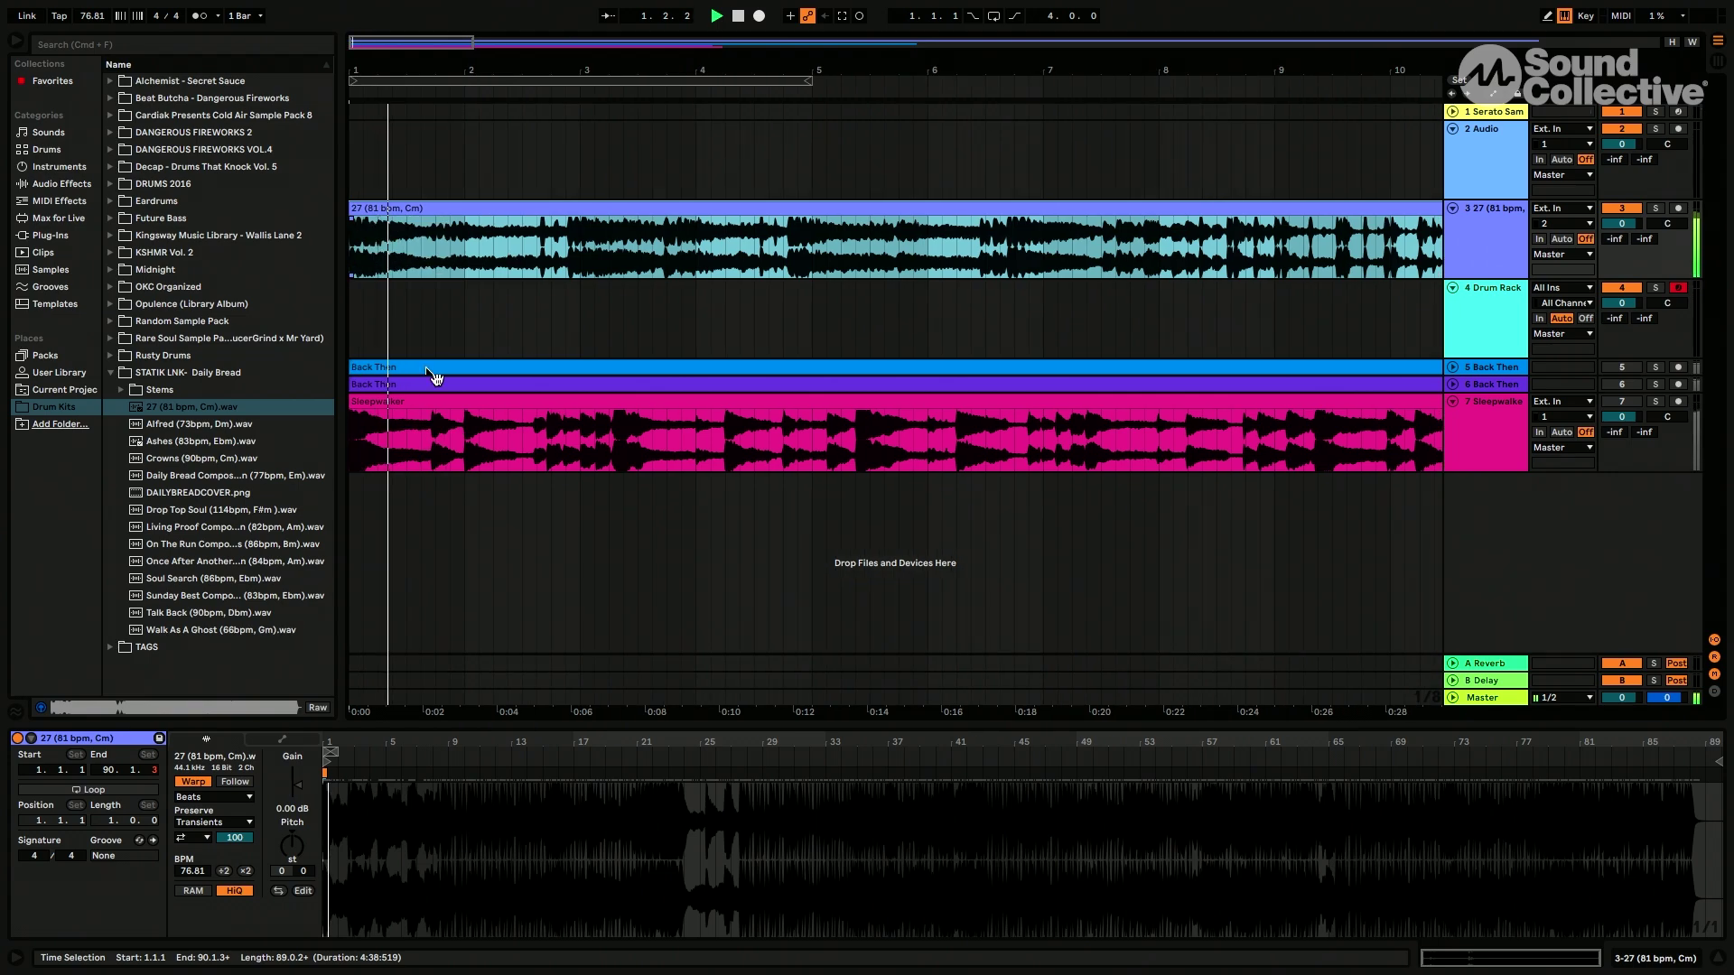
pyautogui.click(347, 810)
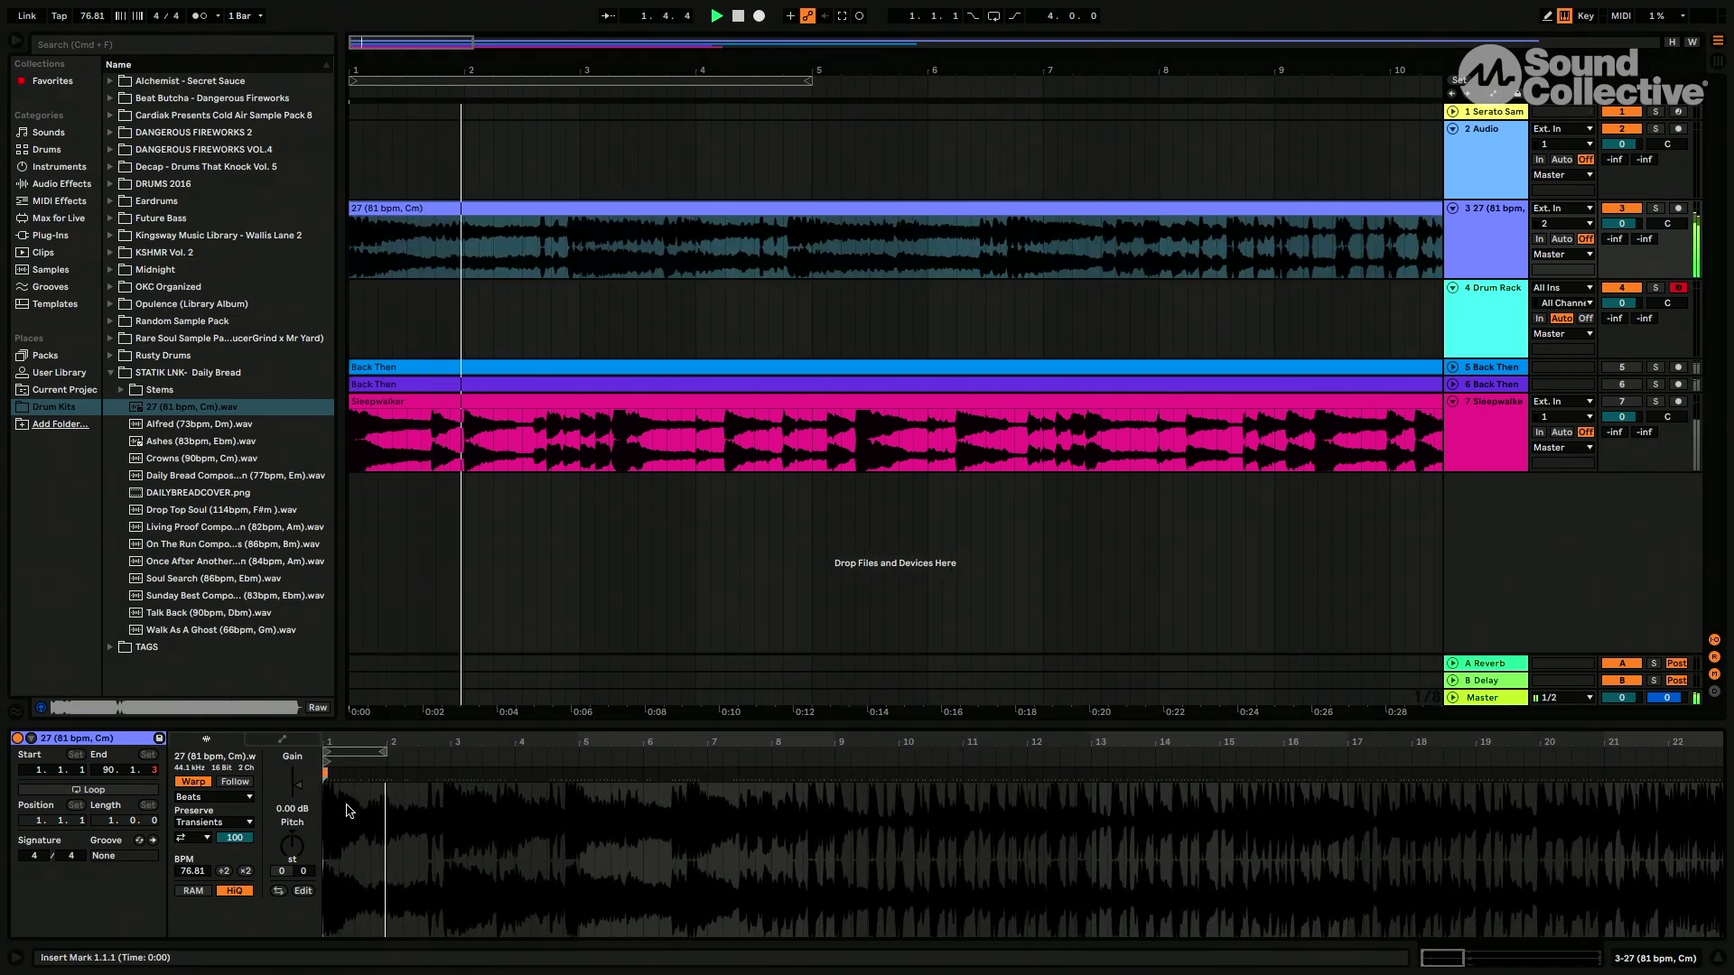
# Set the 27 clip's warp mode to Re-Pitch while it plays, and stop playback.
pyautogui.click(192, 797)
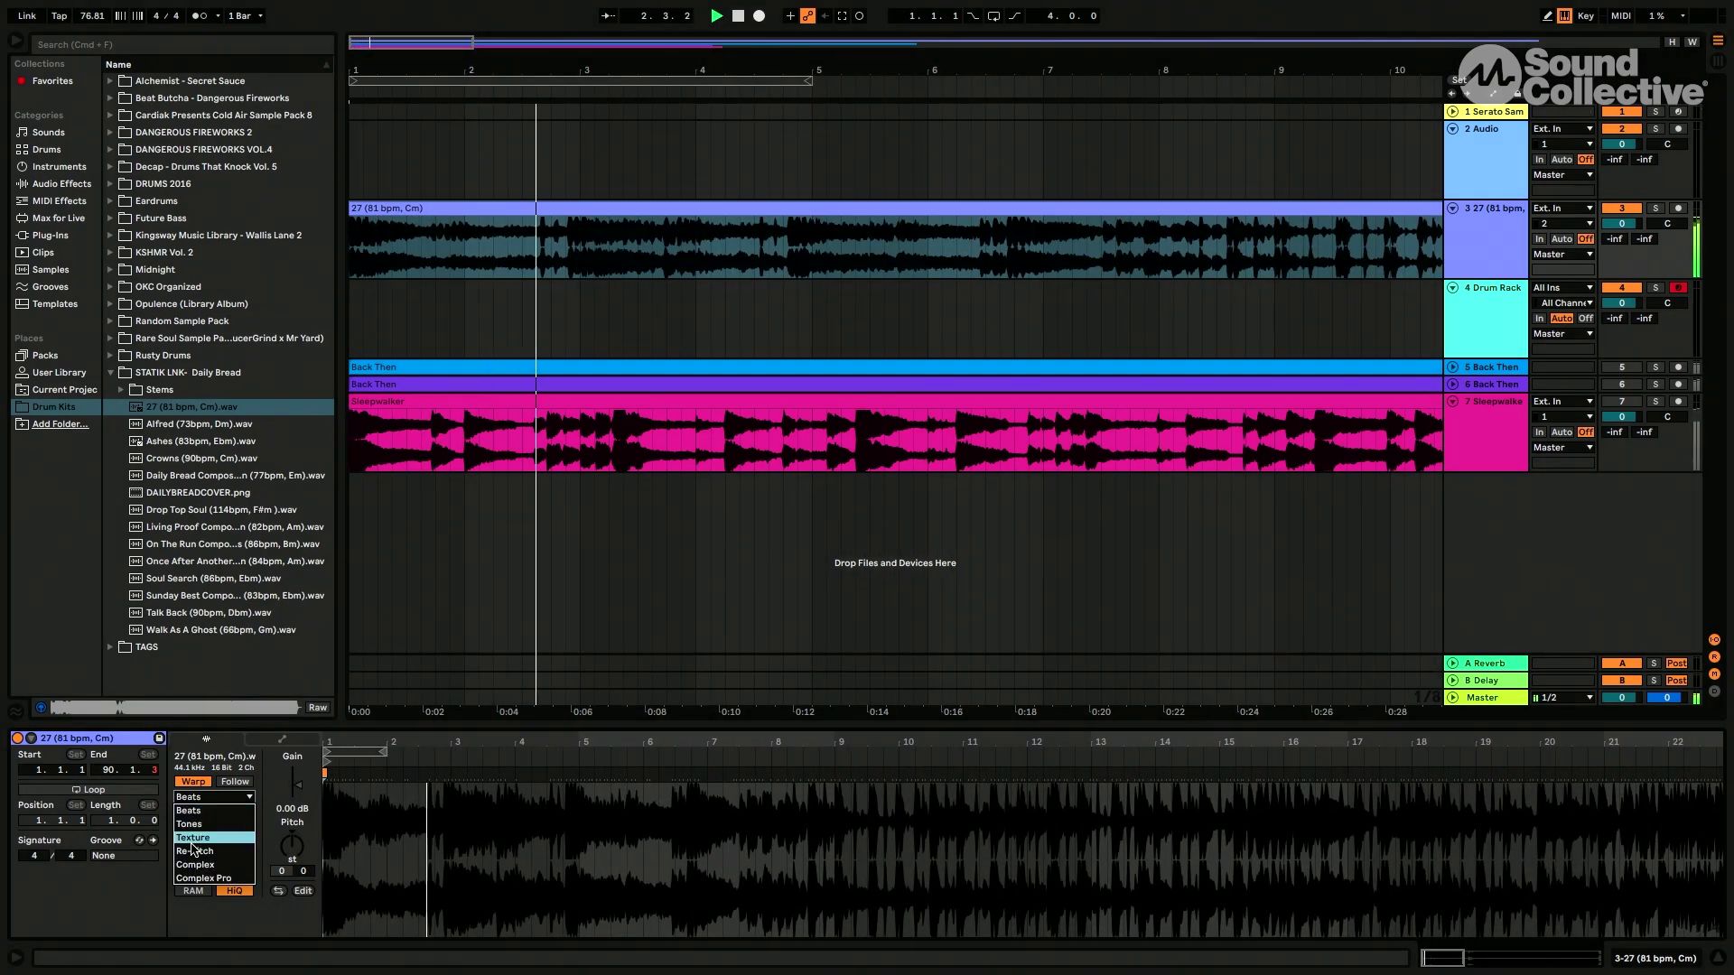
pyautogui.click(527, 472)
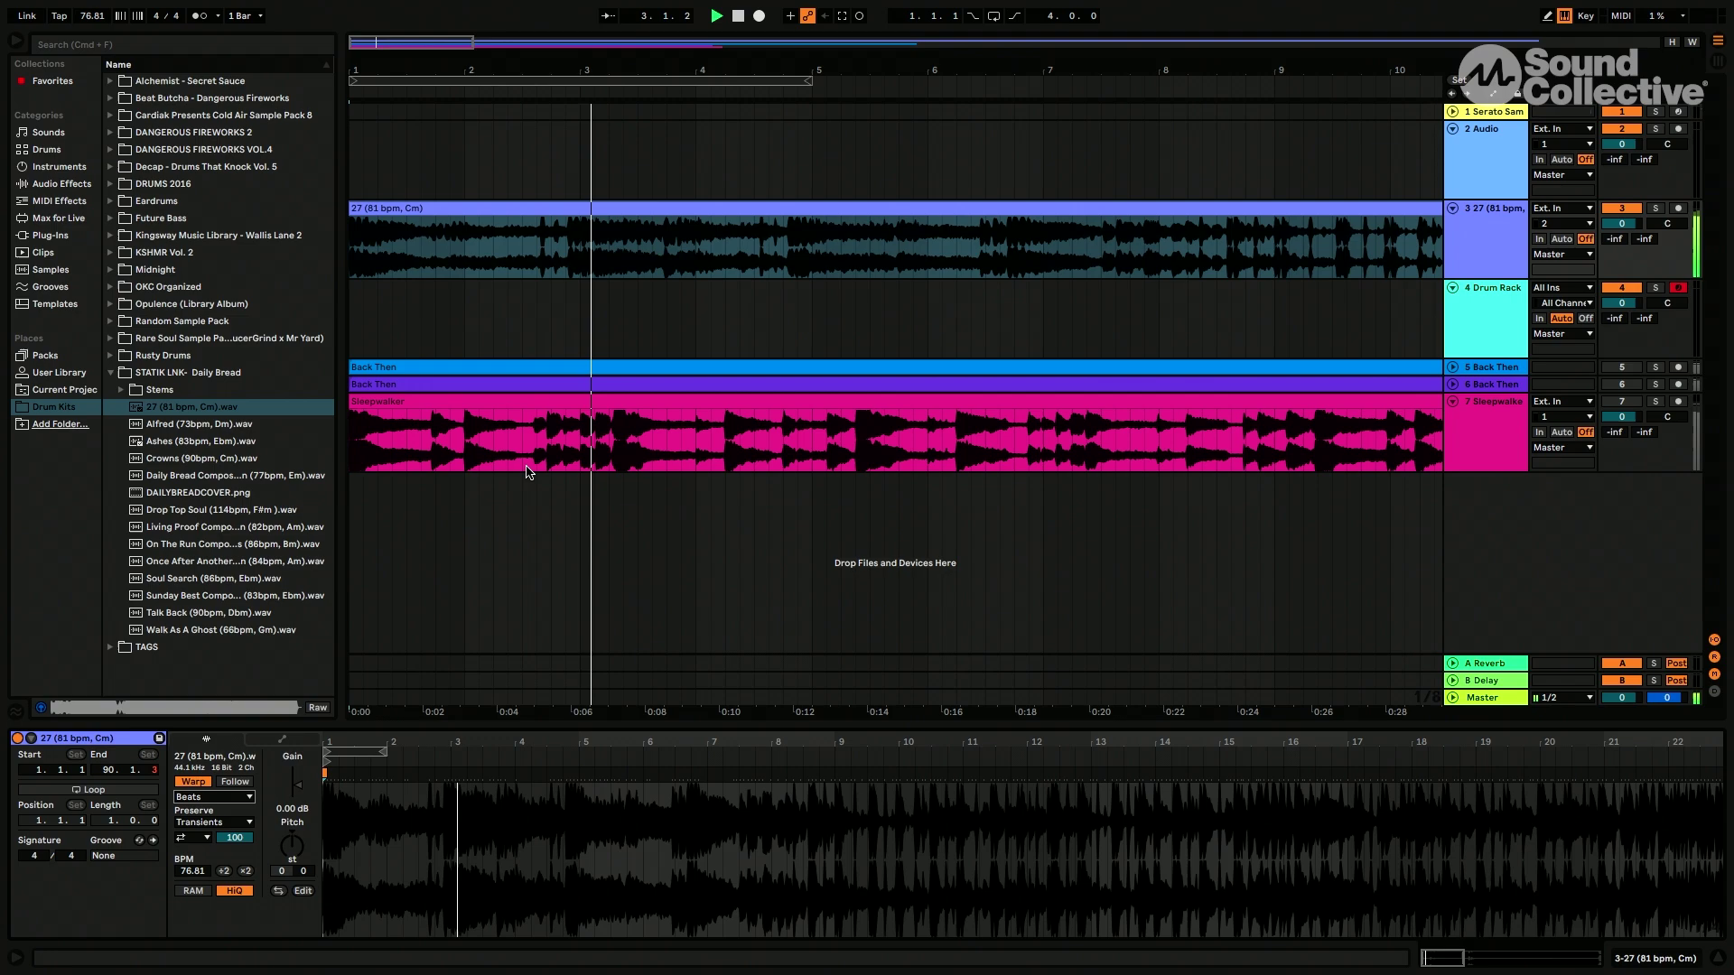
pyautogui.click(433, 271)
pyautogui.scroll(2, 469, 388)
pyautogui.click(195, 797)
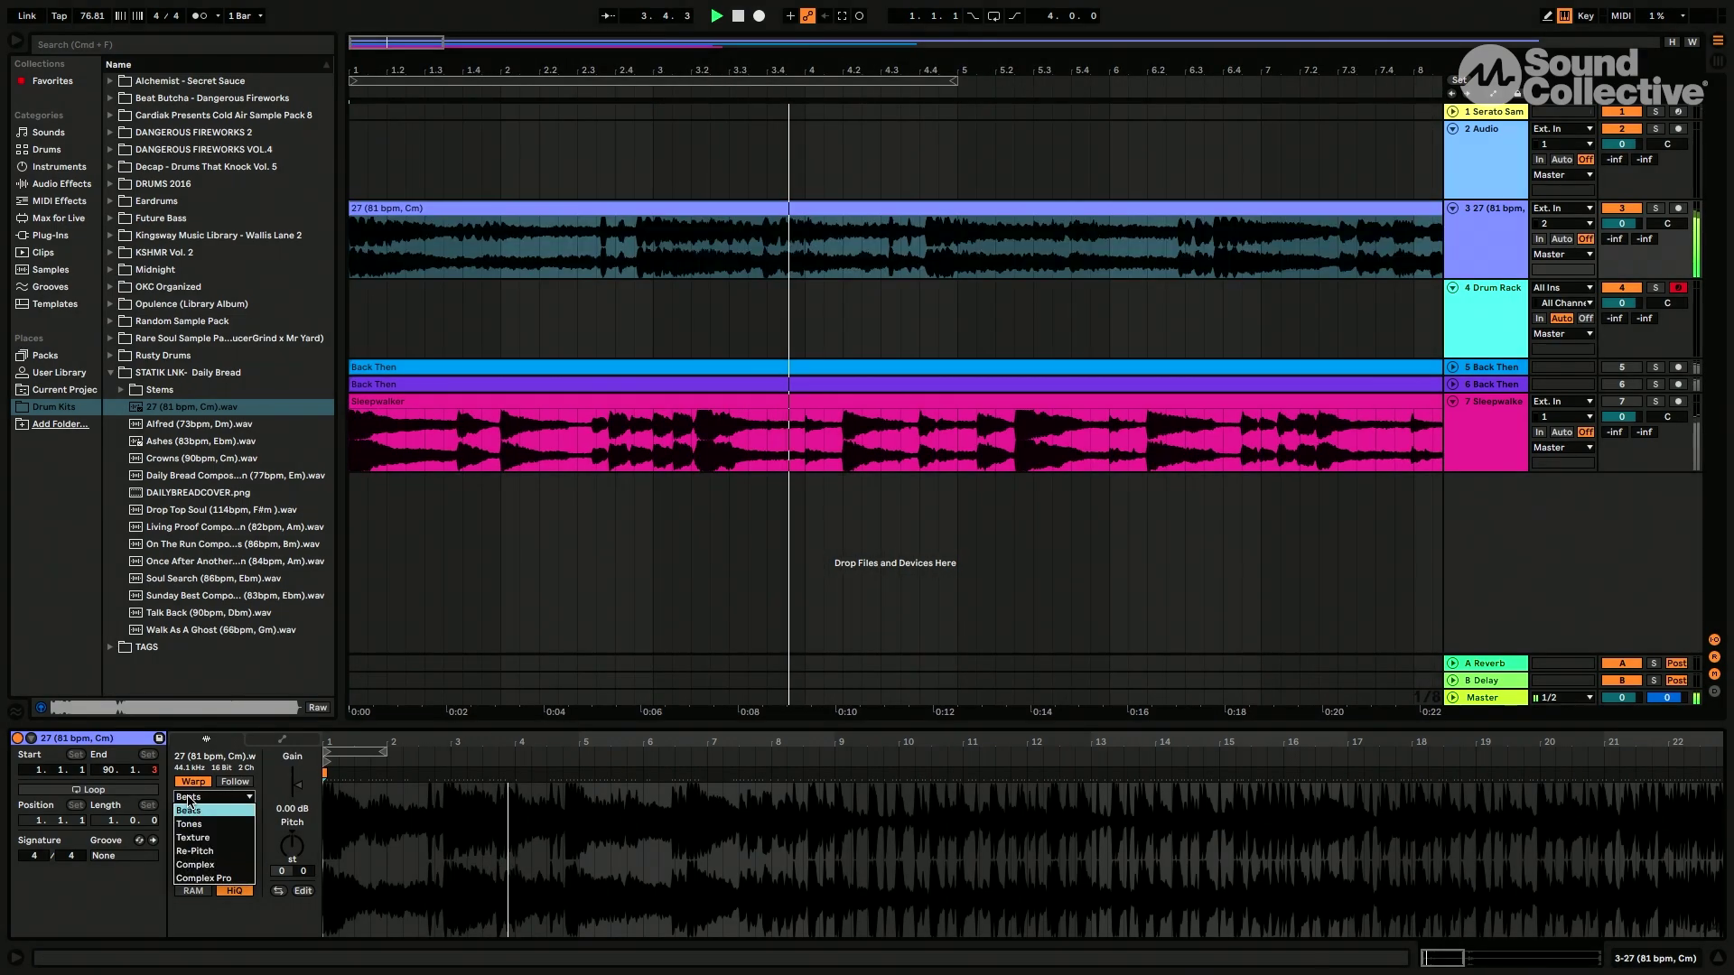
pyautogui.click(191, 854)
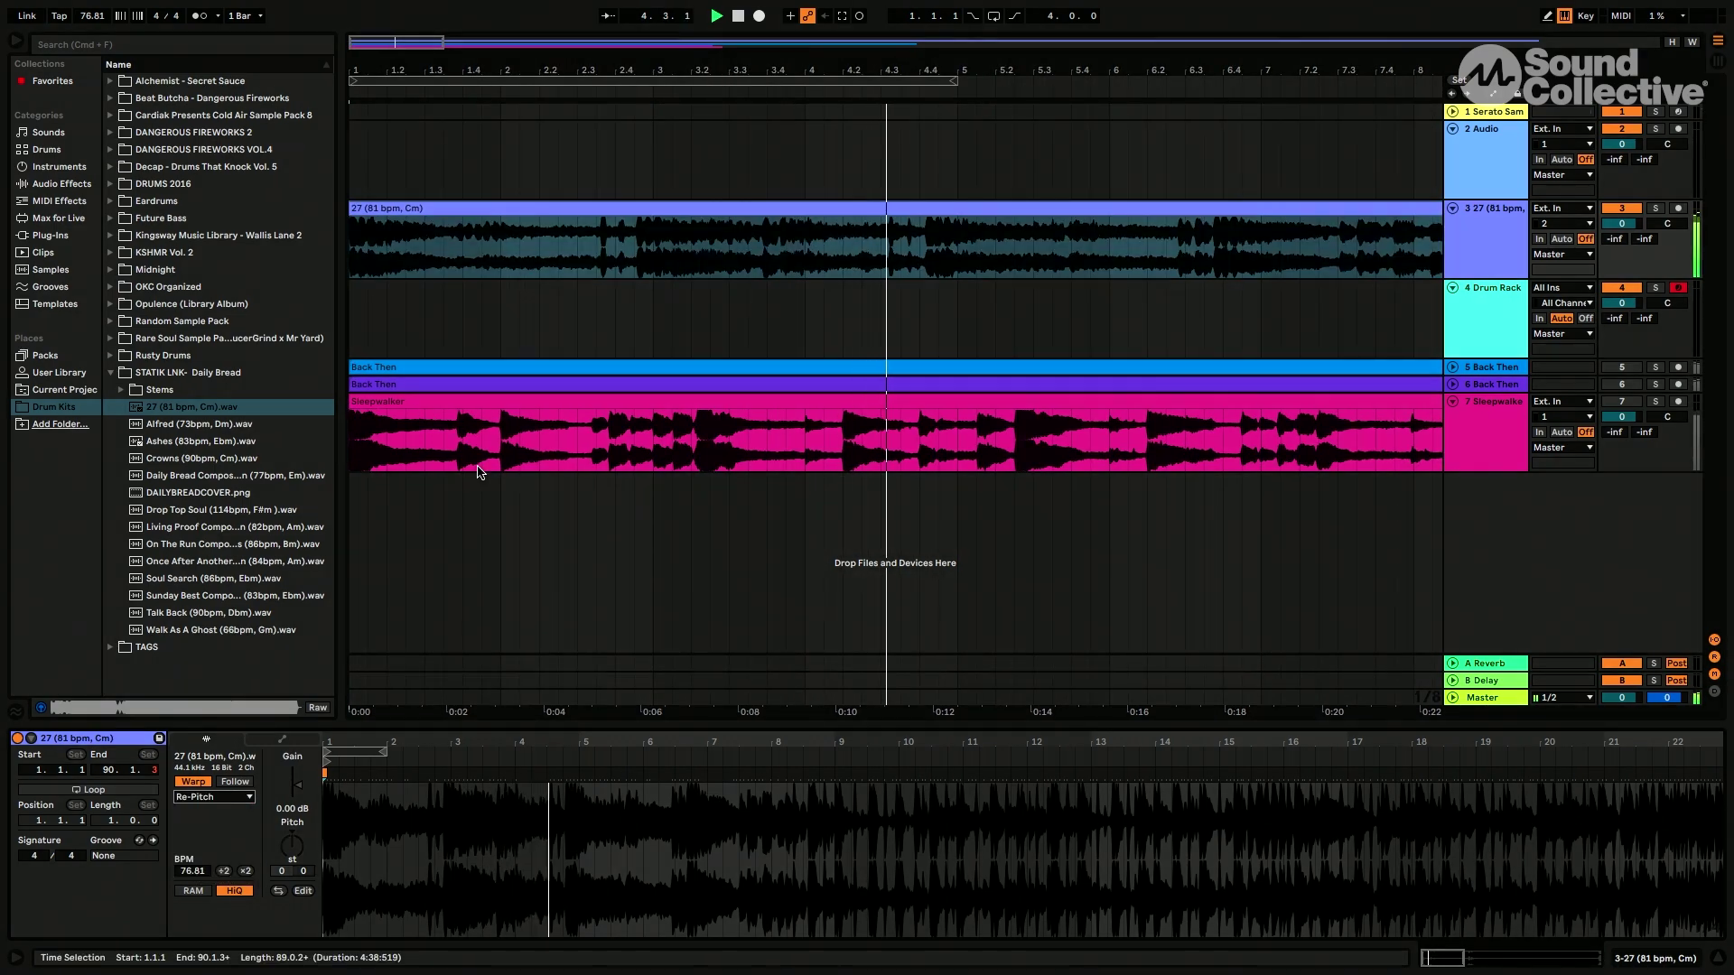
pyautogui.scroll(3, 412, 790)
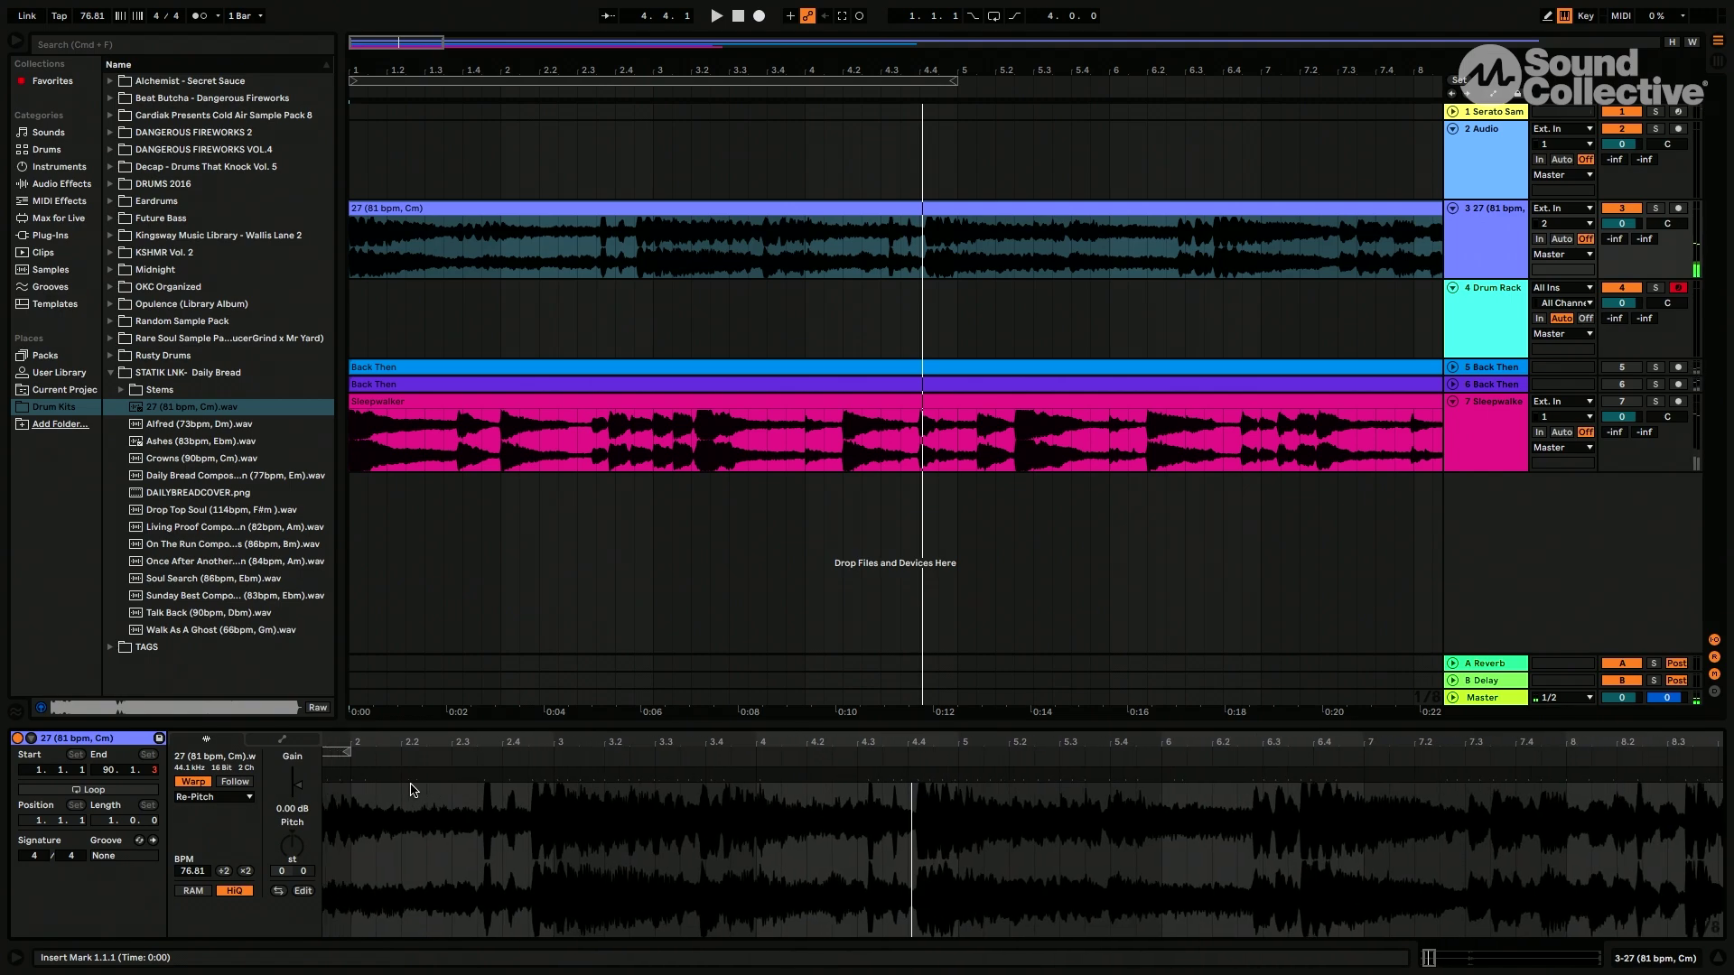
pyautogui.scroll(2, 412, 790)
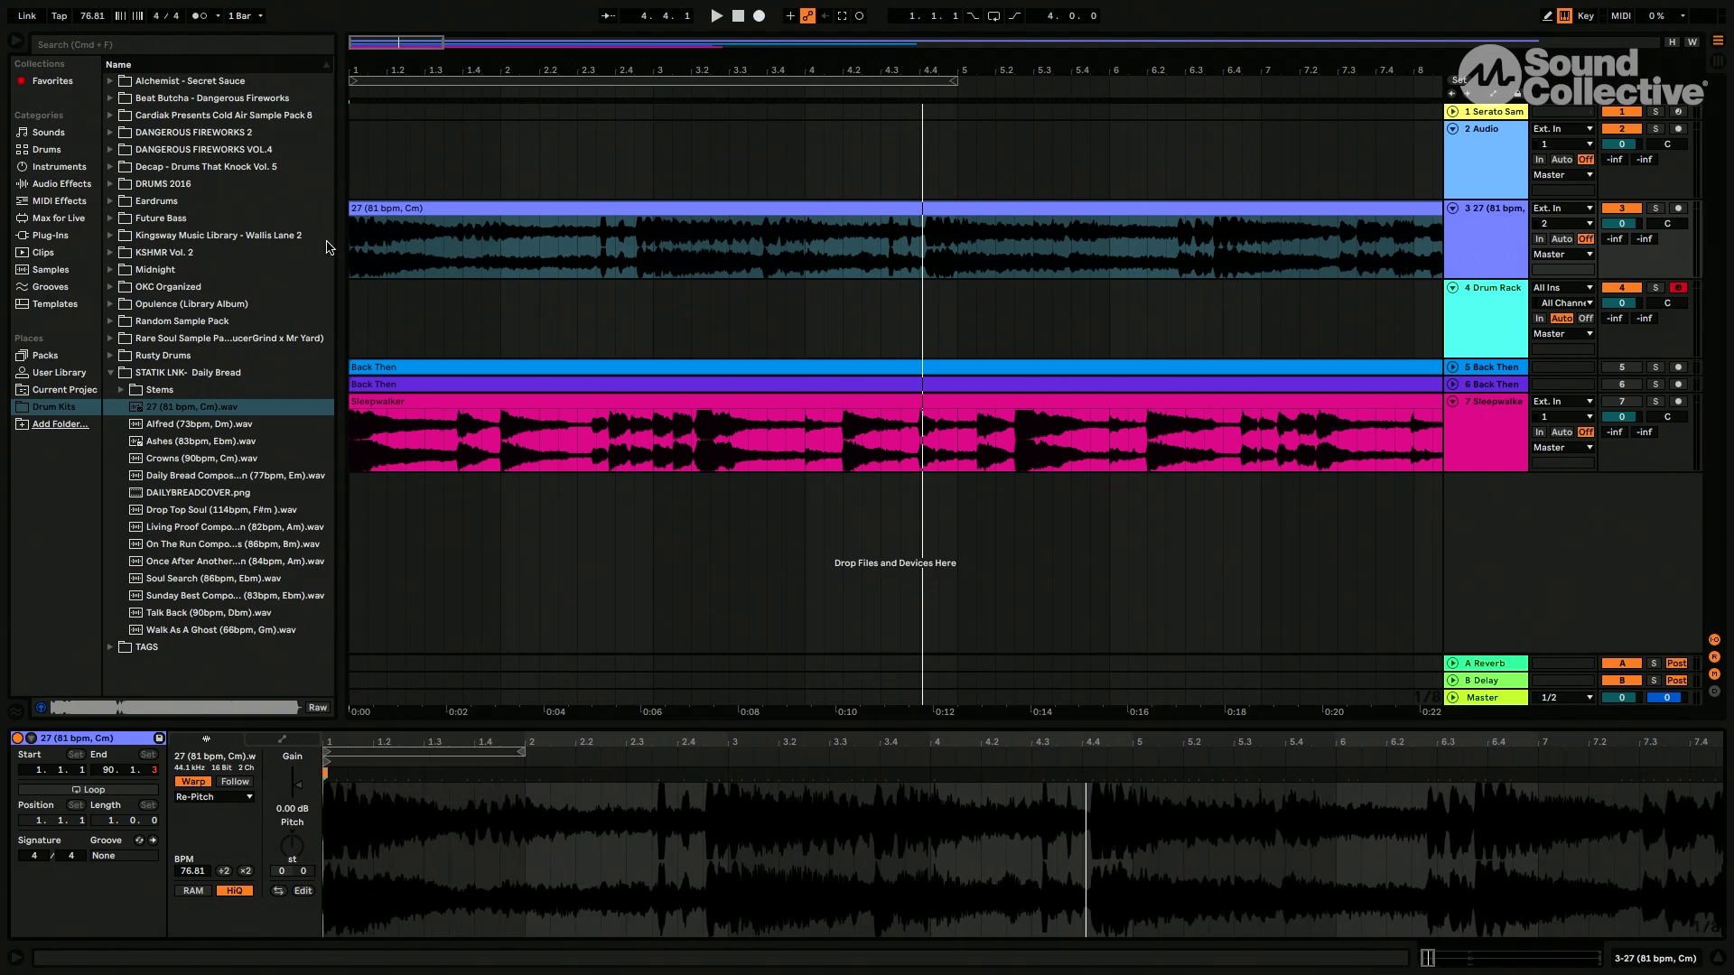
pyautogui.scroll(1, 447, 295)
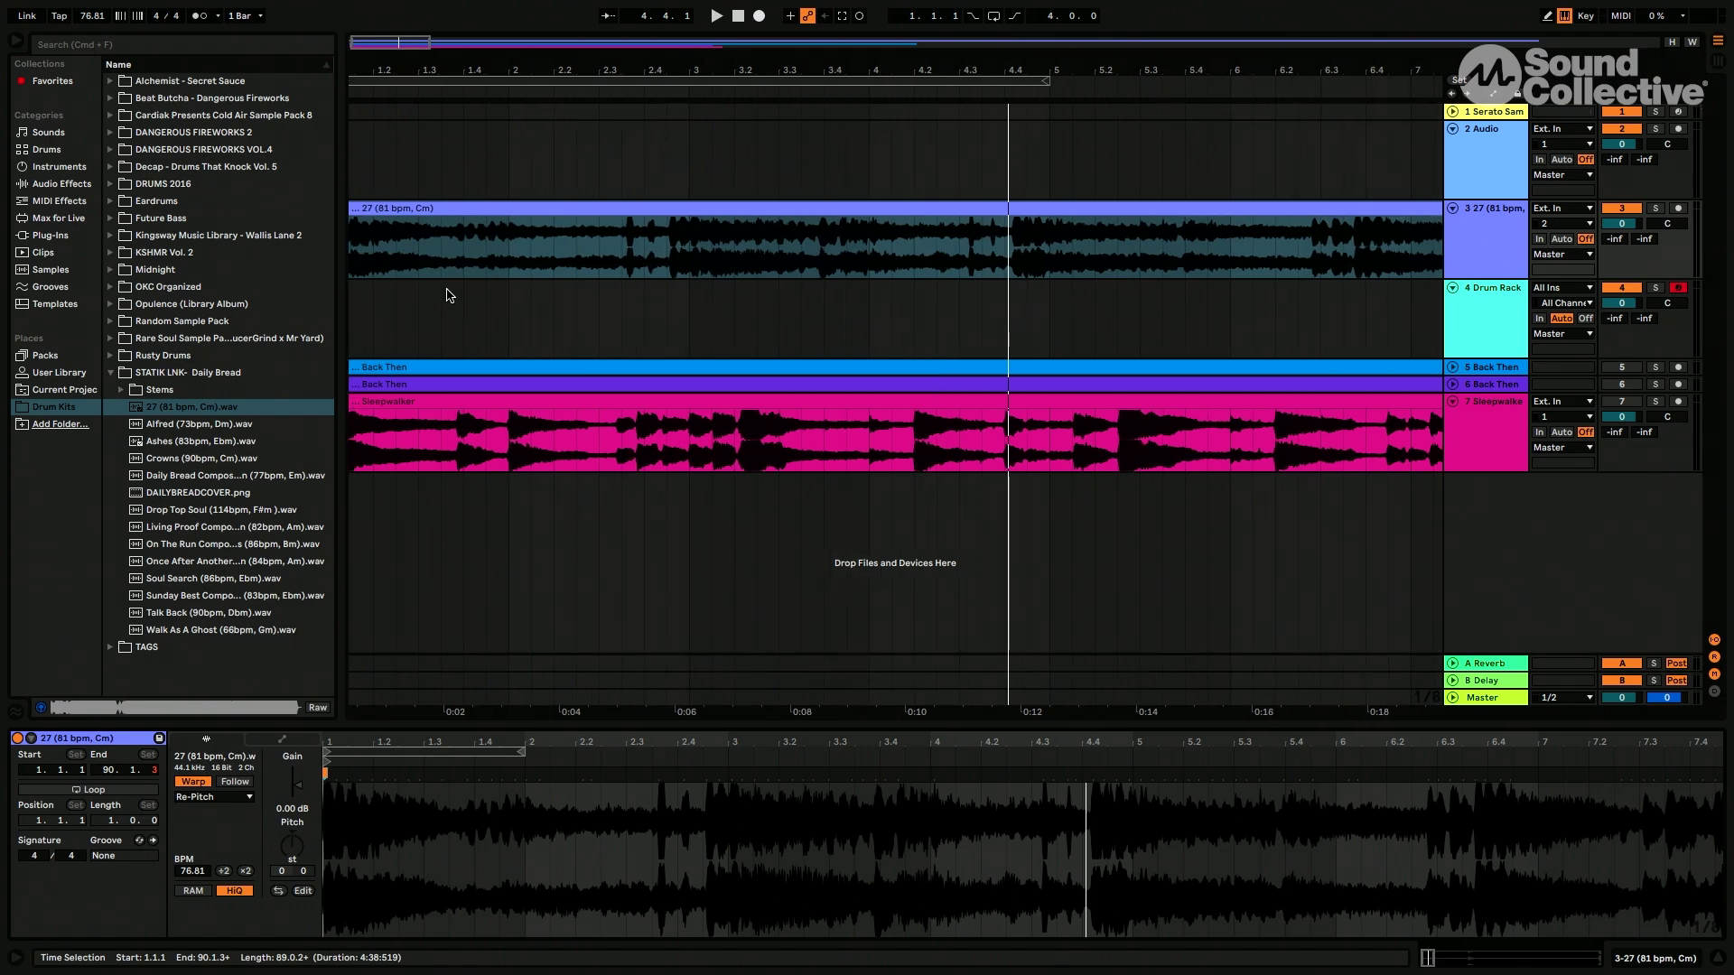
# Play the 27 clip from the start and try different project tempos, stopping at 87 BPM.
pyautogui.hscroll(-1, 562, 287)
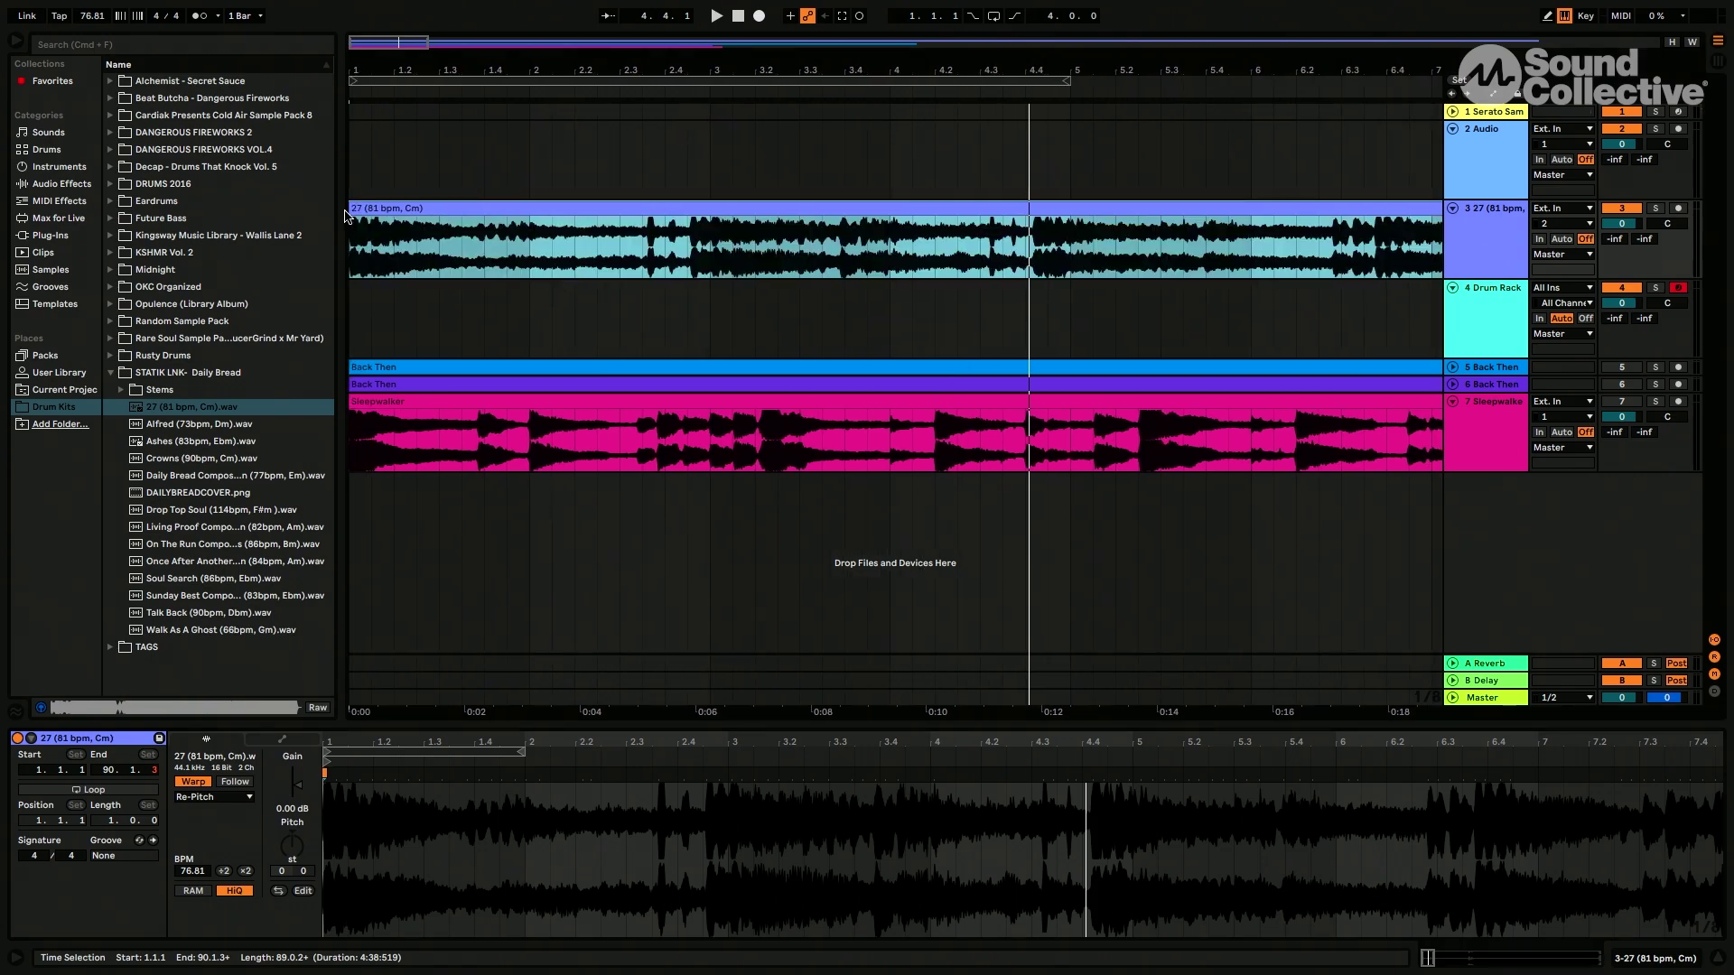
pyautogui.click(87, 17)
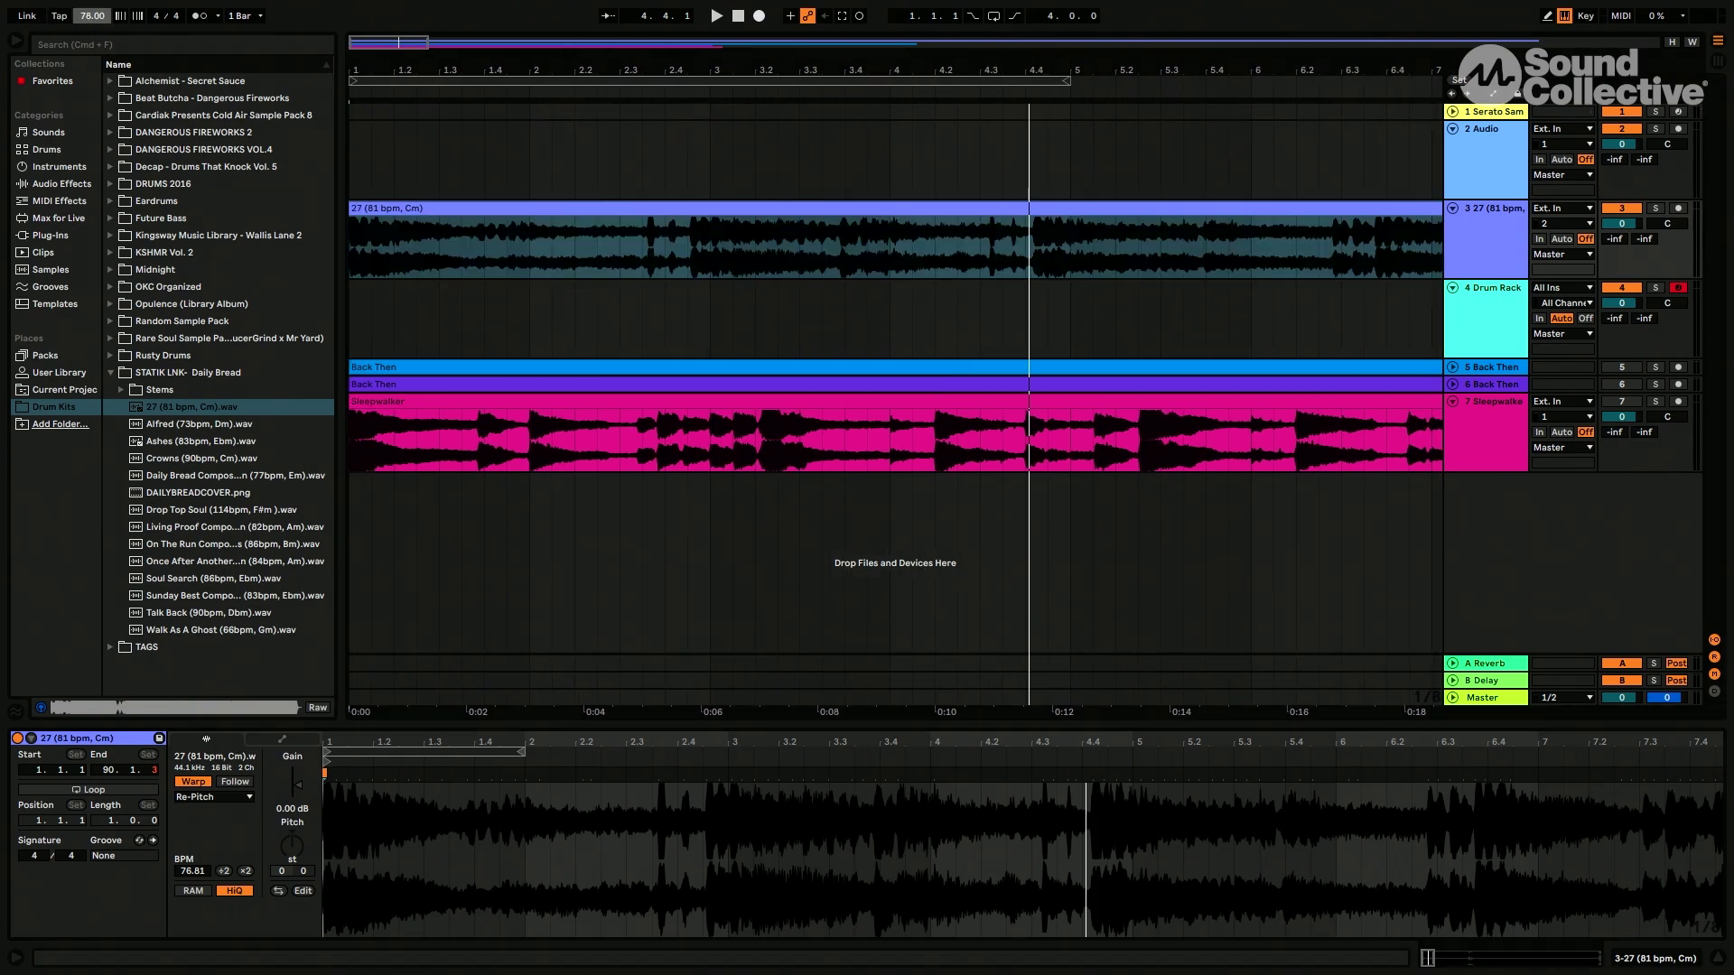
pyautogui.press('space')
pyautogui.moveTo(94, 18); pyautogui.dragTo(95, 22)
pyautogui.press('-')
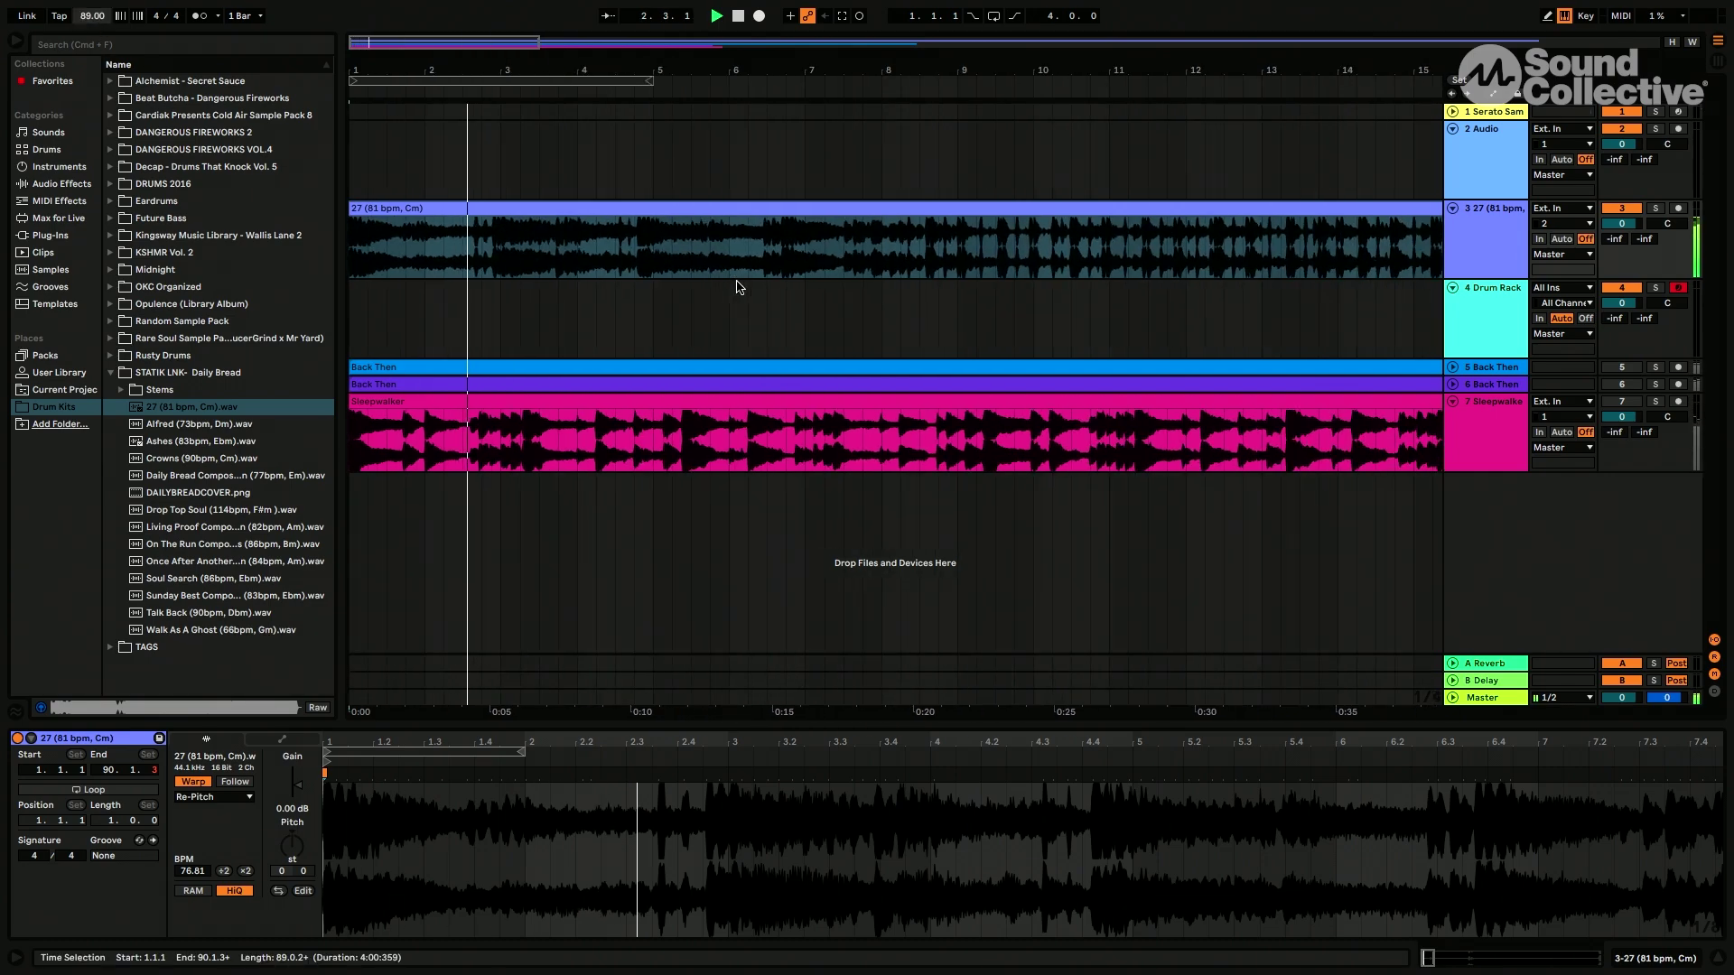
pyautogui.moveTo(94, 20); pyautogui.dragTo(94, 21)
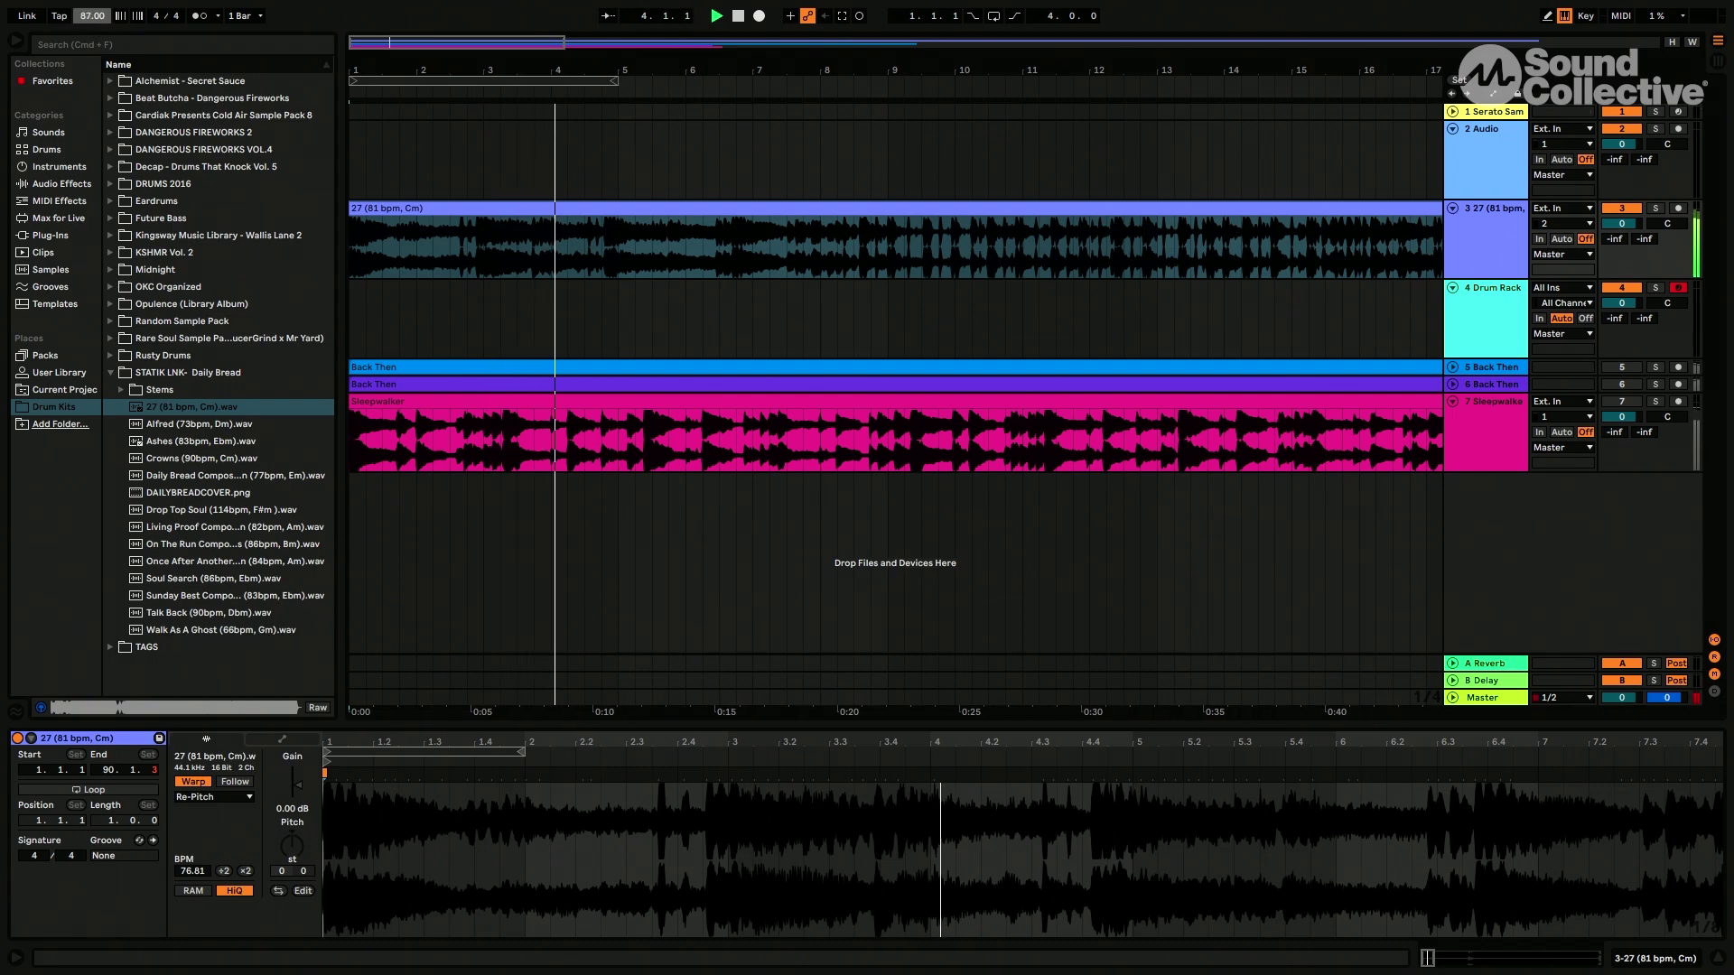
pyautogui.press('space')
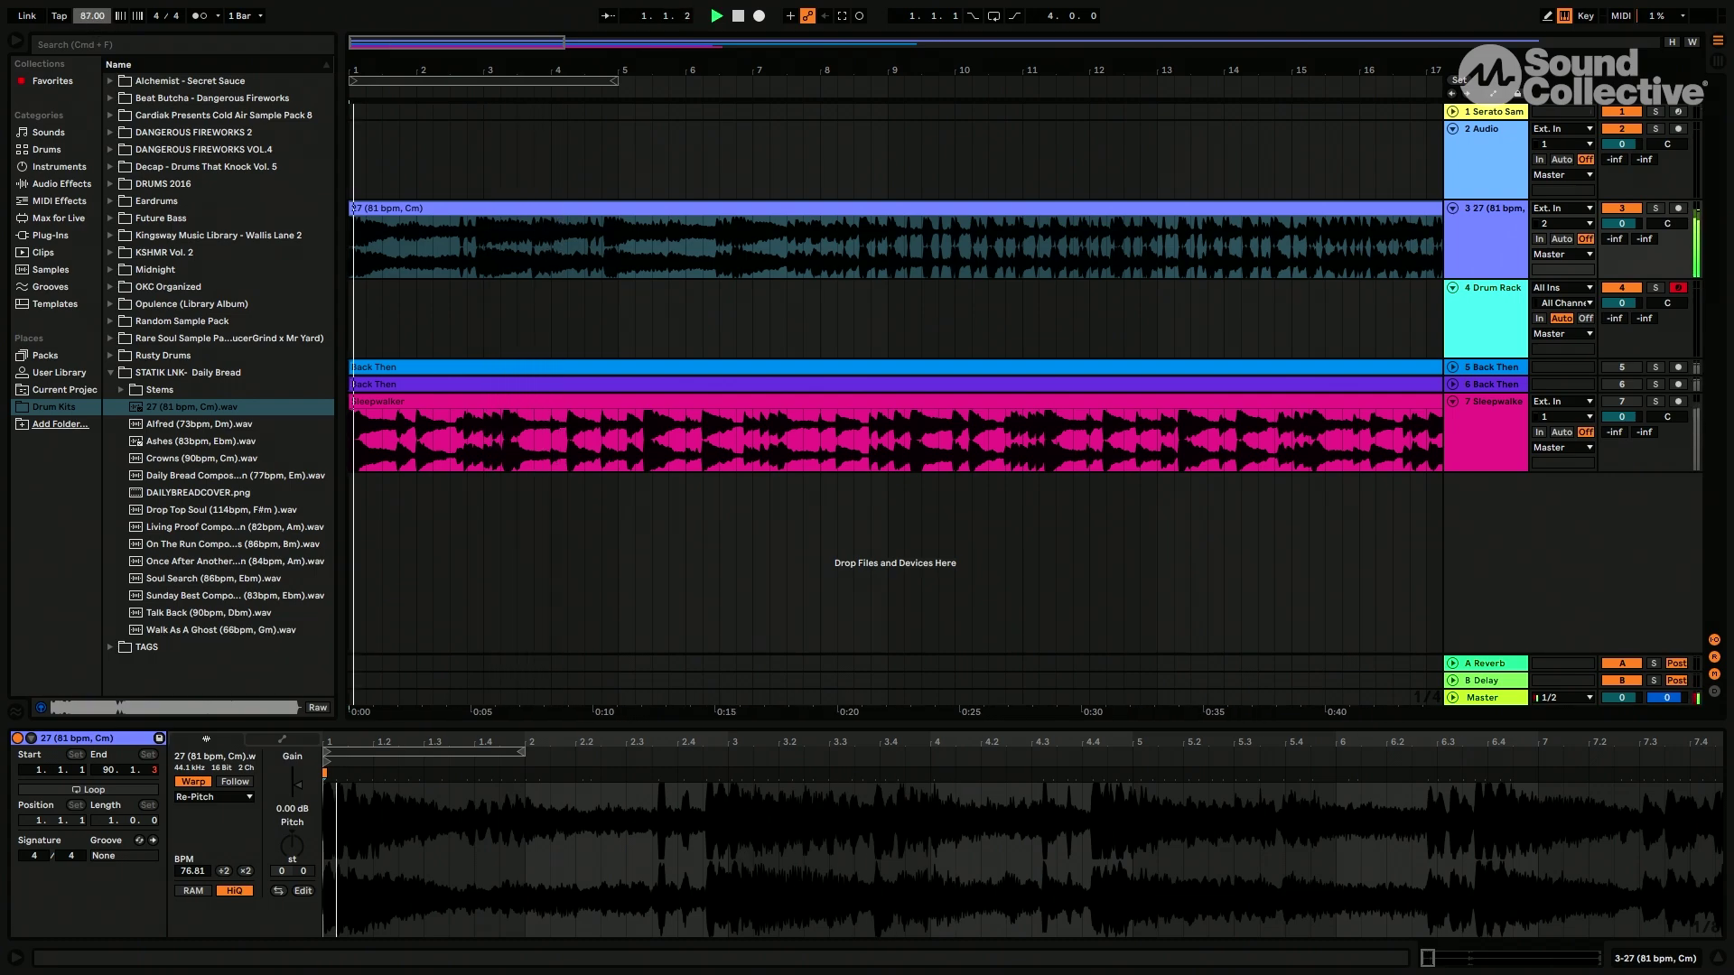
# Set the 27 clip's own BPM value to 81.
pyautogui.click(191, 872)
pyautogui.write('81')
pyautogui.press('Return')
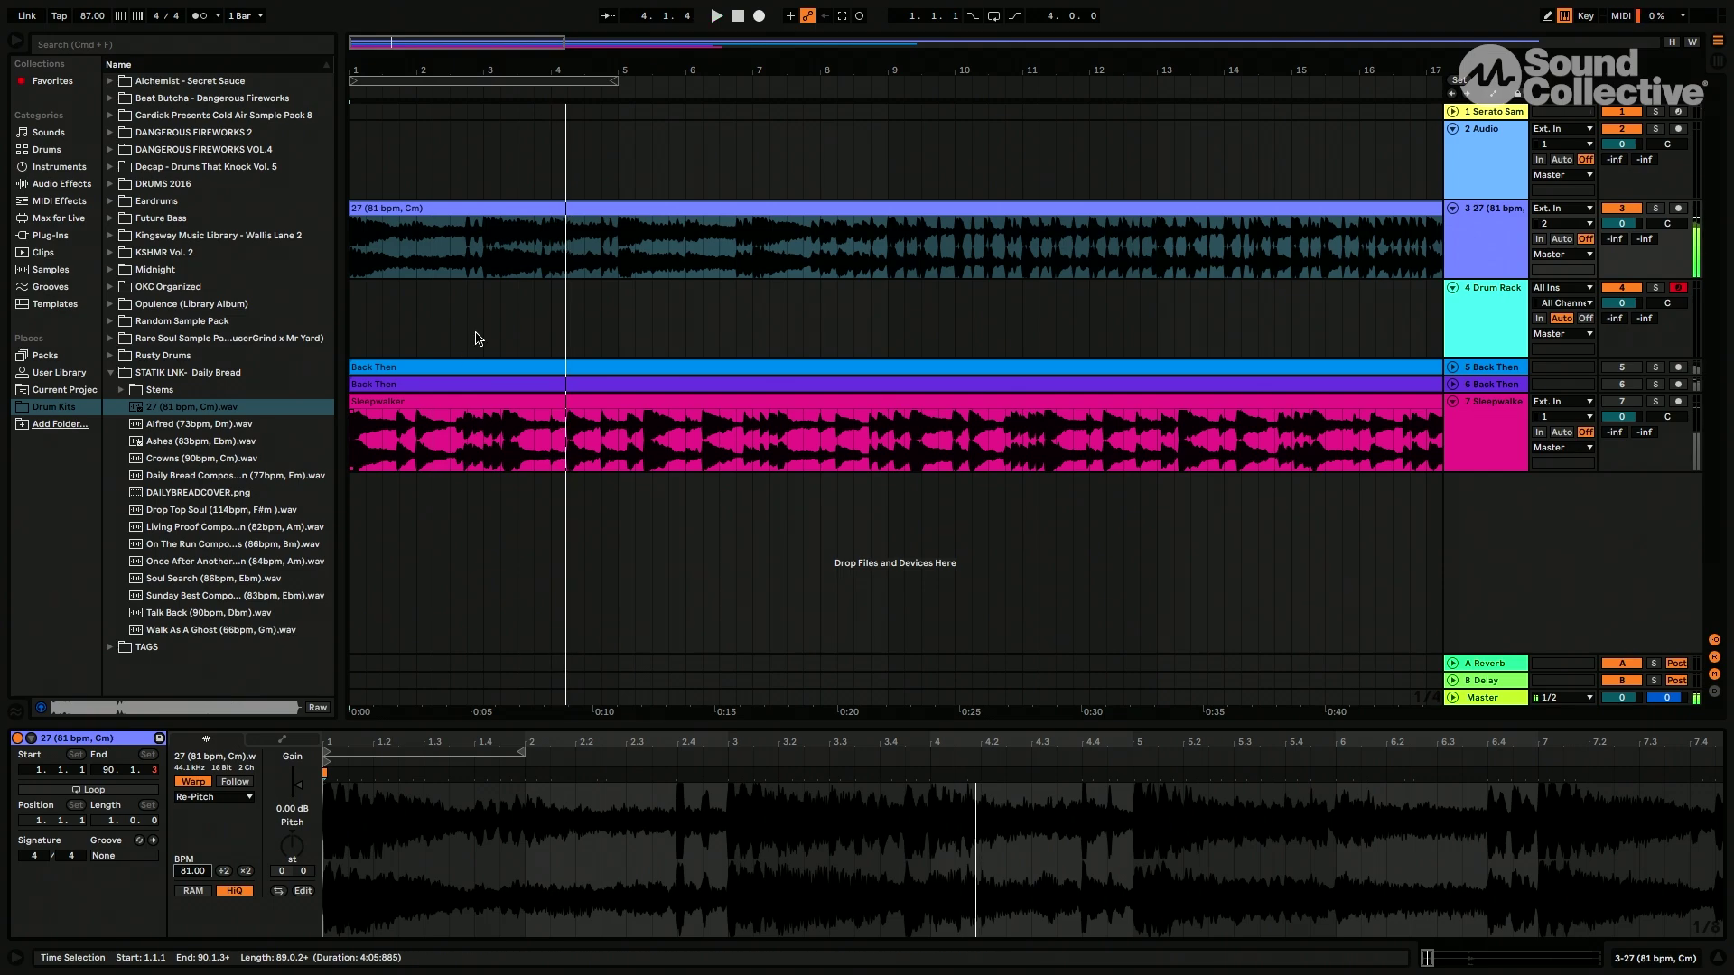
pyautogui.scroll(3, 479, 339)
pyautogui.hscroll(-3, 478, 339)
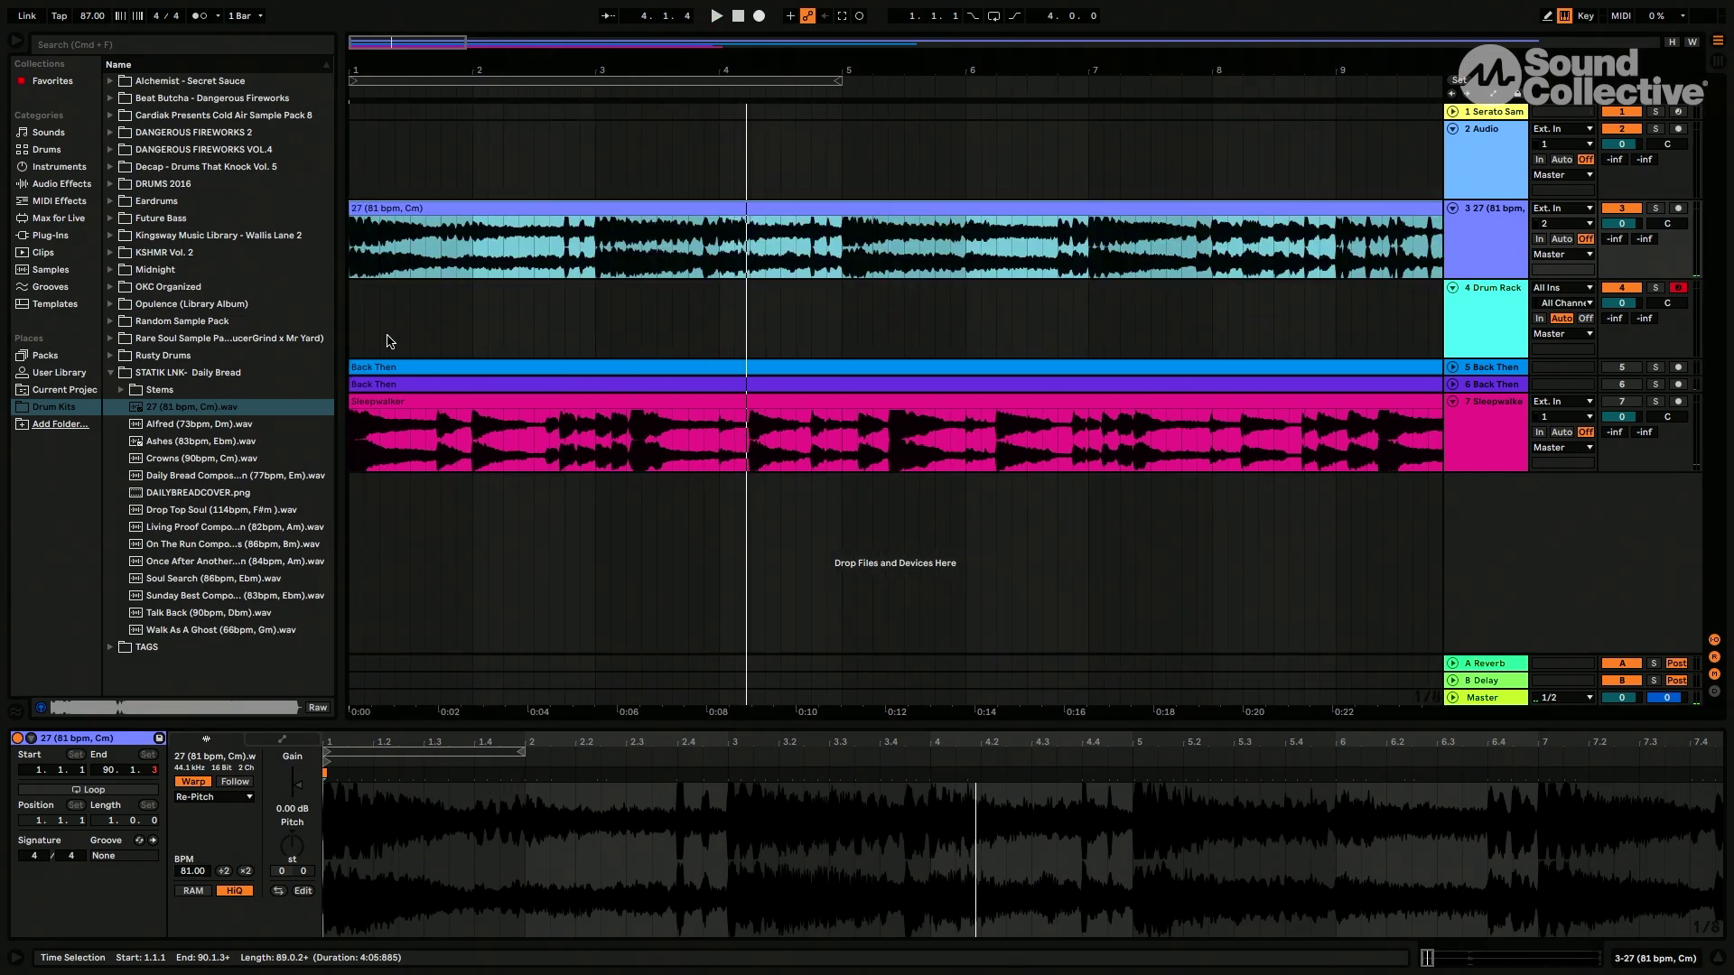
# Try a clip BPM of 20 for 27 and compare its waveform with the grid in bar 1.
pyautogui.click(189, 876)
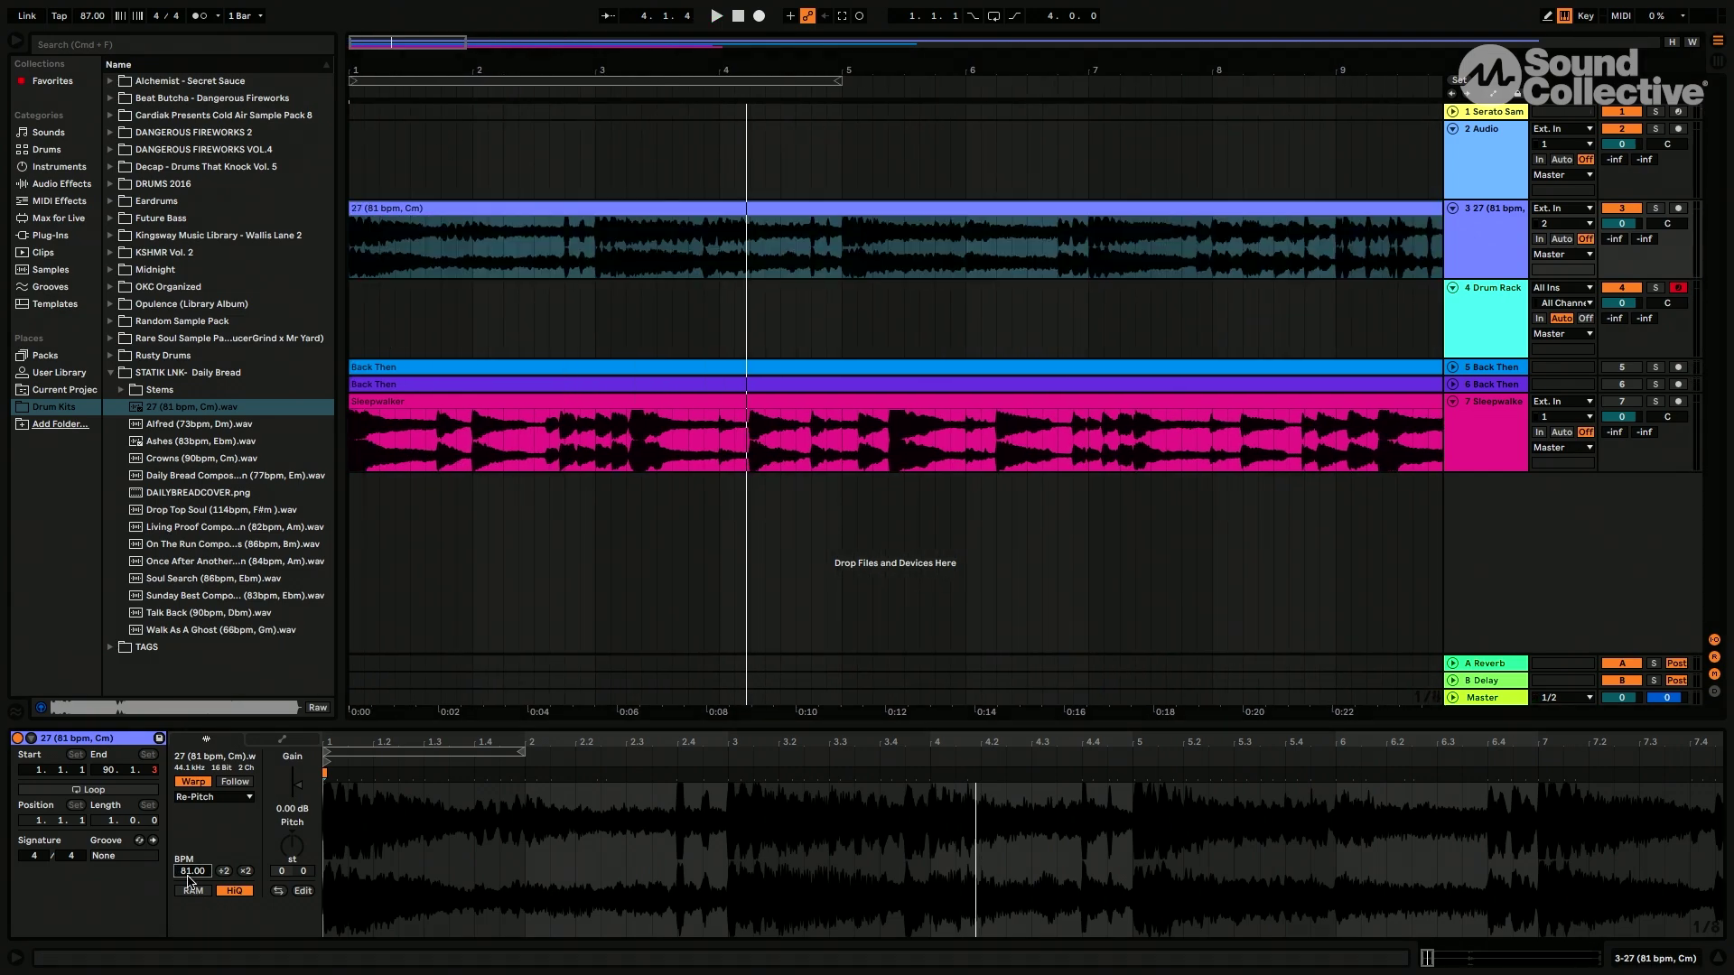
pyautogui.press('Return')
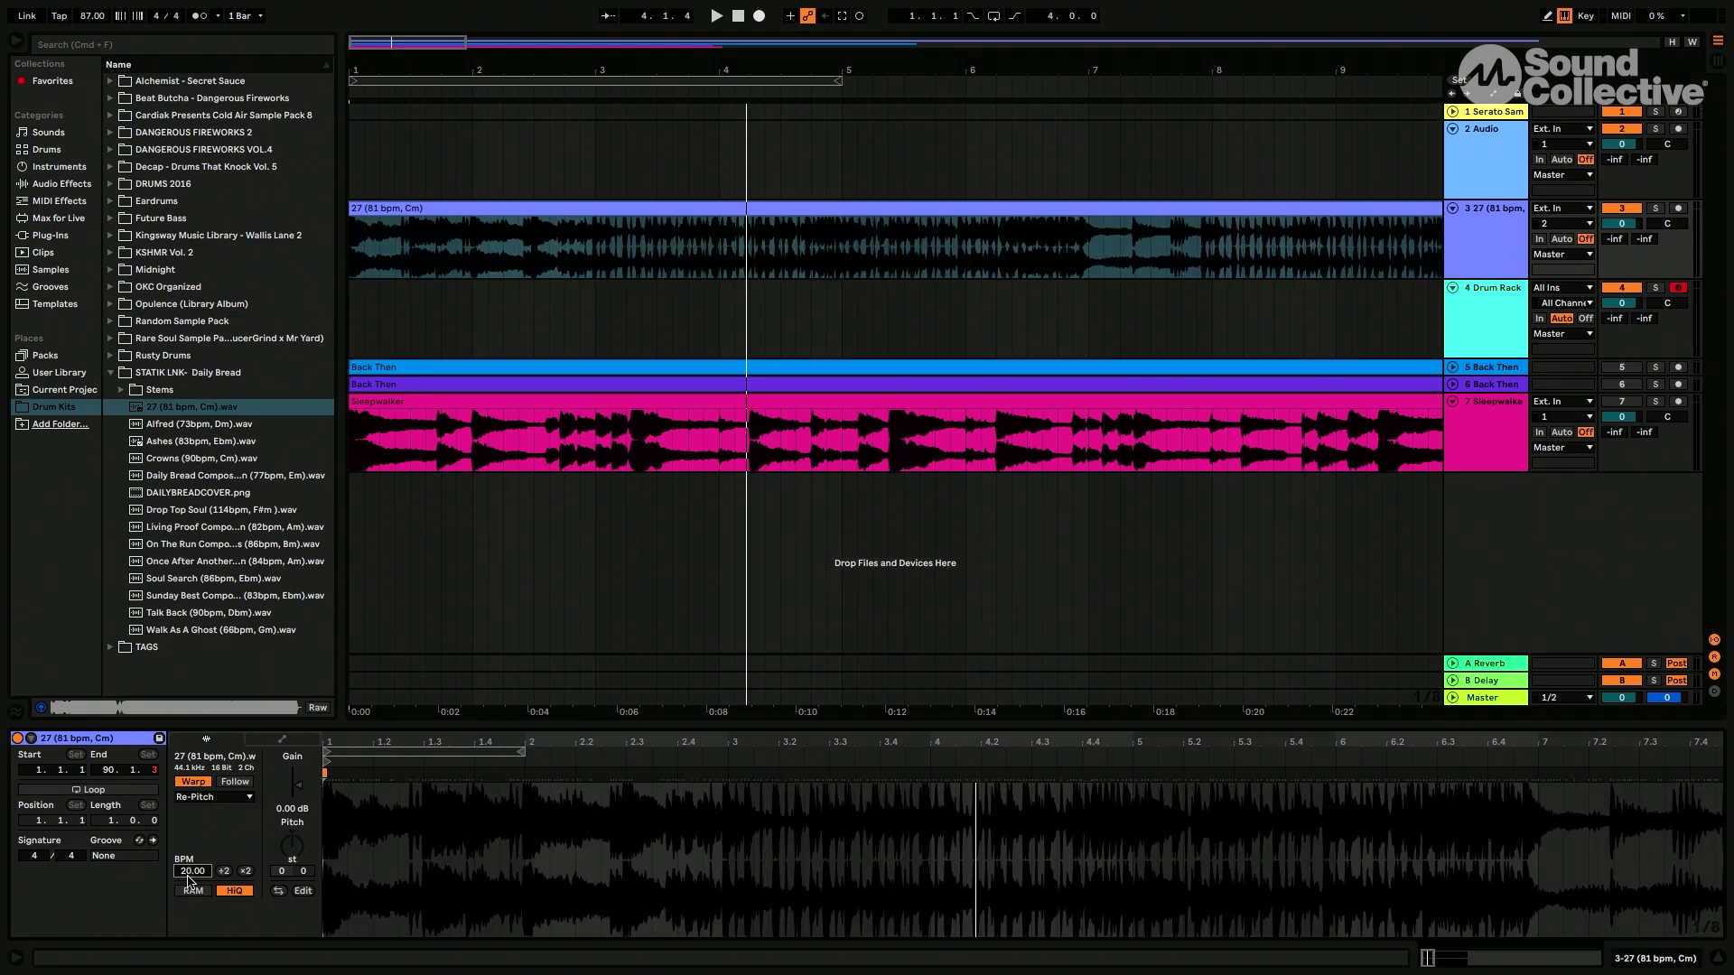
pyautogui.press('+')
pyautogui.press('+')
pyautogui.press('+')
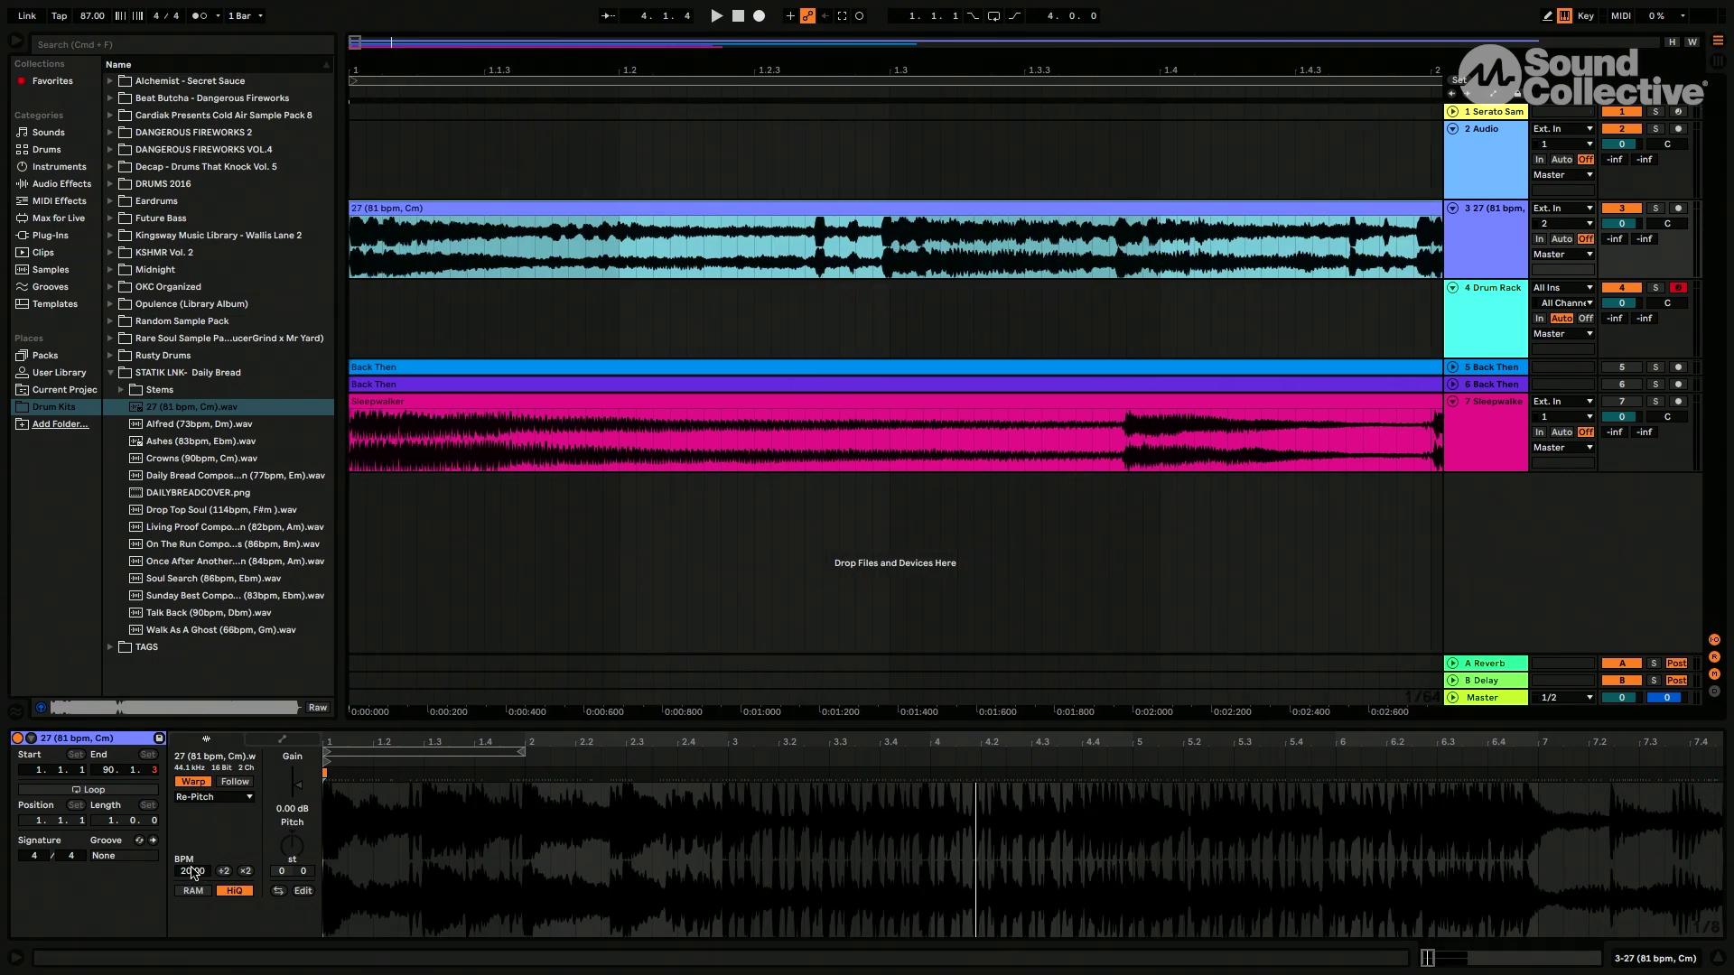
# Raise the 27 clip's BPM through 55 to 57 and compare the waveform with the grid.
pyautogui.moveTo(193, 873); pyautogui.dragTo(192, 786)
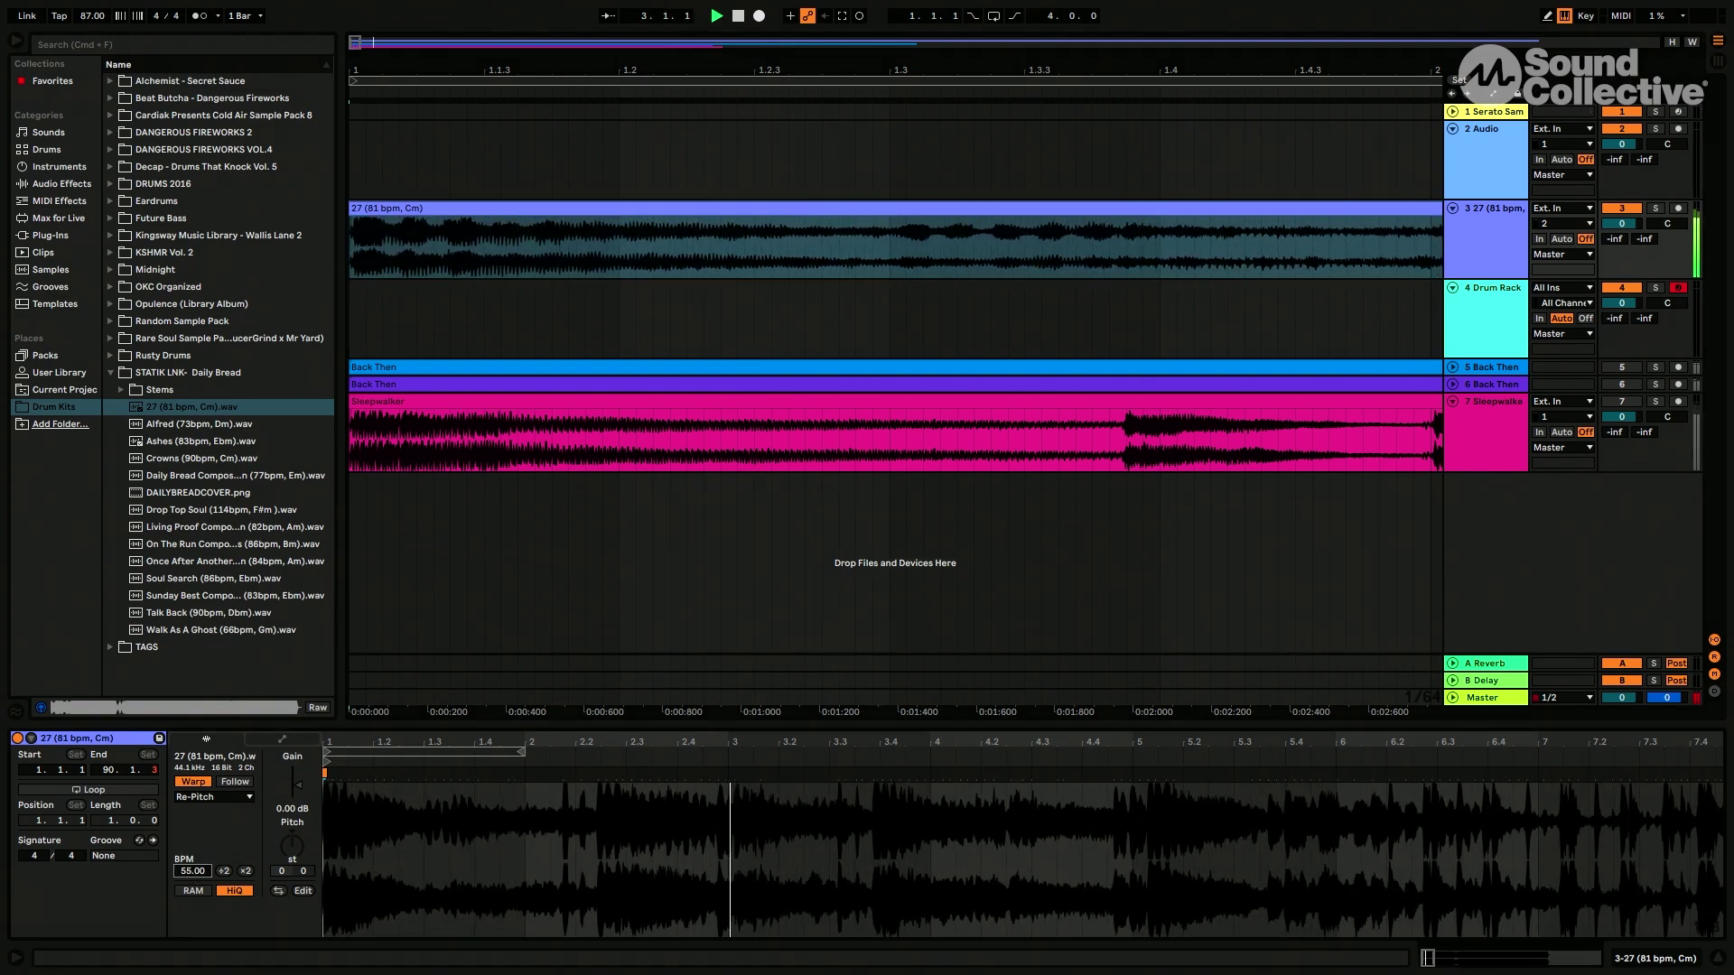
pyautogui.moveTo(193, 873); pyautogui.dragTo(192, 874)
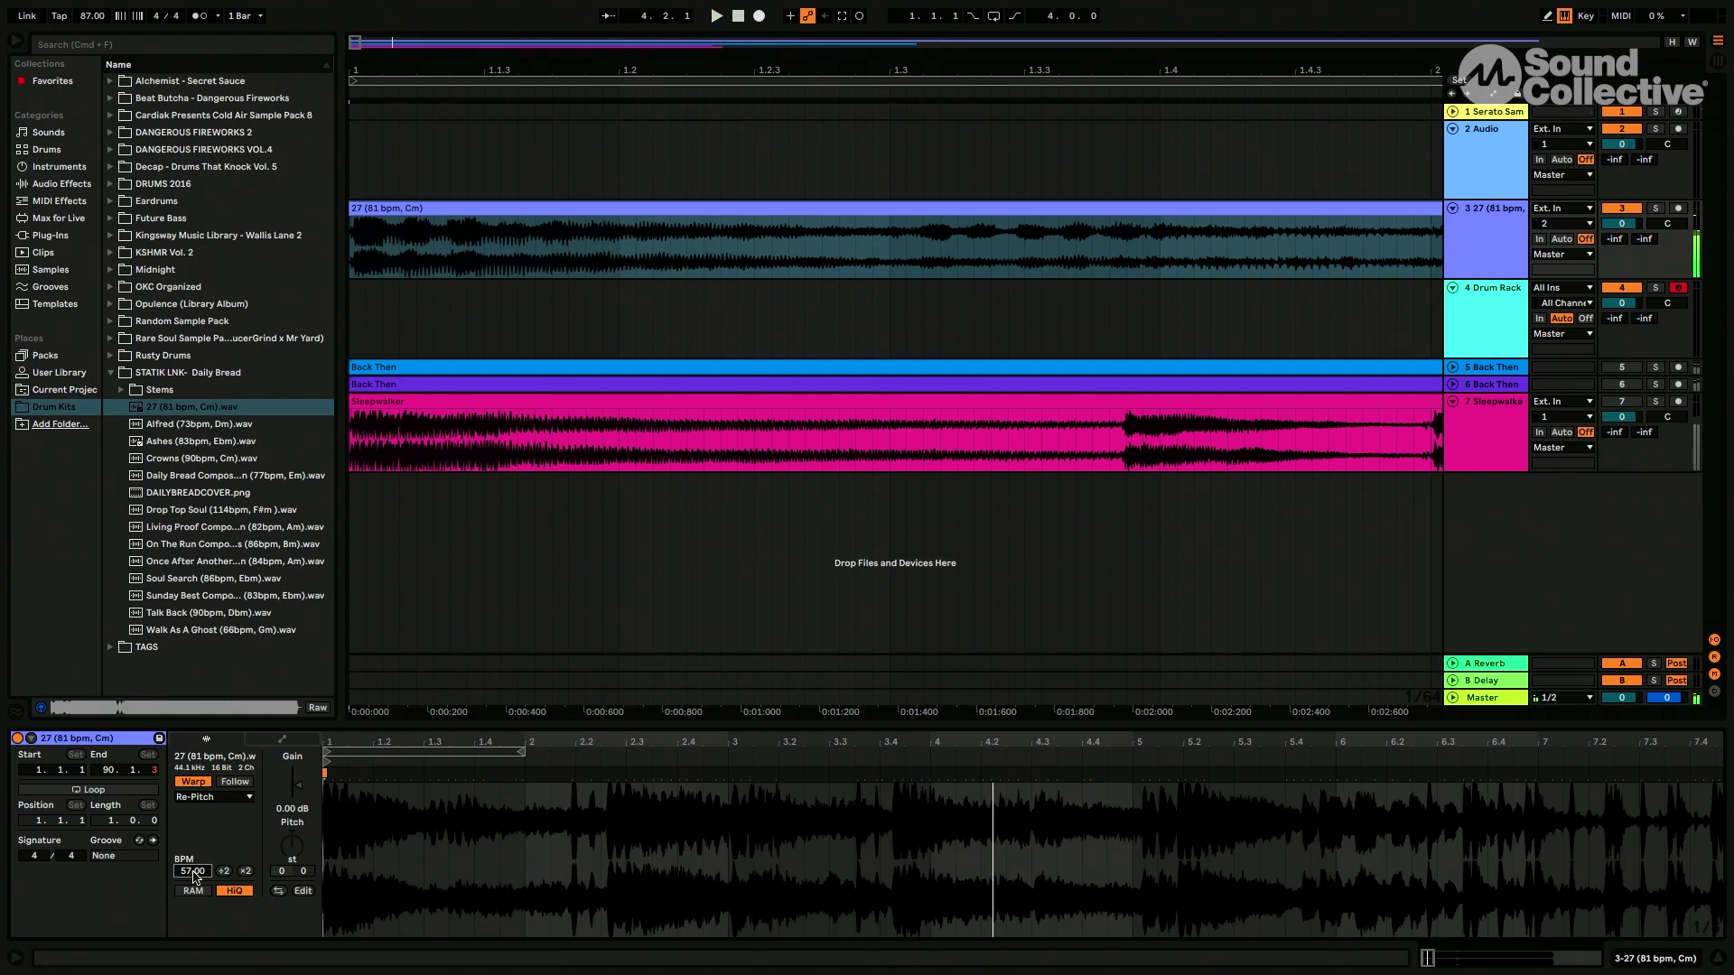
pyautogui.press('-')
pyautogui.press('-')
pyautogui.press('-')
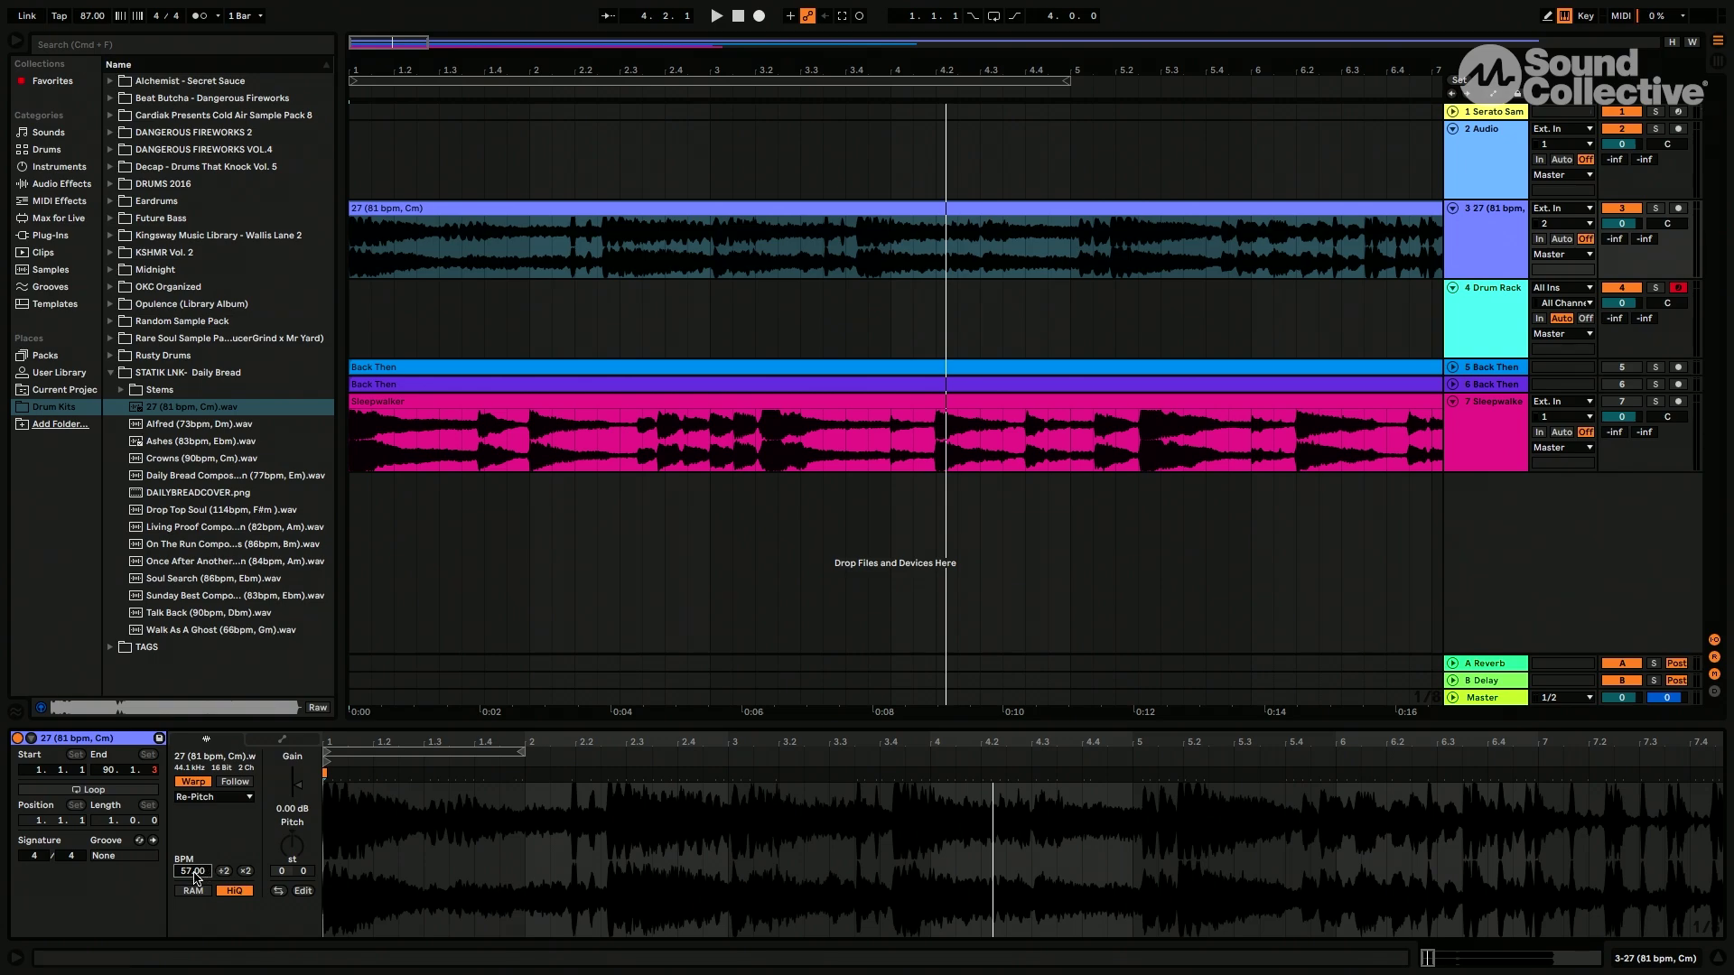
# Play from the start and gradually raise the 27 clip's BPM to 78.
pyautogui.press('space')
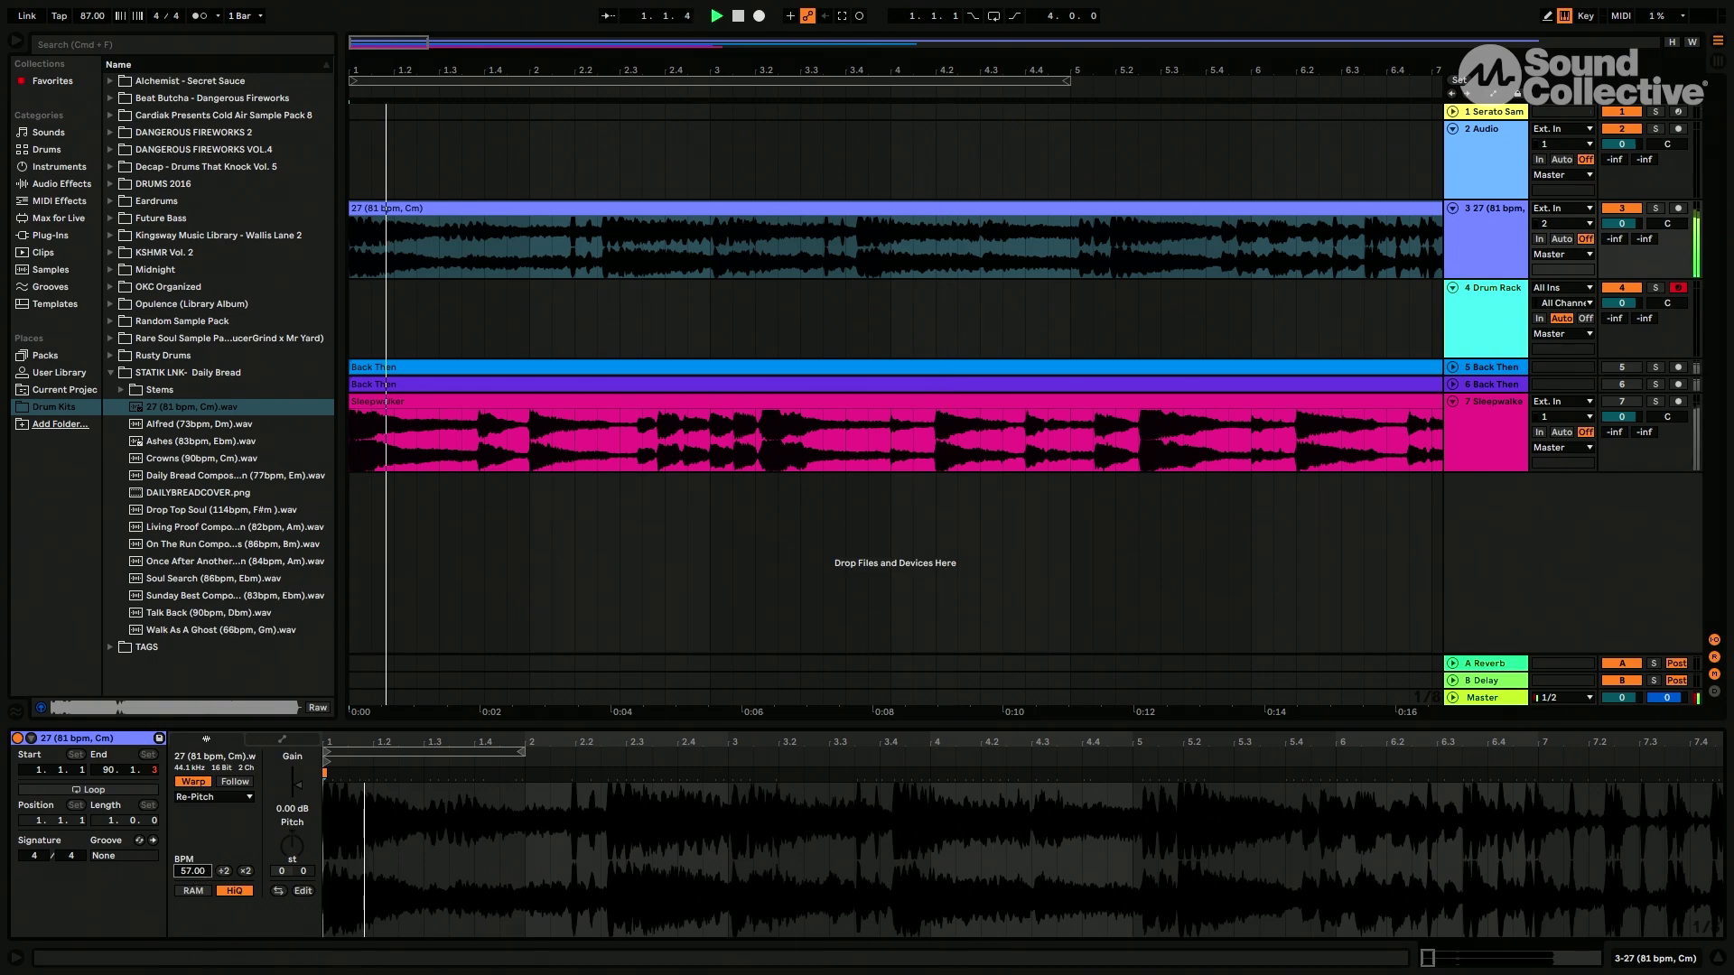
pyautogui.press('Up')
pyautogui.press('Up')
pyautogui.press('Up')
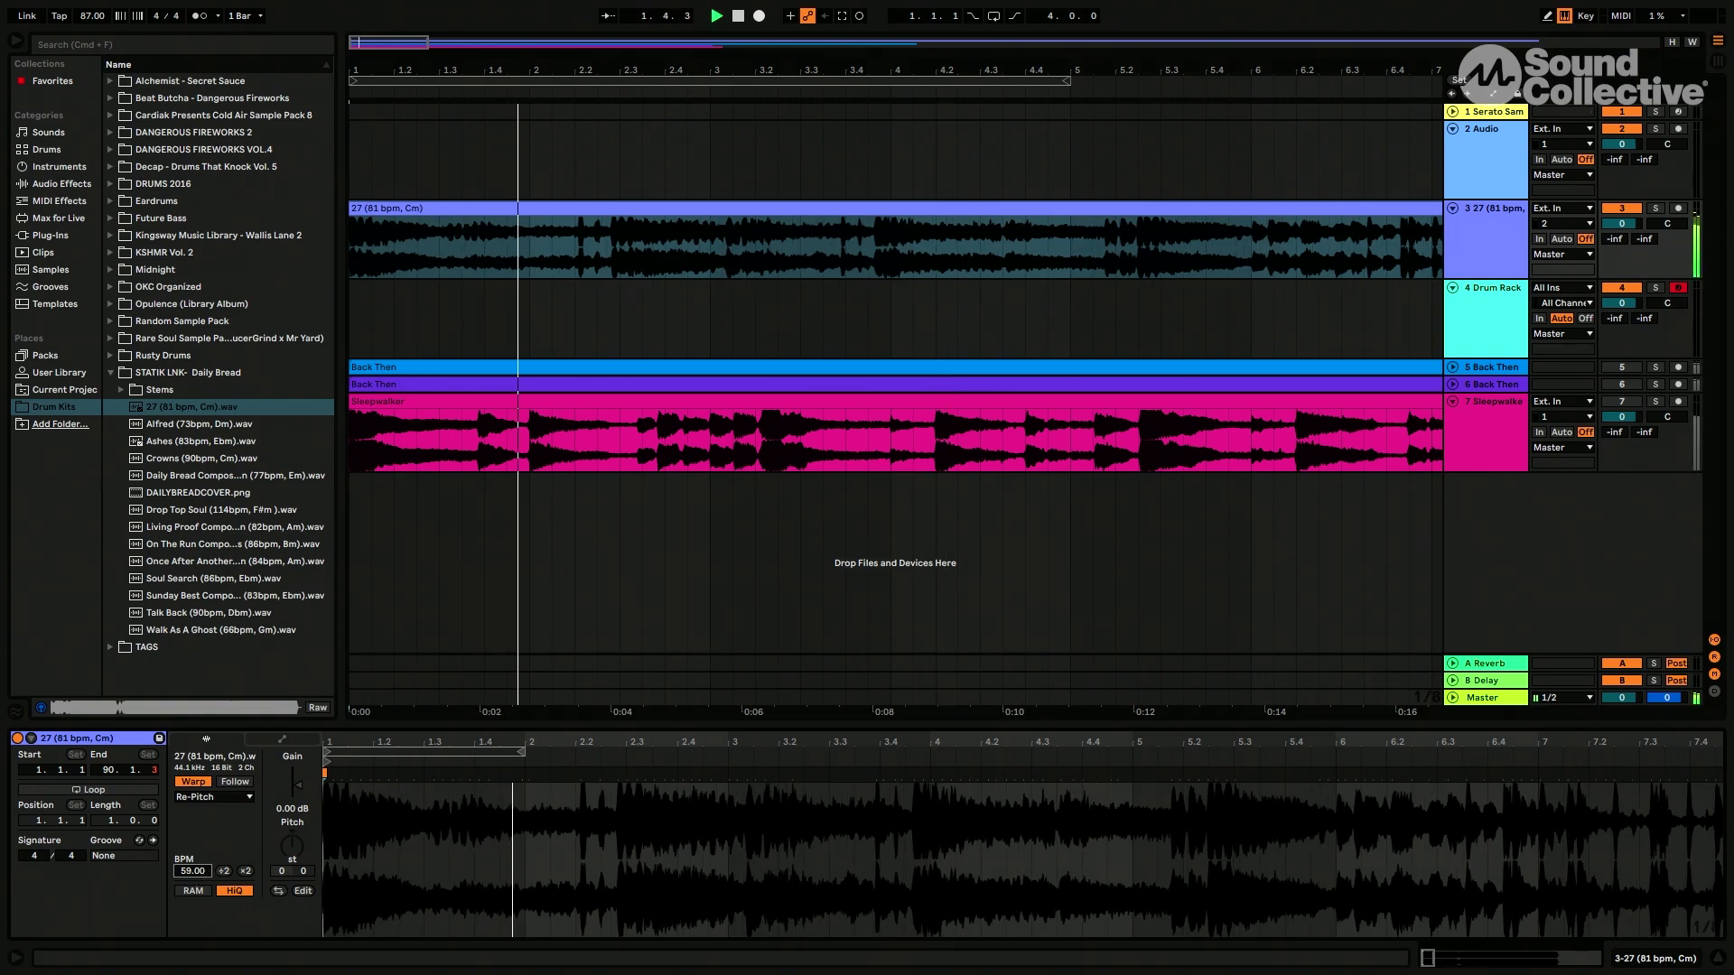
pyautogui.press('Up')
pyautogui.press('Up')
pyautogui.press('Up')
pyautogui.press('Up')
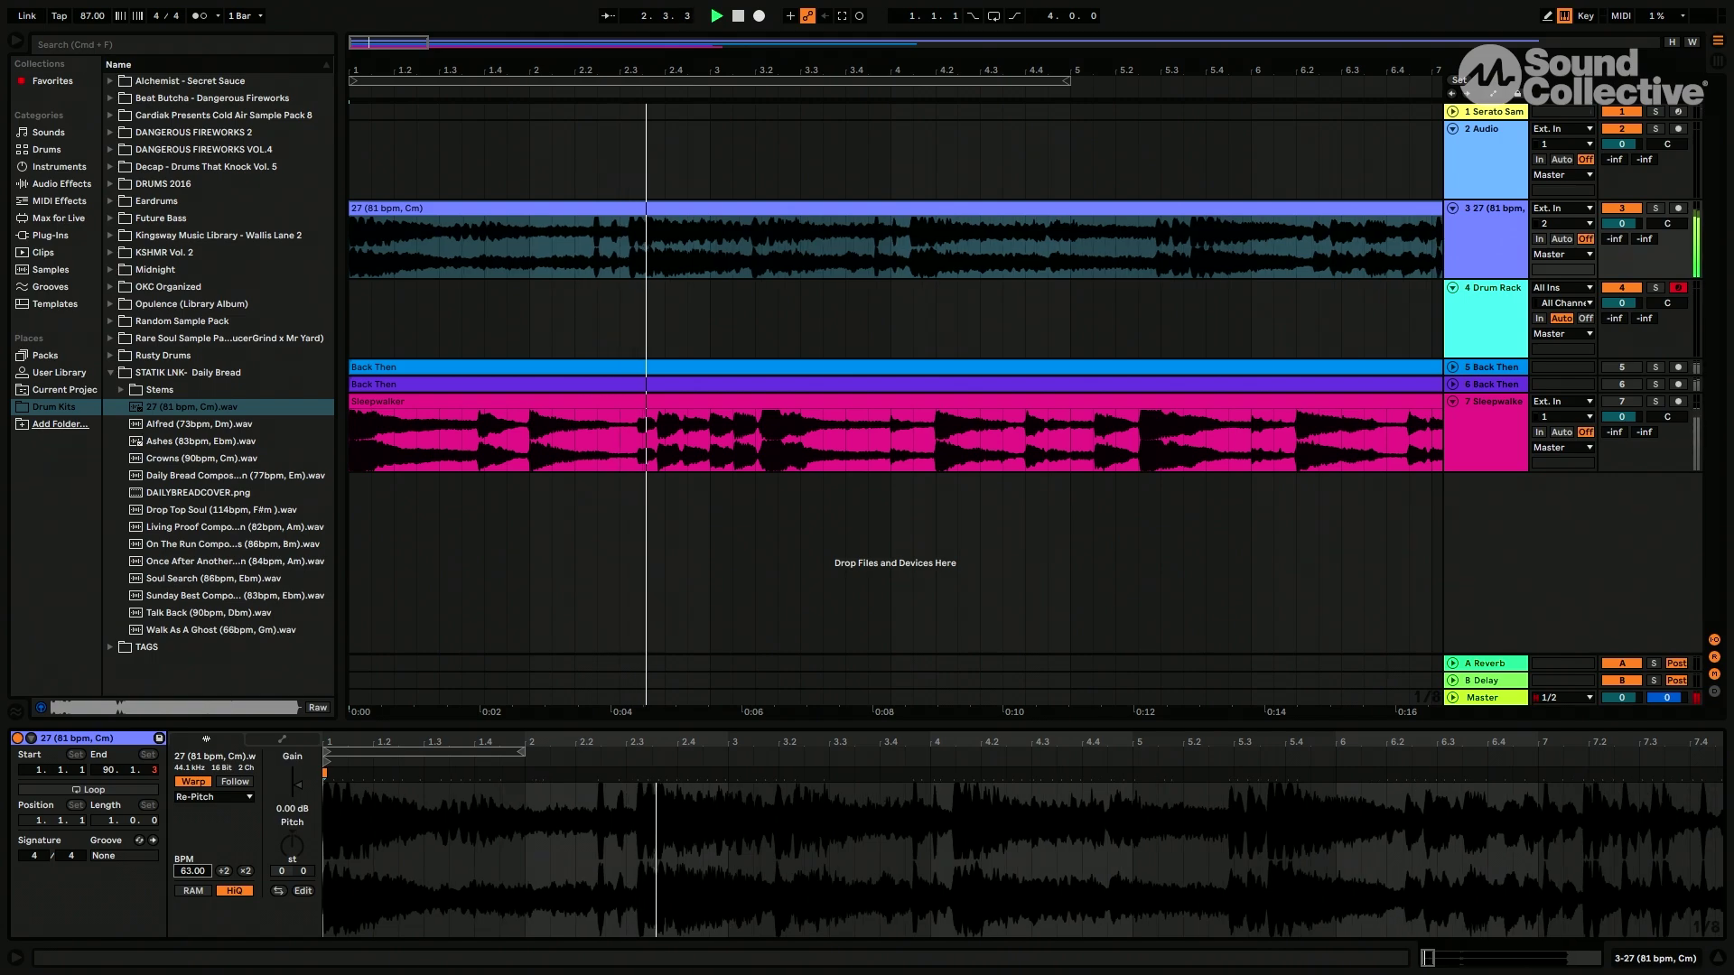
pyautogui.press('Up')
pyautogui.press('Up')
pyautogui.press('Up')
pyautogui.press('Up')
pyautogui.press('Up')
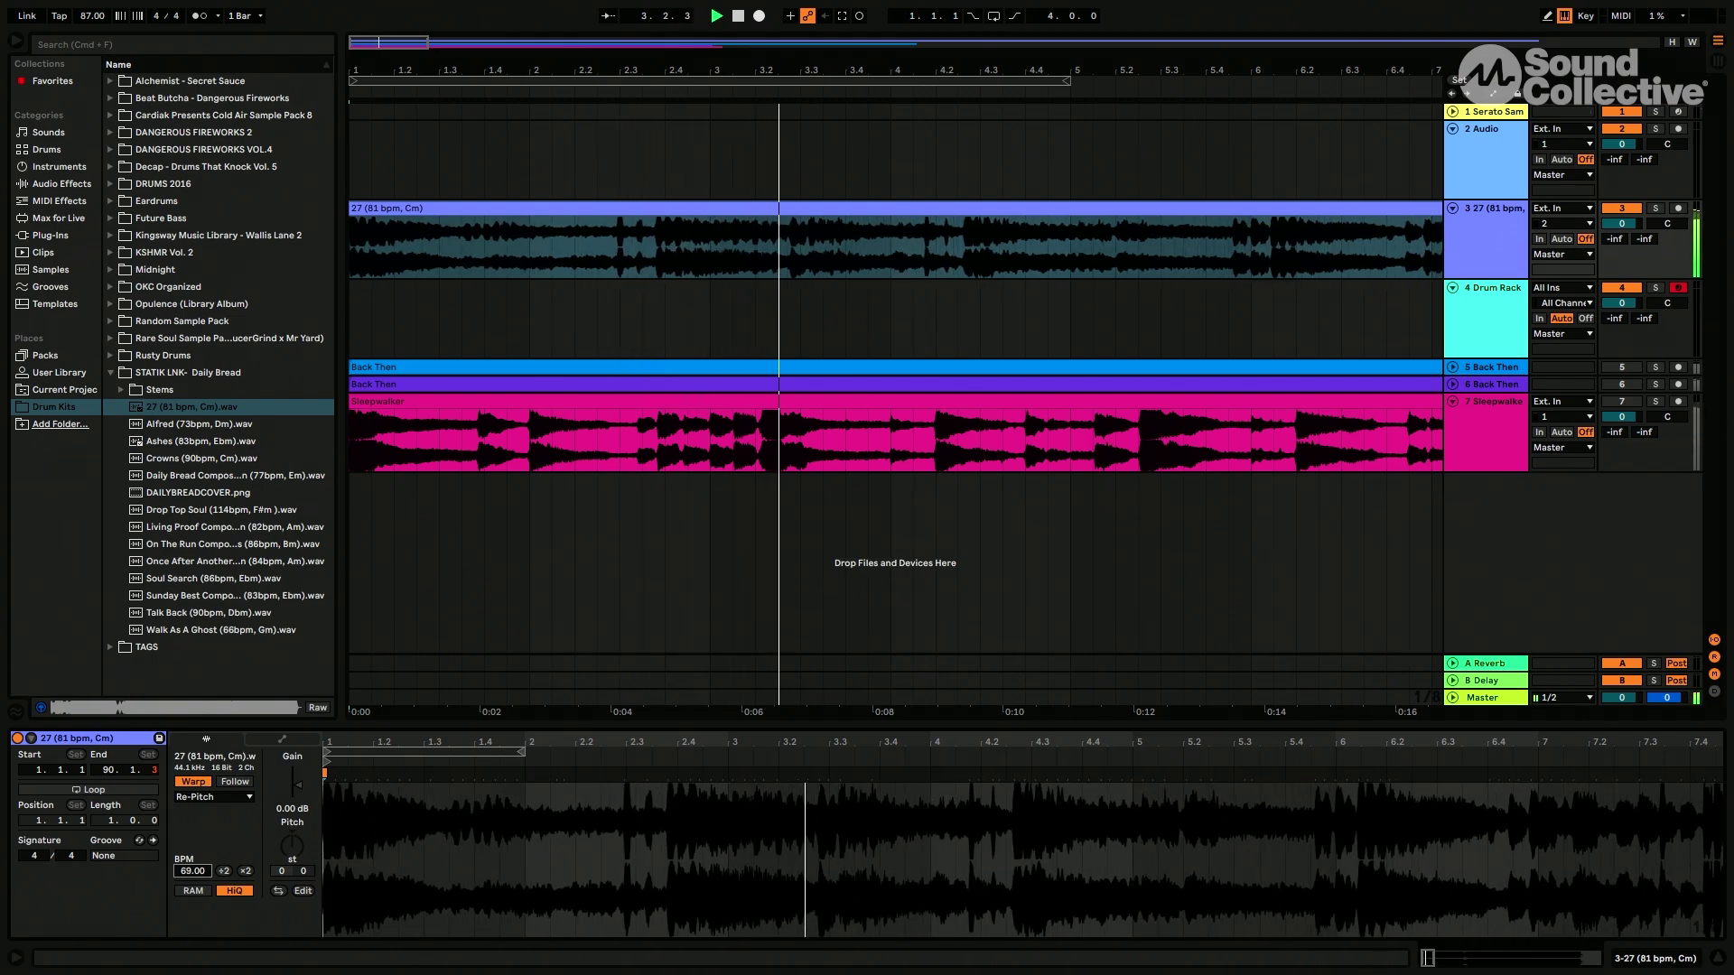
pyautogui.press('Up')
pyautogui.press('Up')
pyautogui.press('Up')
pyautogui.press('Up')
pyautogui.press('Up')
pyautogui.press('Up')
pyautogui.press('Up')
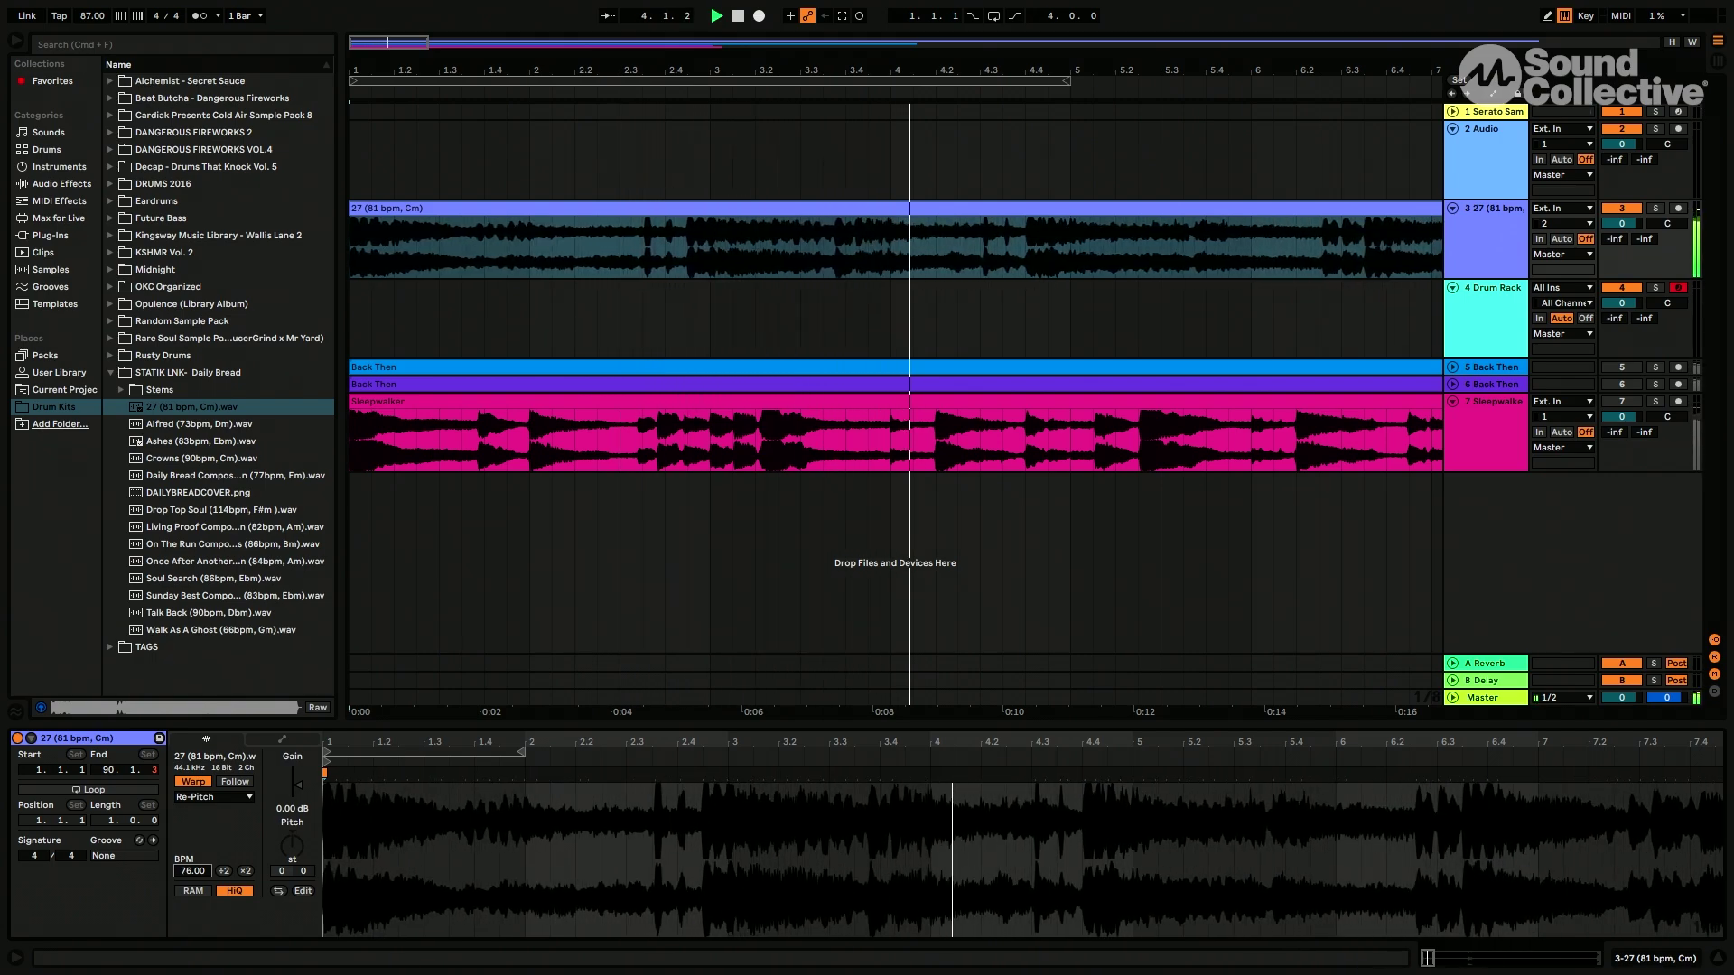
pyautogui.press('Up')
pyautogui.press('Up')
pyautogui.press('Up')
pyautogui.press('Up')
pyautogui.press('Up')
pyautogui.press('Up')
pyautogui.press('Up')
pyautogui.press('Up')
pyautogui.press('Up')
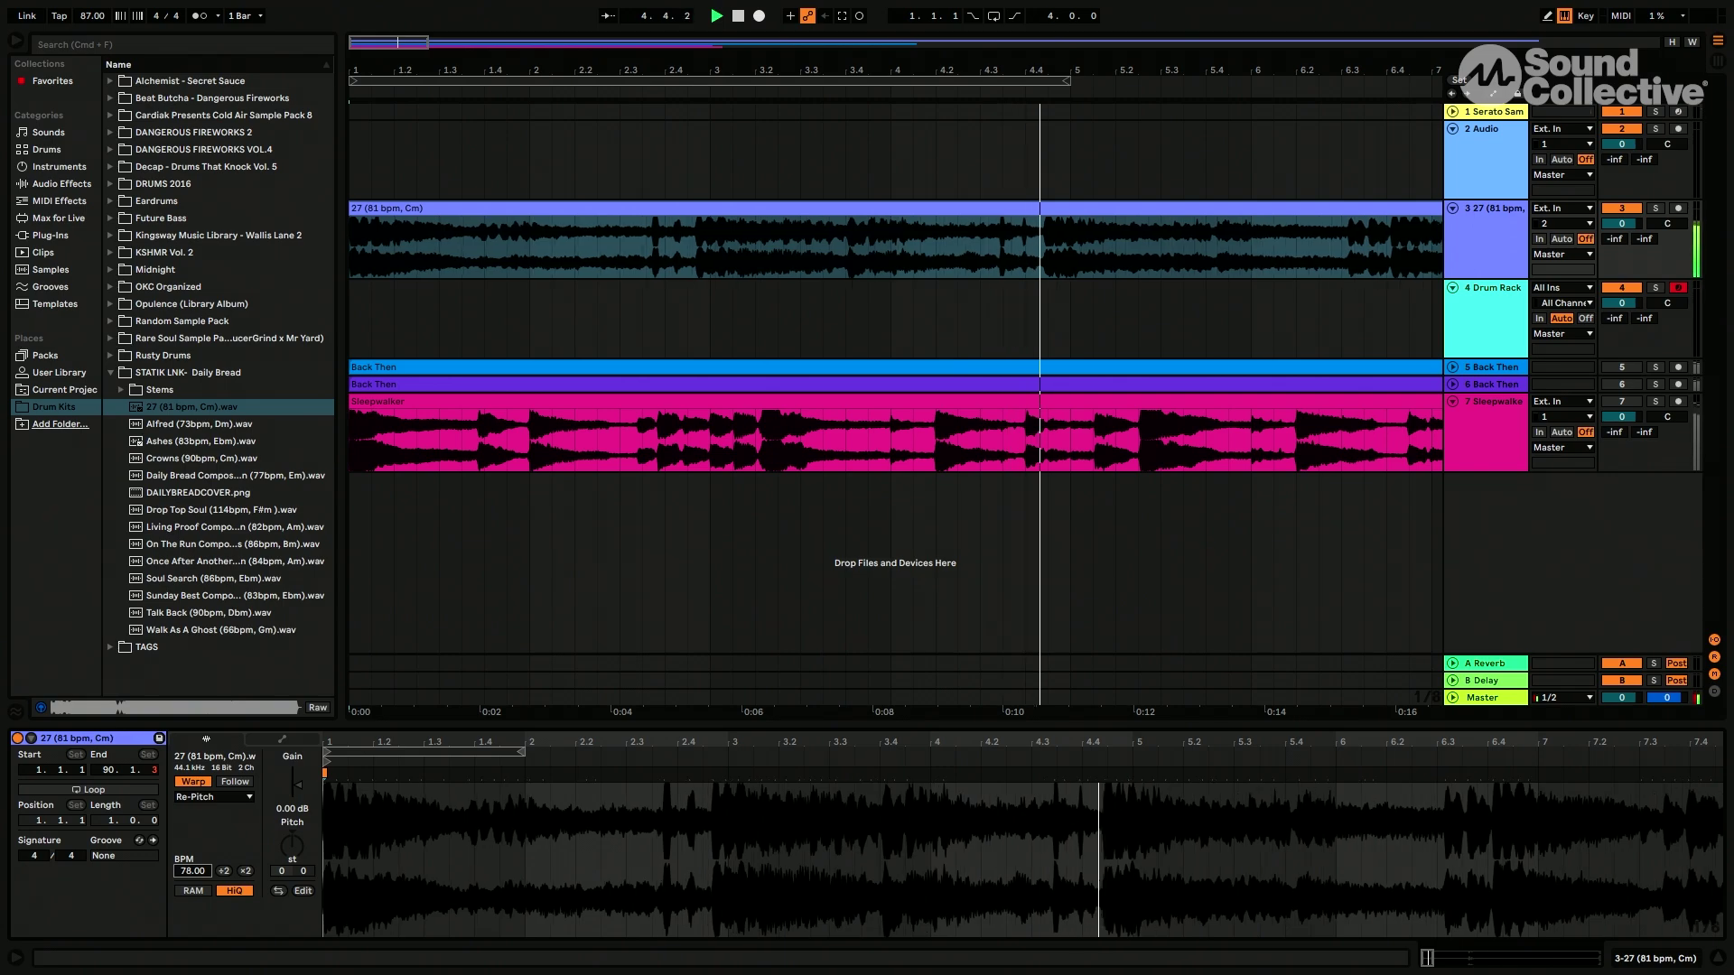
# Vary the 27 clip's BPM between 74 and 81 during playback and settle on 81.
pyautogui.press('Down')
pyautogui.press('Down')
pyautogui.press('Down')
pyautogui.press('Down')
pyautogui.press('Down')
pyautogui.press('Down')
pyautogui.press('Down')
pyautogui.press('Down')
pyautogui.press('Down')
pyautogui.press('Down')
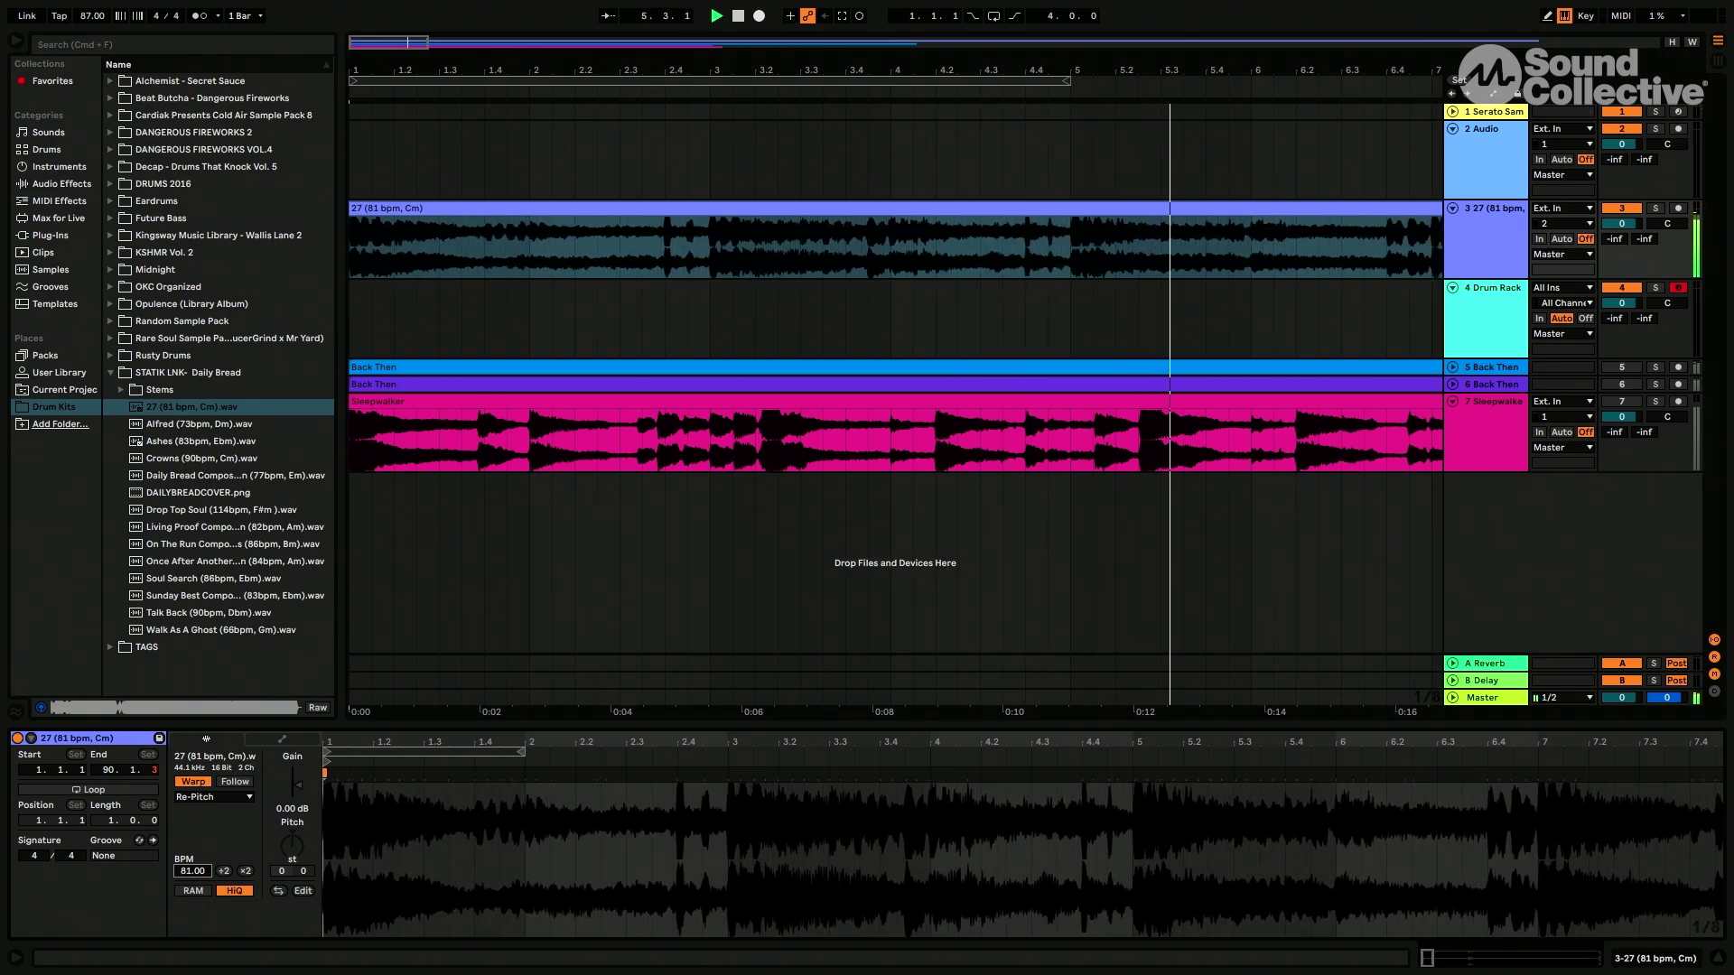
pyautogui.press('Up')
pyautogui.press('Up')
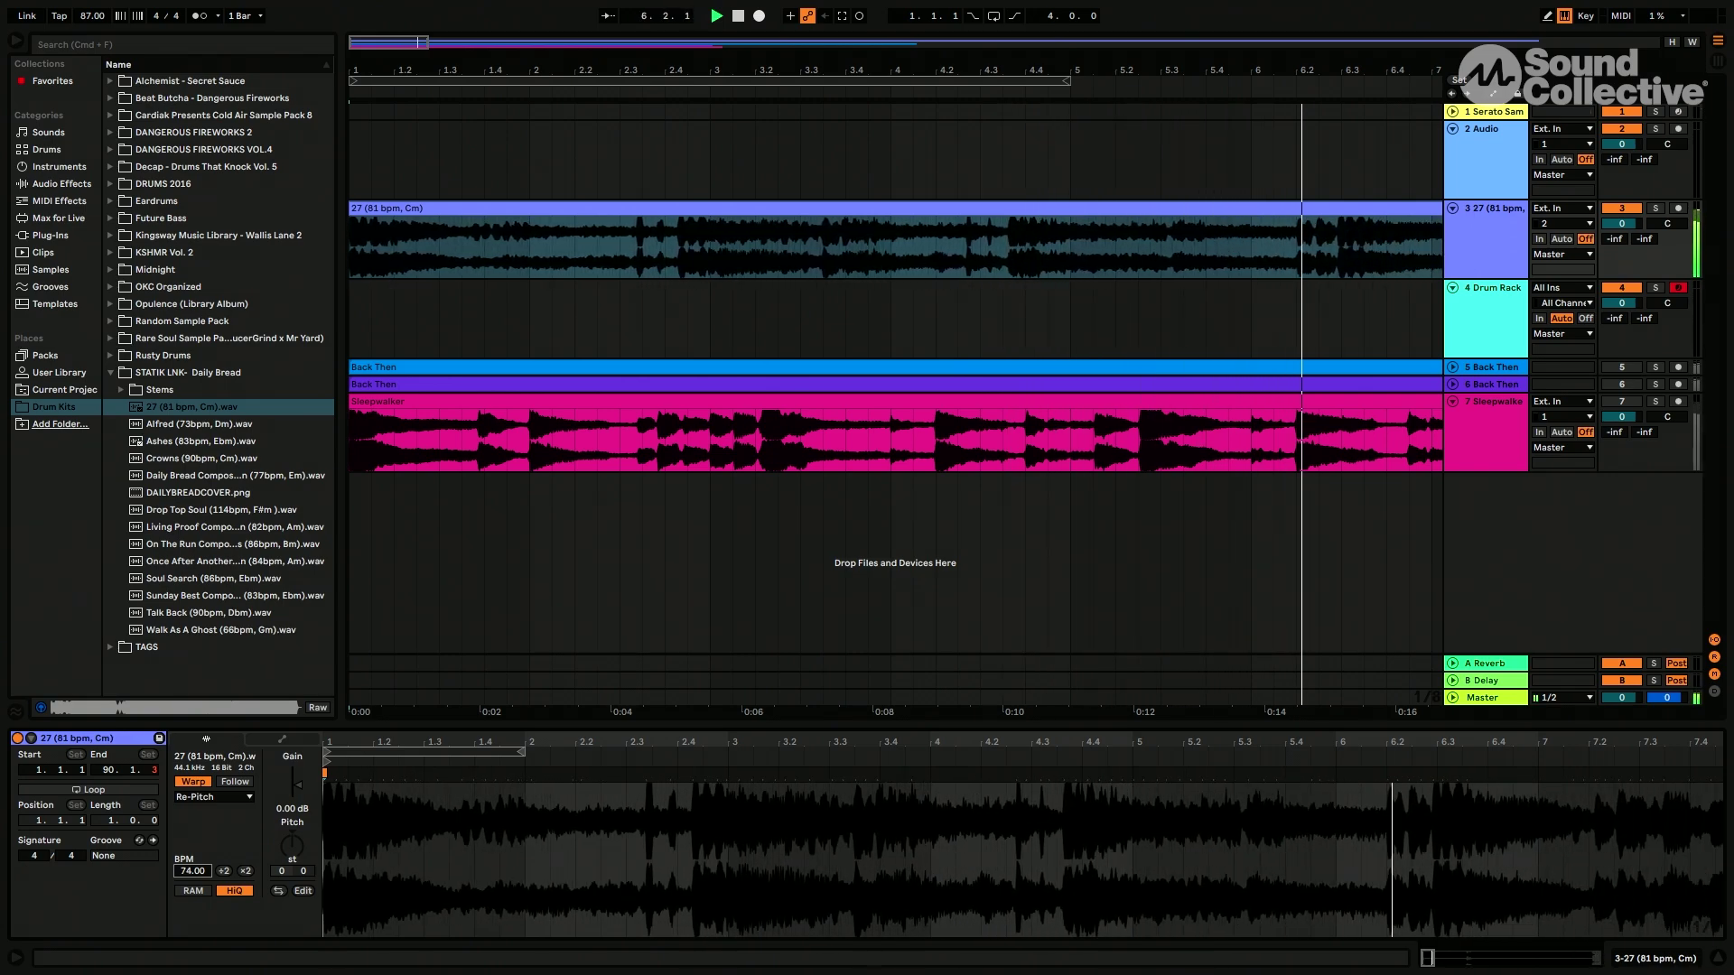
pyautogui.press('Up')
pyautogui.press('Up')
pyautogui.press('Up')
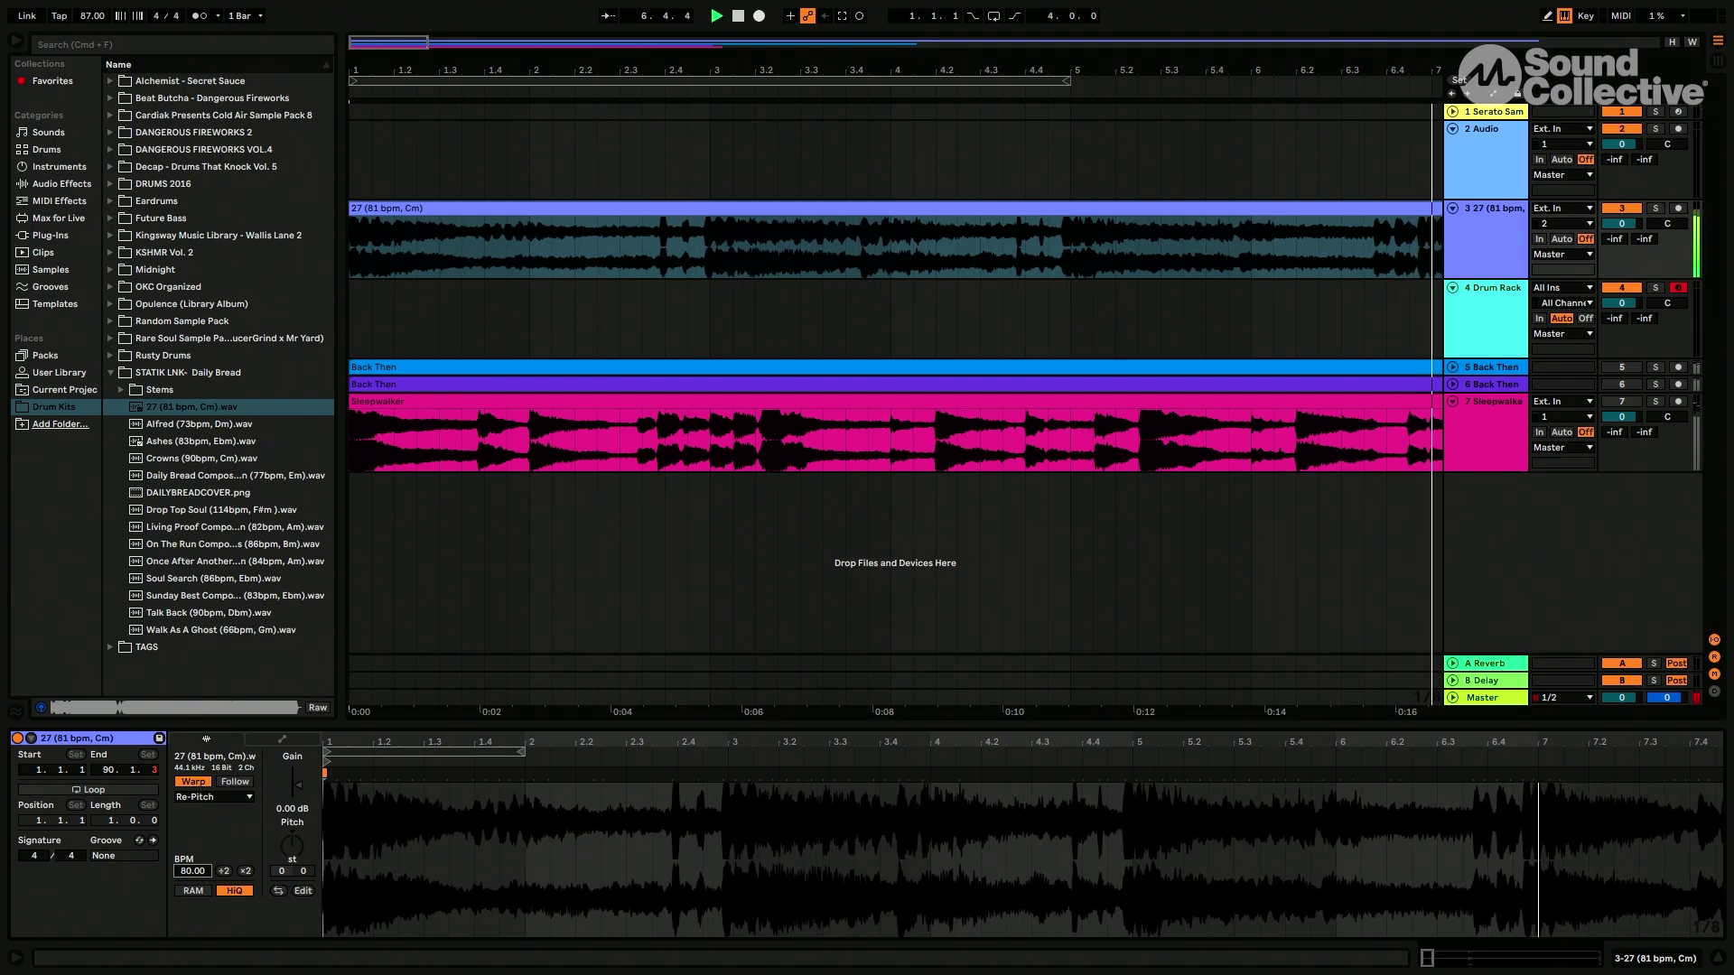
pyautogui.press('Up')
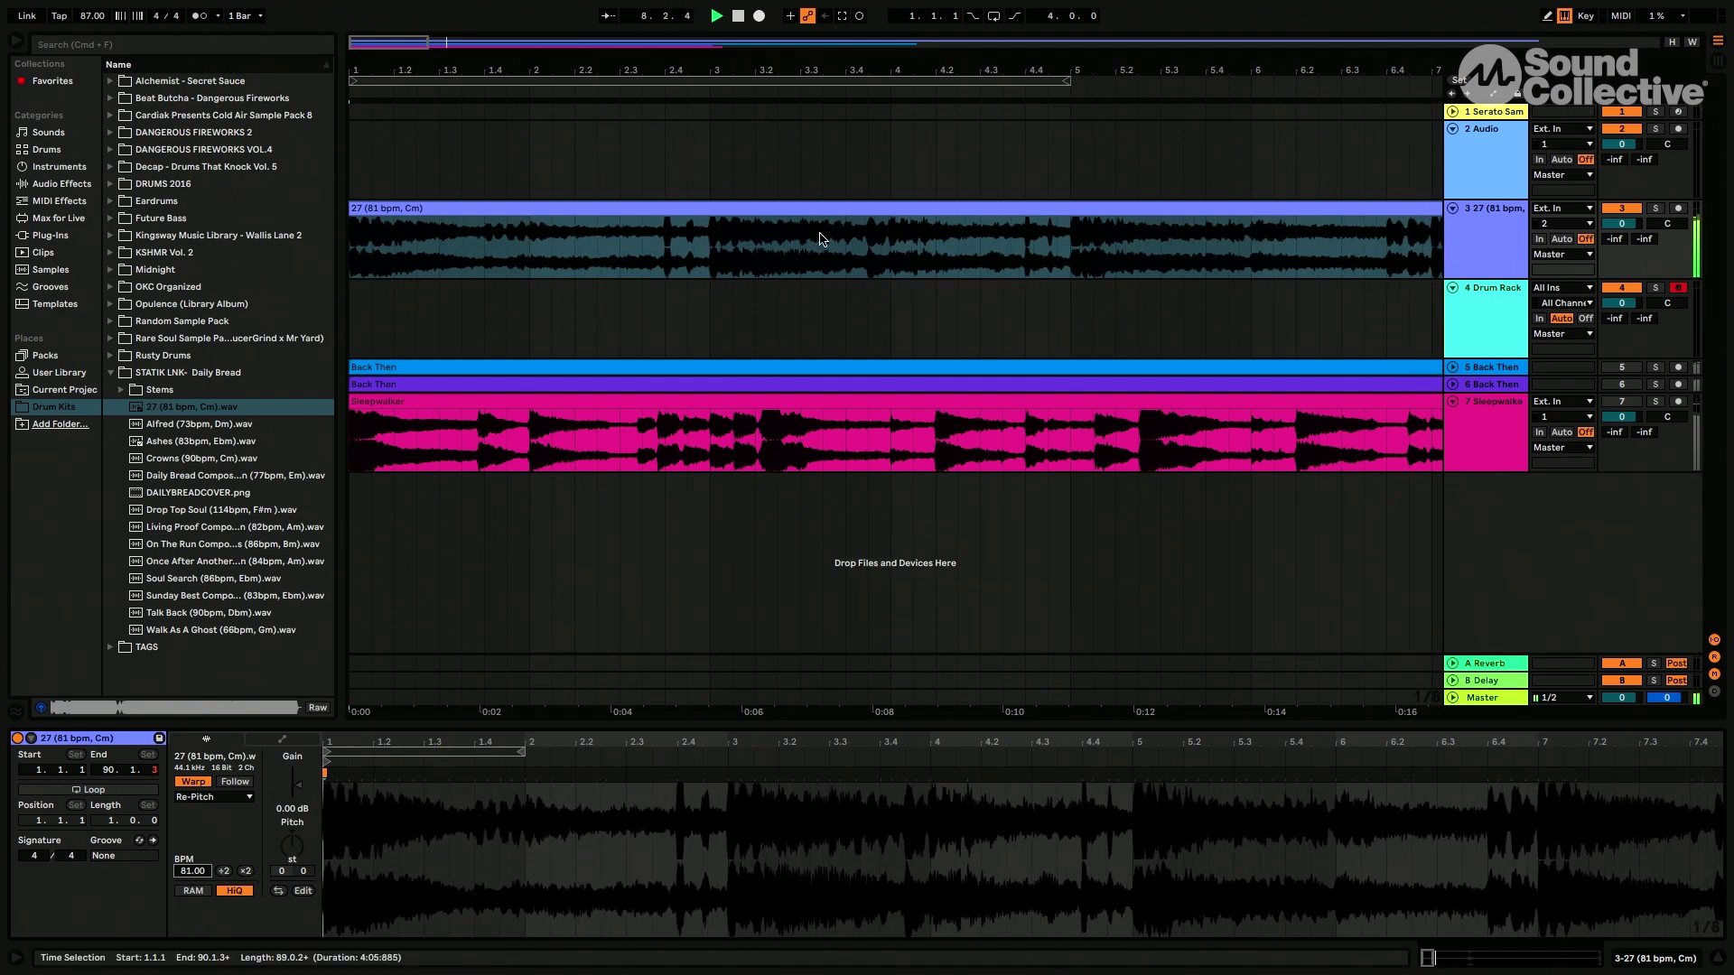
# Add warp markers to the 27 clip on the downbeats at 3.1.1 and 5.1.1.
pyautogui.scroll(5, 702, 264)
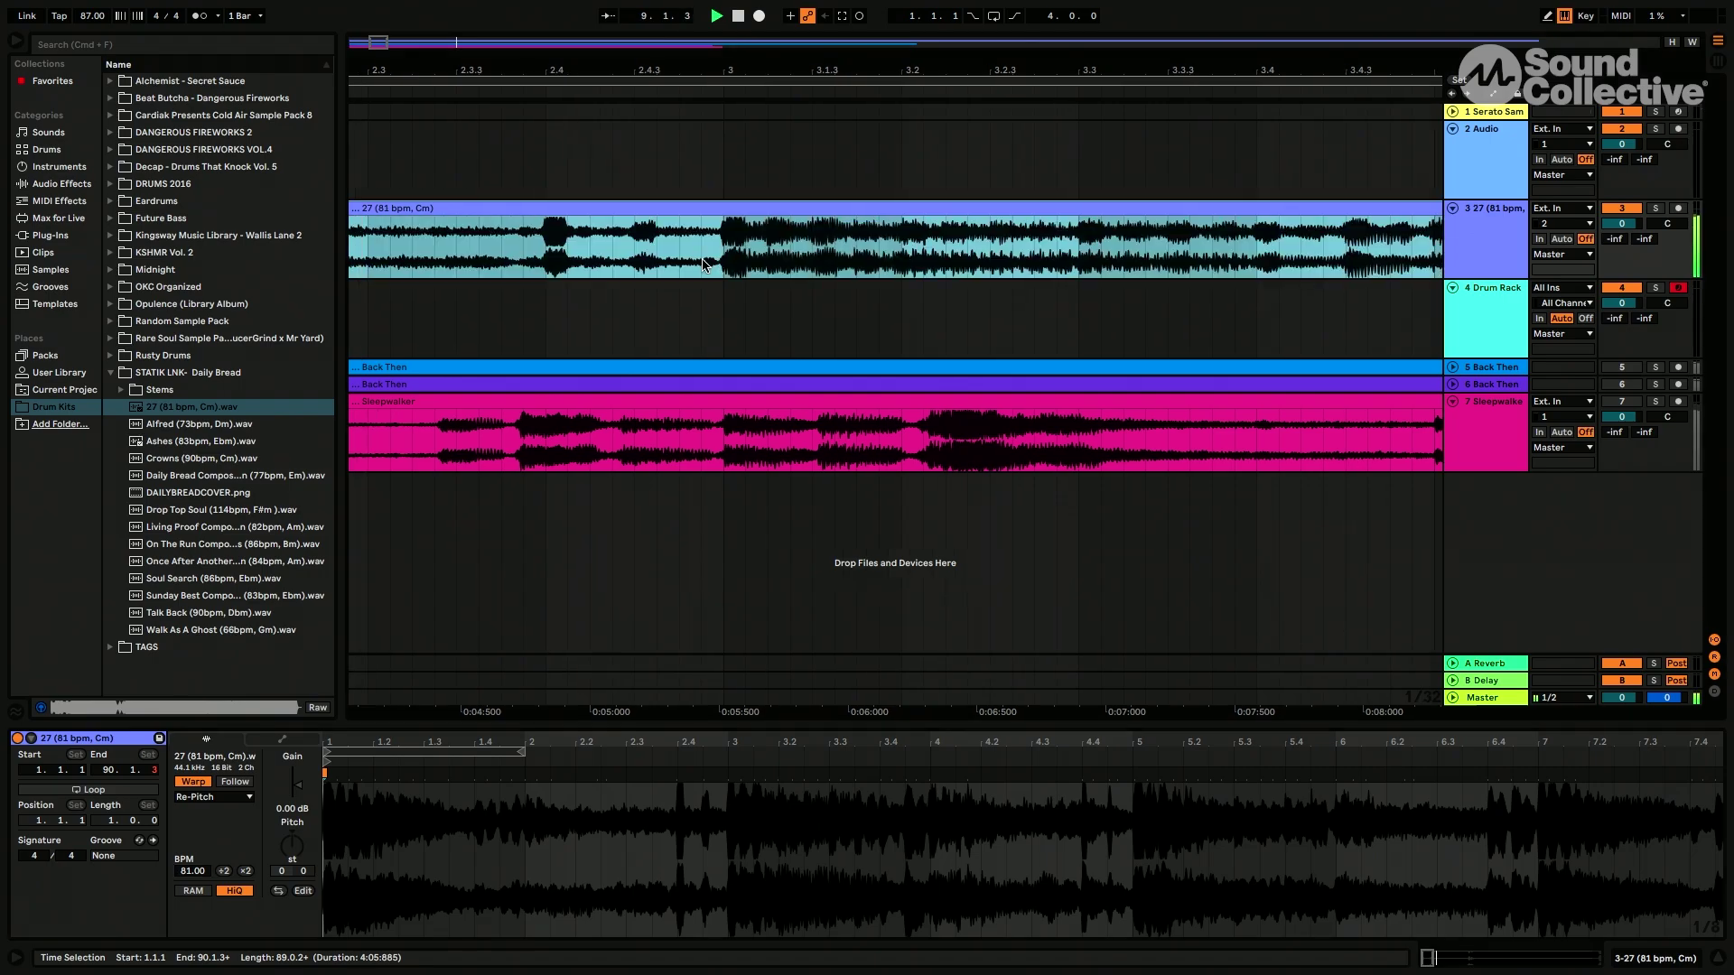
pyautogui.scroll(3, 702, 263)
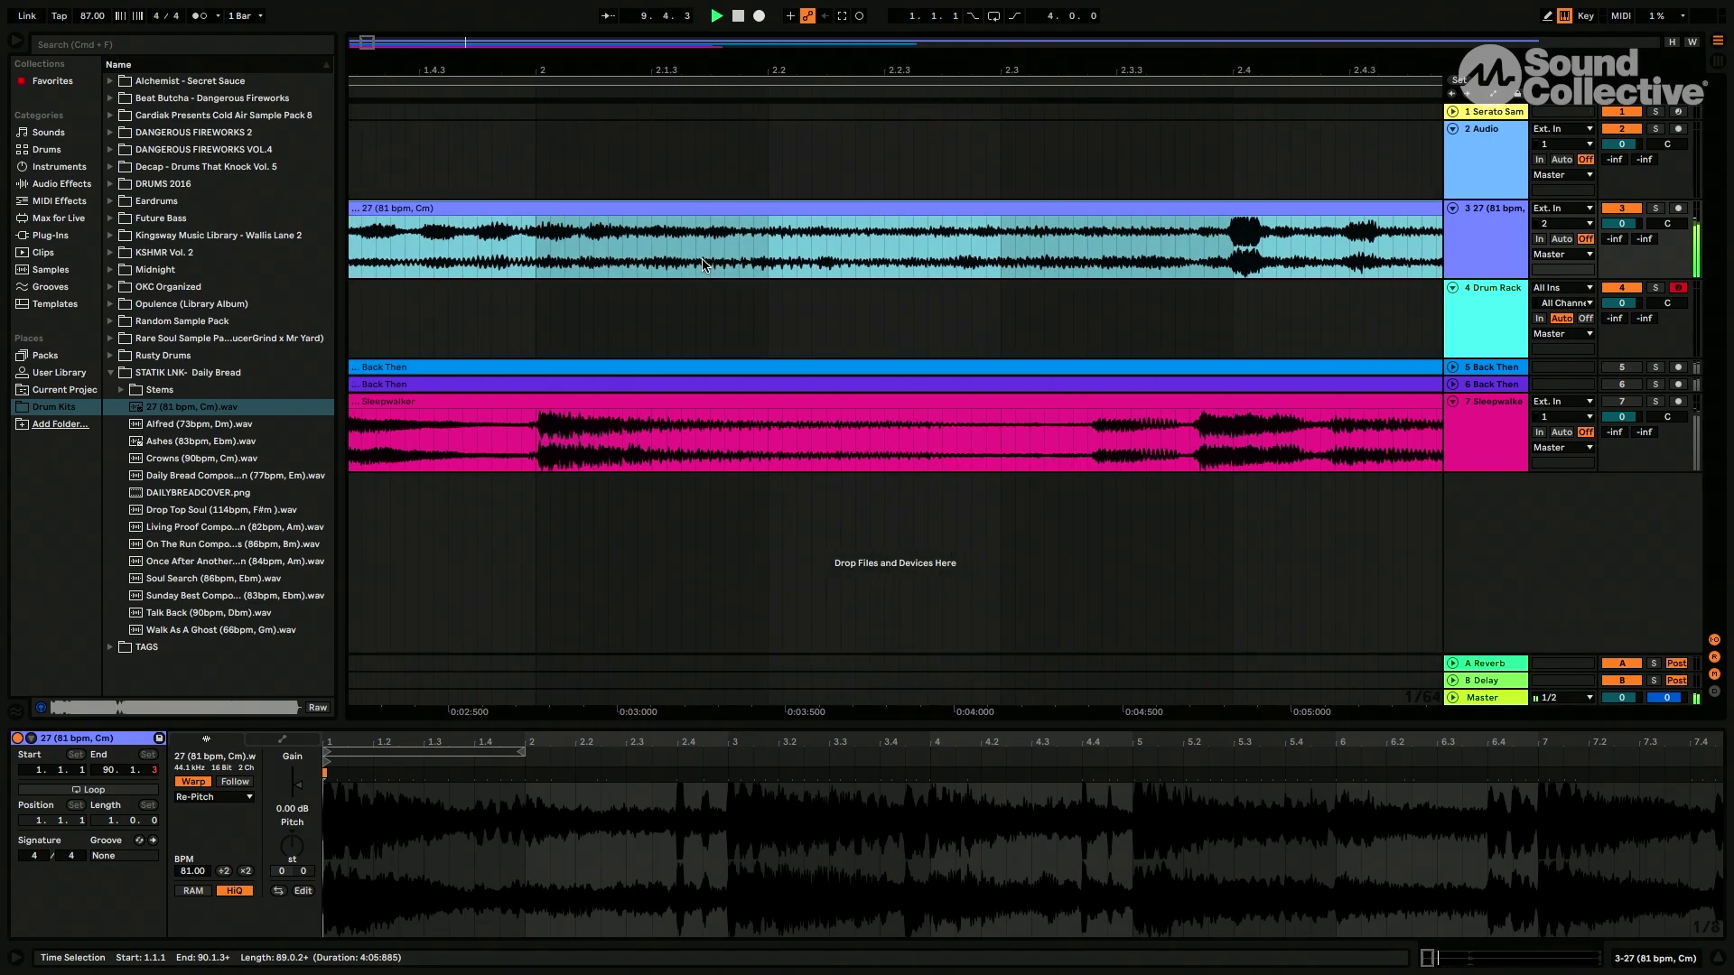
pyautogui.scroll(-8, 703, 264)
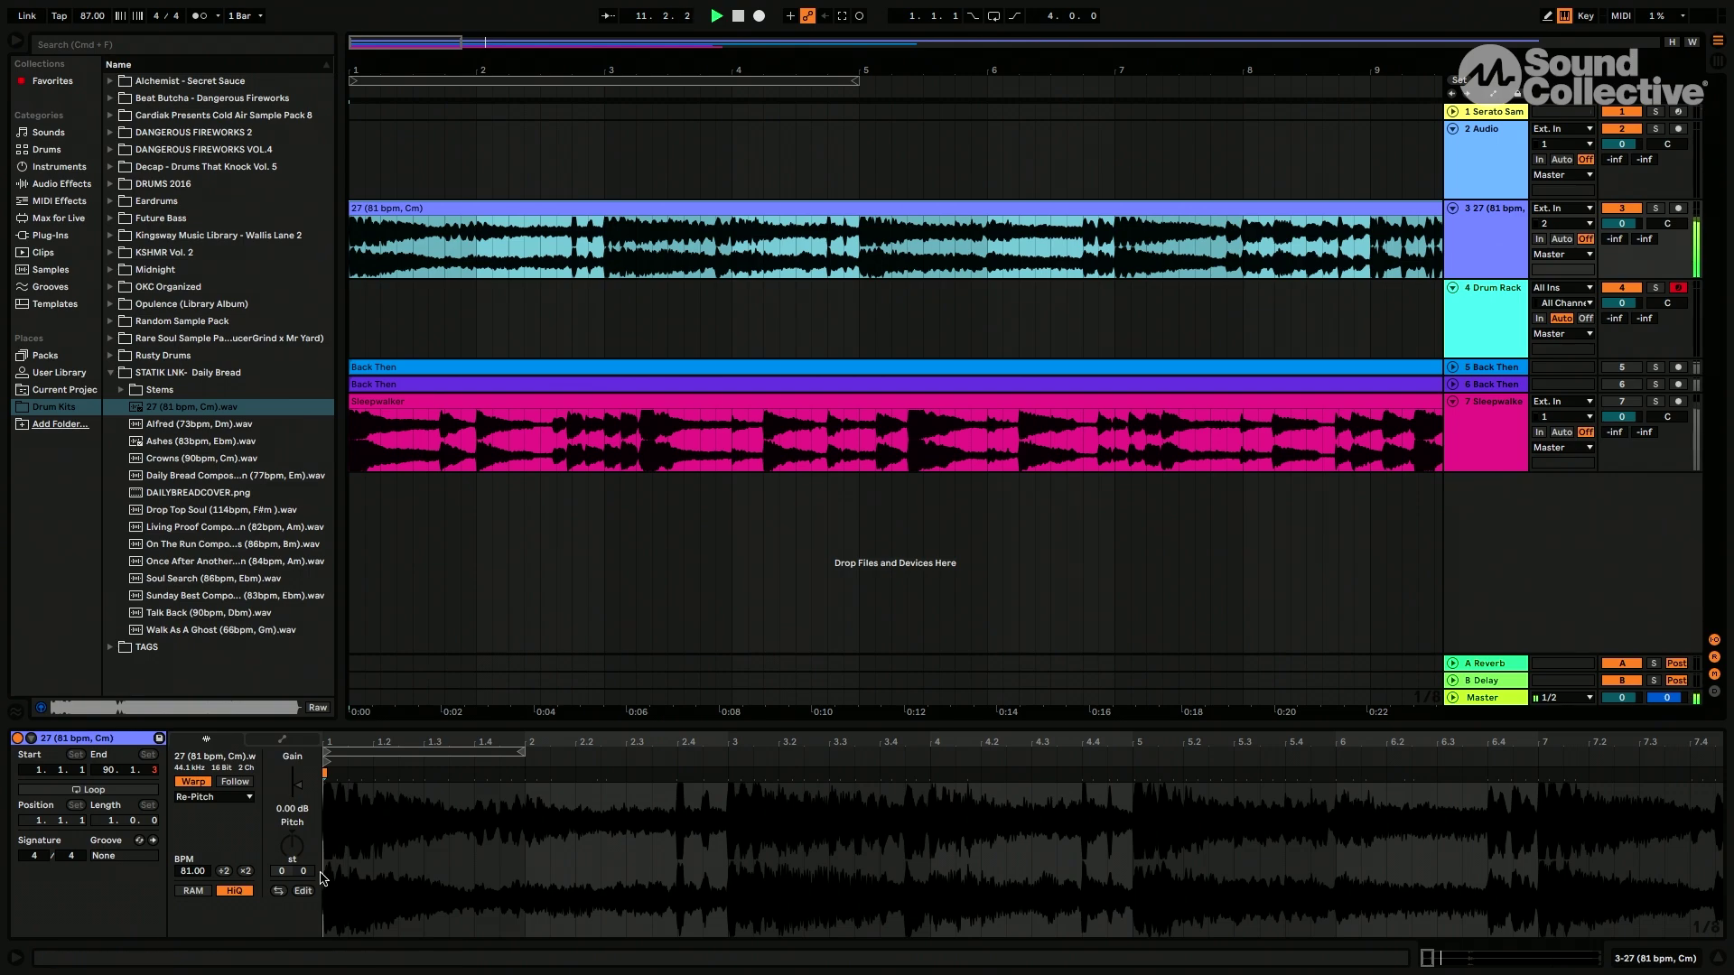
pyautogui.scroll(-5, 528, 341)
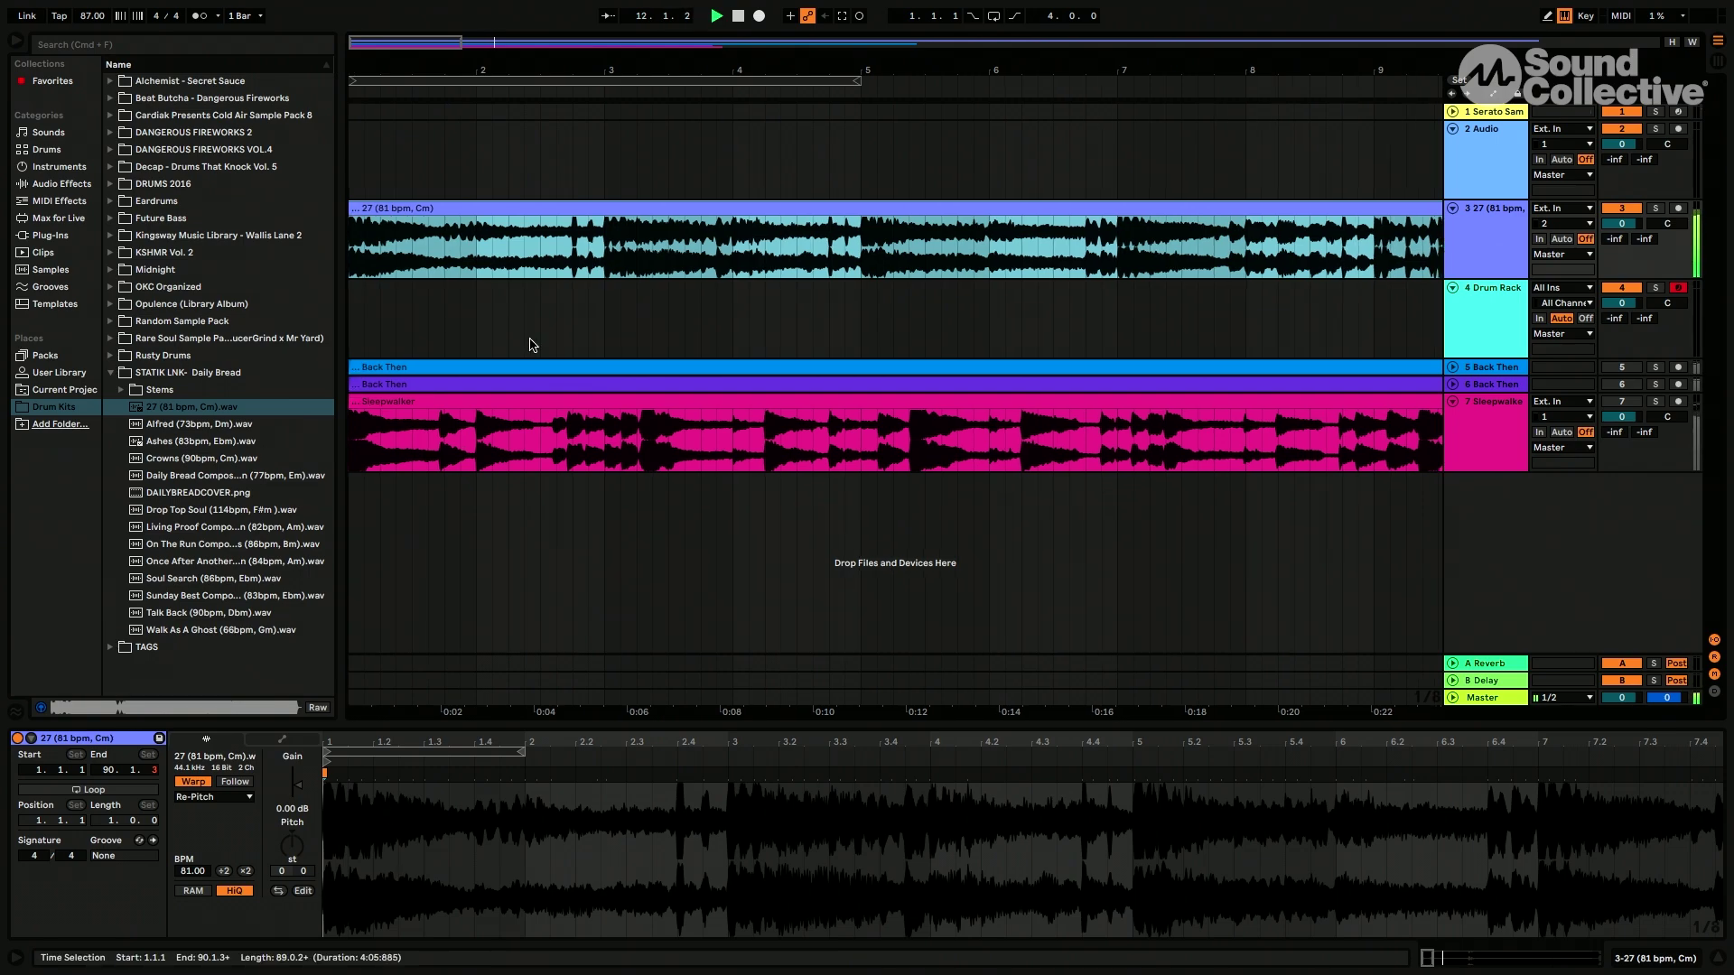
pyautogui.moveTo(700, 860); pyautogui.dragTo(1228, 859)
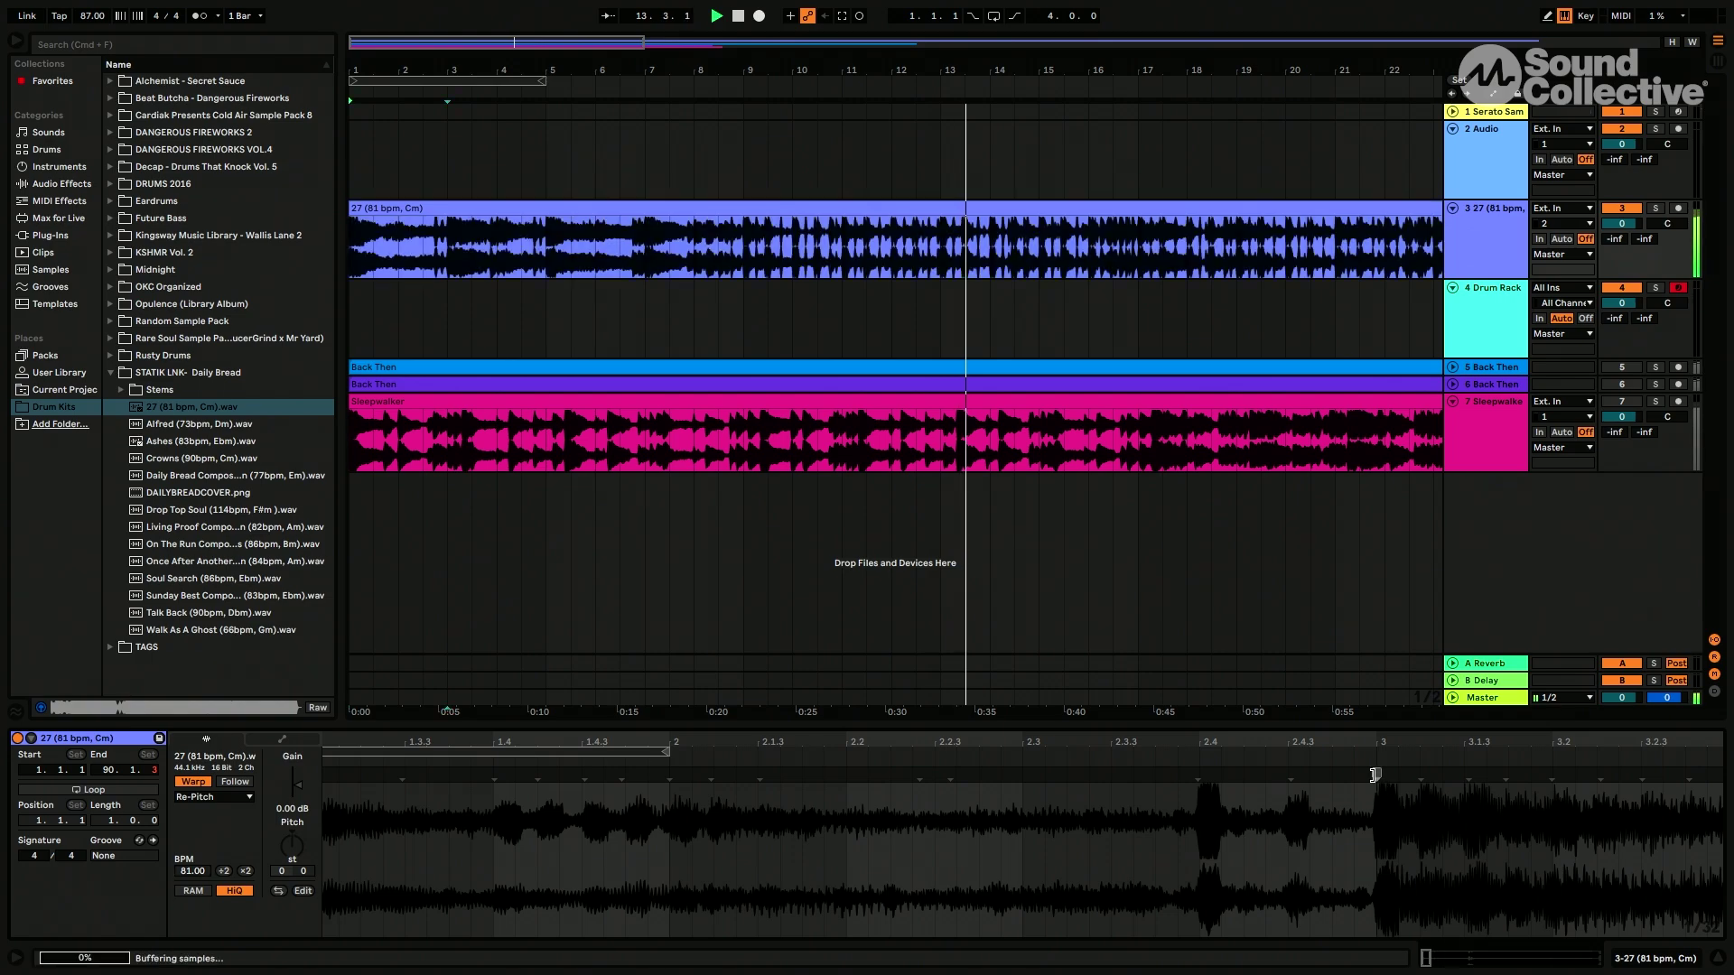
pyautogui.scroll(-5, 1382, 813)
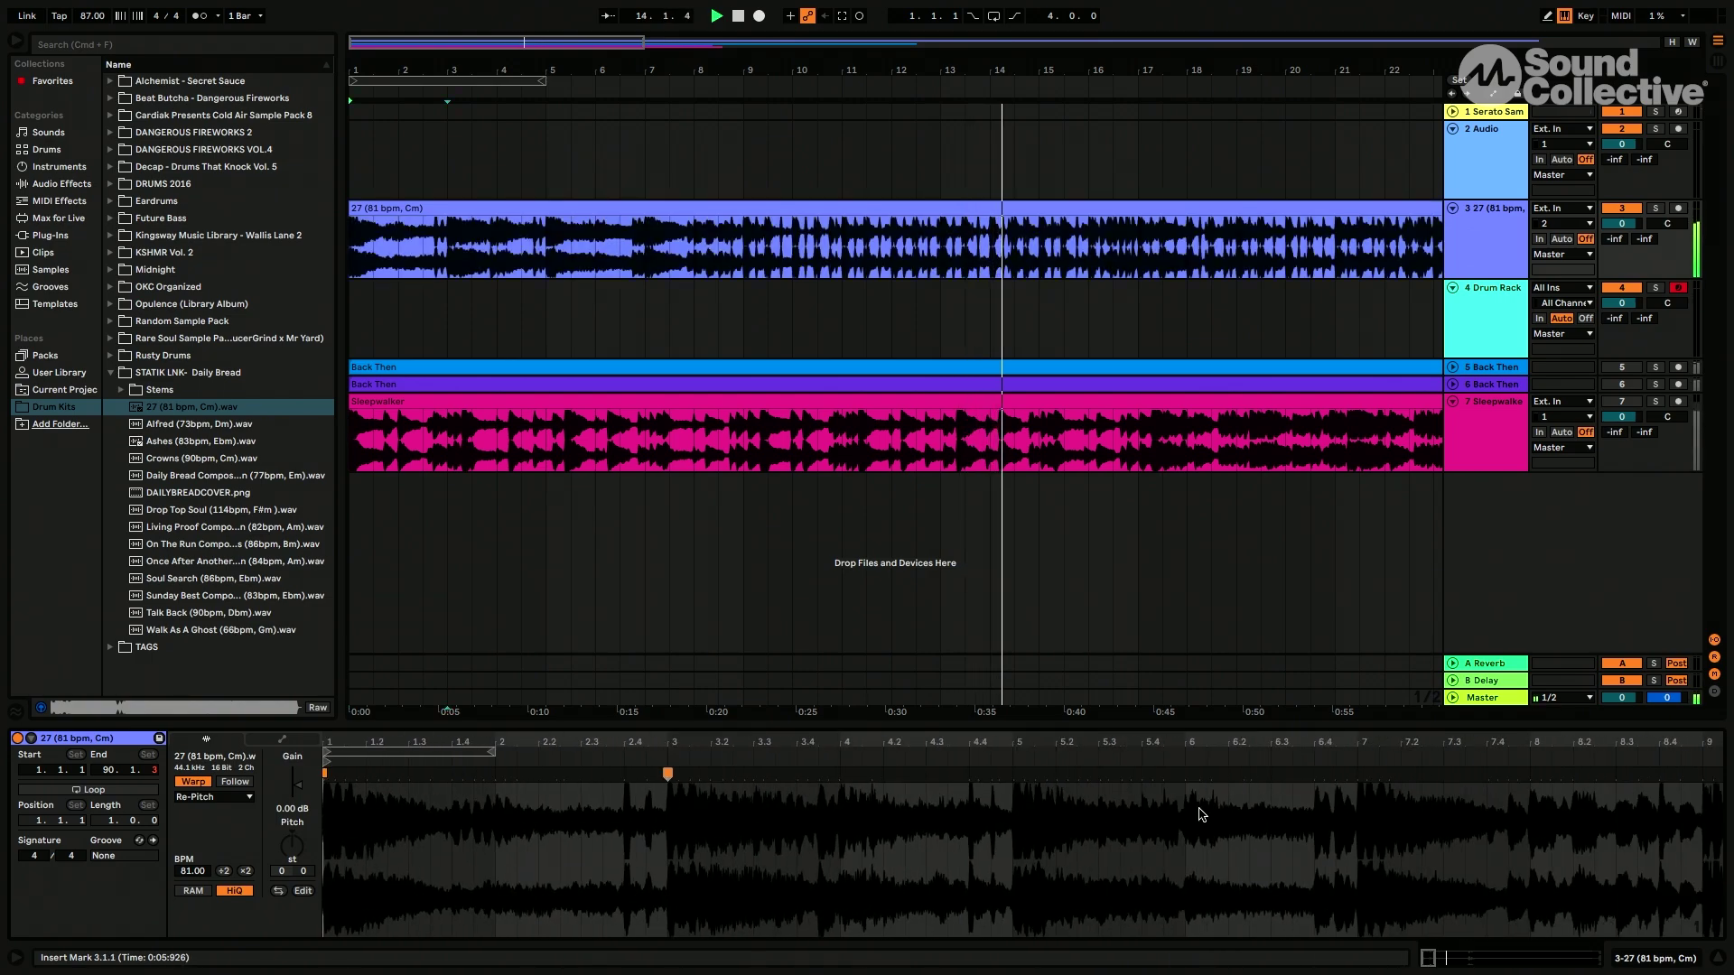
pyautogui.doubleClick(1014, 775)
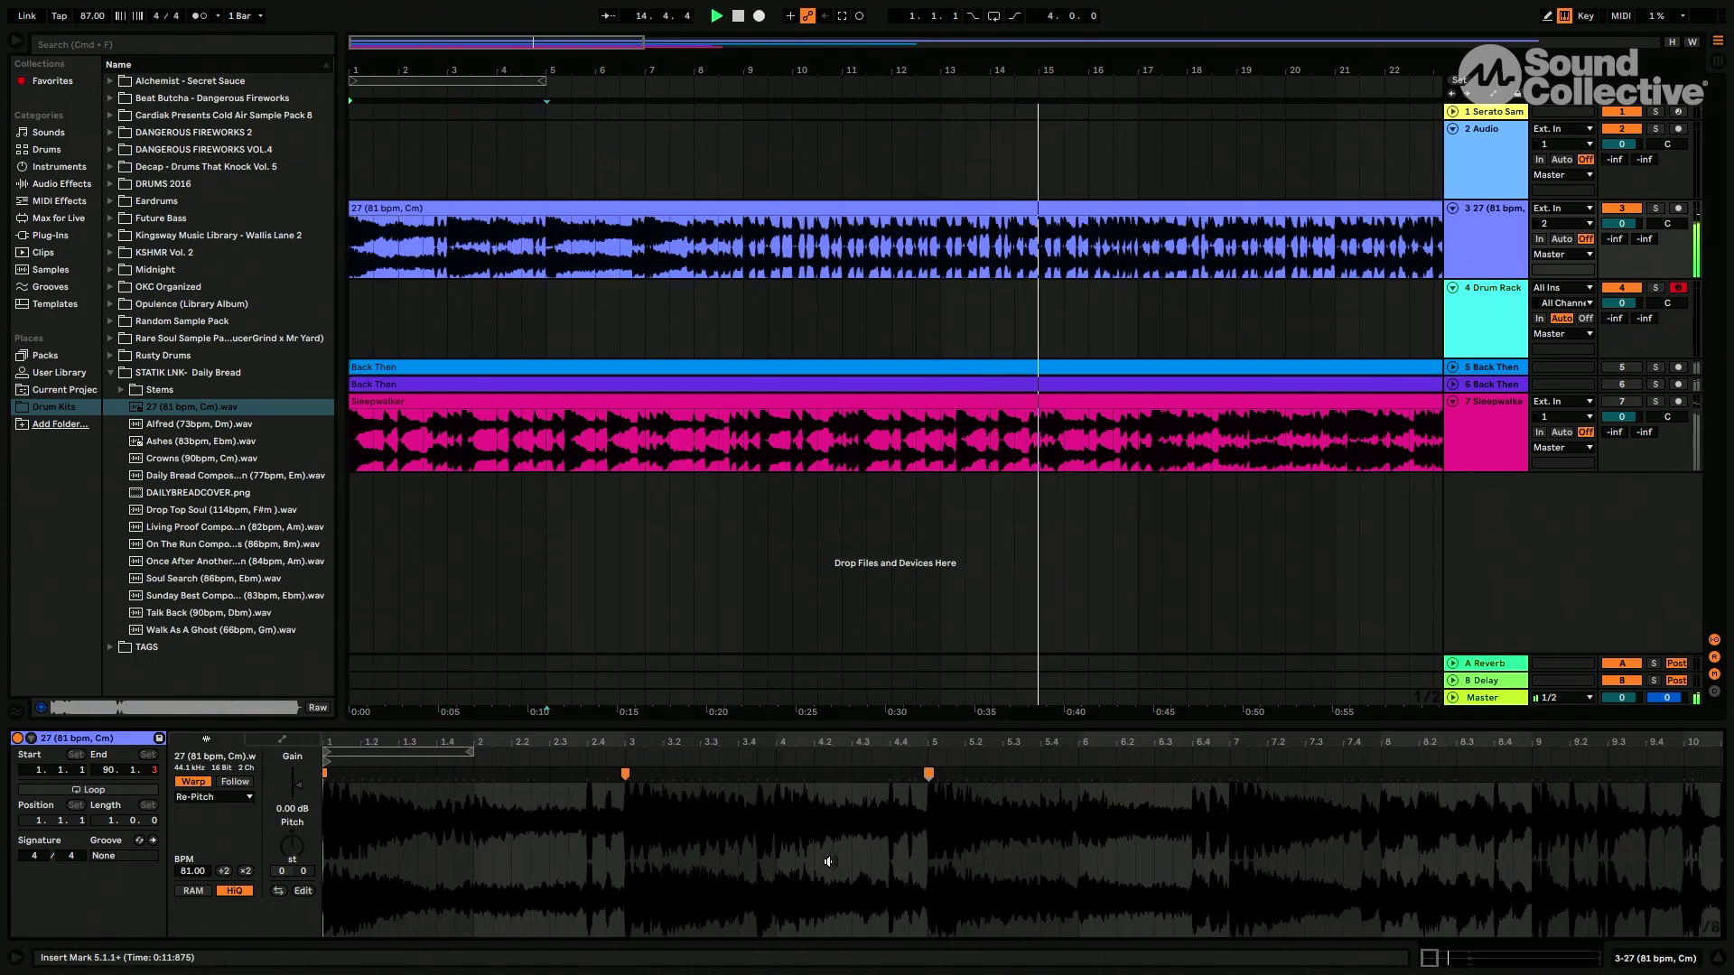
pyautogui.scroll(5, 827, 858)
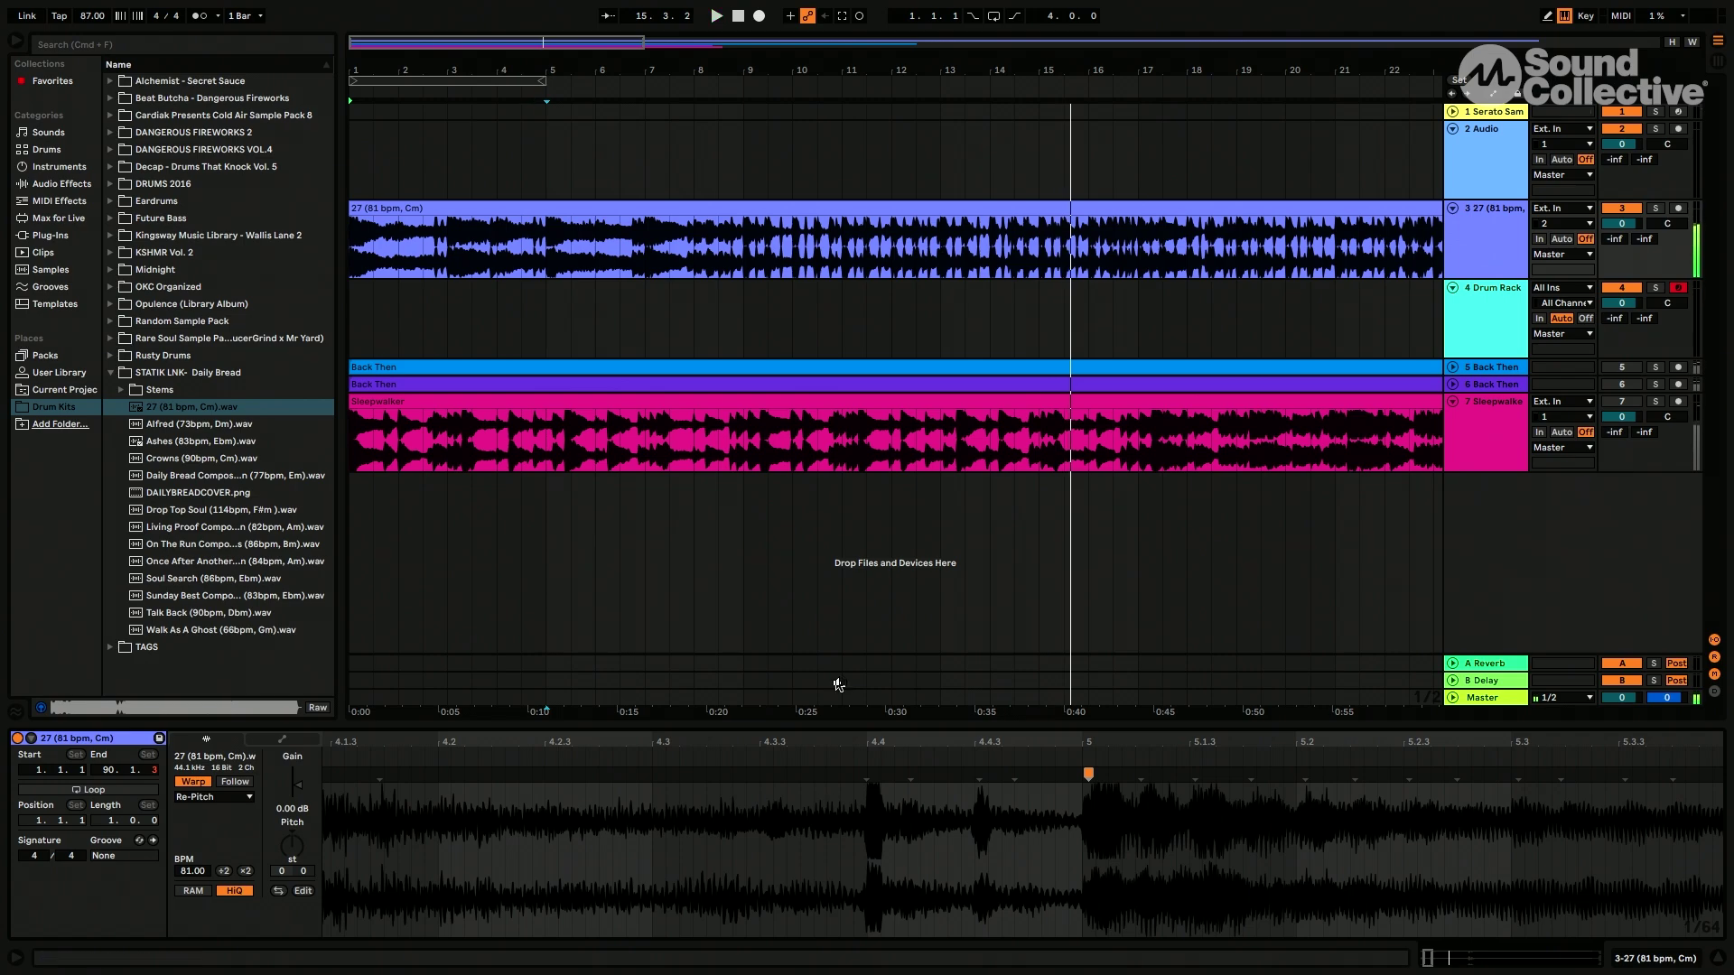
# Loop the arrangement from 1.1.1 to 5.1.1 and play it with the project tempo set to 74 BPM.
pyautogui.press('w')
pyautogui.hotkey('ctrl', 'l')
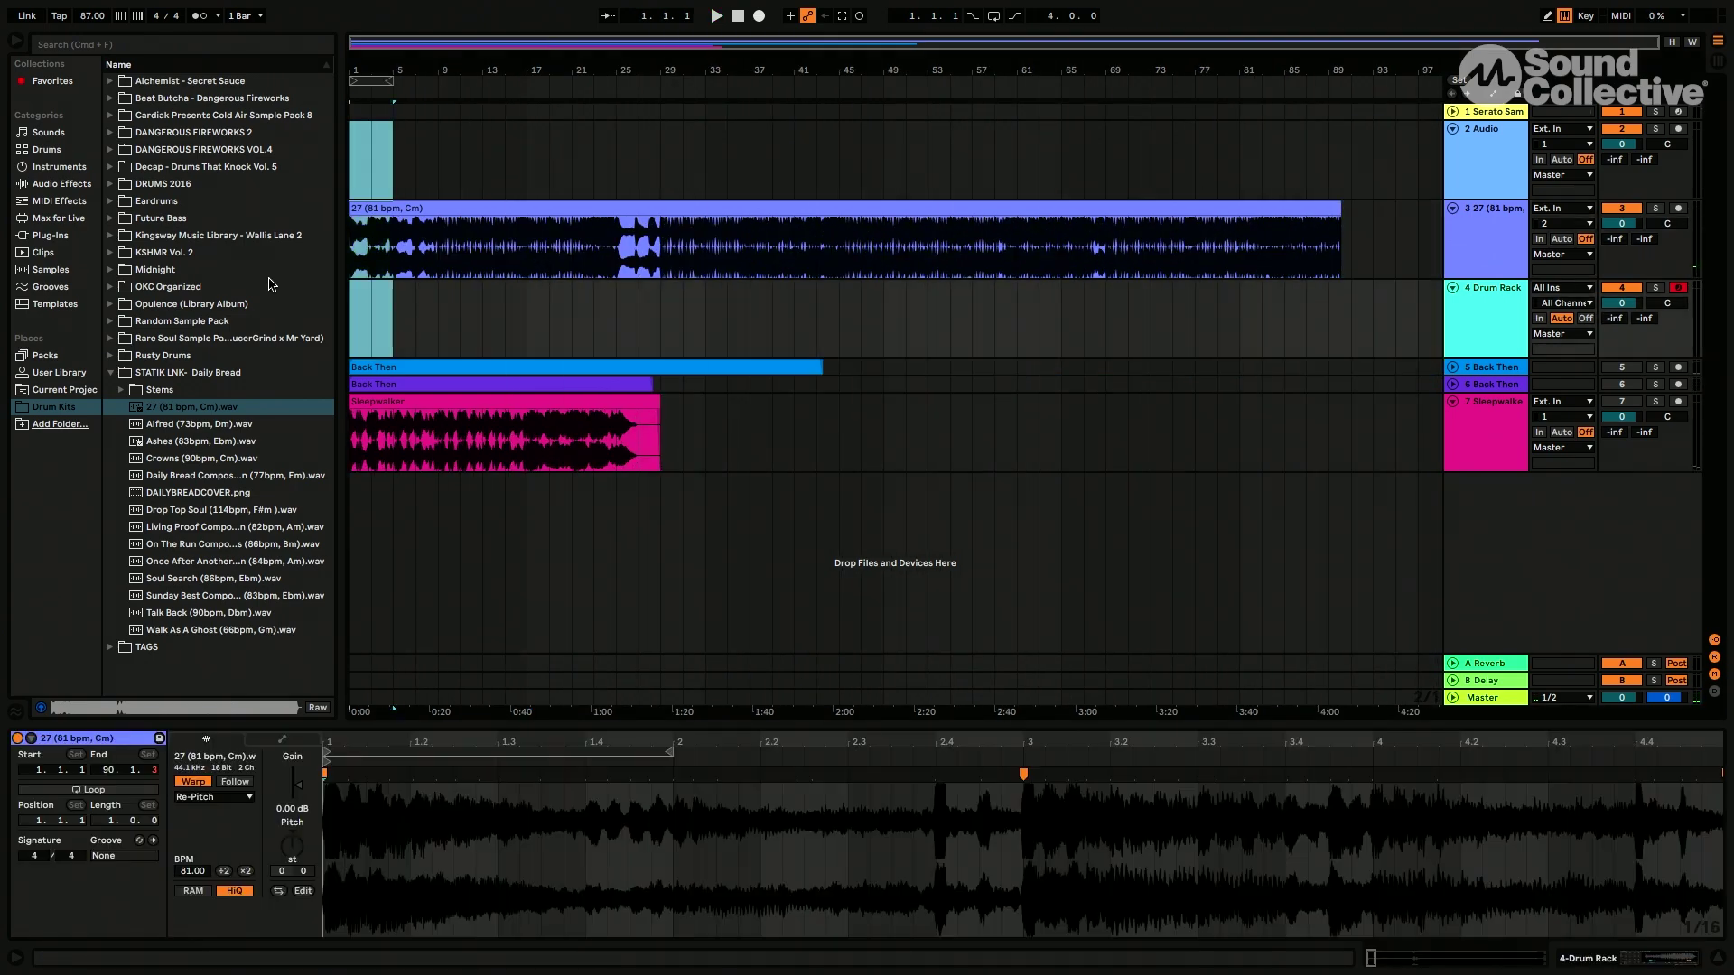
pyautogui.scroll(5, 375, 307)
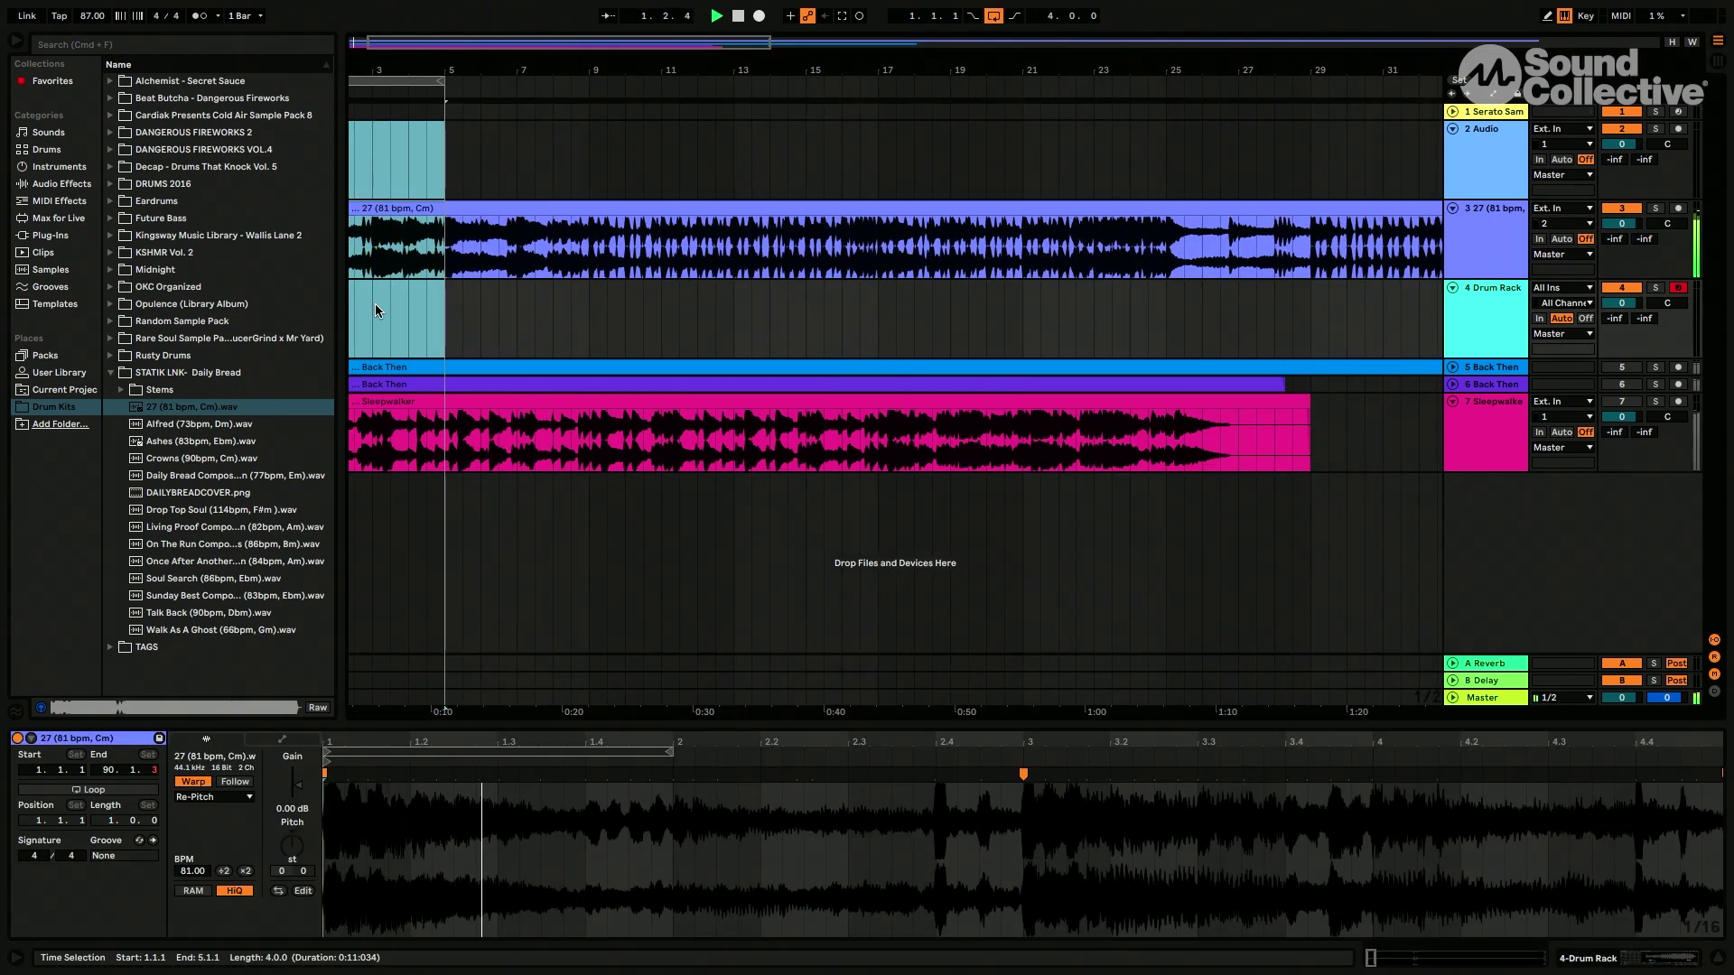
pyautogui.hscroll(-2, 376, 307)
pyautogui.click(573, 840)
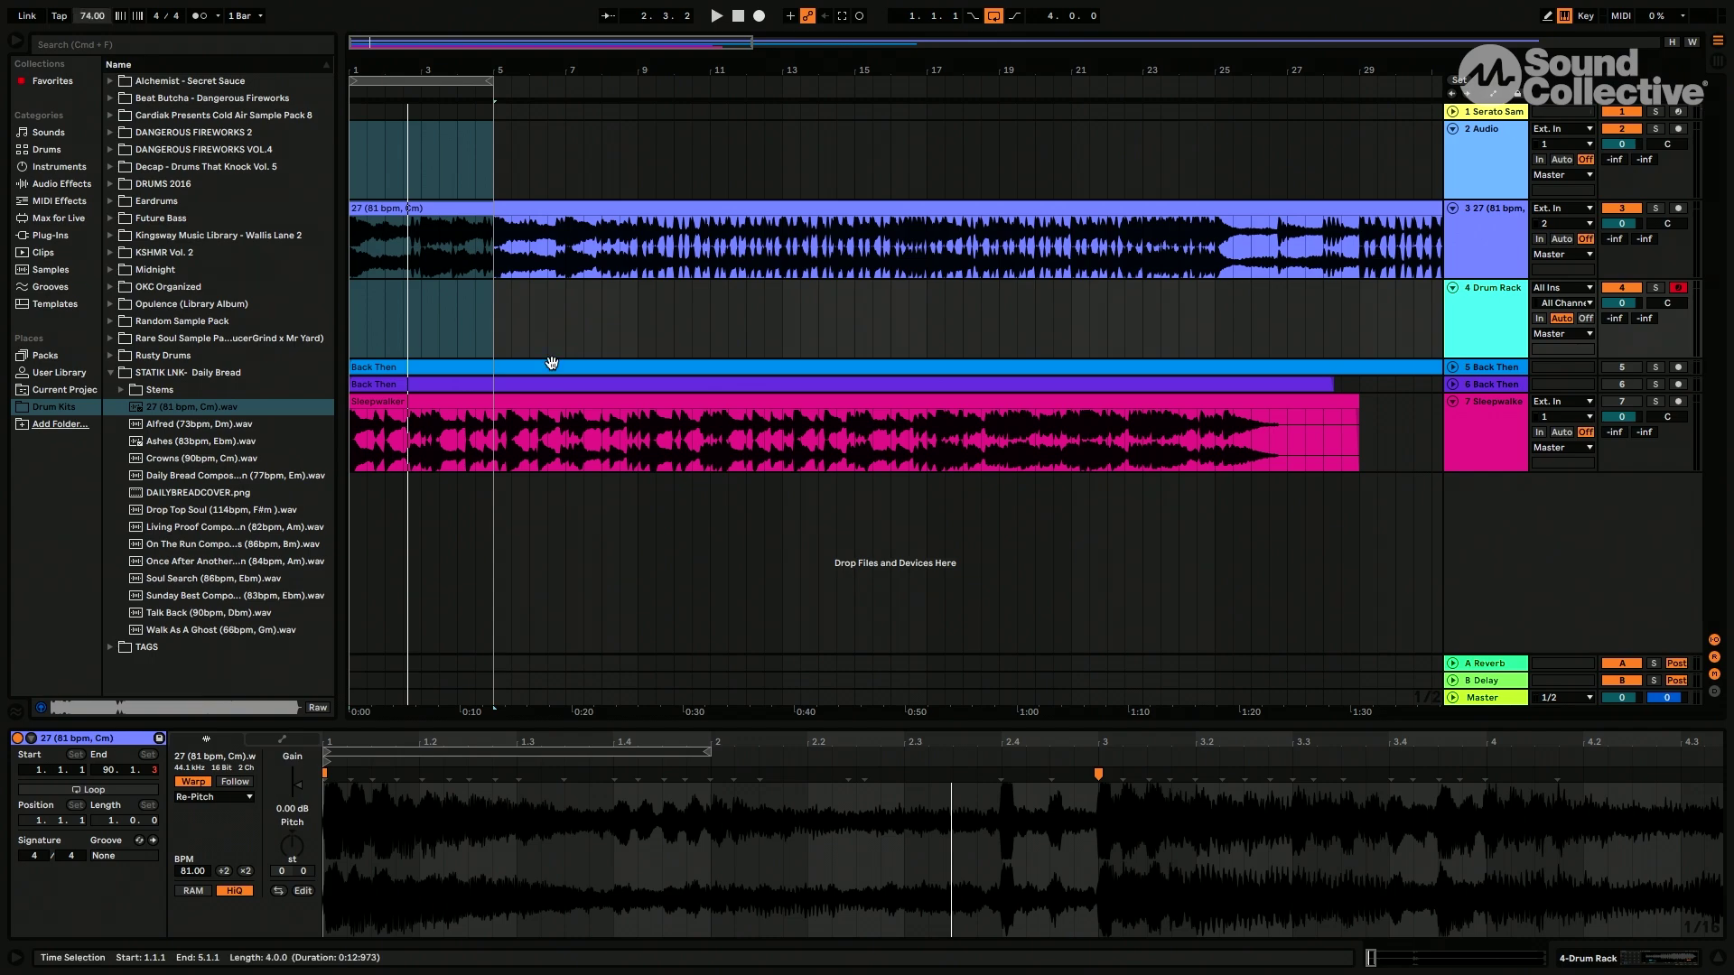
pyautogui.press('space')
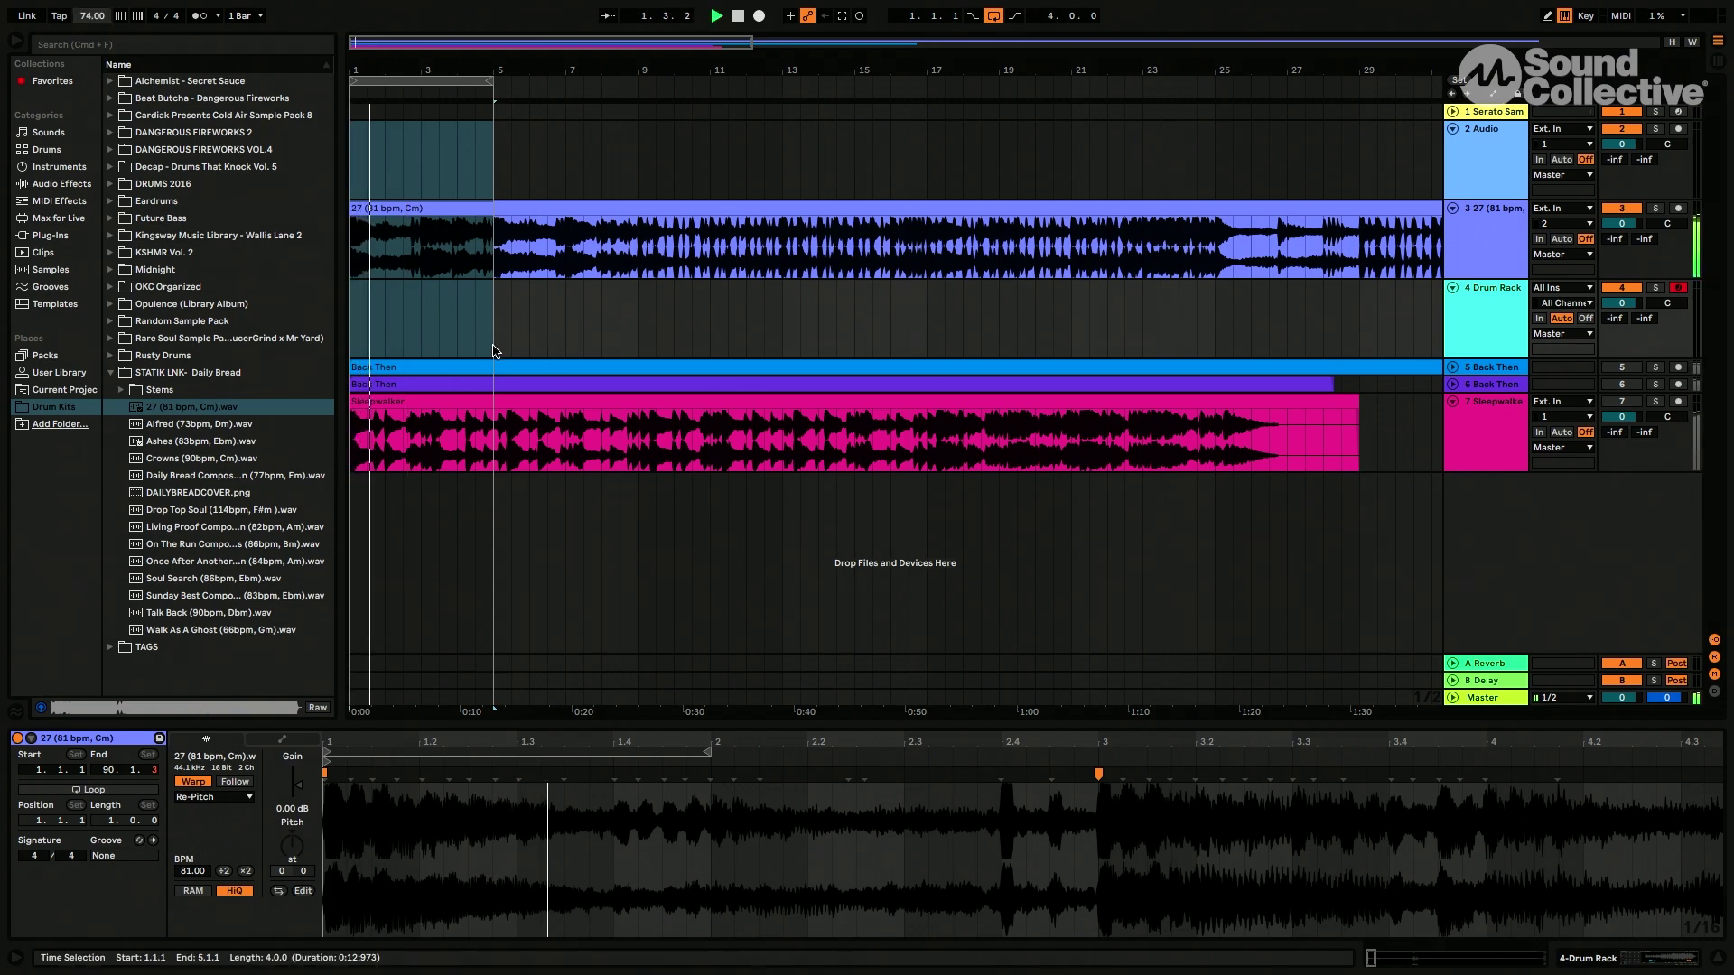
# Examine the 27 clip's waveform beyond bar 5 against the grid while the loop plays.
pyautogui.scroll(-5, 588, 318)
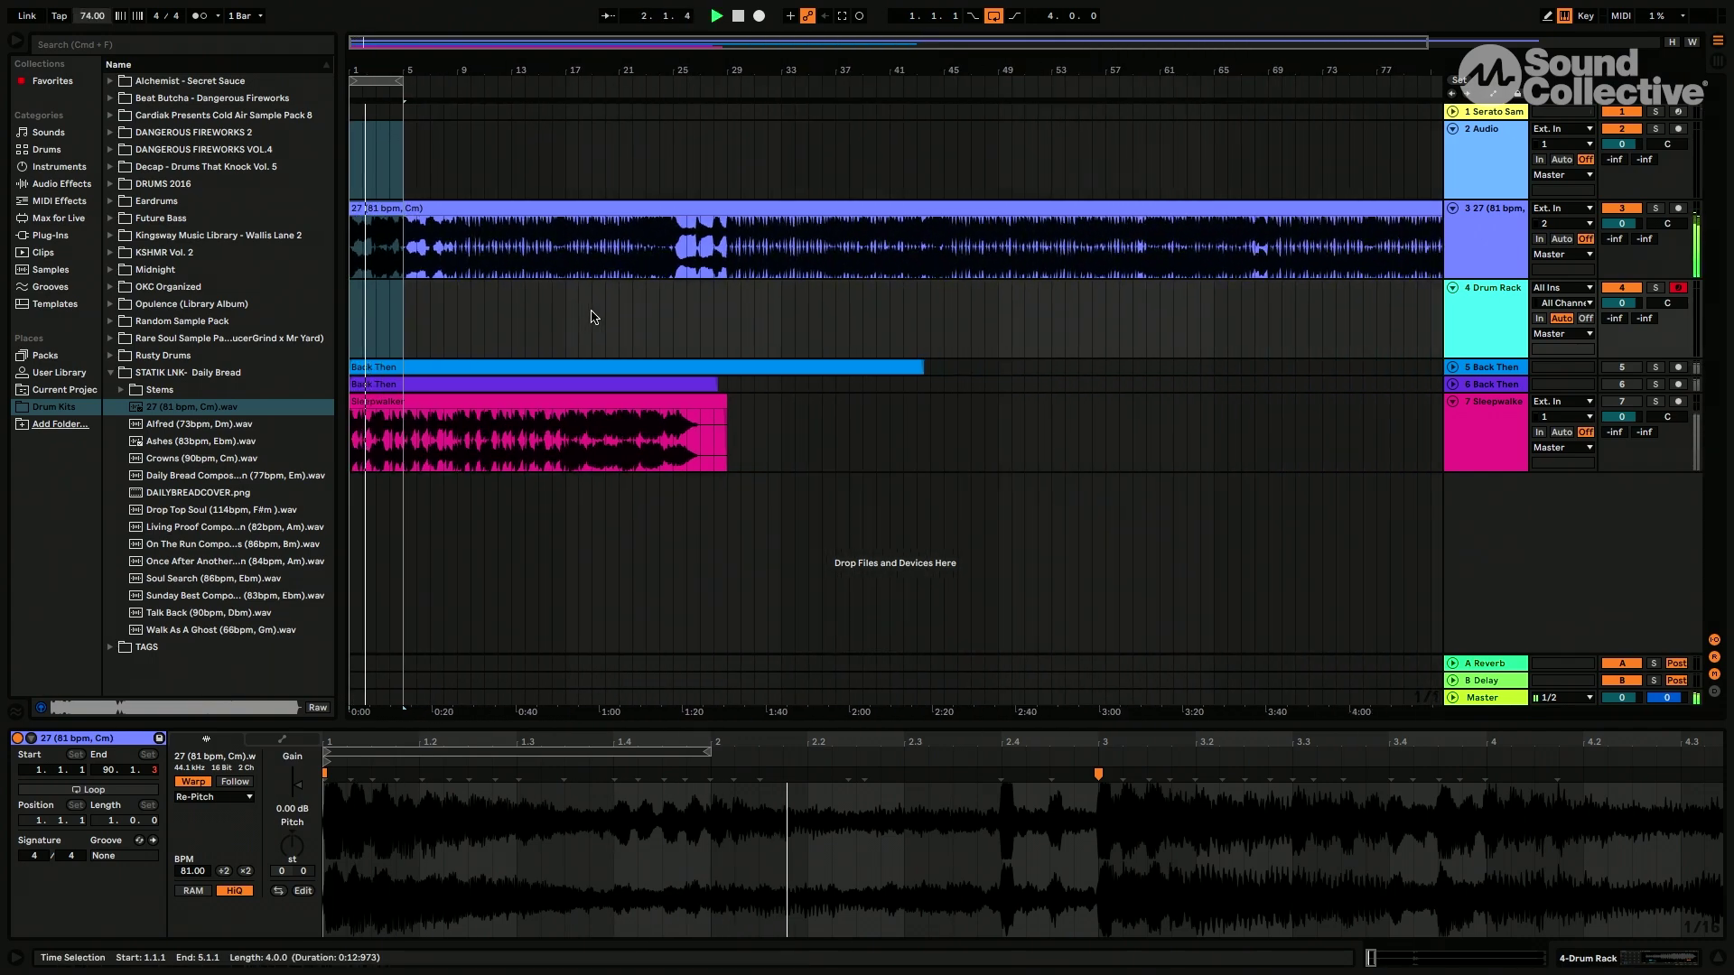
pyautogui.scroll(-2, 592, 311)
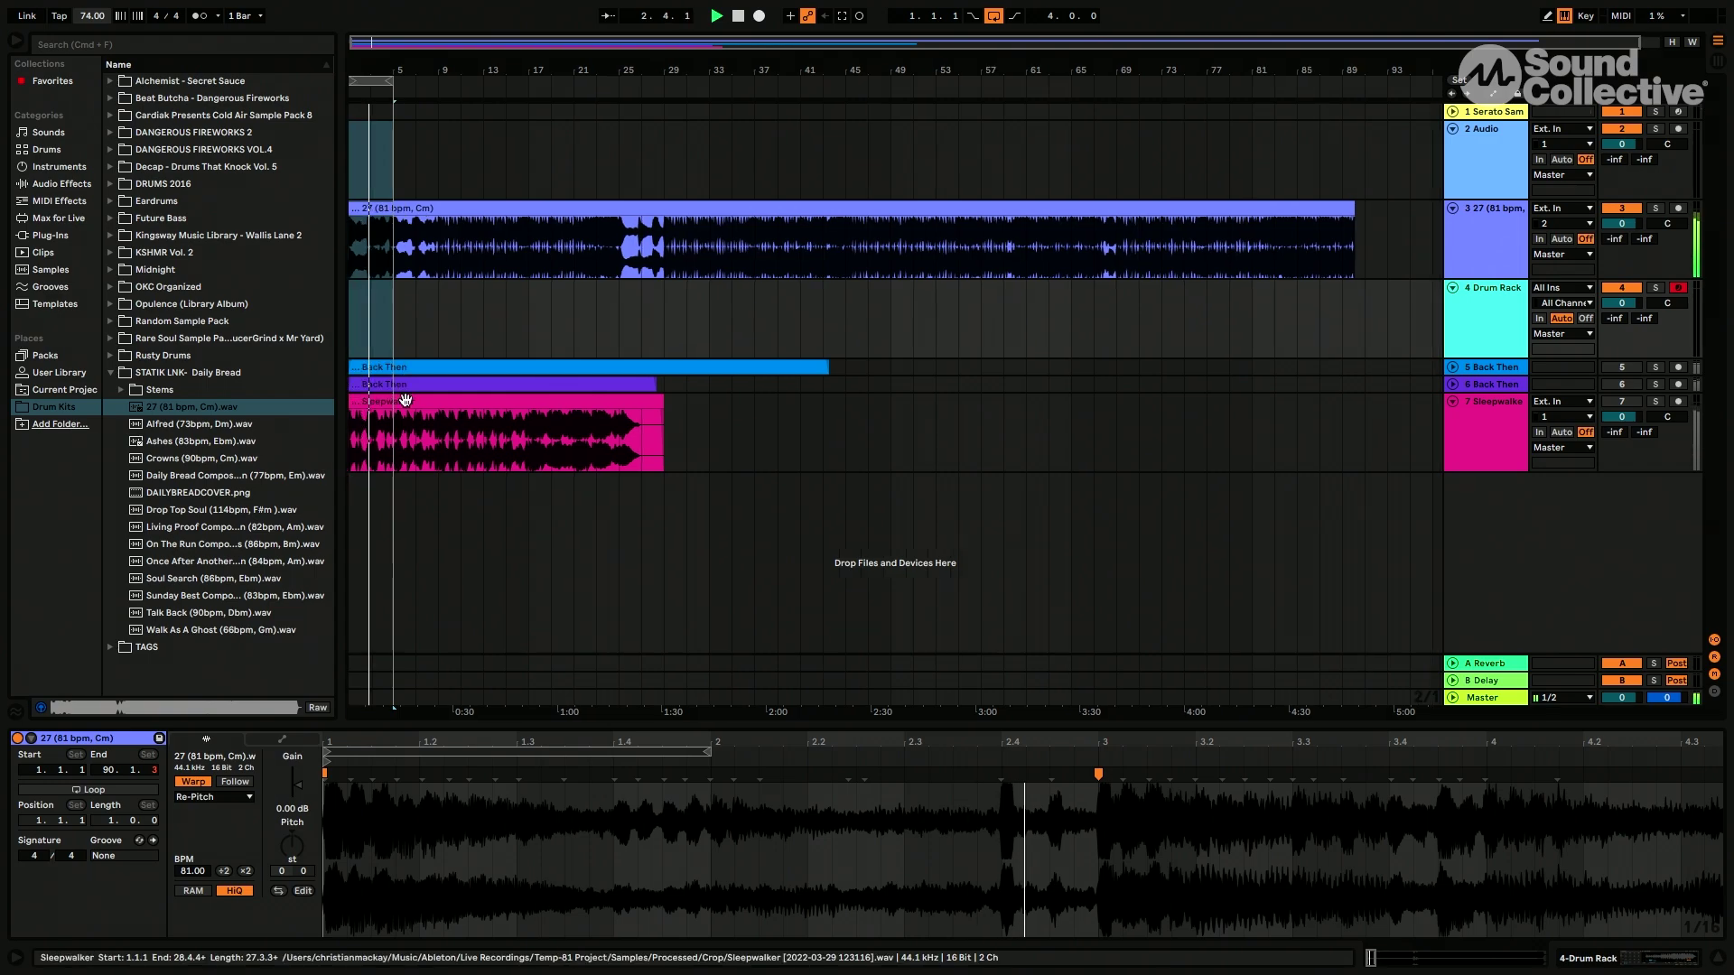
pyautogui.scroll(3, 622, 611)
pyautogui.scroll(-5, 745, 786)
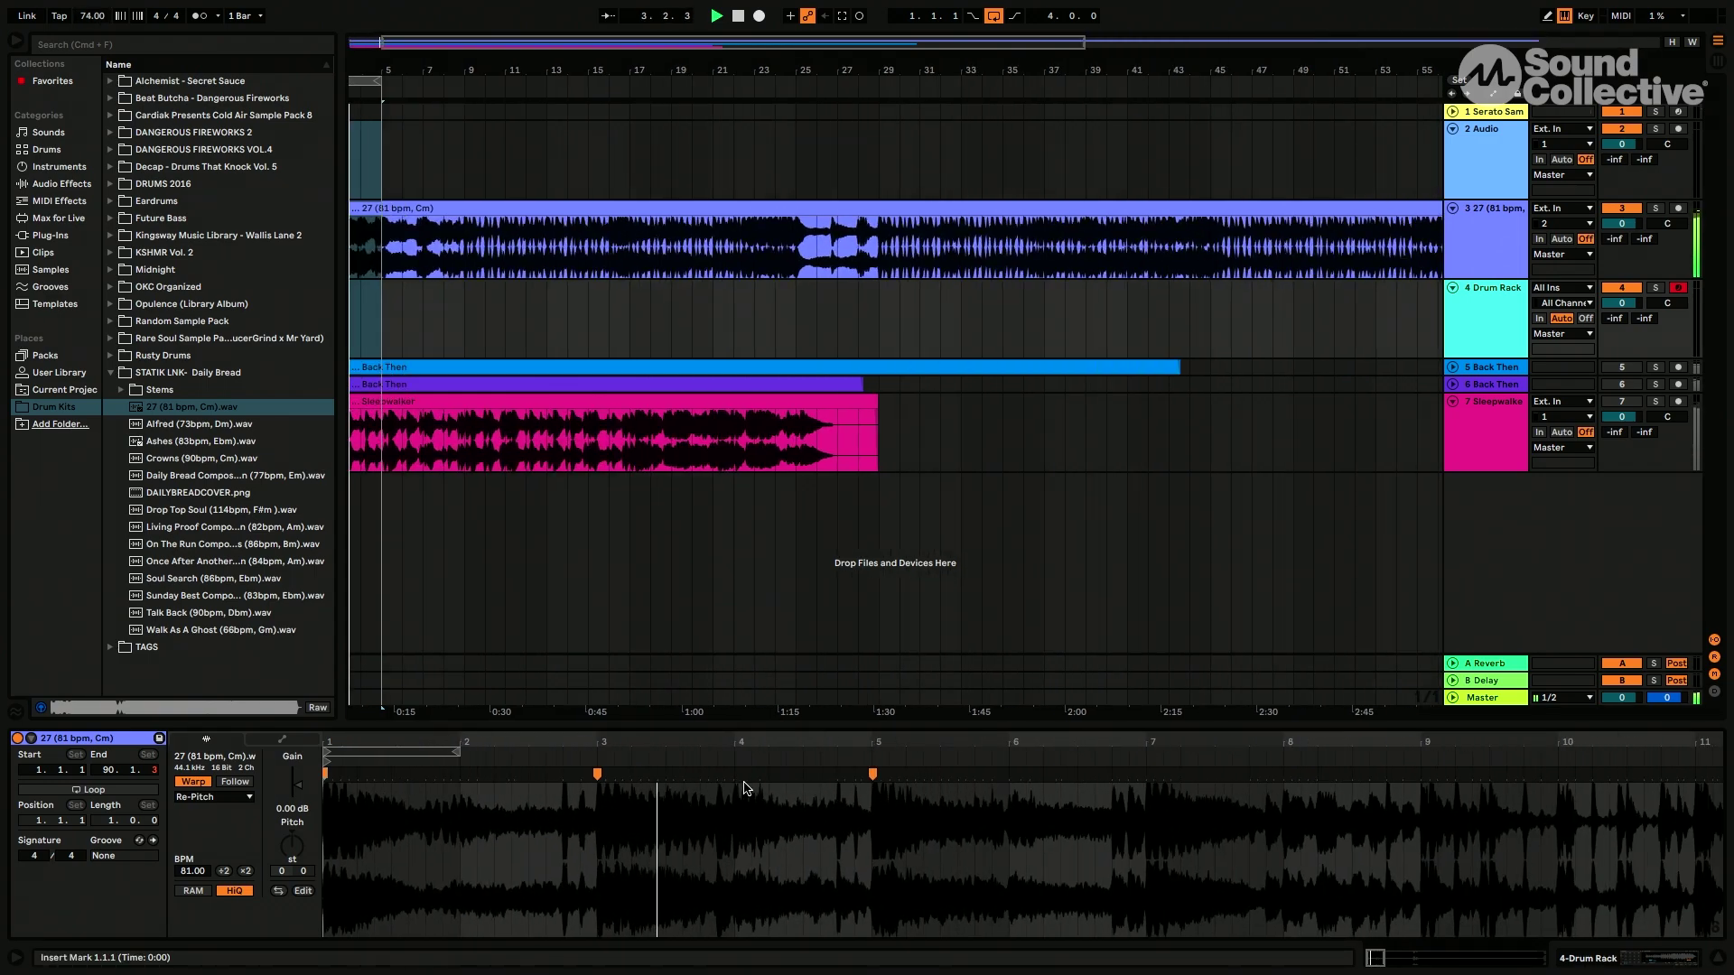
pyautogui.scroll(-3, 745, 787)
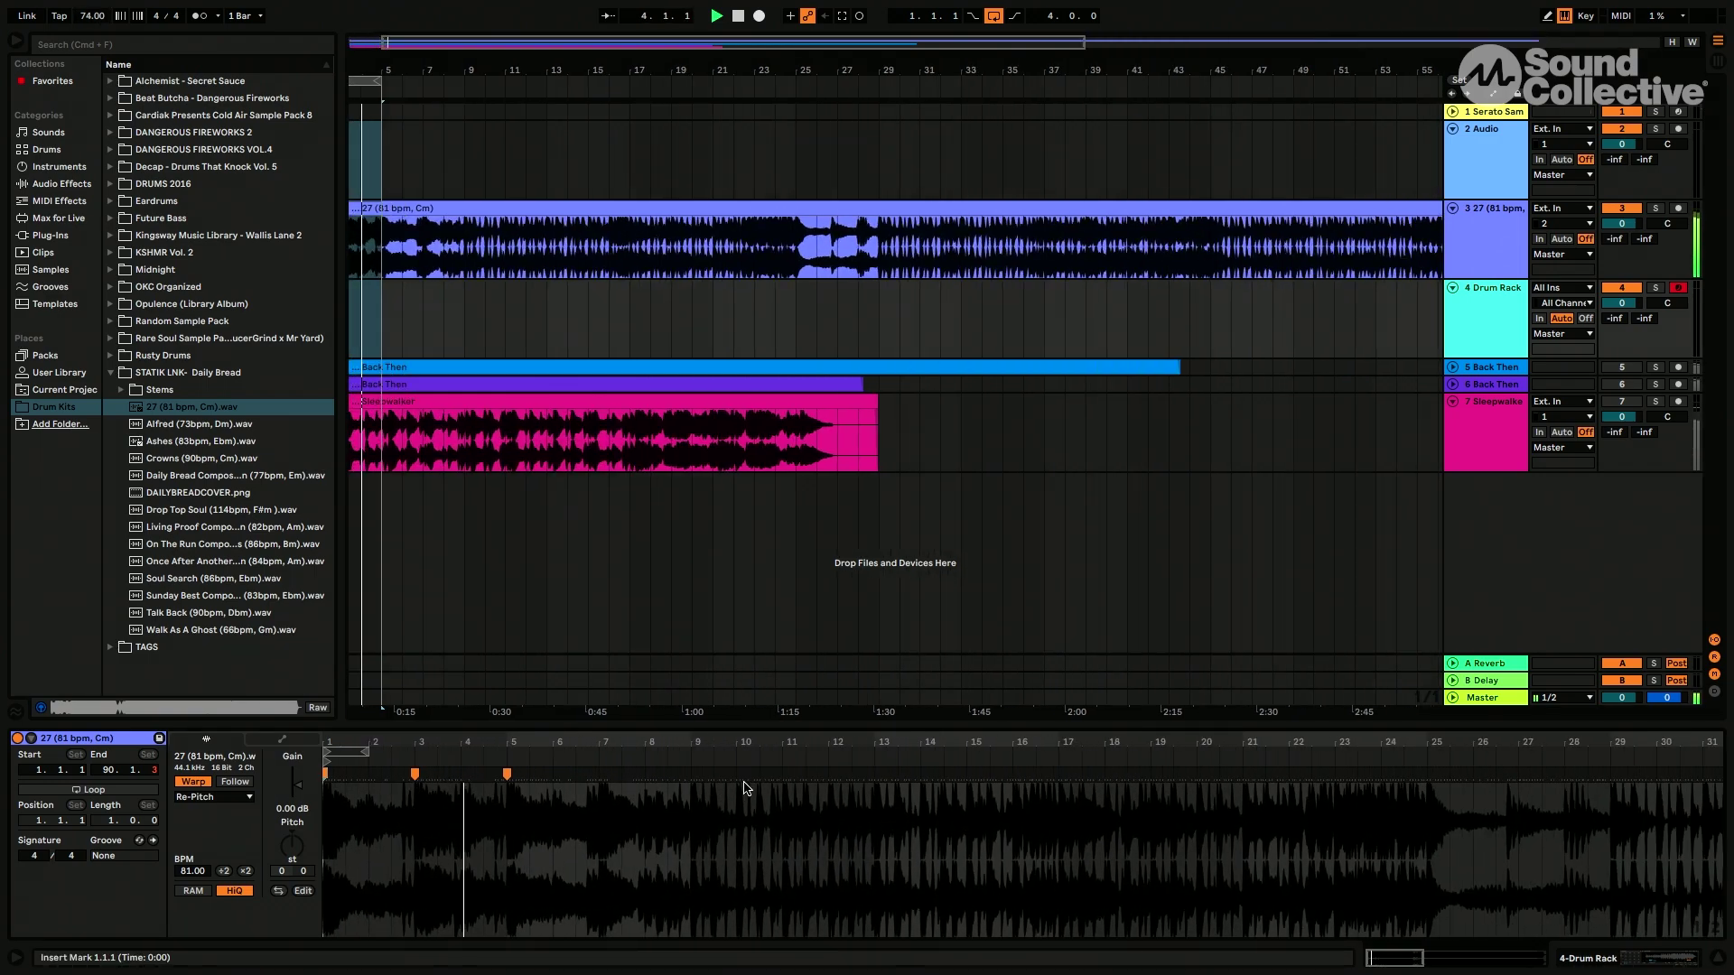
pyautogui.hscroll(-1, 487, 418)
pyautogui.scroll(5, 488, 417)
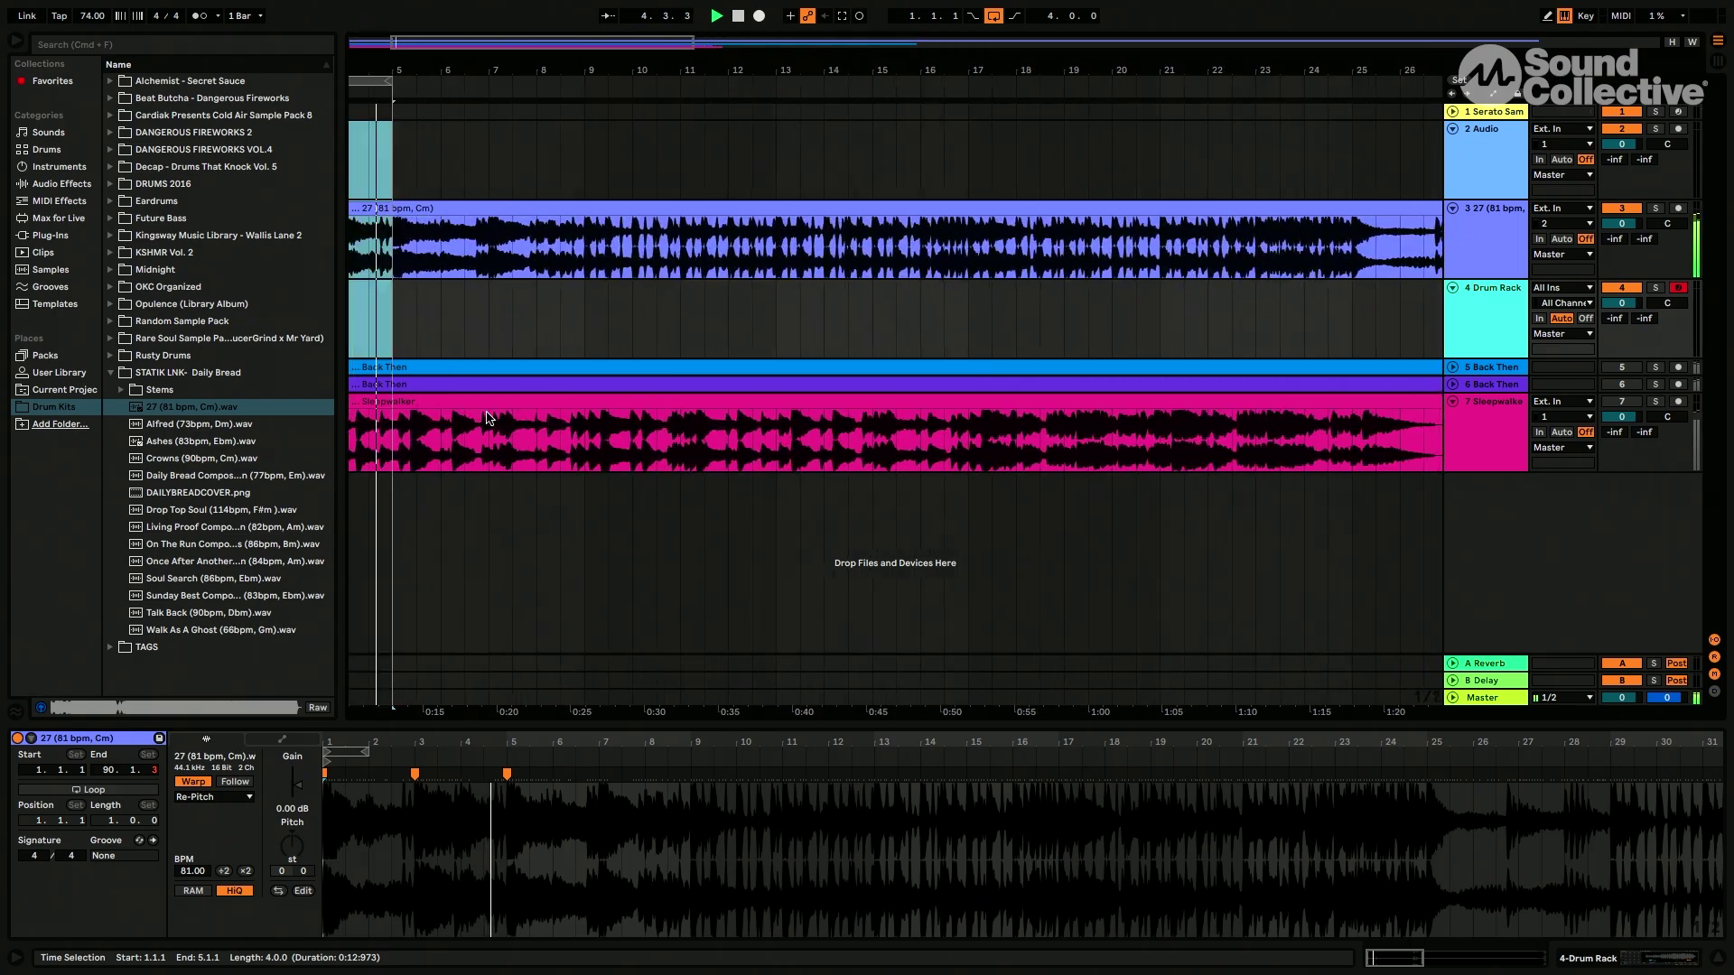